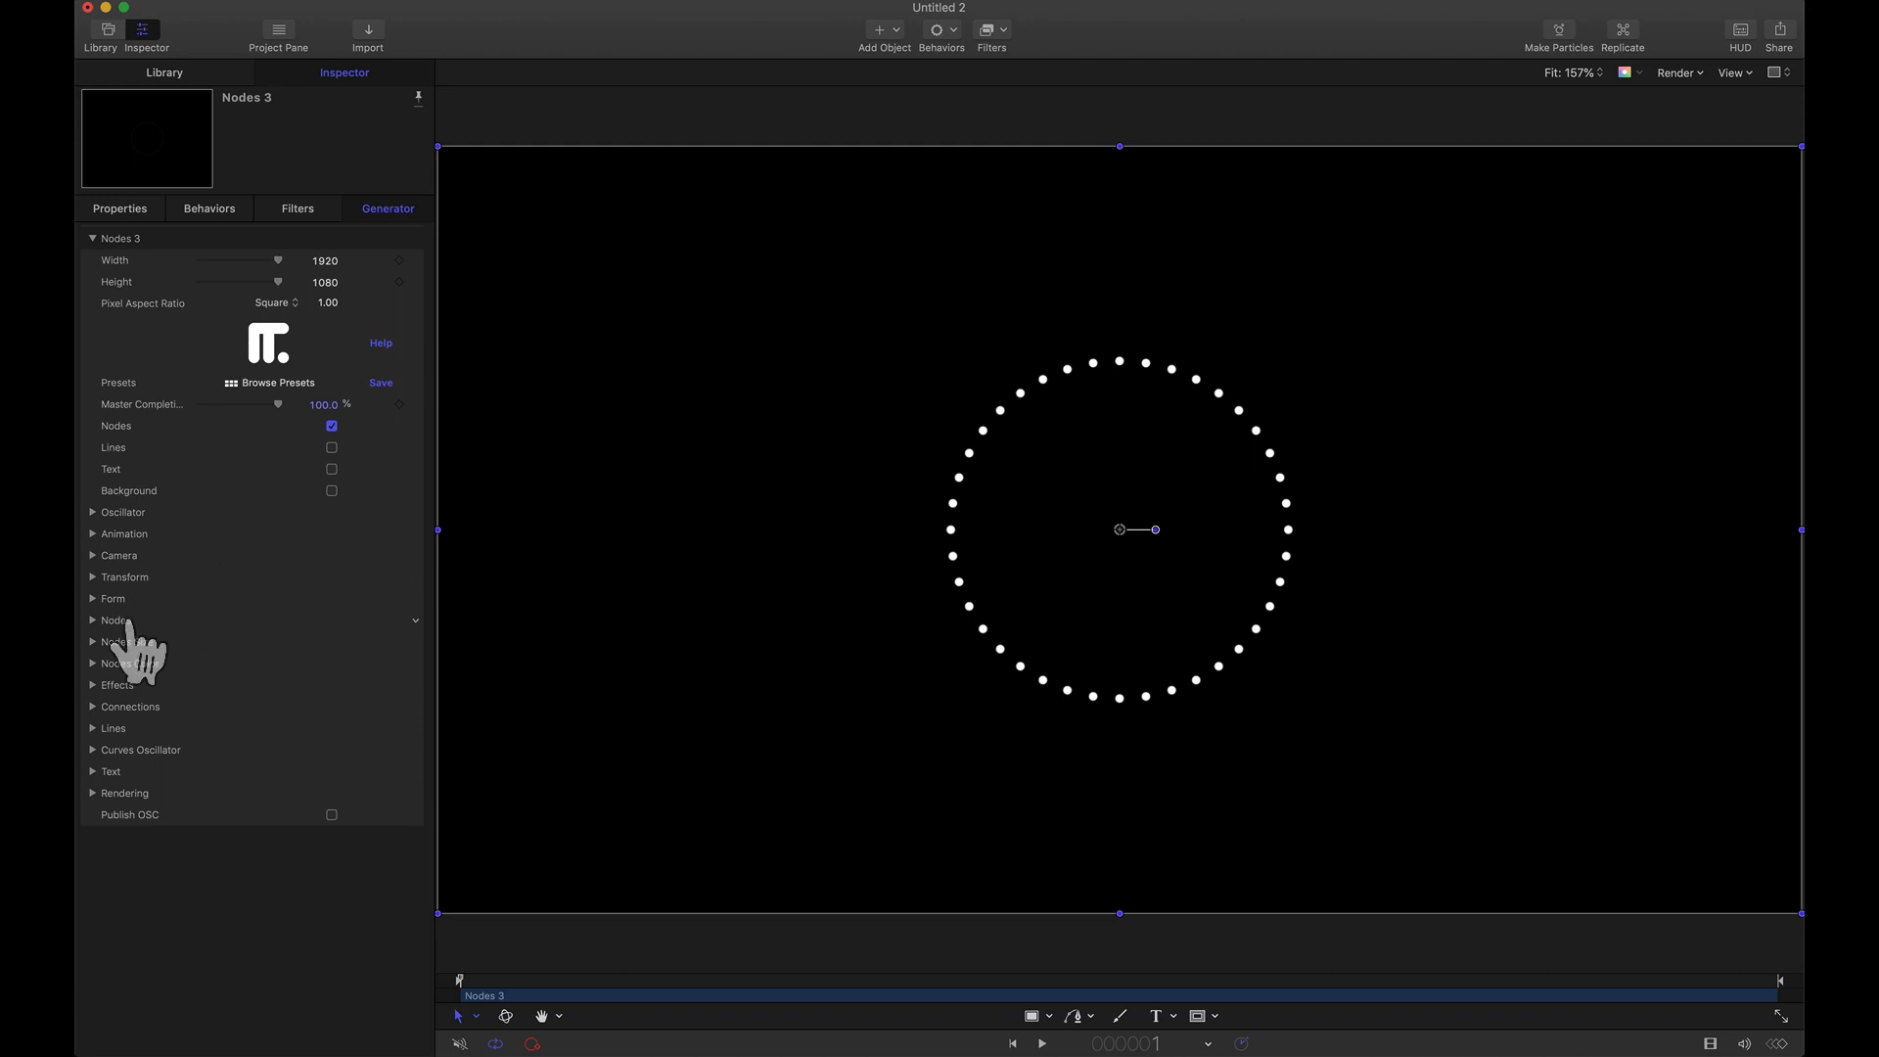
Change the Nodes 3 form to Regular Polygons and set its number of sides to 6.
click(92, 599)
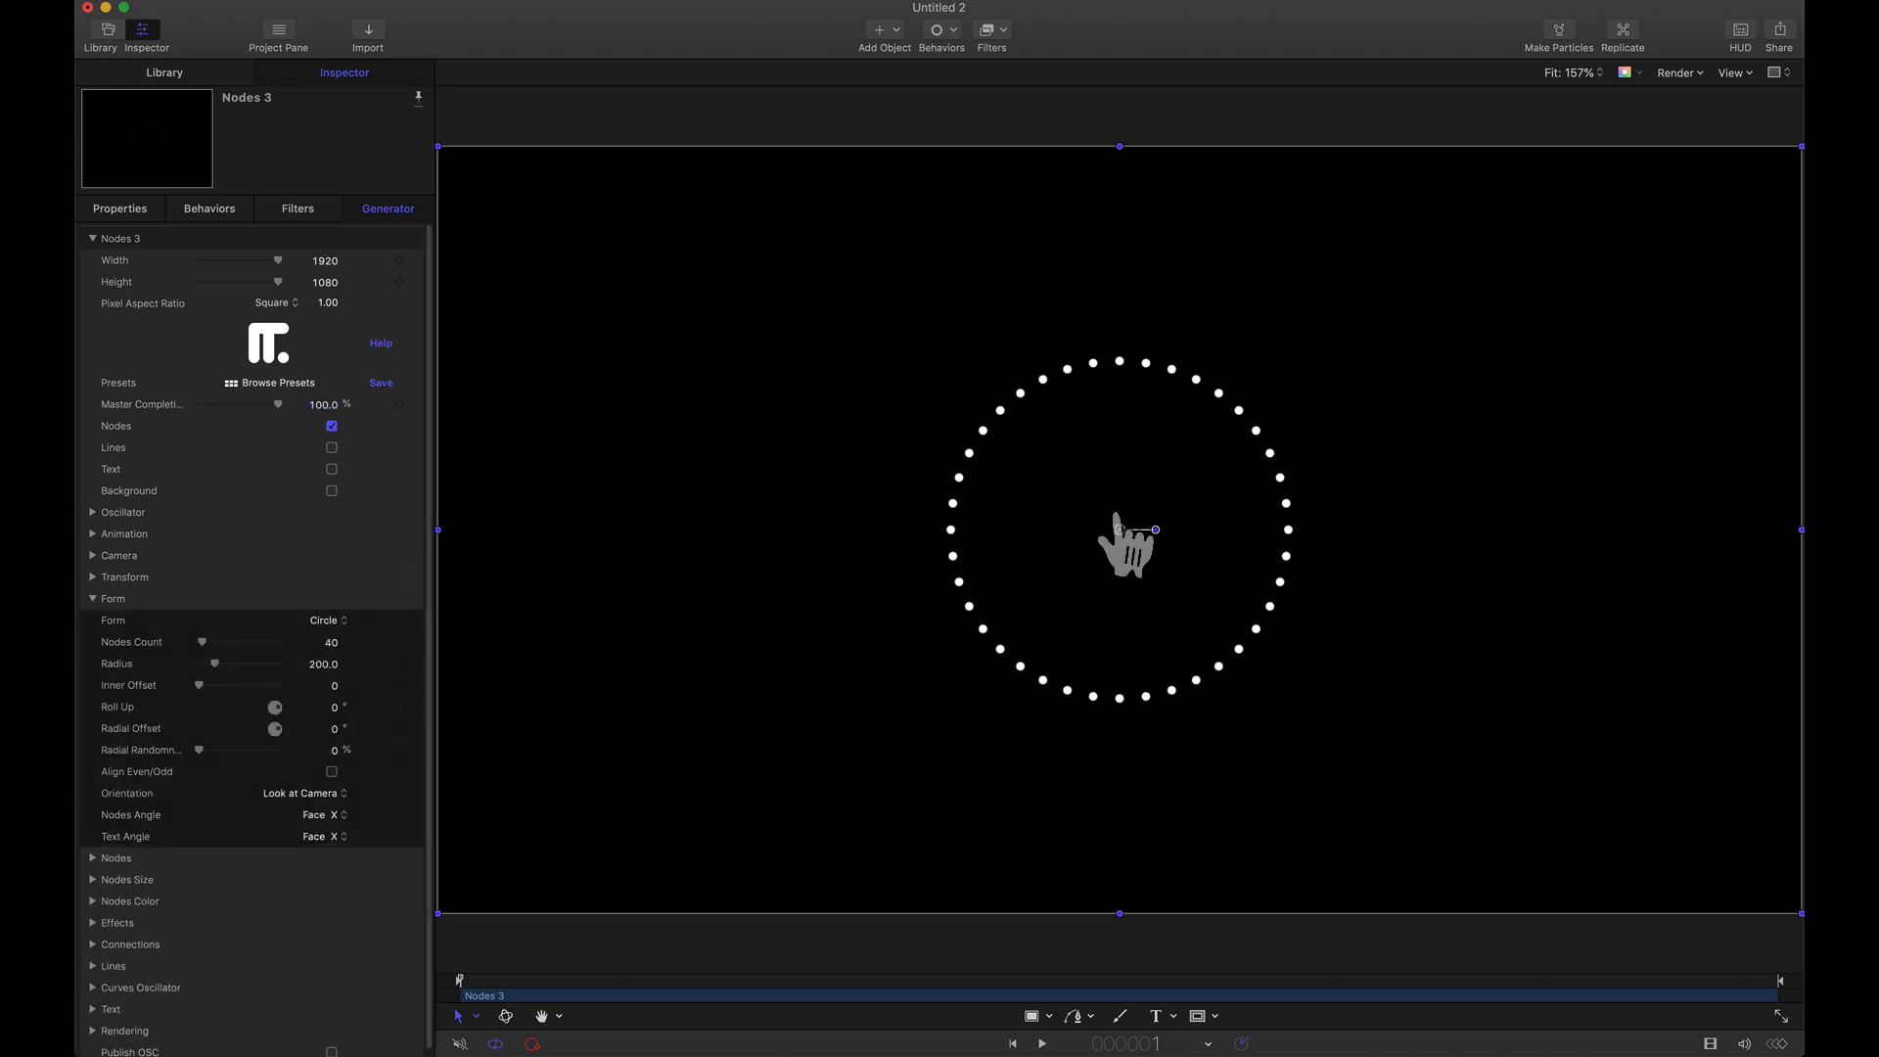
click(328, 621)
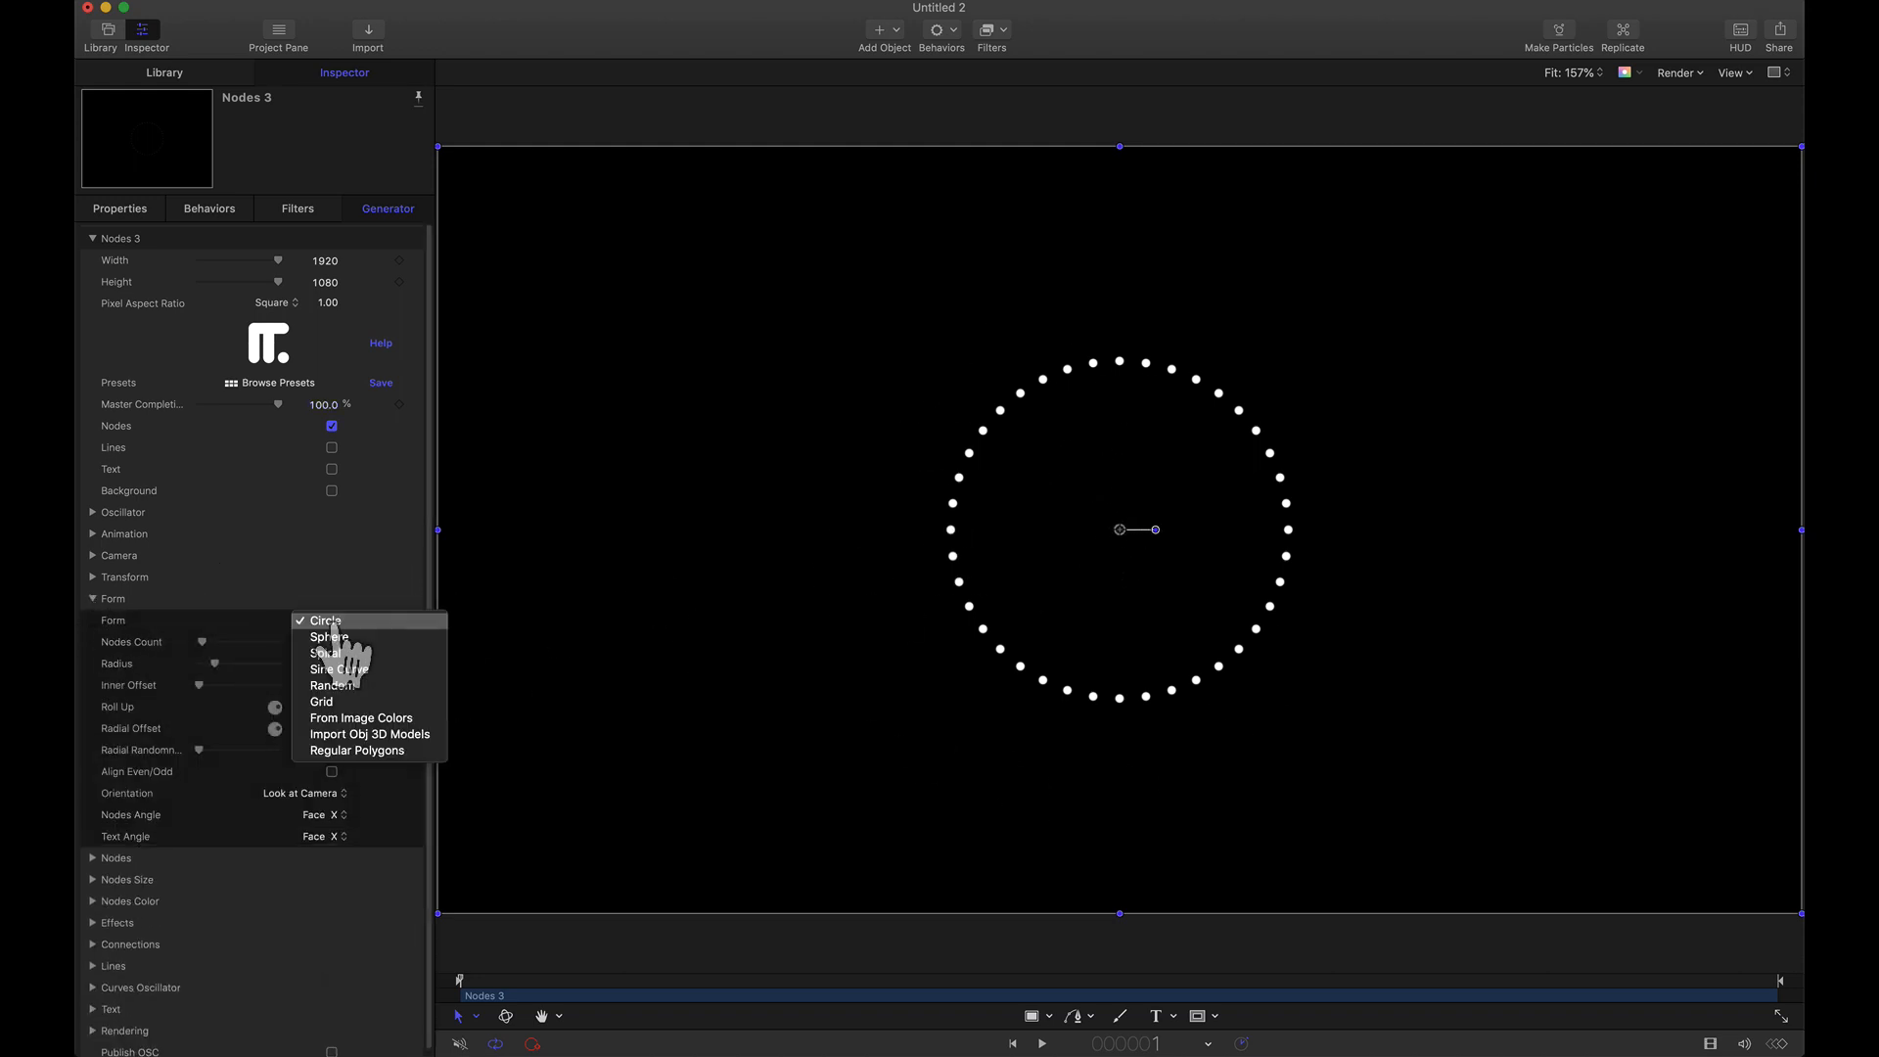
click(352, 750)
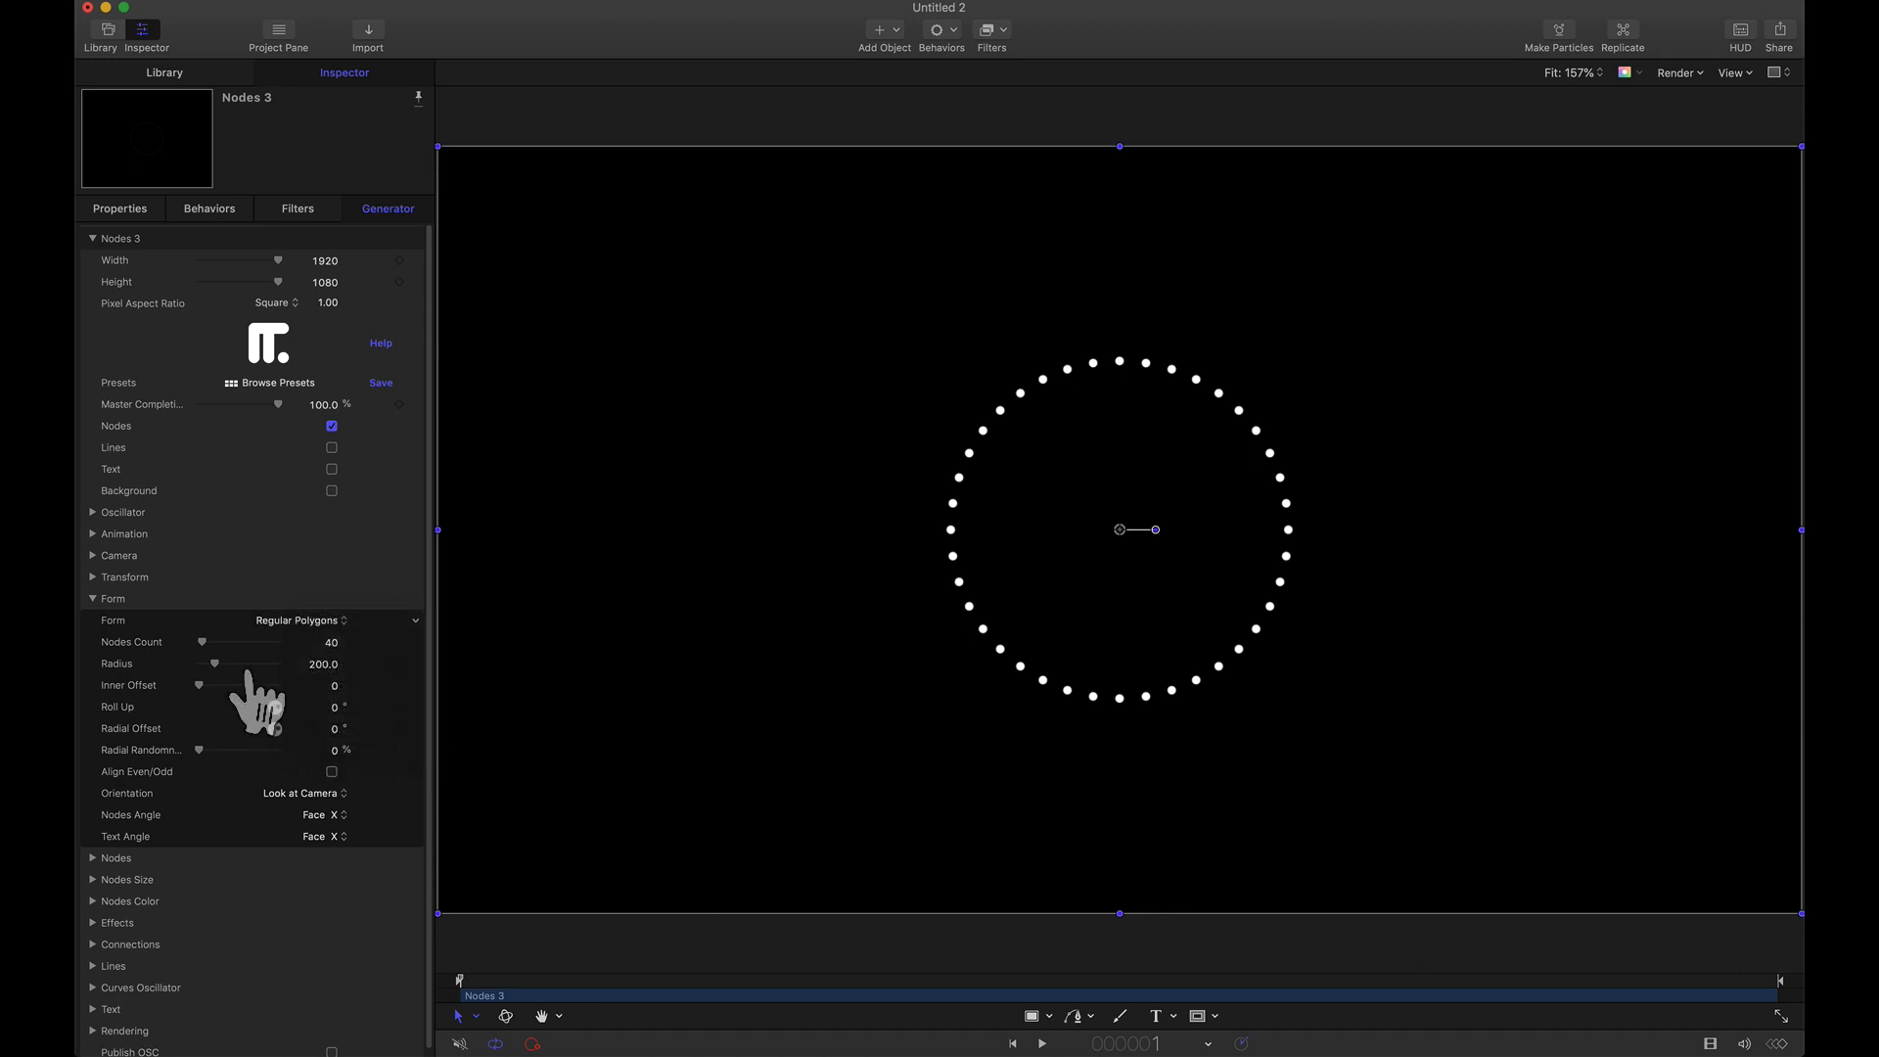
click(334, 644)
key(Up)
key(Up)
key(Up)
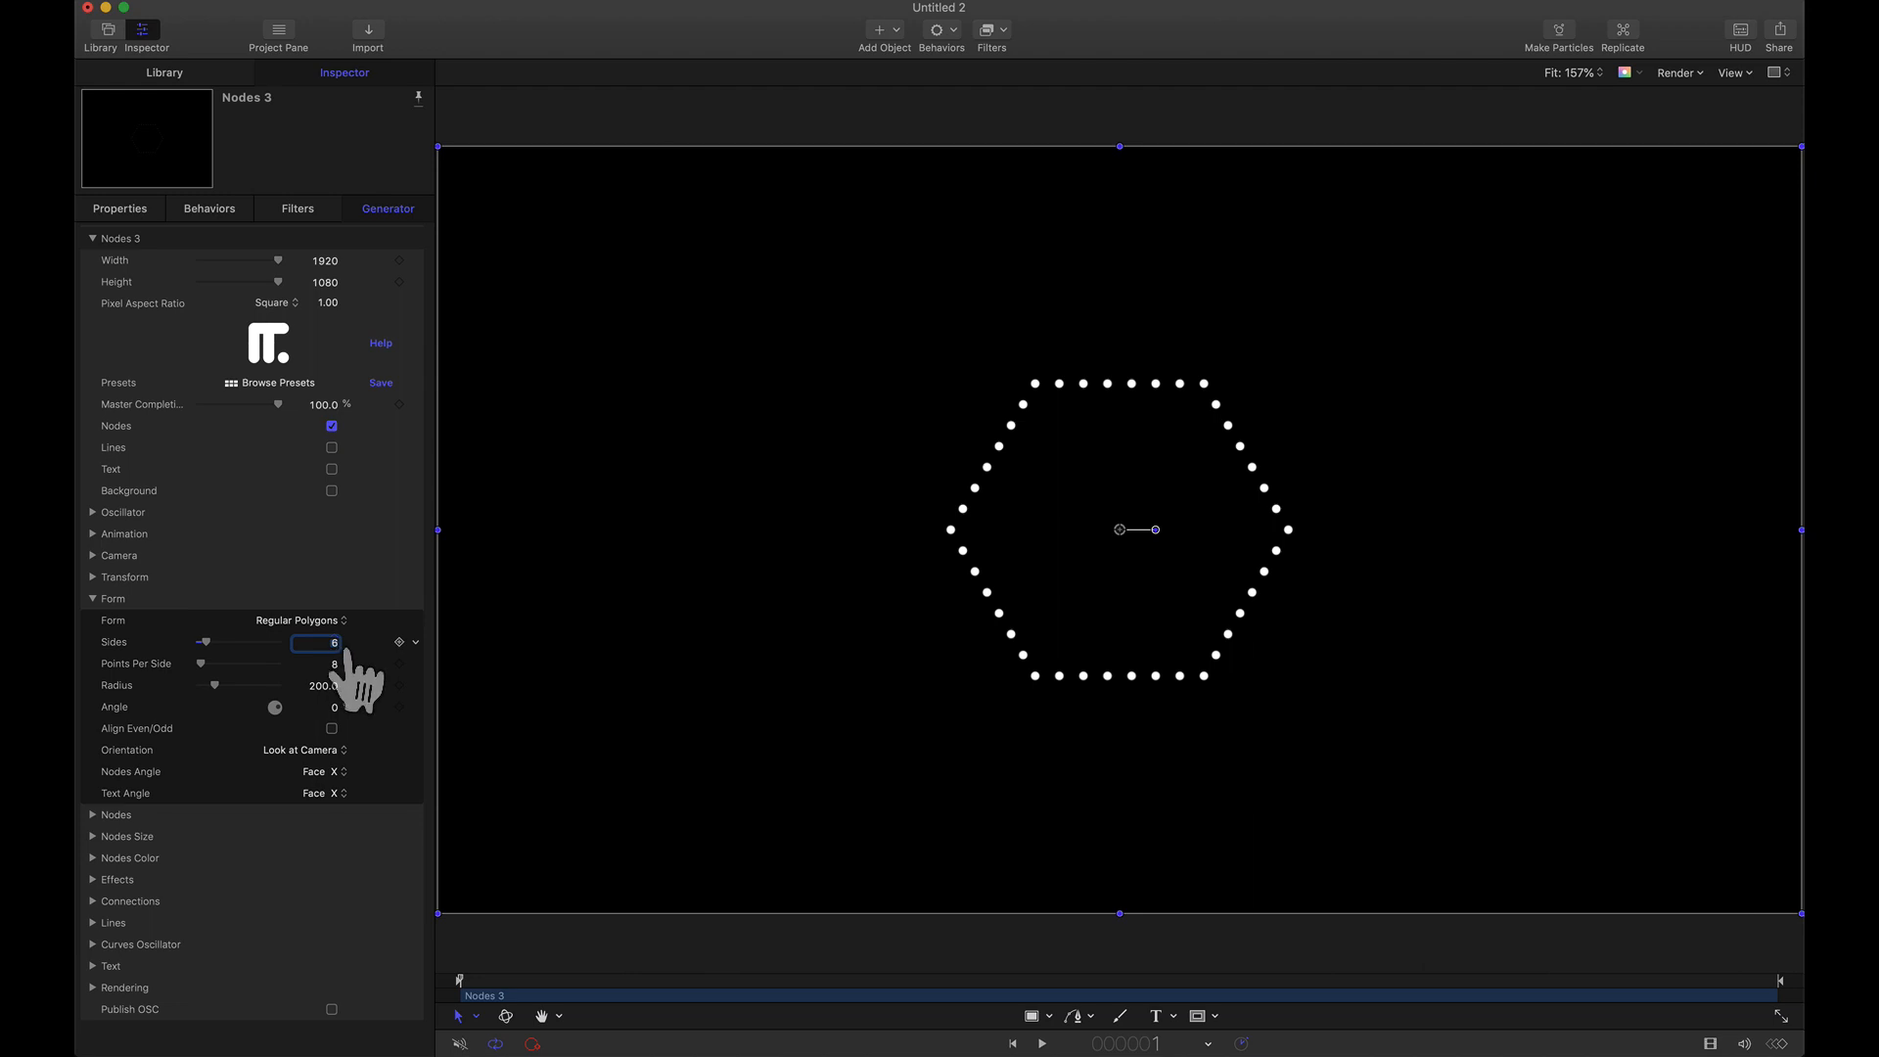
Color the nodes in Complementary mode based on Maraschino red, and enlarge the hexagon's radius to 338.
click(93, 858)
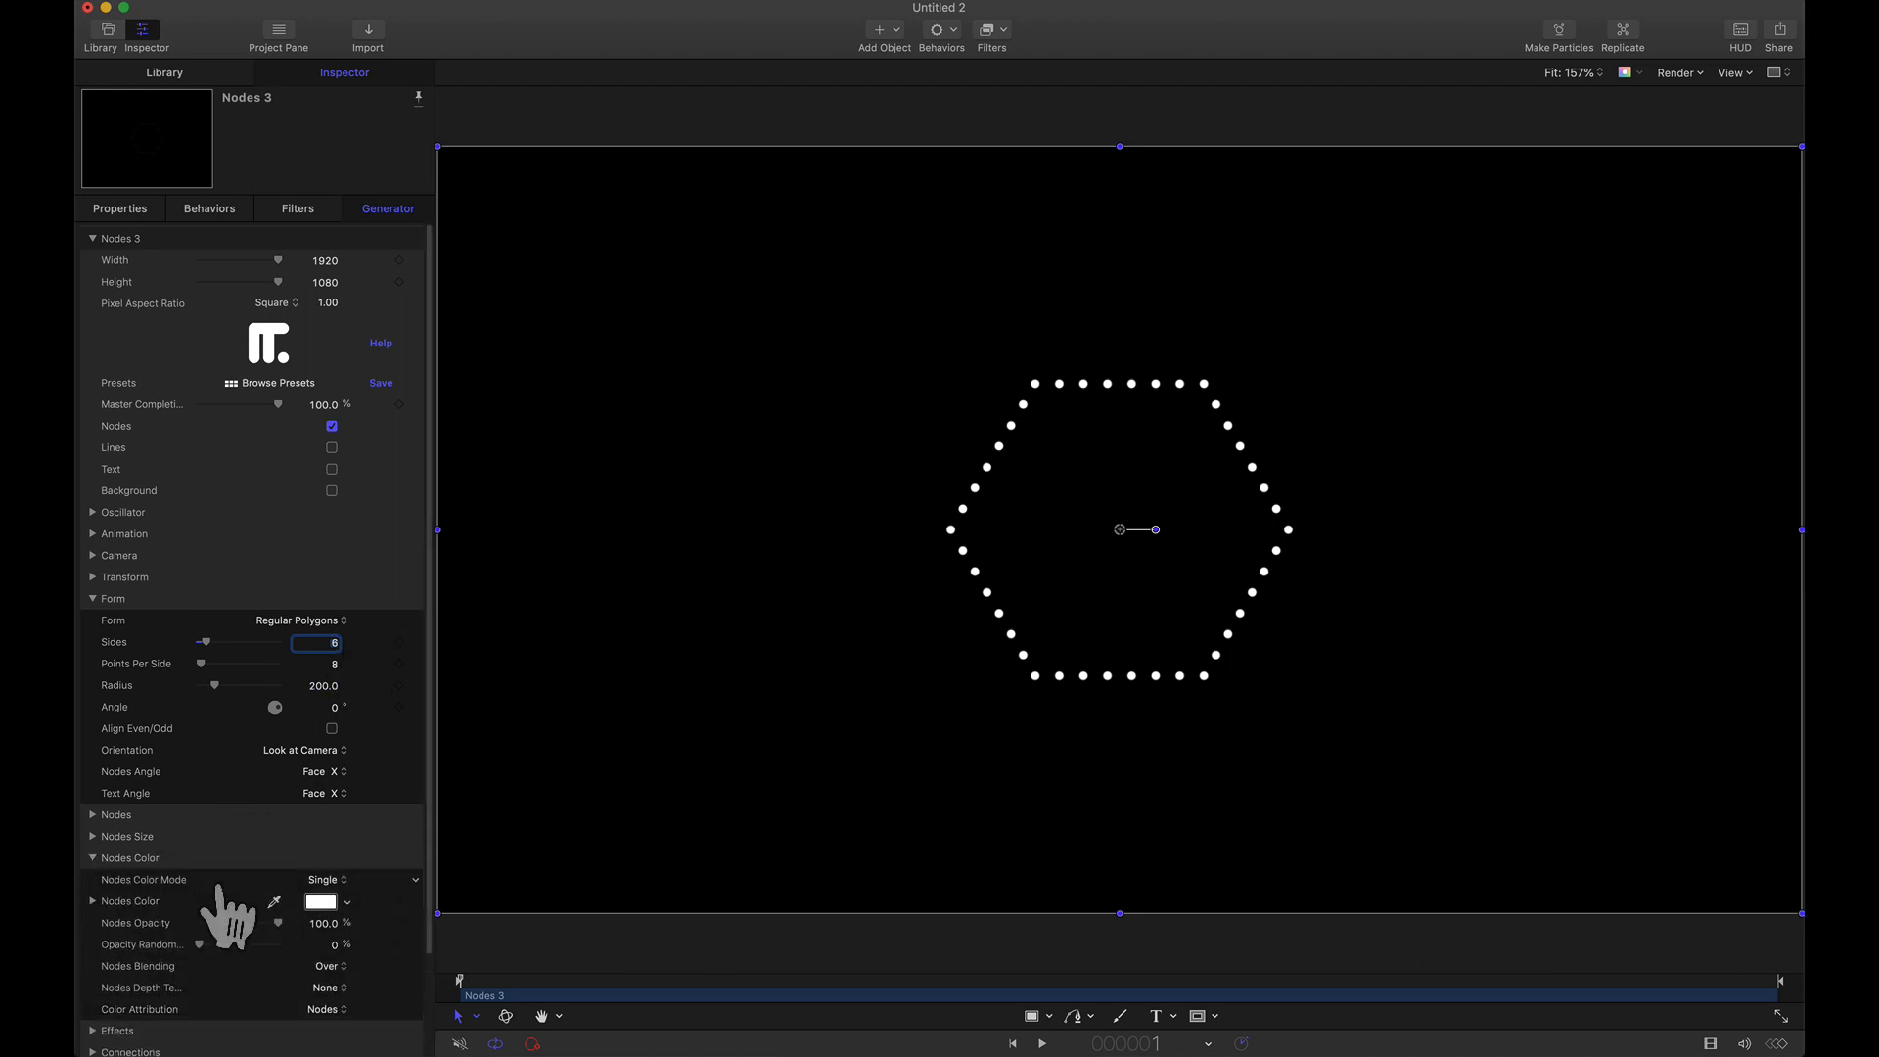
click(327, 880)
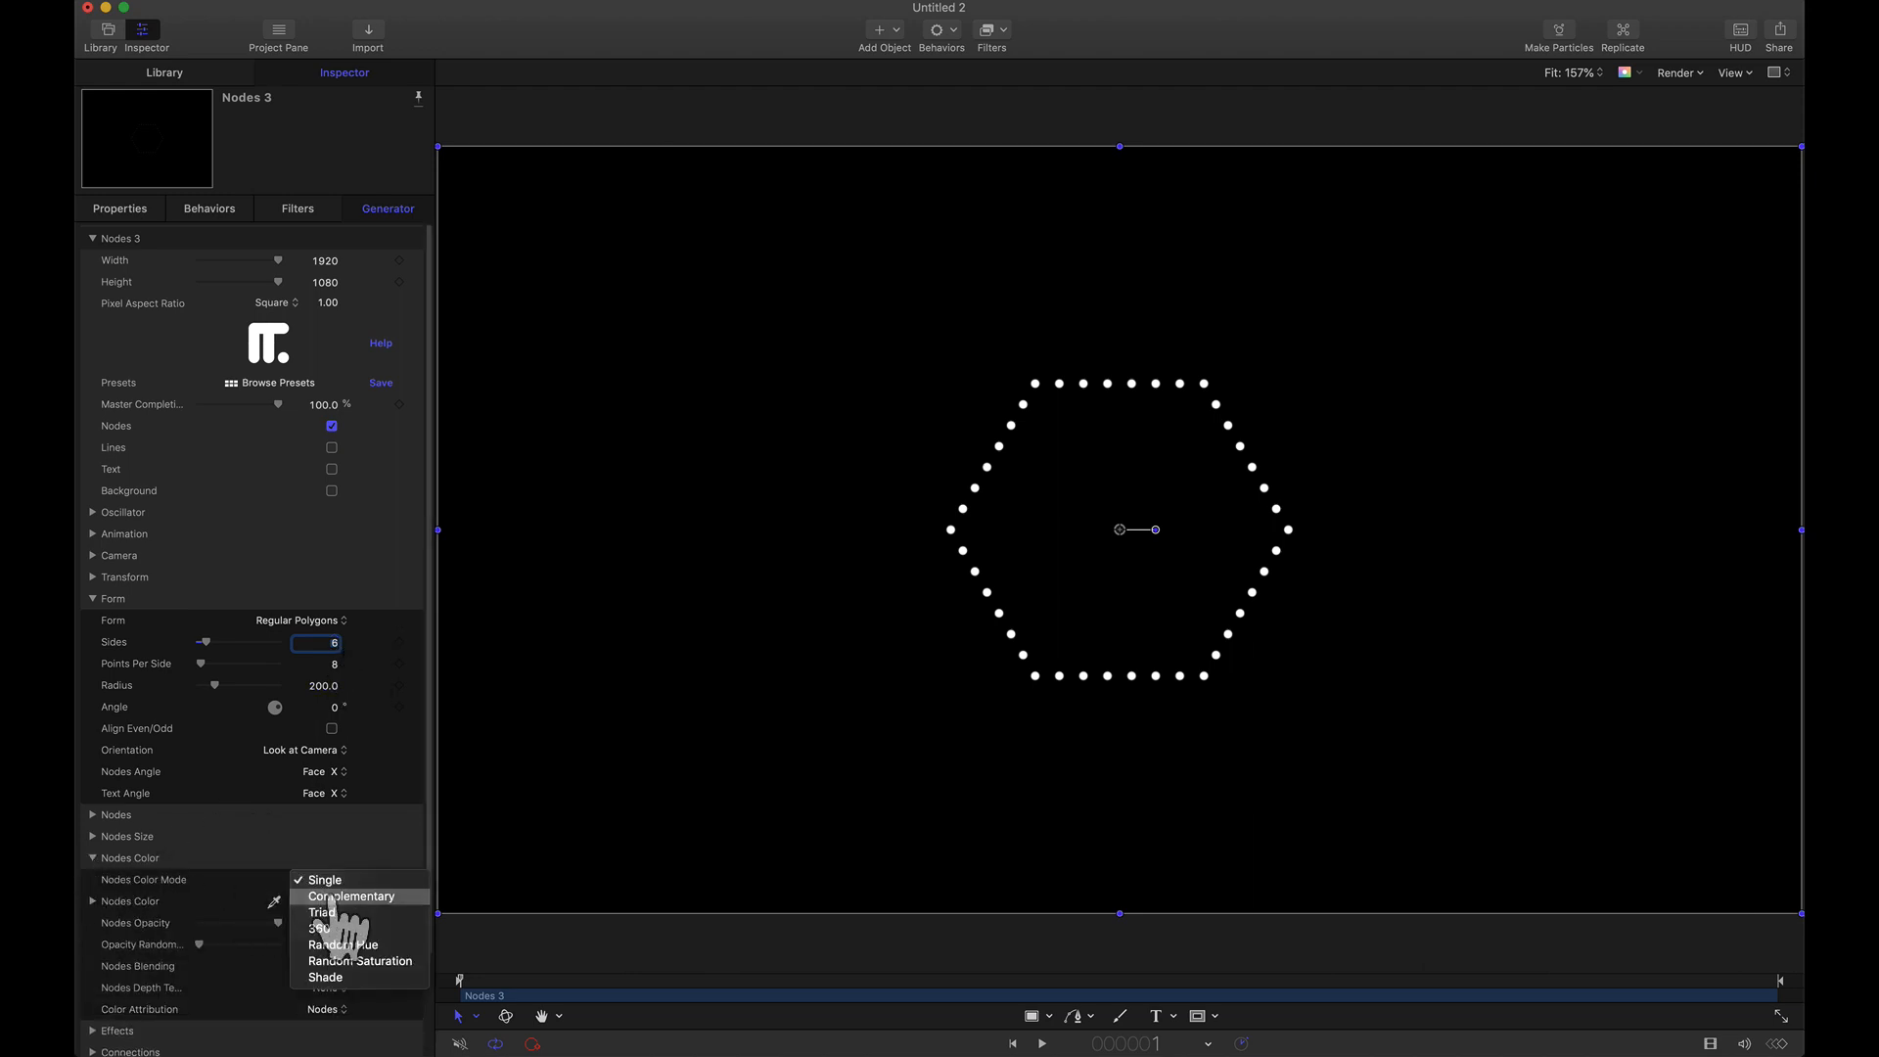
click(323, 896)
click(321, 901)
click(567, 587)
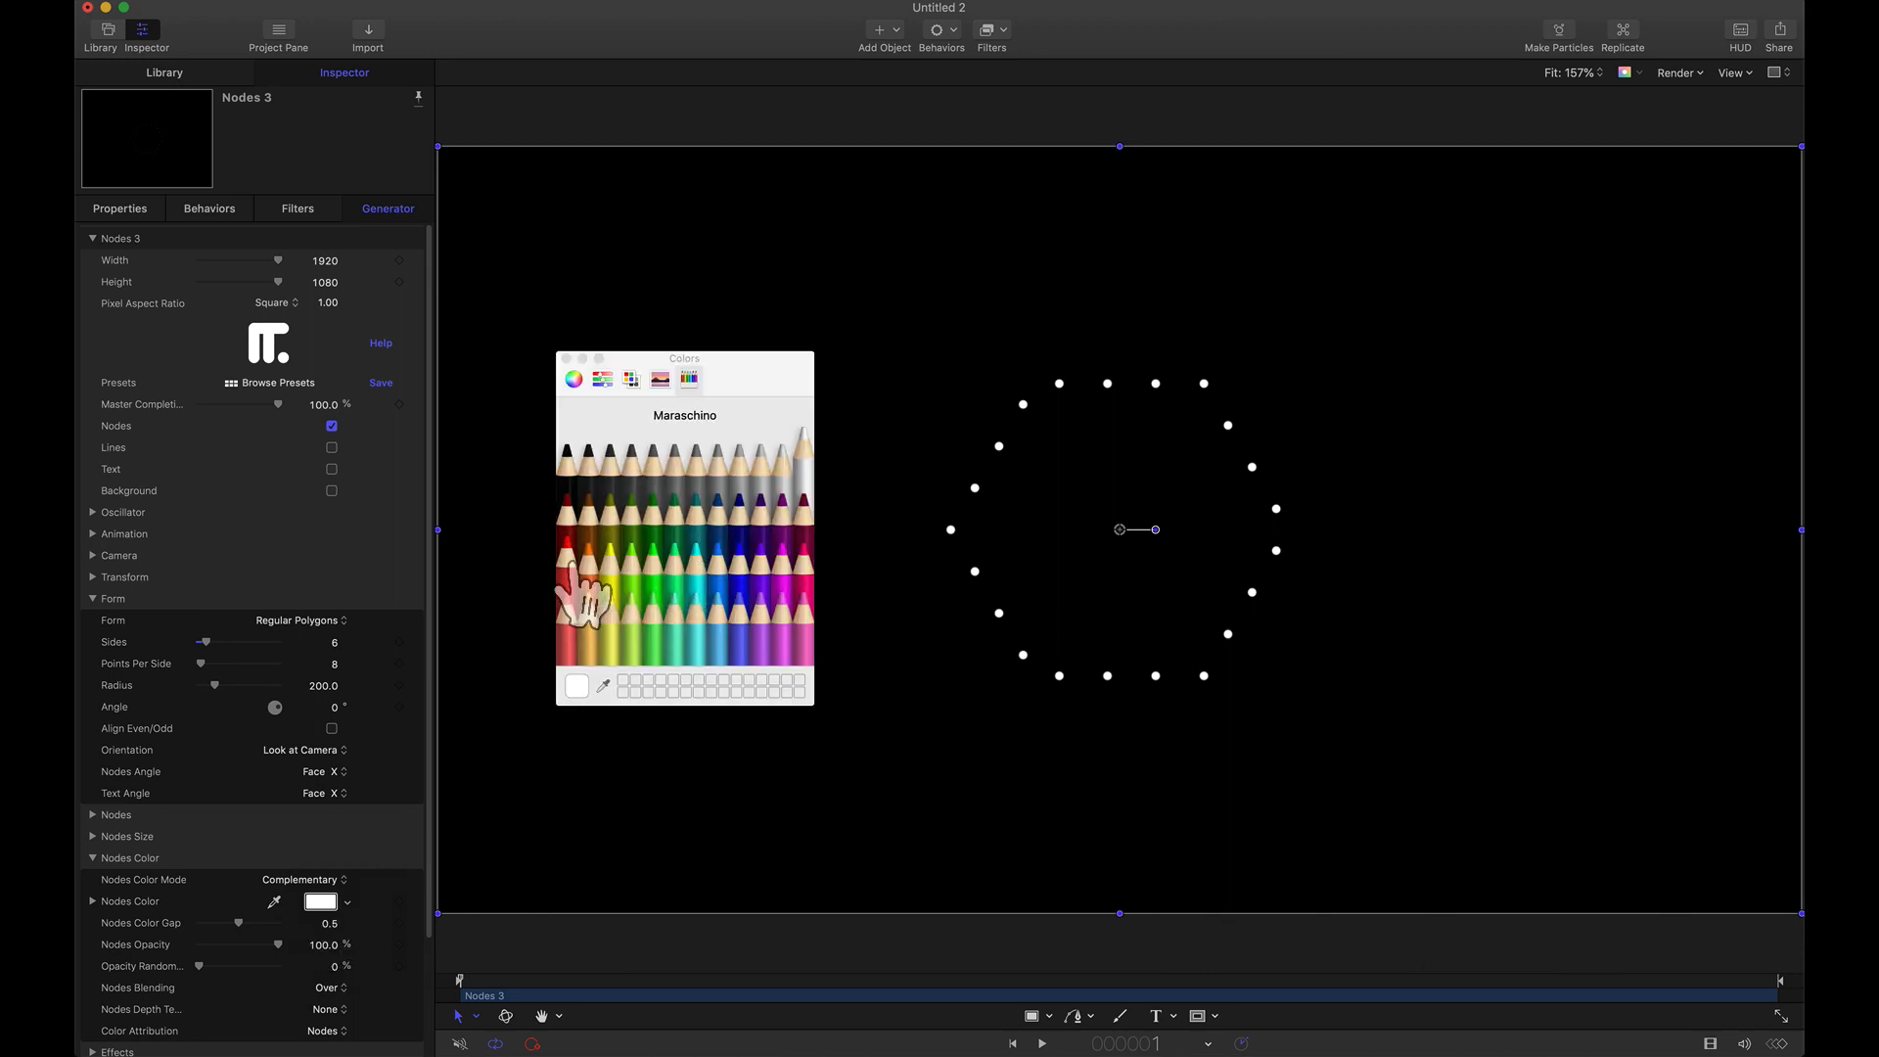
click(566, 359)
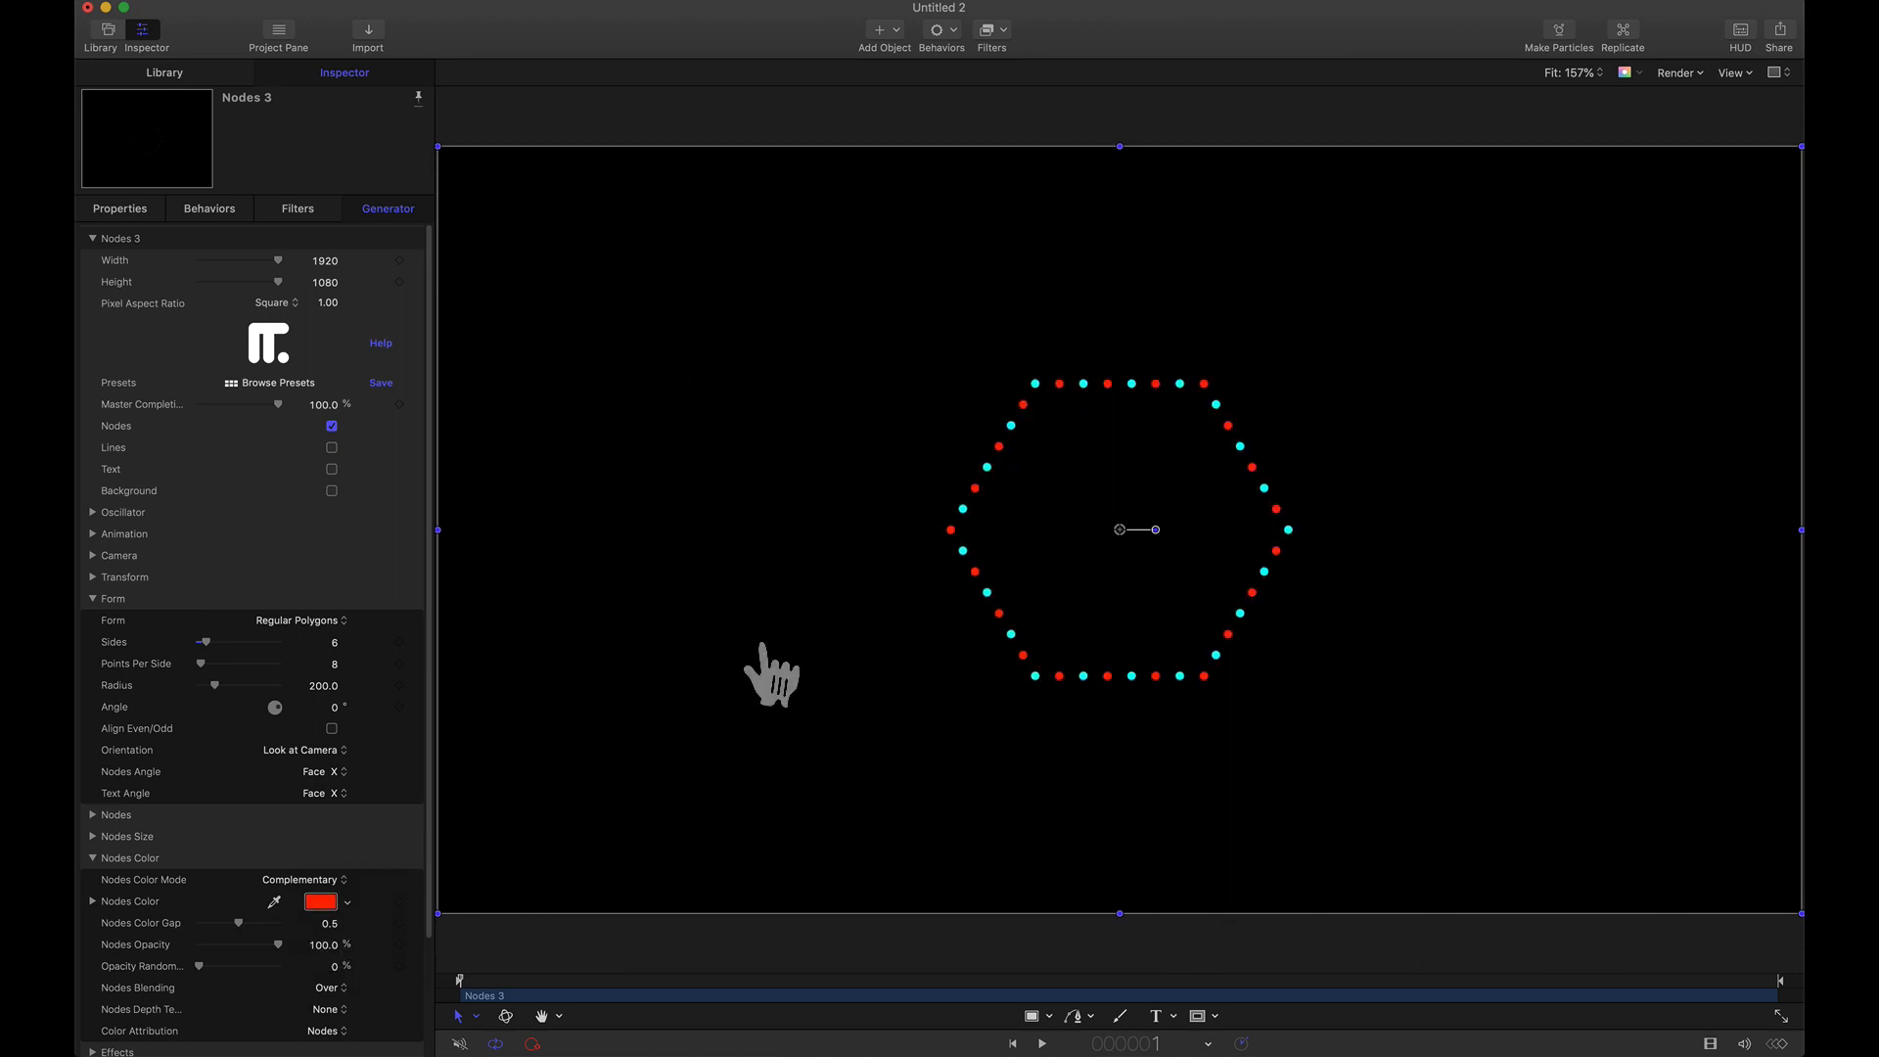
drag(219, 686, 229, 686)
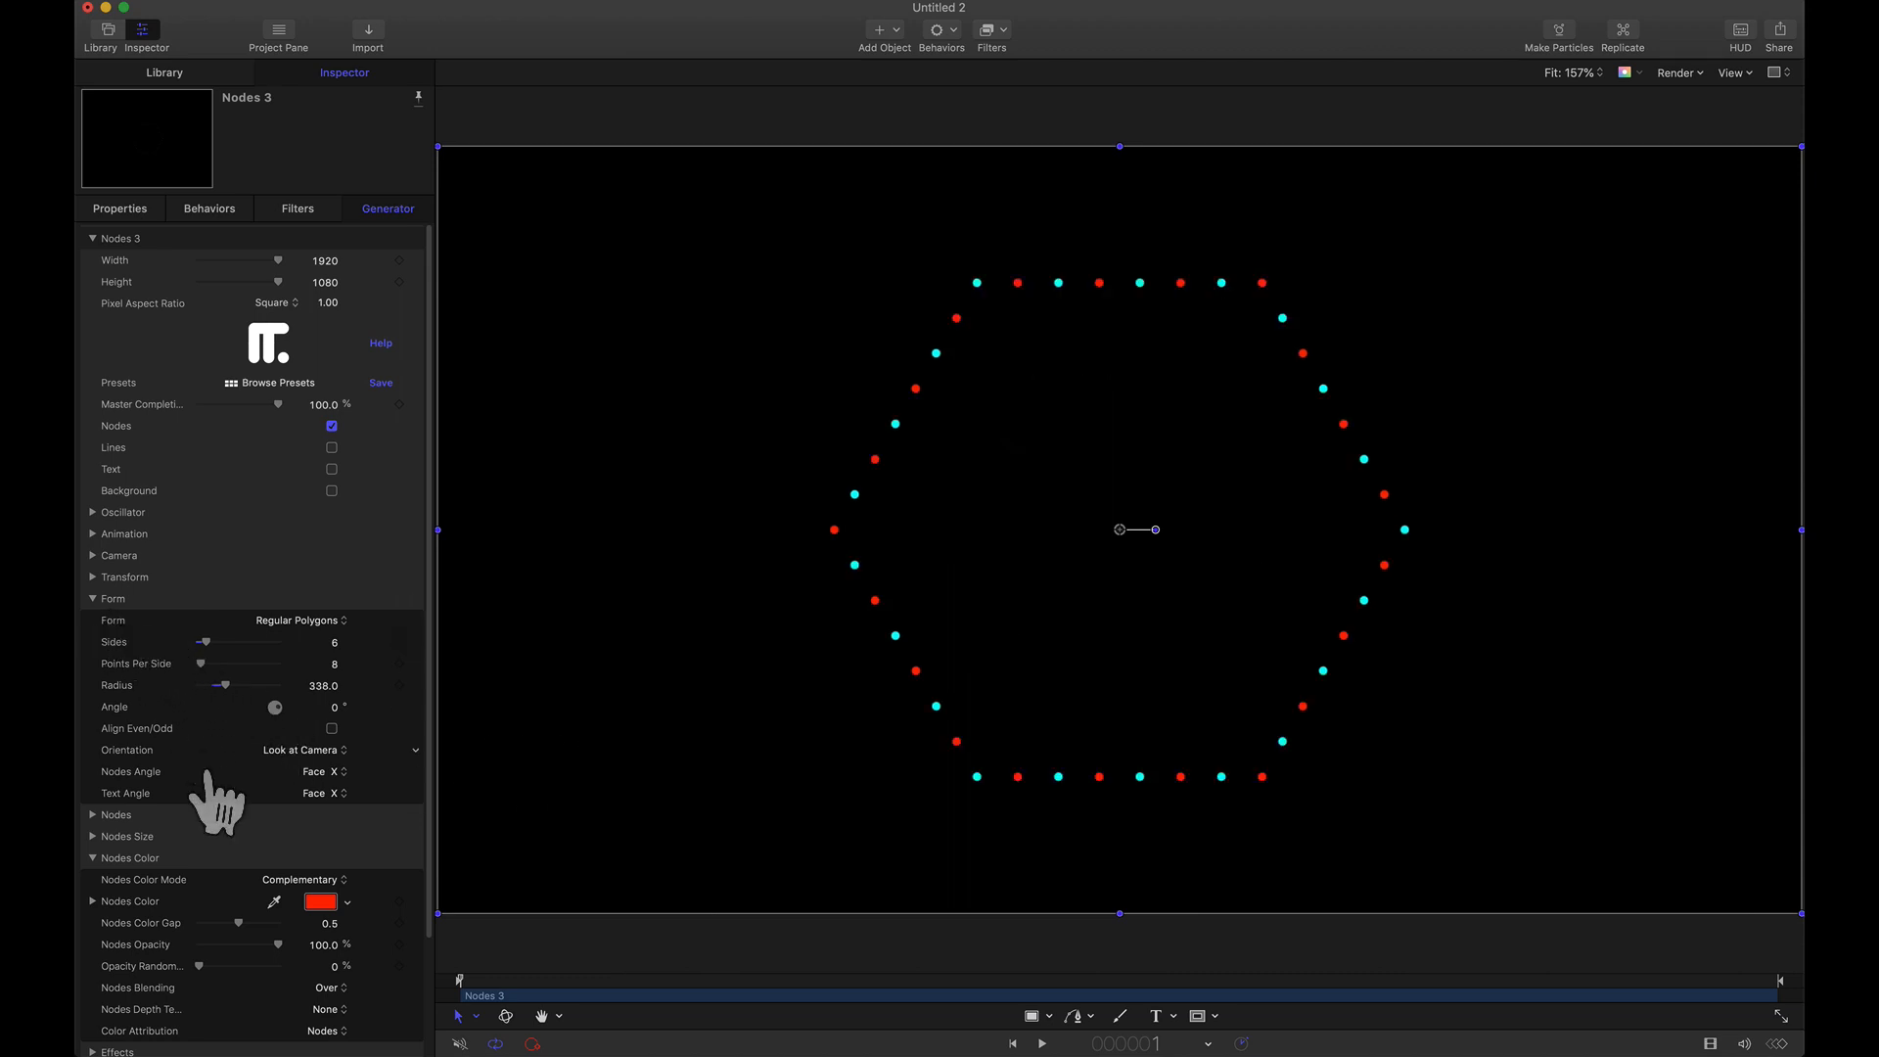
Apply the Replicate effect to the hexagon in a Grid form with Rep Count X 1 and Rep Count Z 103.
scroll(210, 792, down, 3)
scroll(207, 792, down, 3)
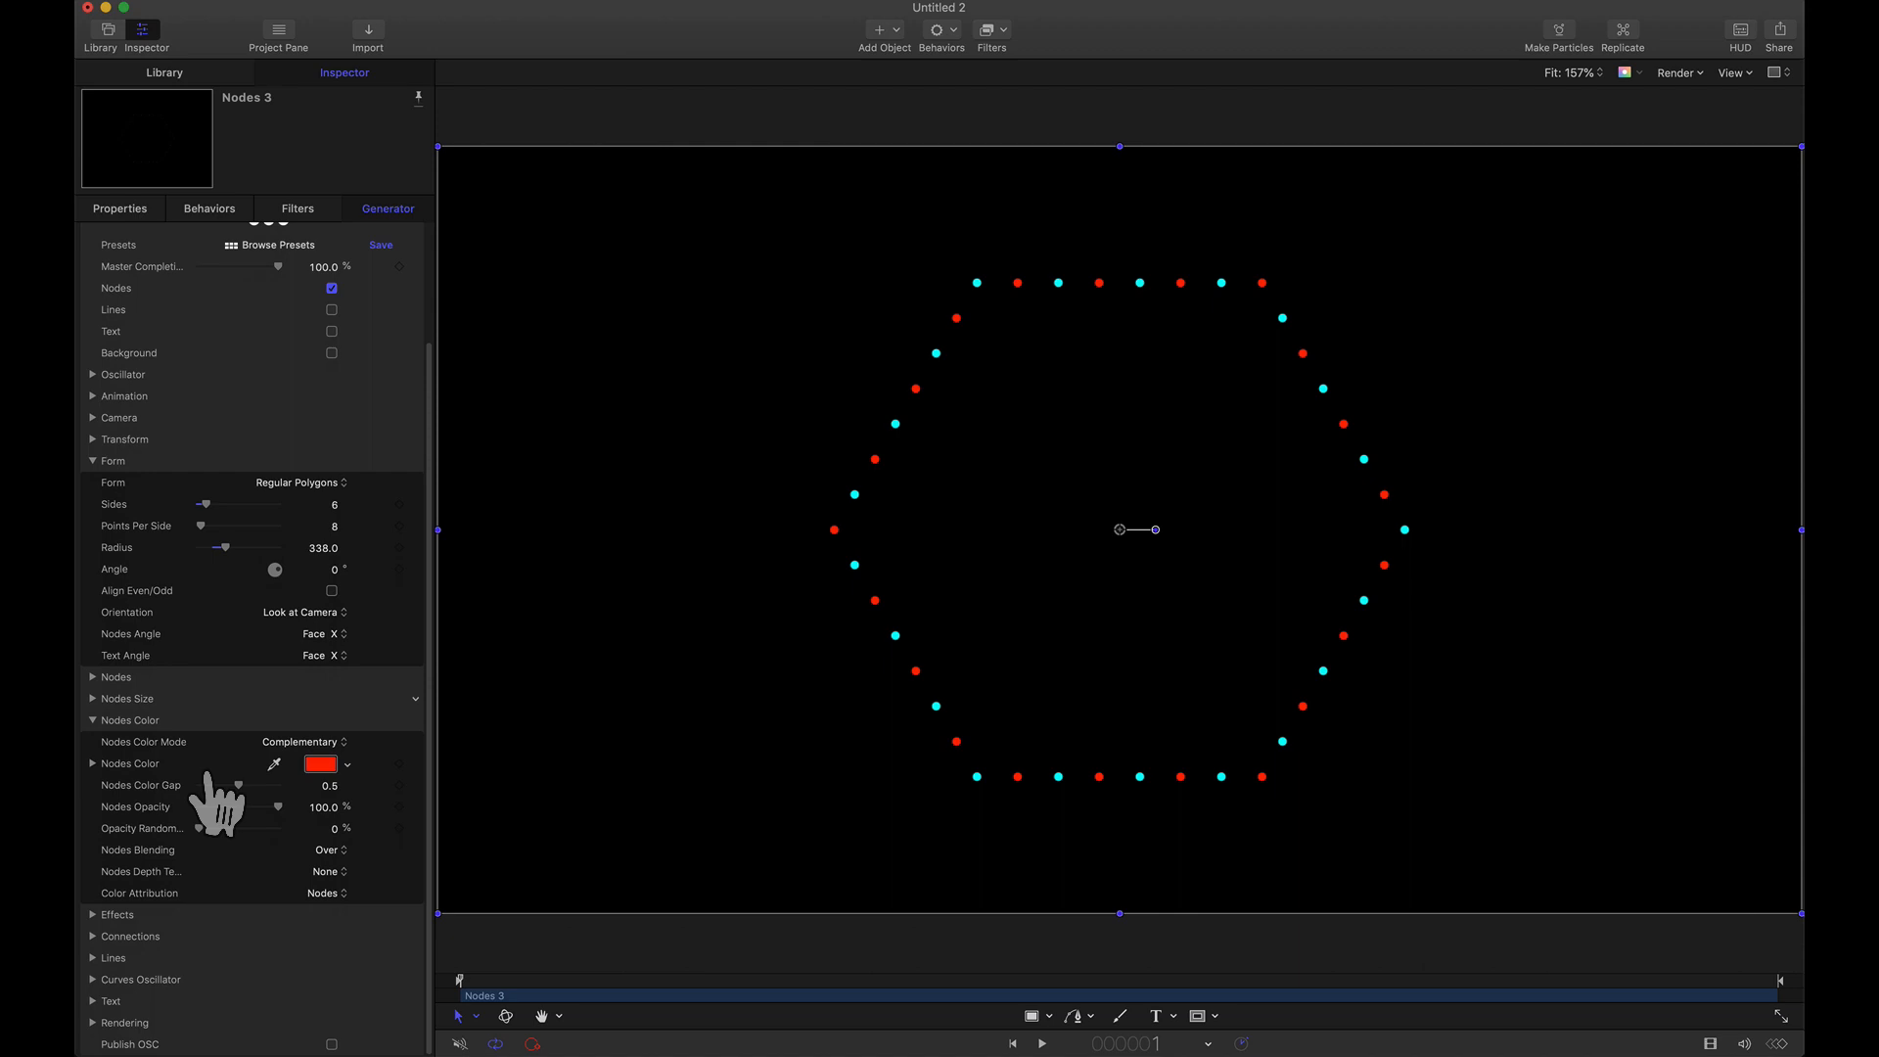
click(93, 917)
click(321, 941)
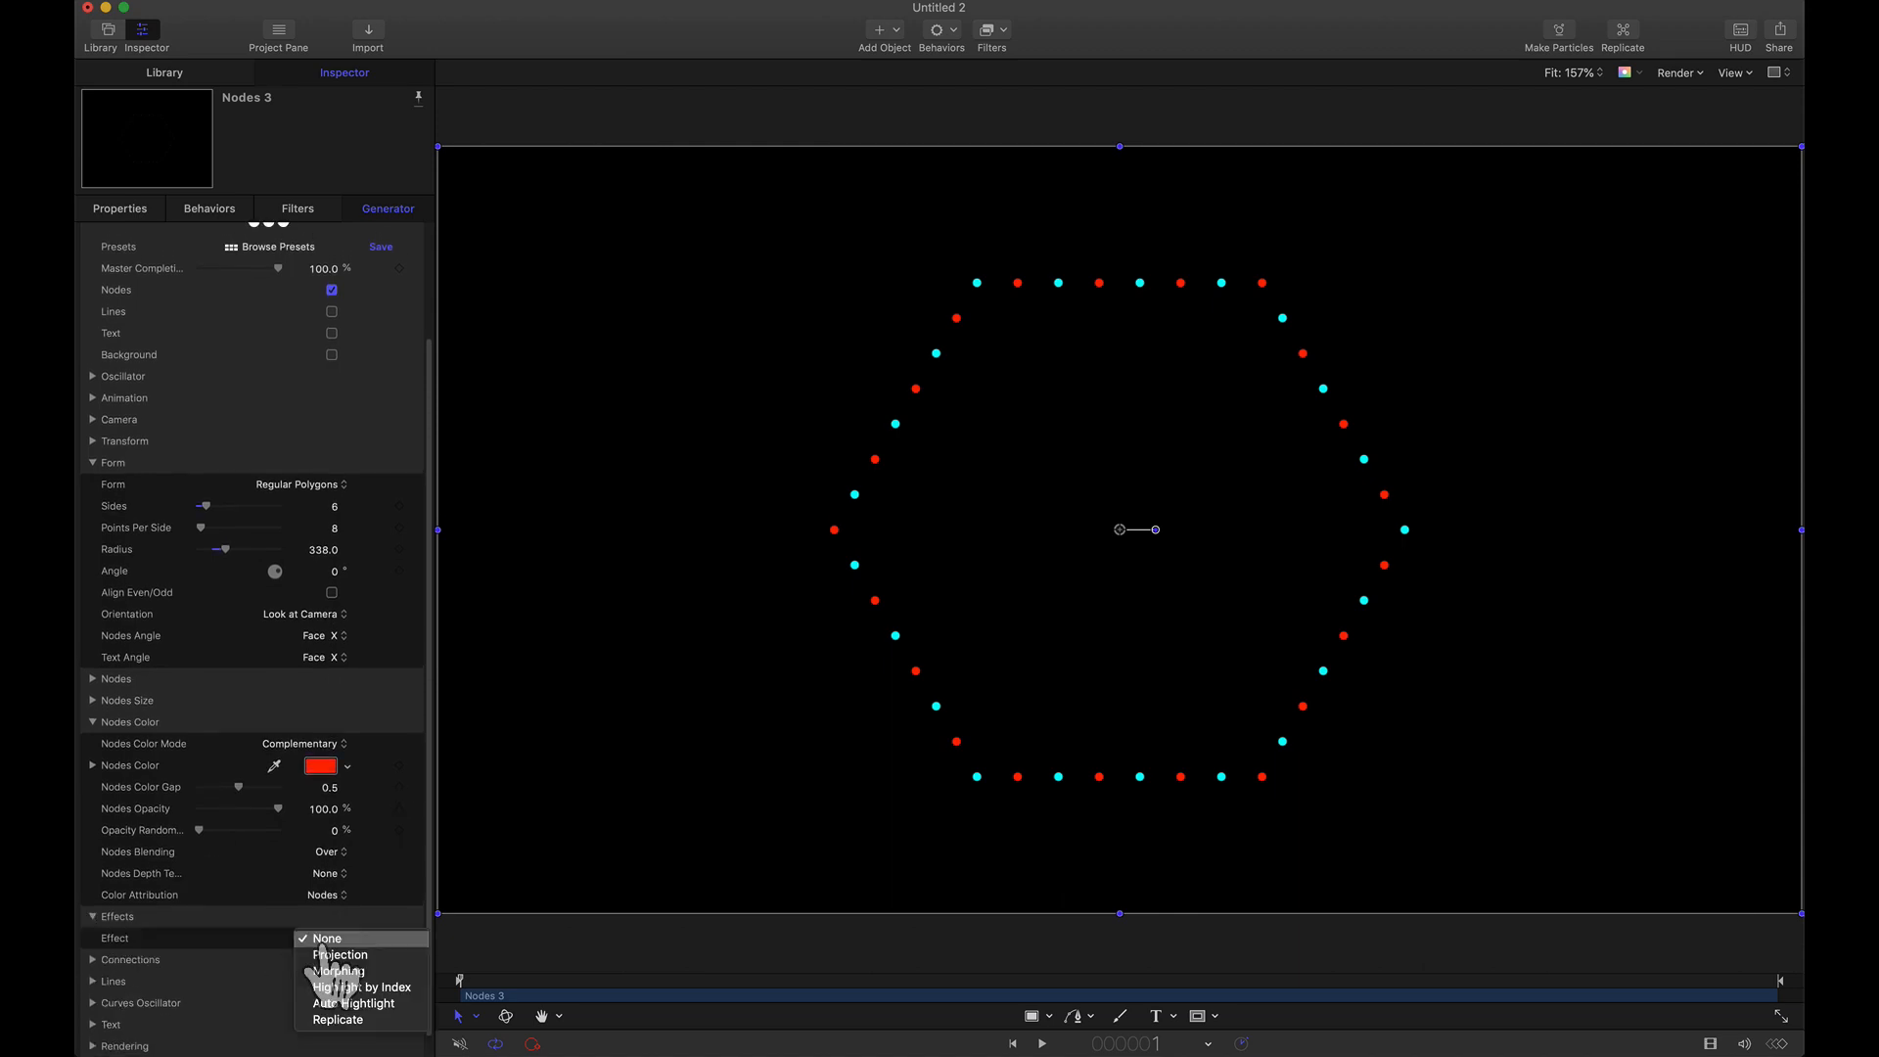
click(336, 1020)
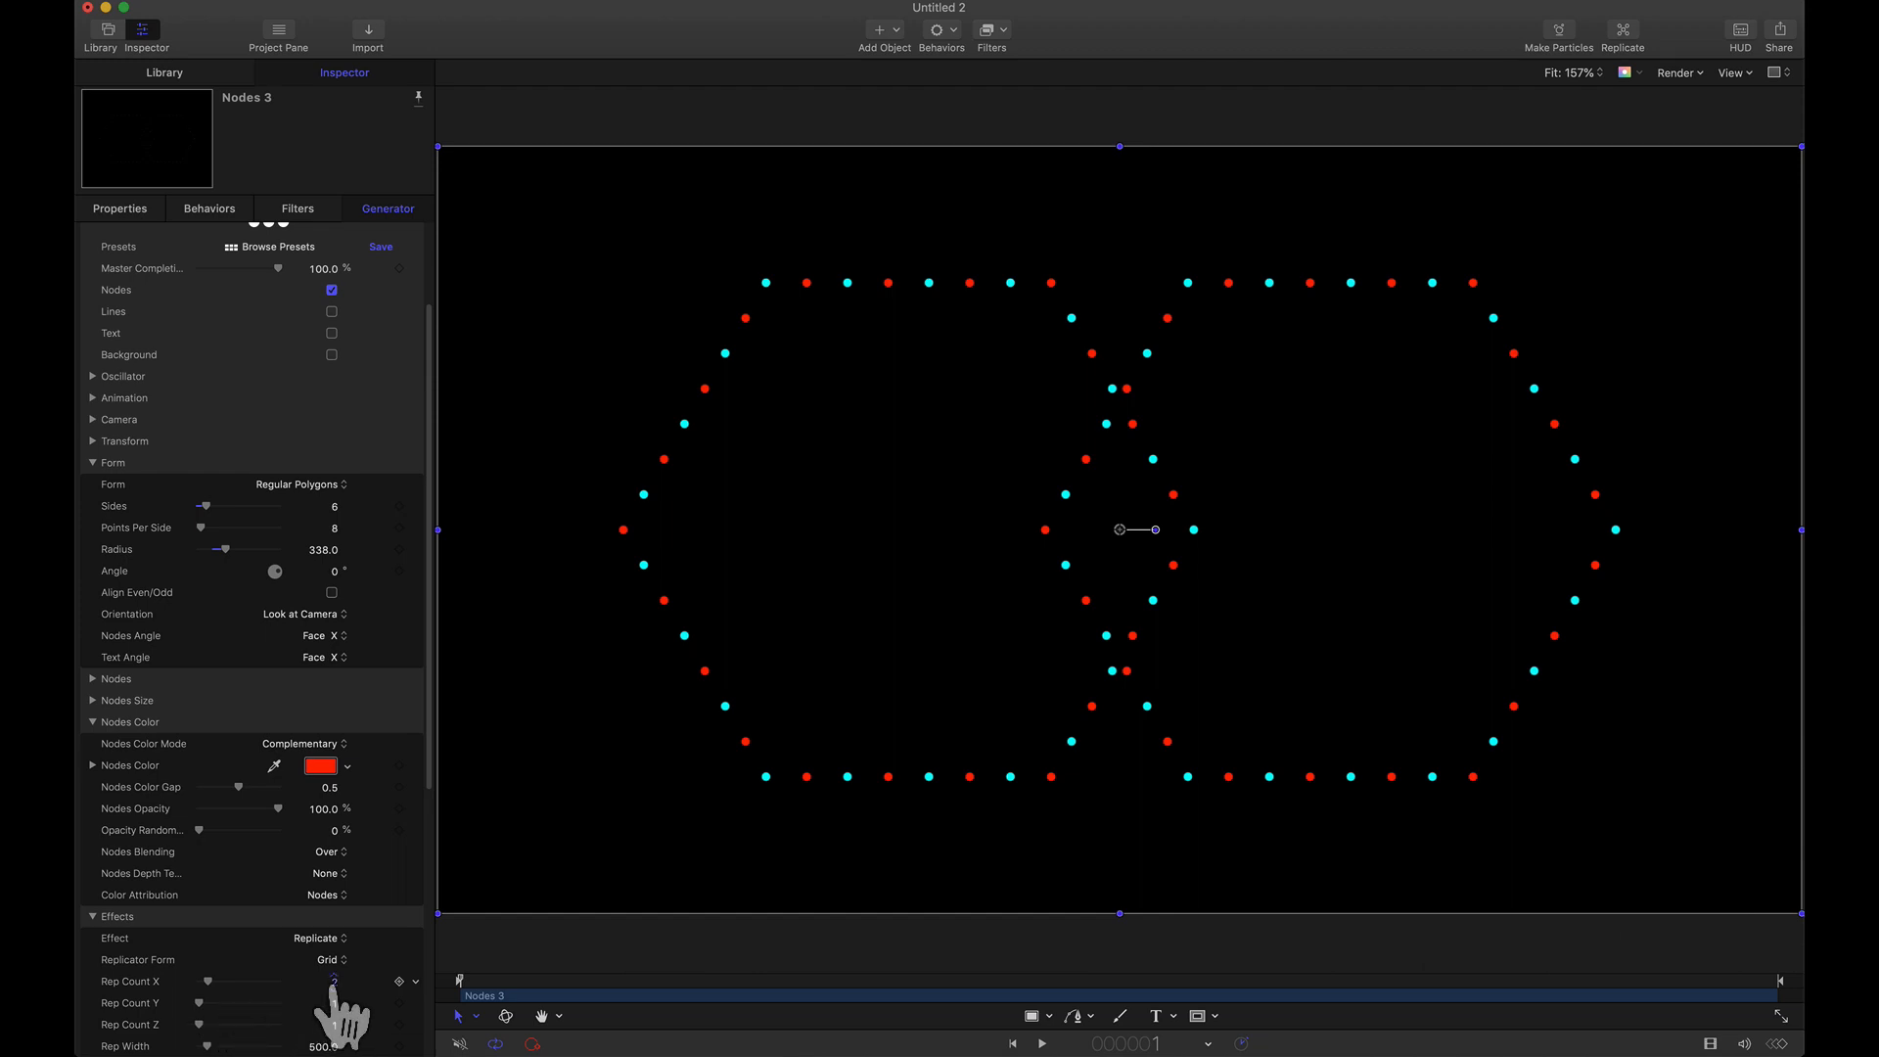
drag(333, 991, 318, 990)
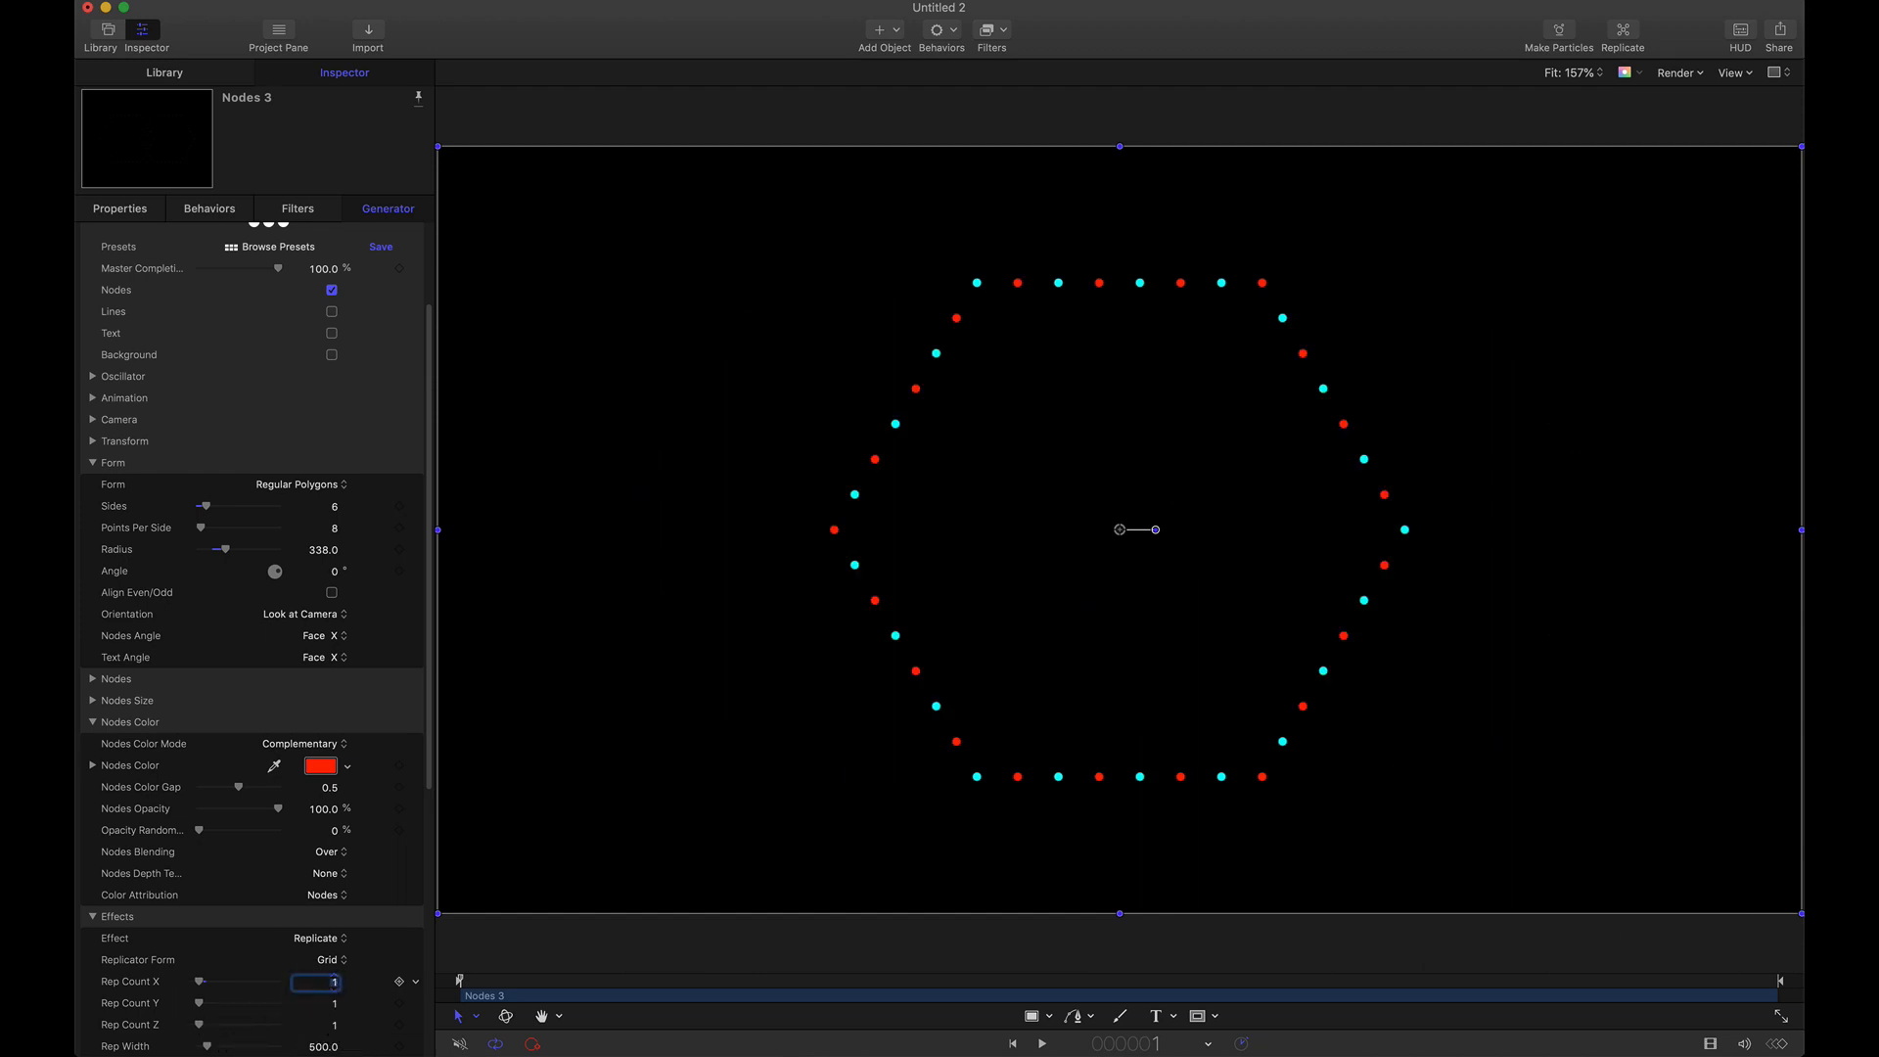
drag(200, 1024, 411, 1026)
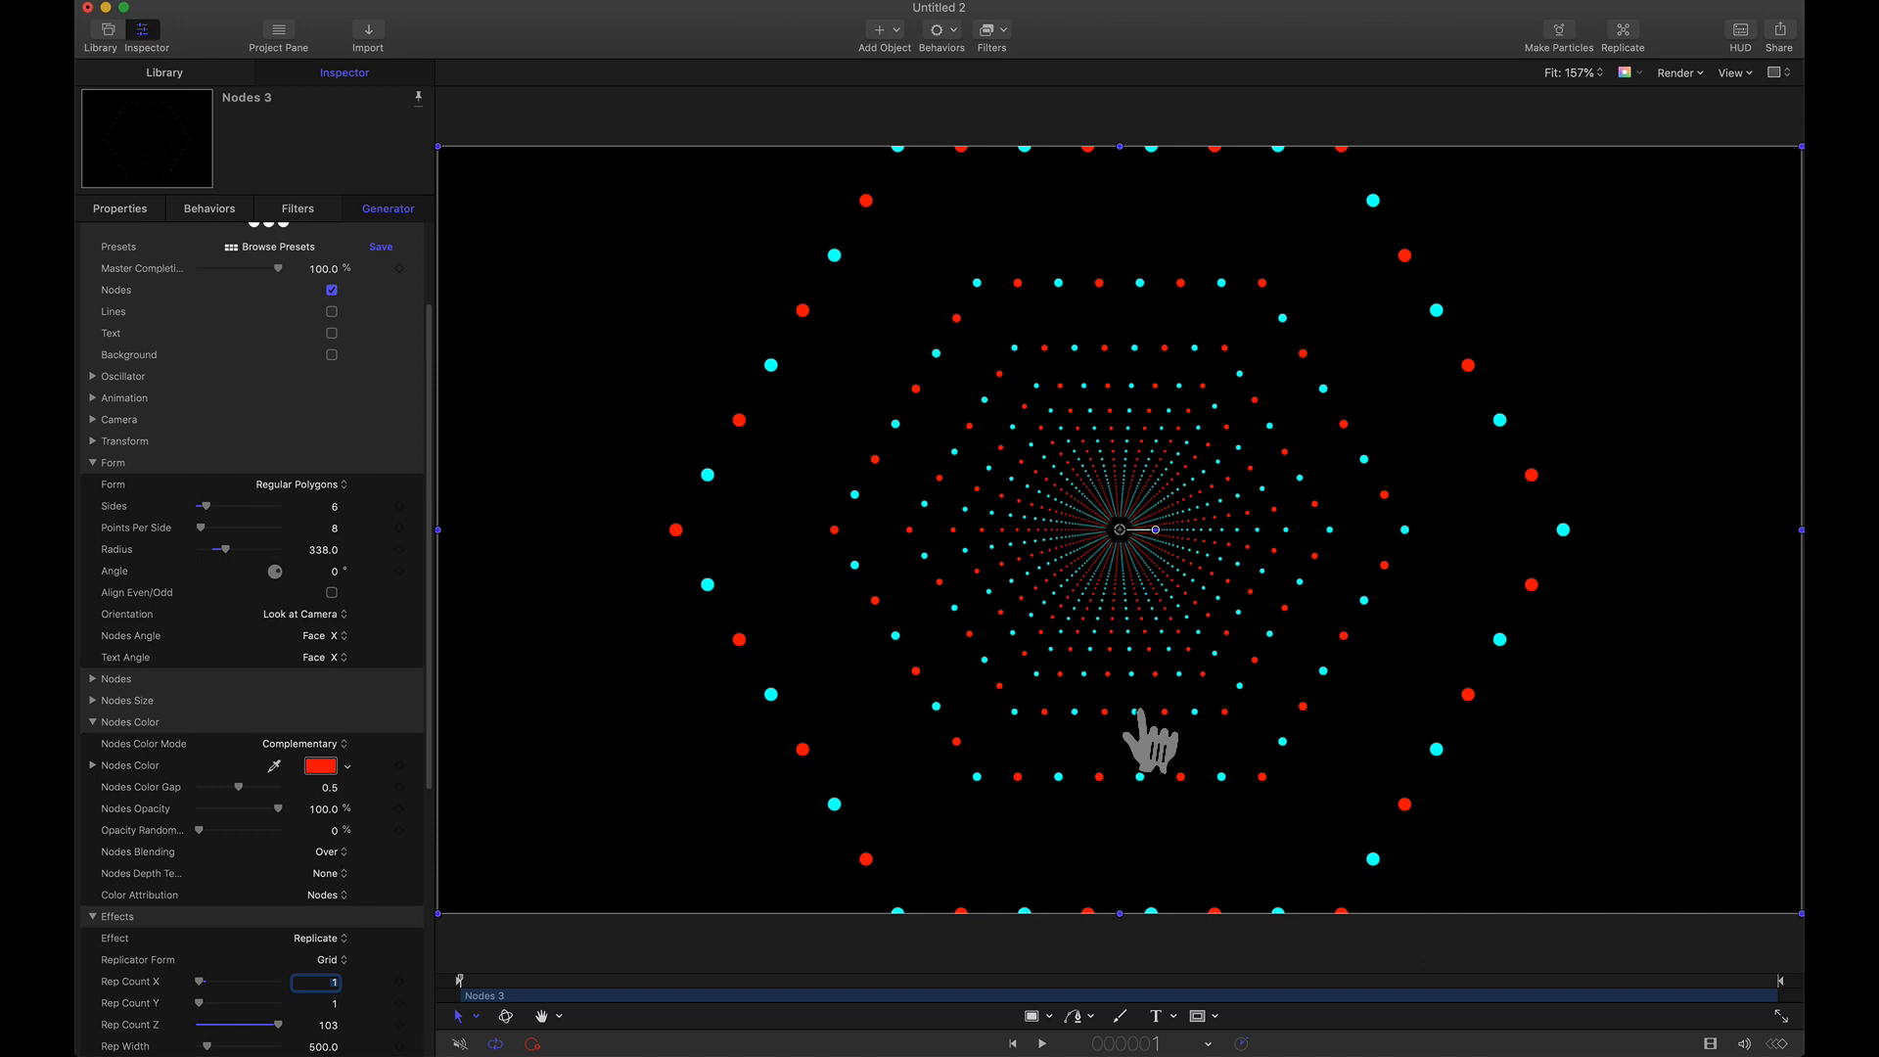
Reset all Nodes 3 generator parameters to their defaults.
scroll(422, 369, up, 5)
click(416, 240)
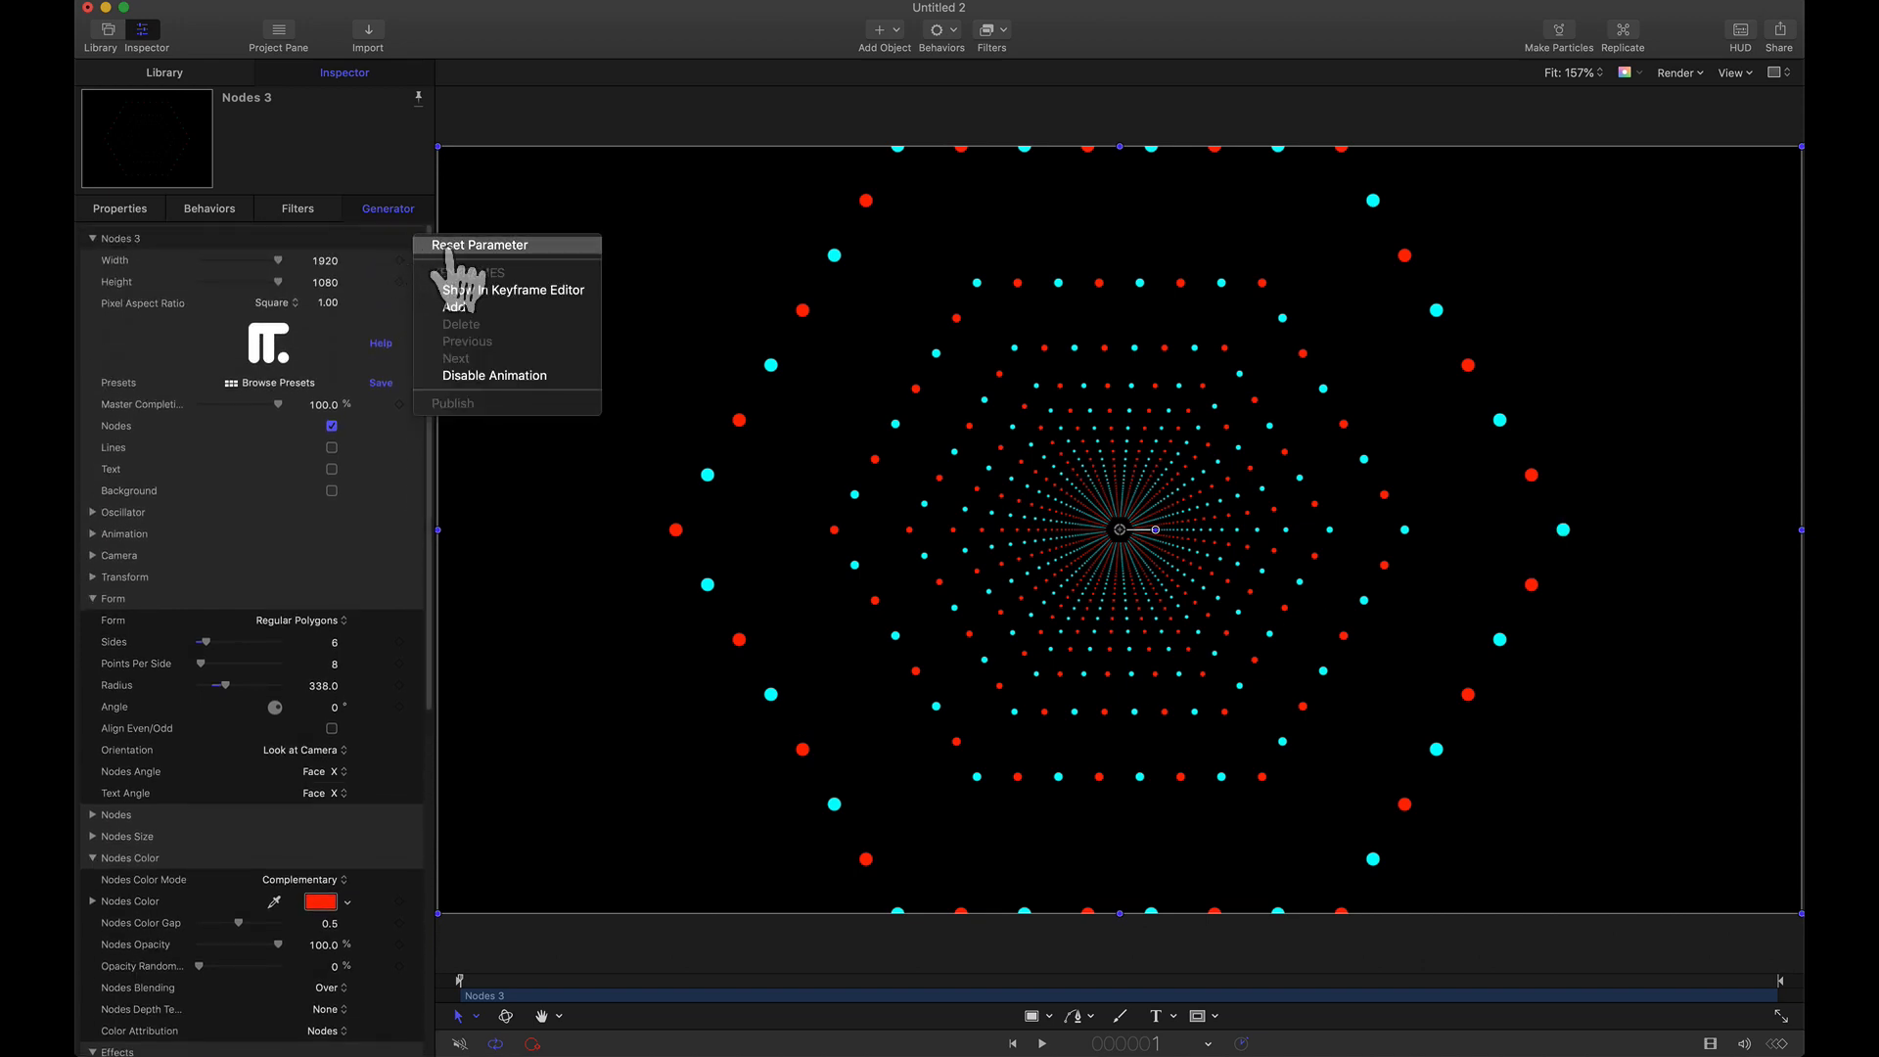
click(443, 247)
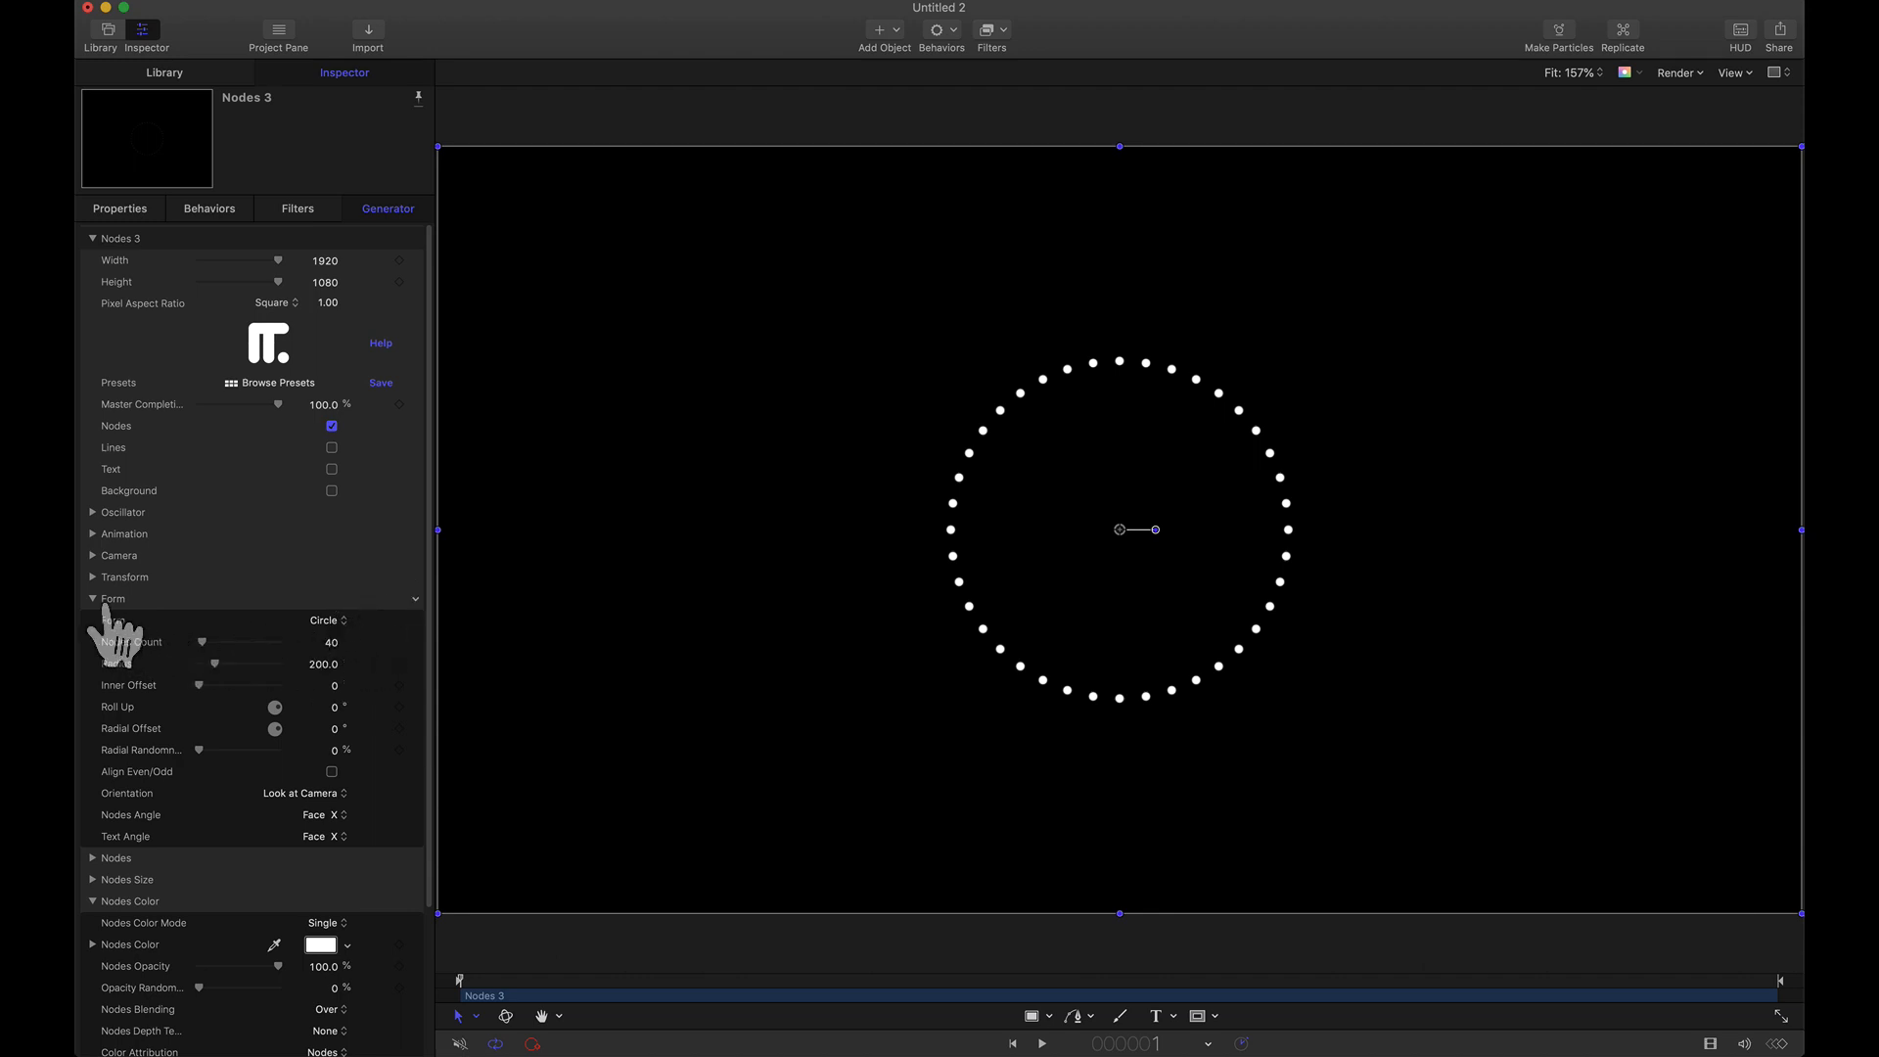
Change the Nodes 3 form to Grid and set Nodes Count X to 20.
click(323, 621)
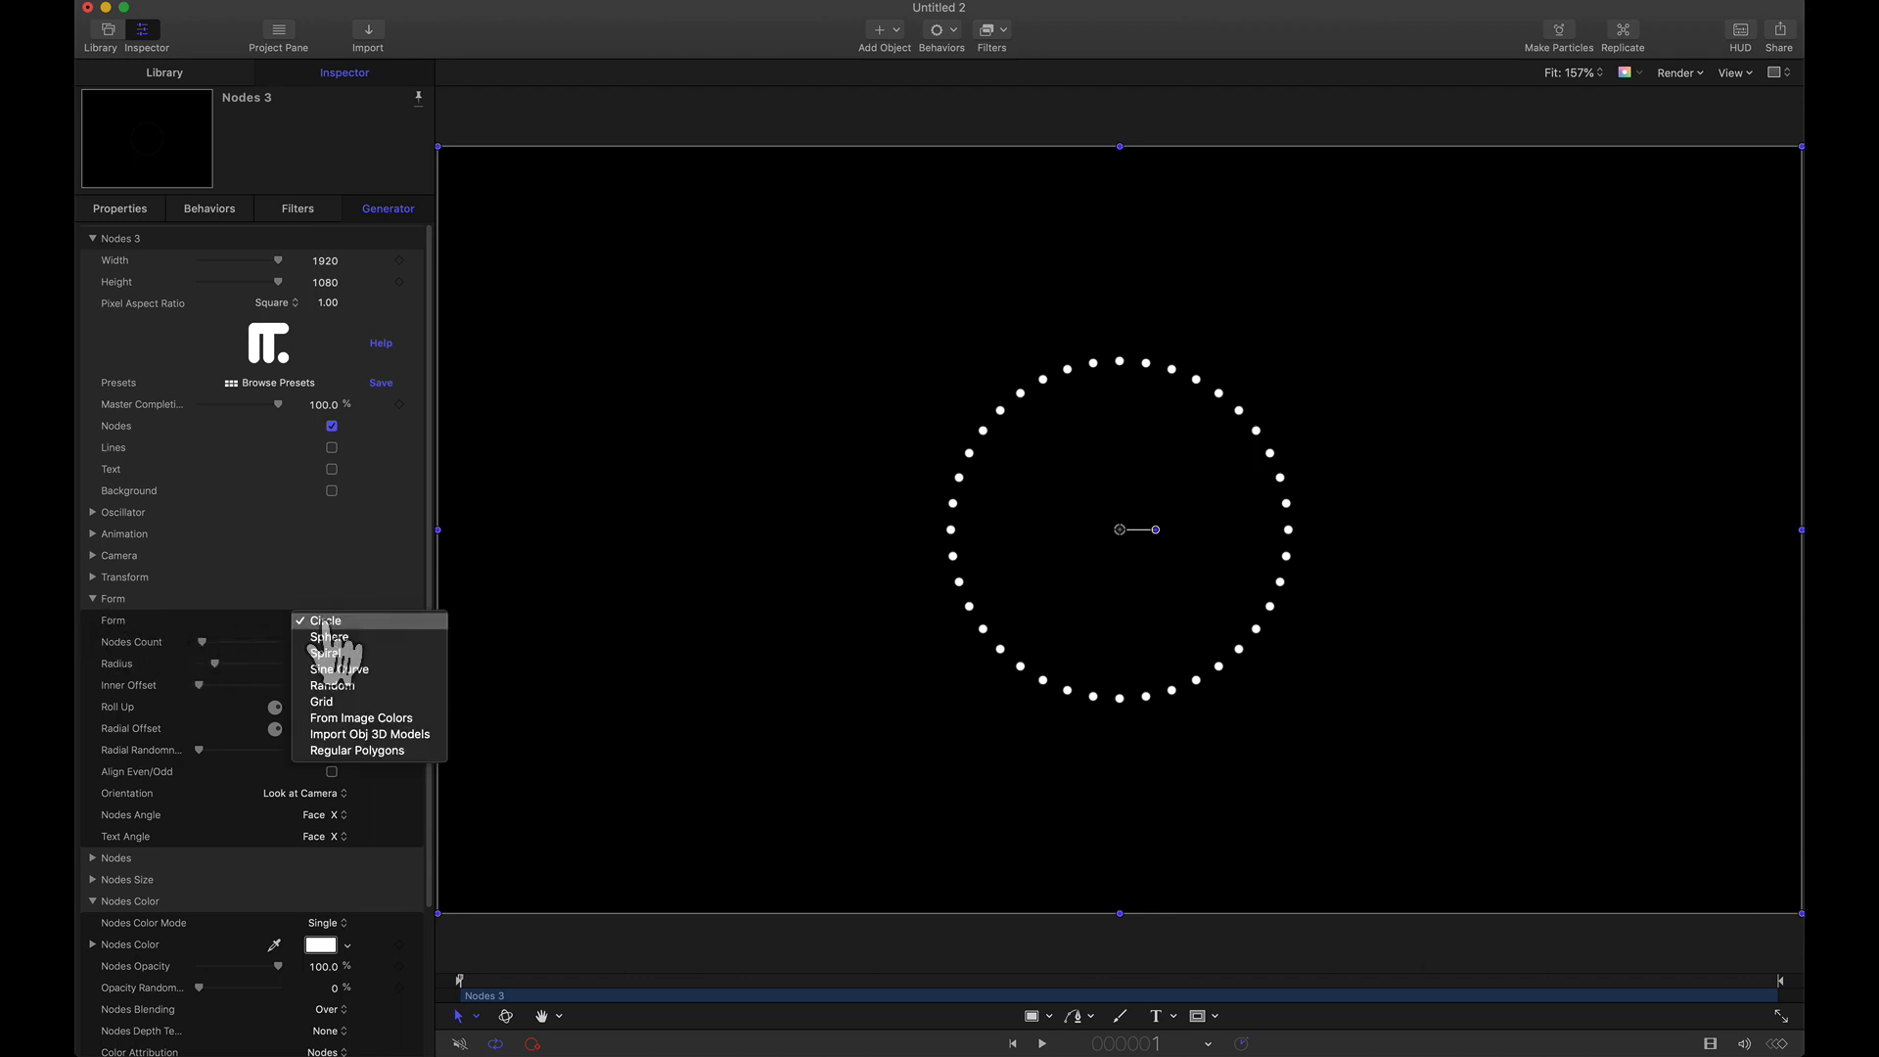
click(344, 703)
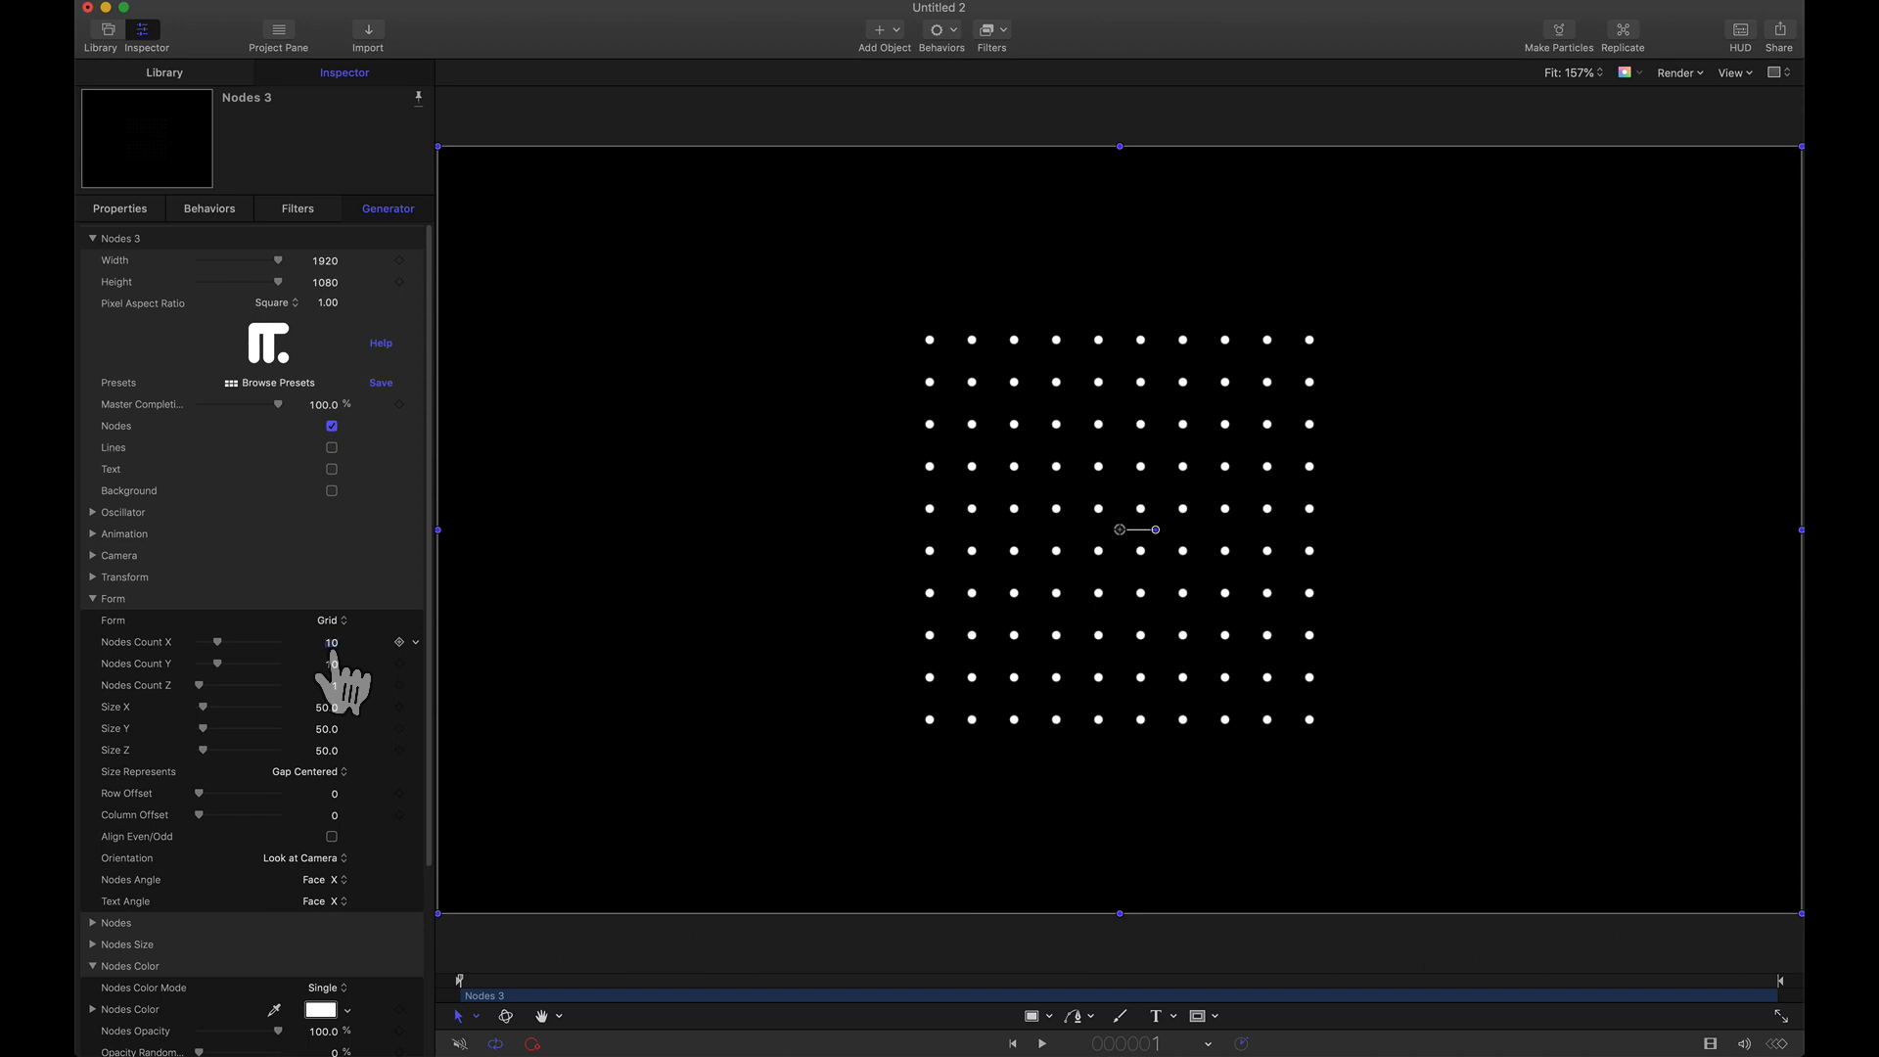
text(20)
key(Return)
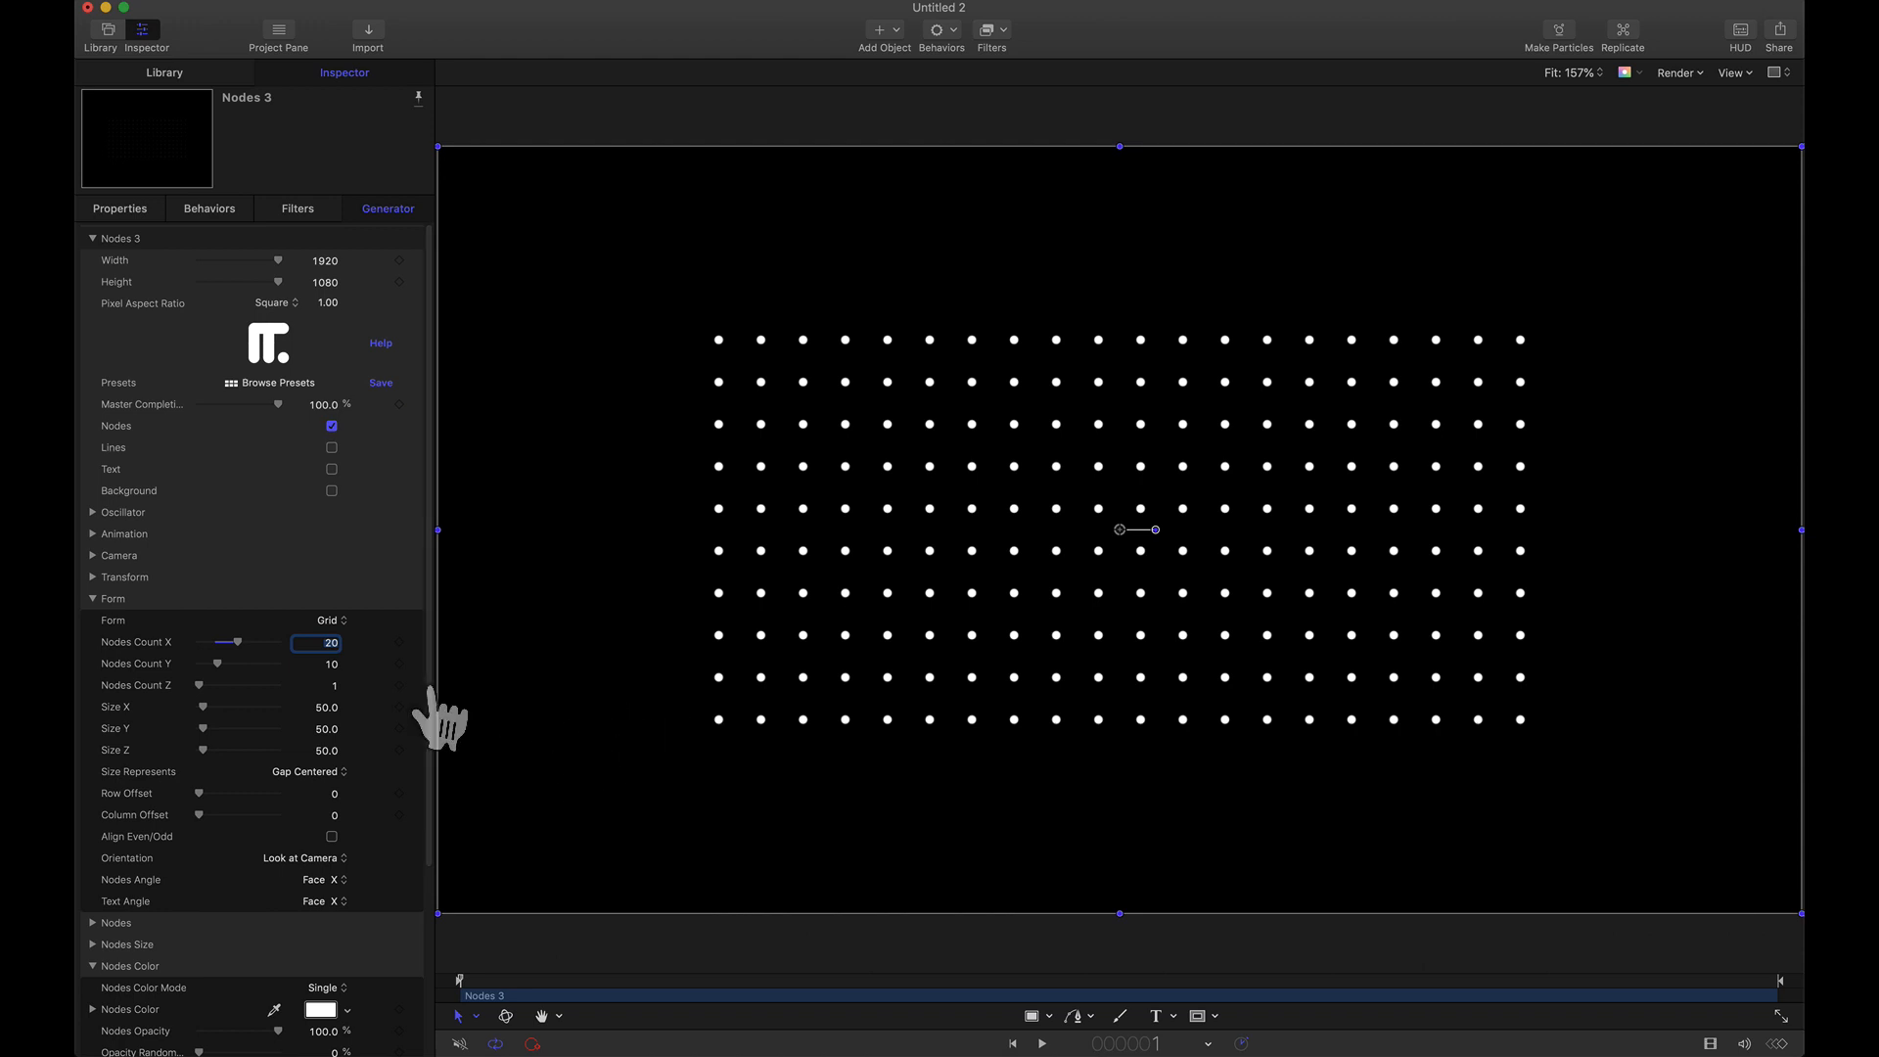
Apply the Replicate effect to the node grid using the Regular Polygons replicator form with 6 sides.
drag(429, 687, 431, 689)
scroll(430, 689, down, 5)
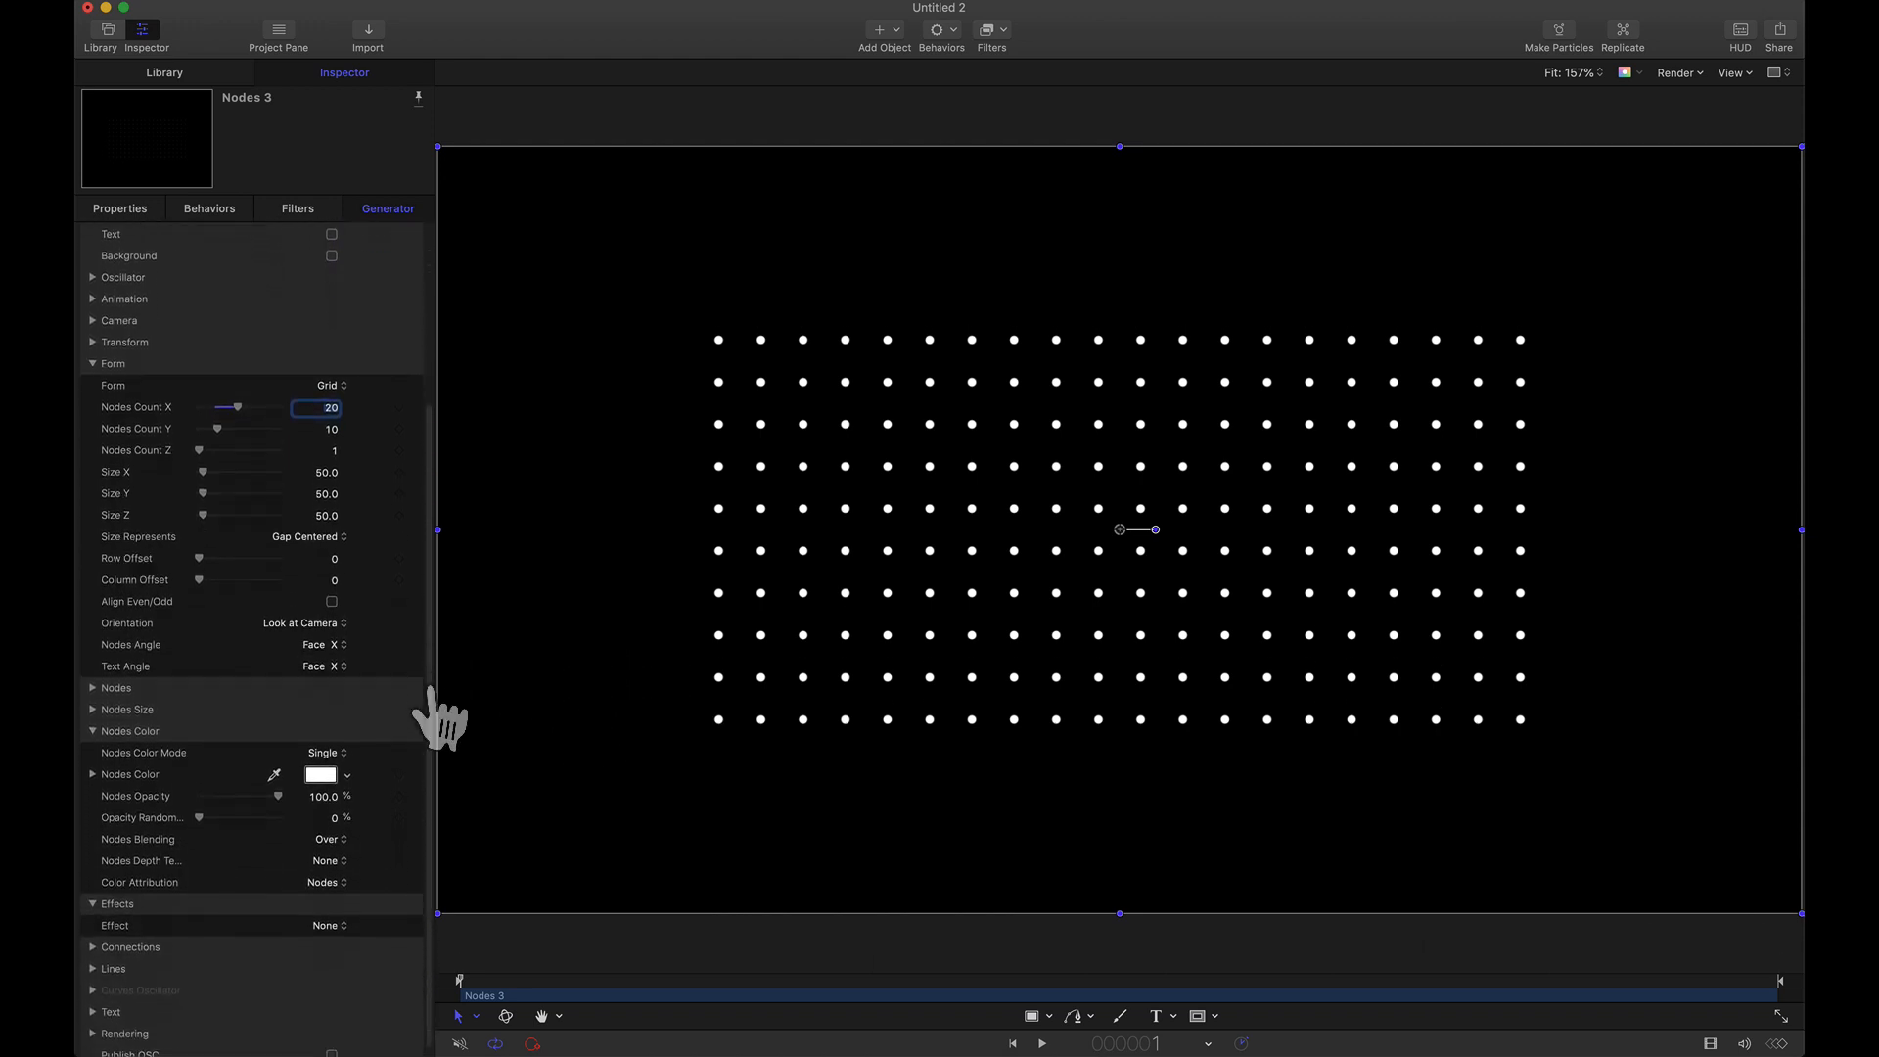
click(330, 914)
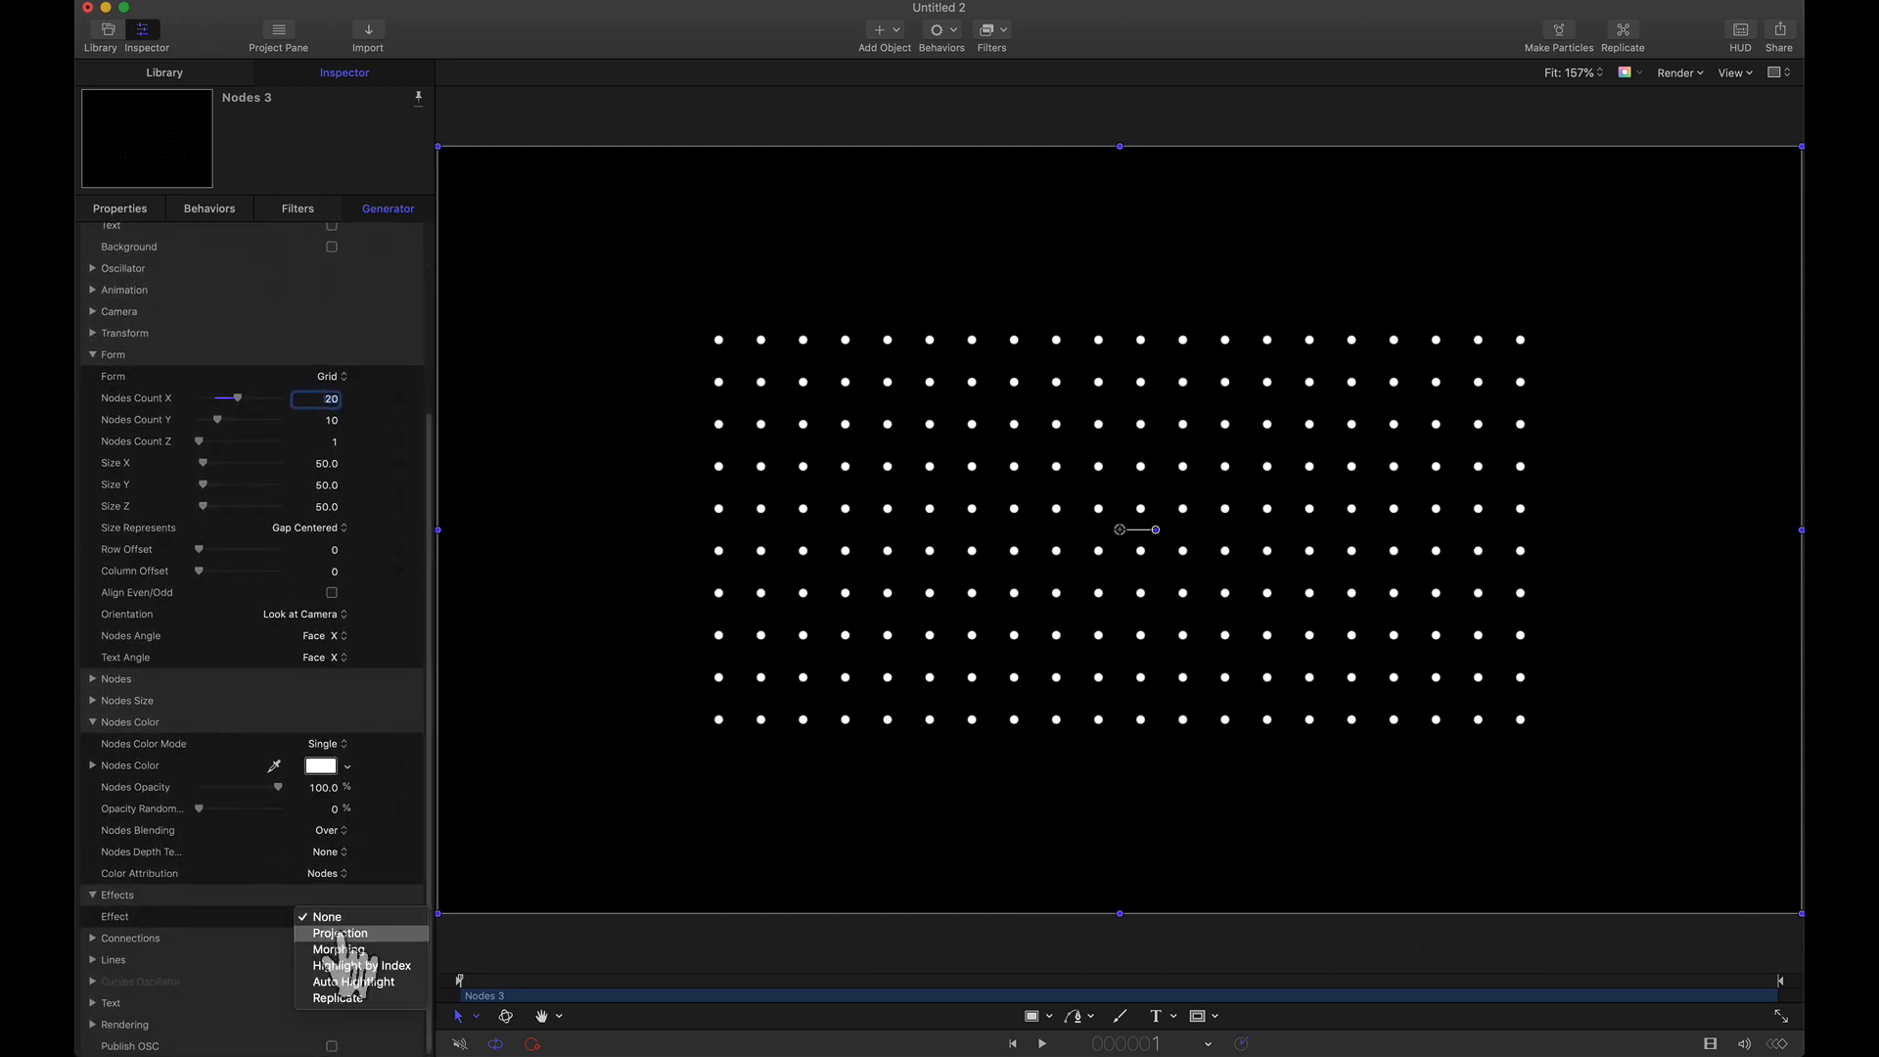
click(348, 997)
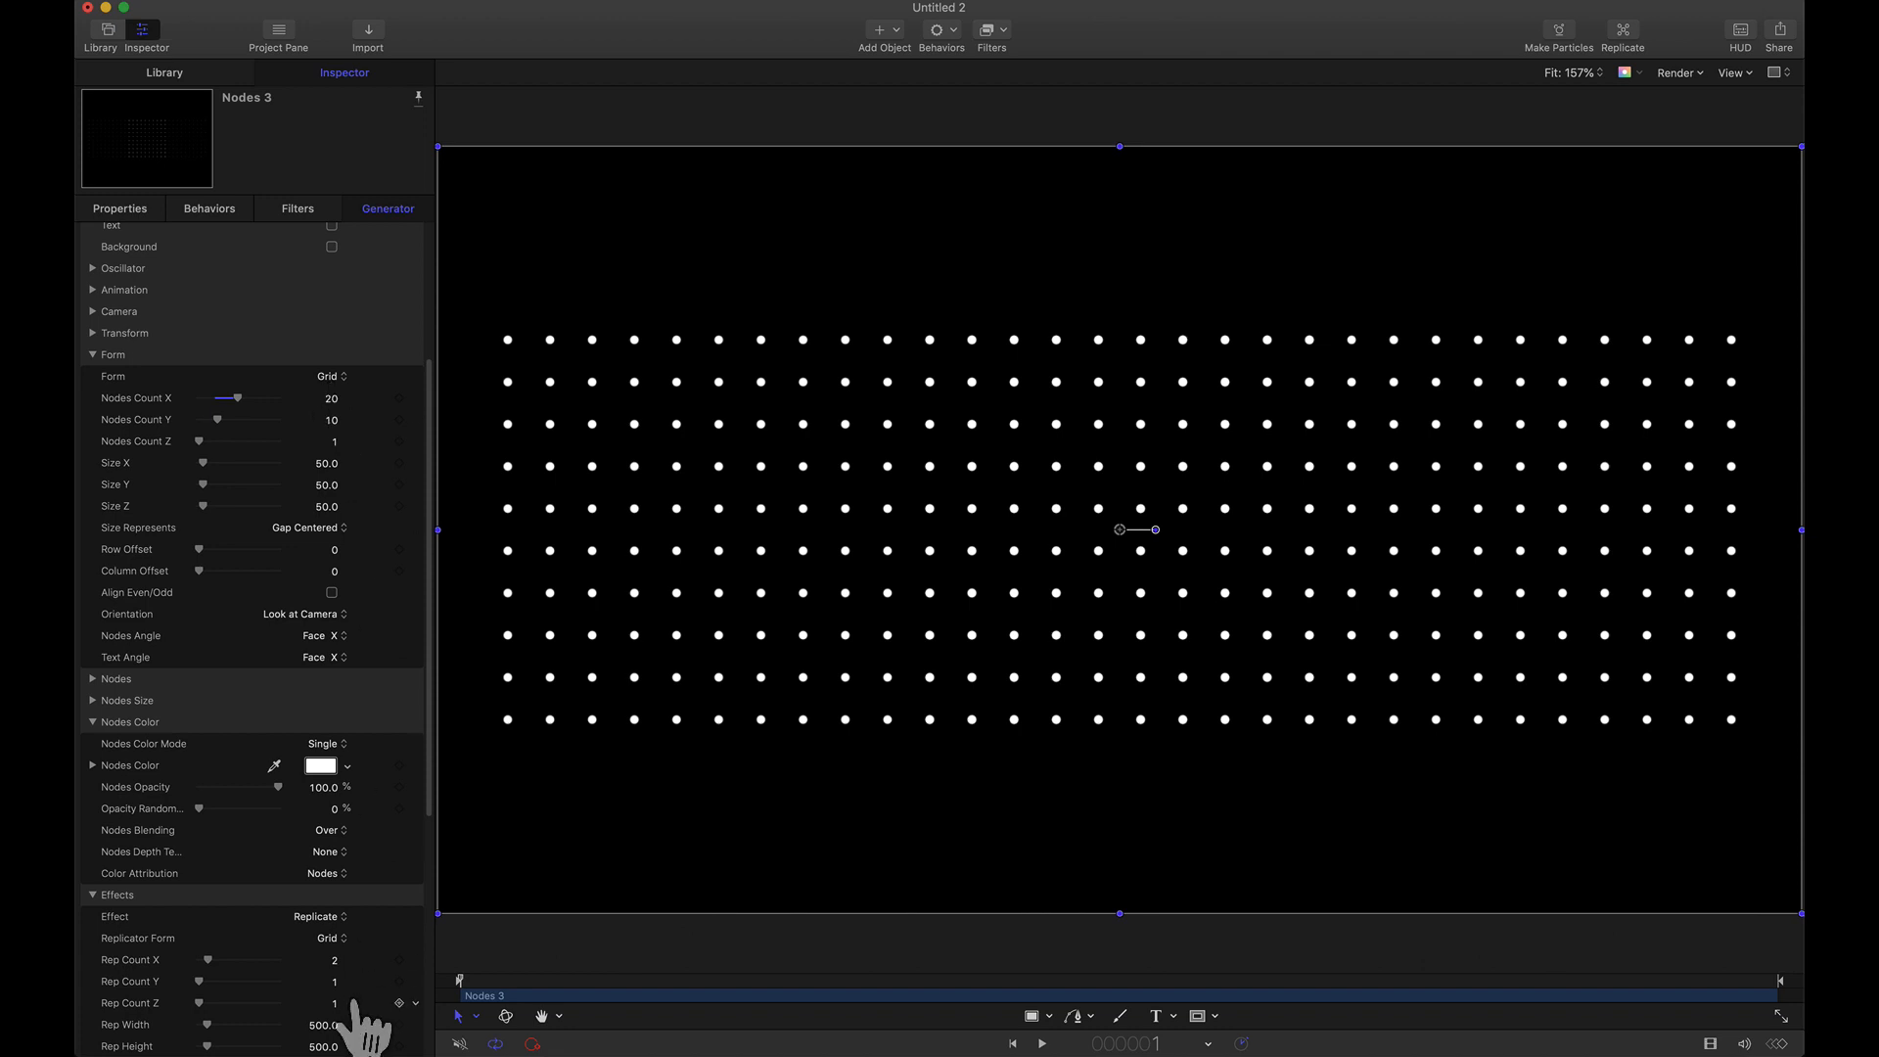
click(328, 939)
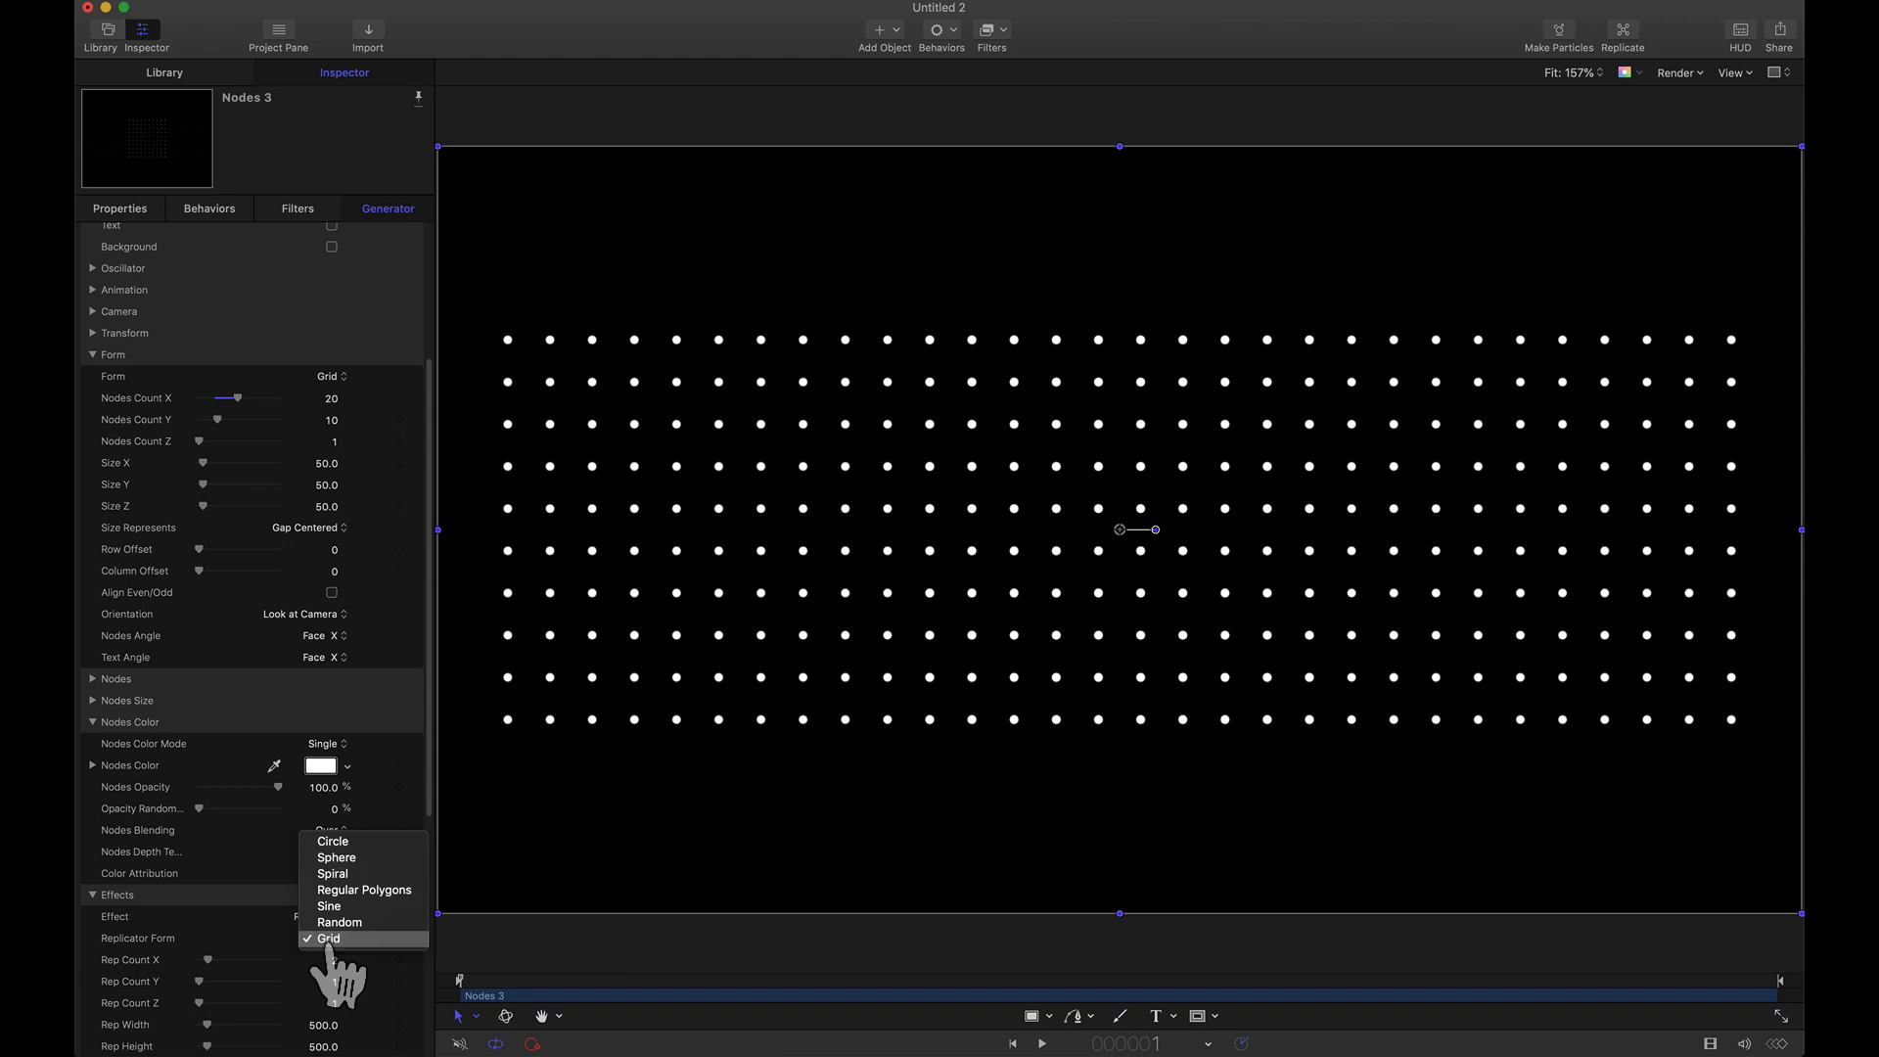
click(344, 893)
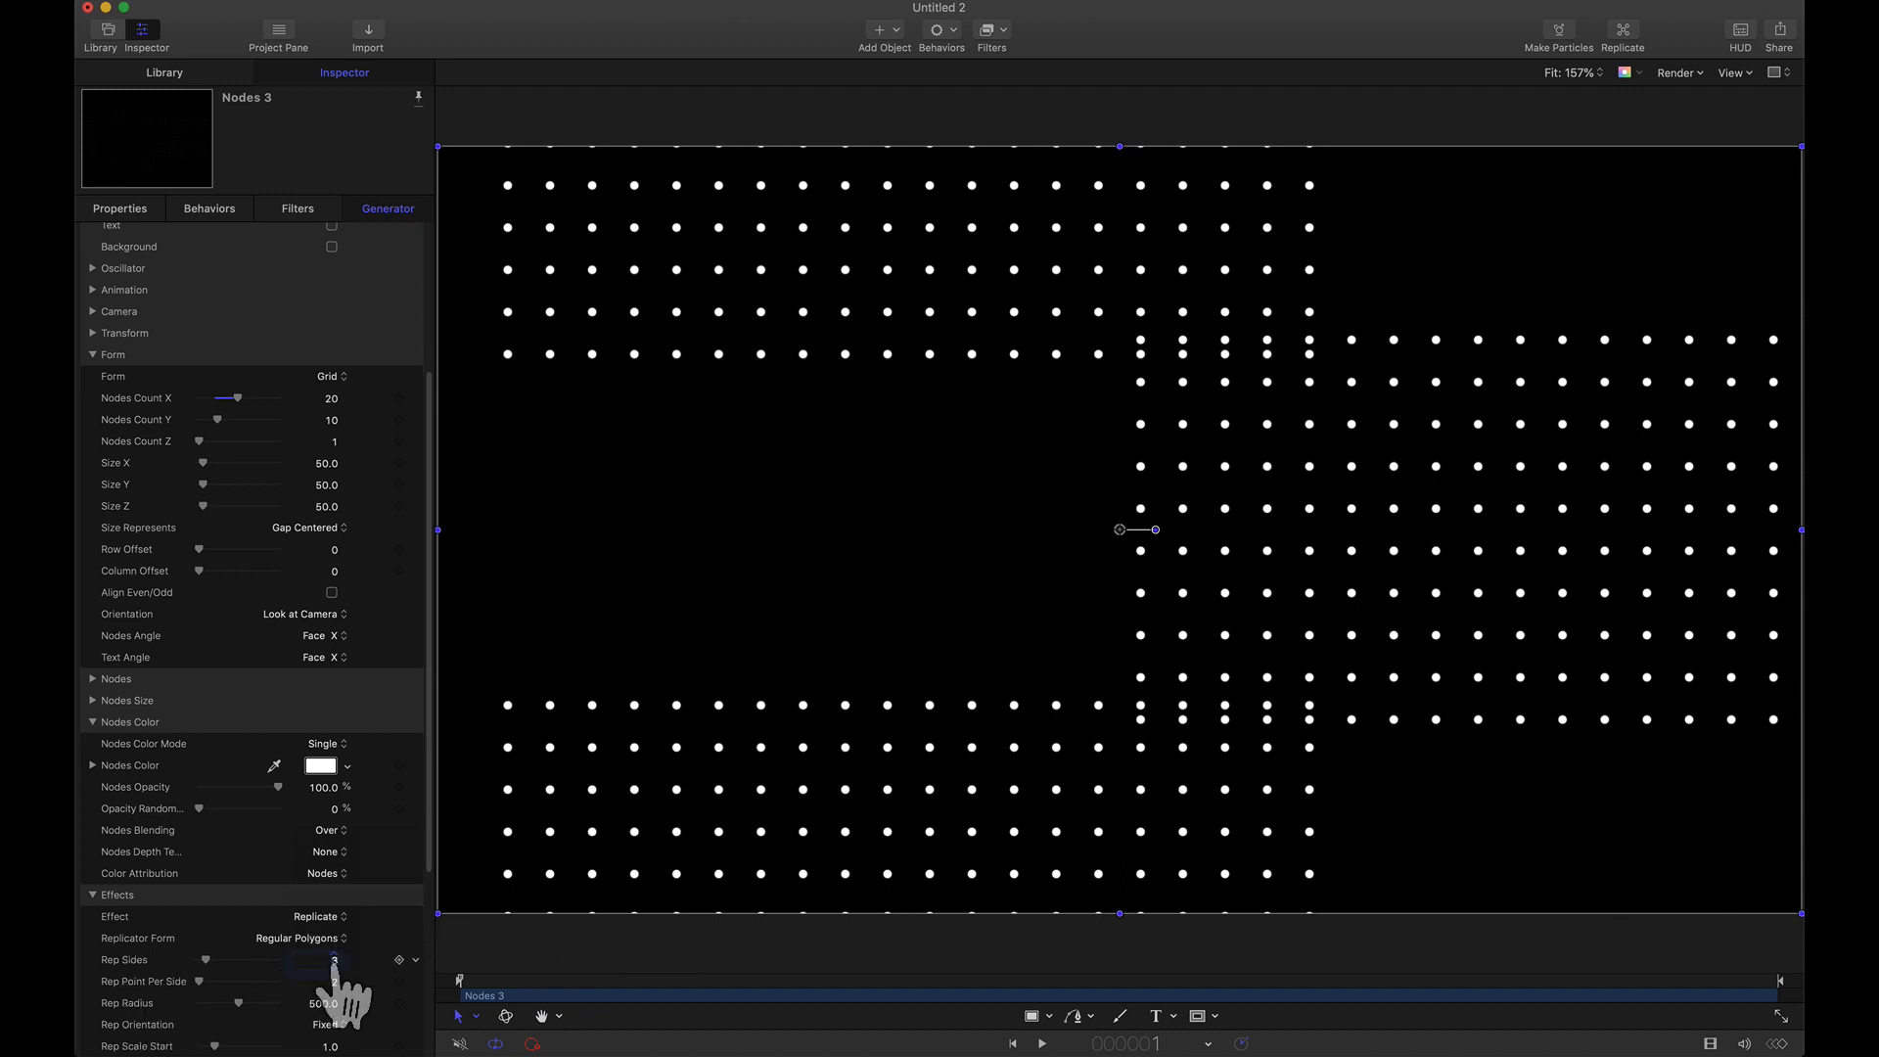
drag(334, 968, 351, 969)
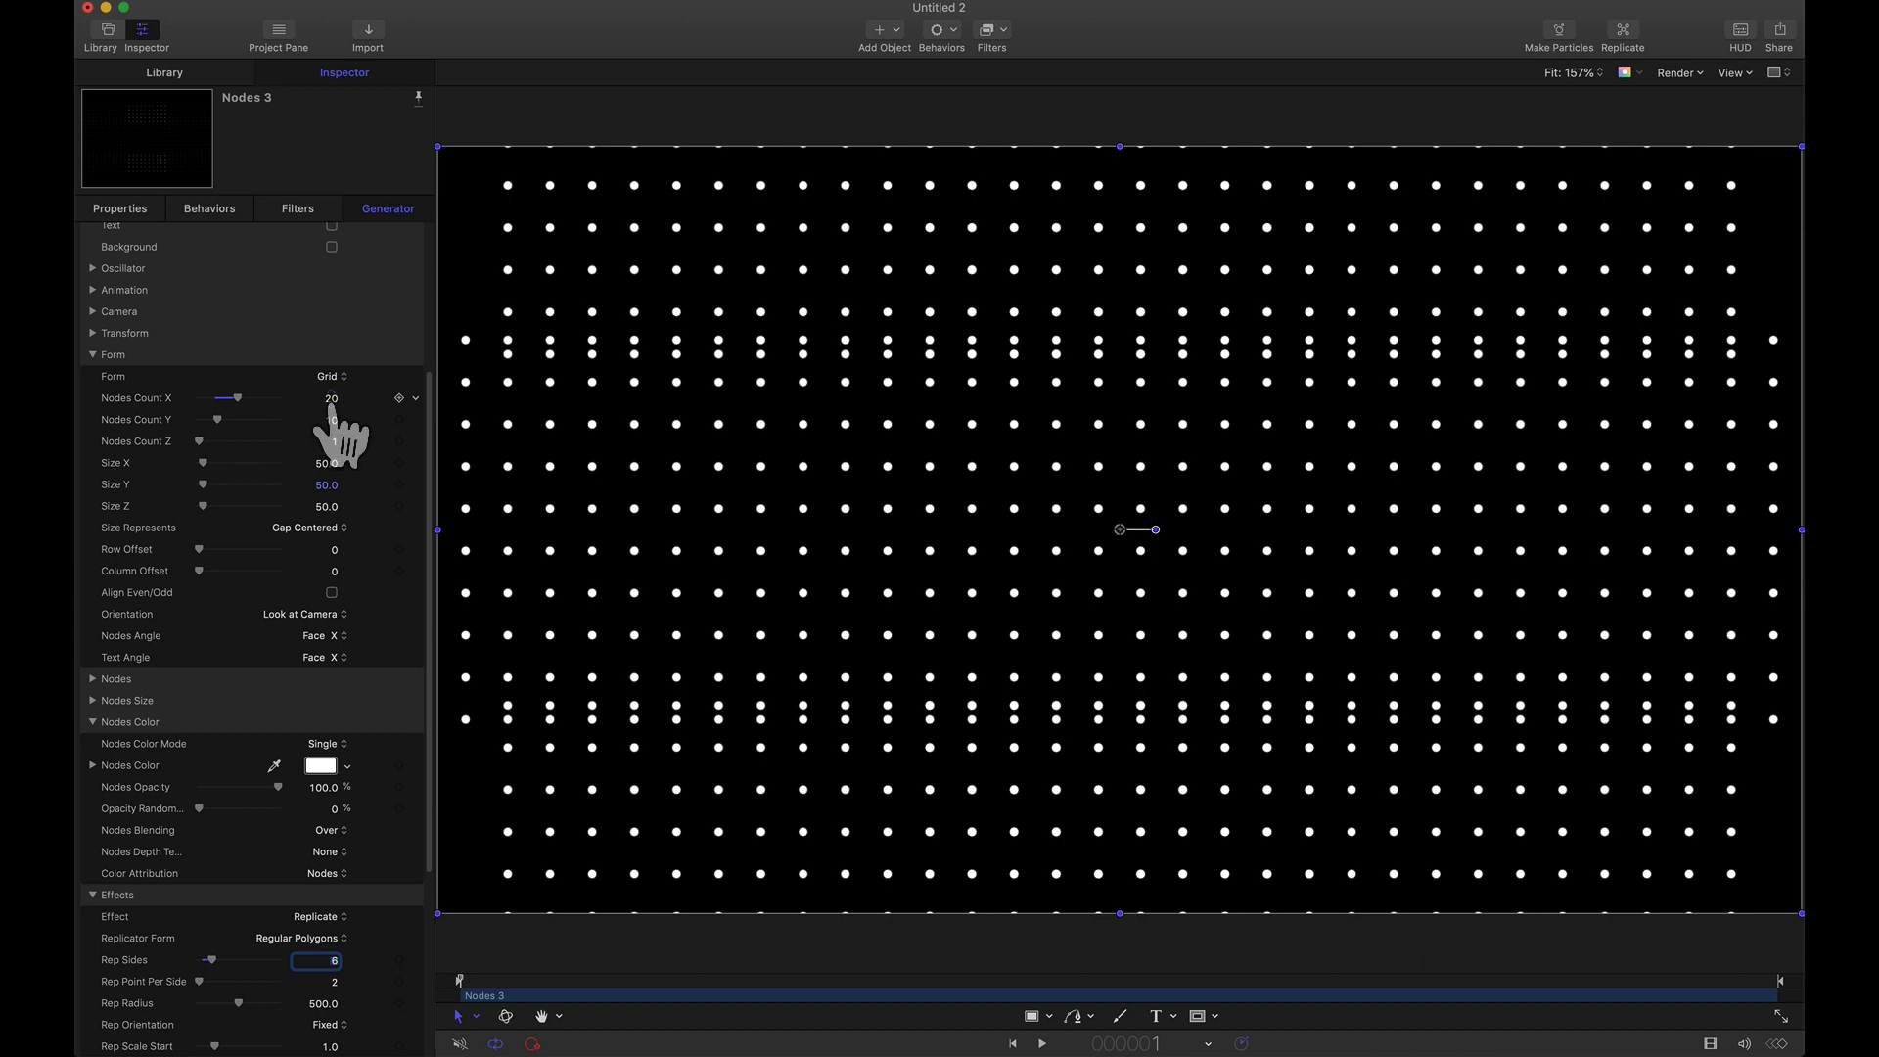
Set the grid's Nodes Count X to 10 and tighten its spacing to Size X 29.9 and Size Y 31.9.
text(10)
key(Return)
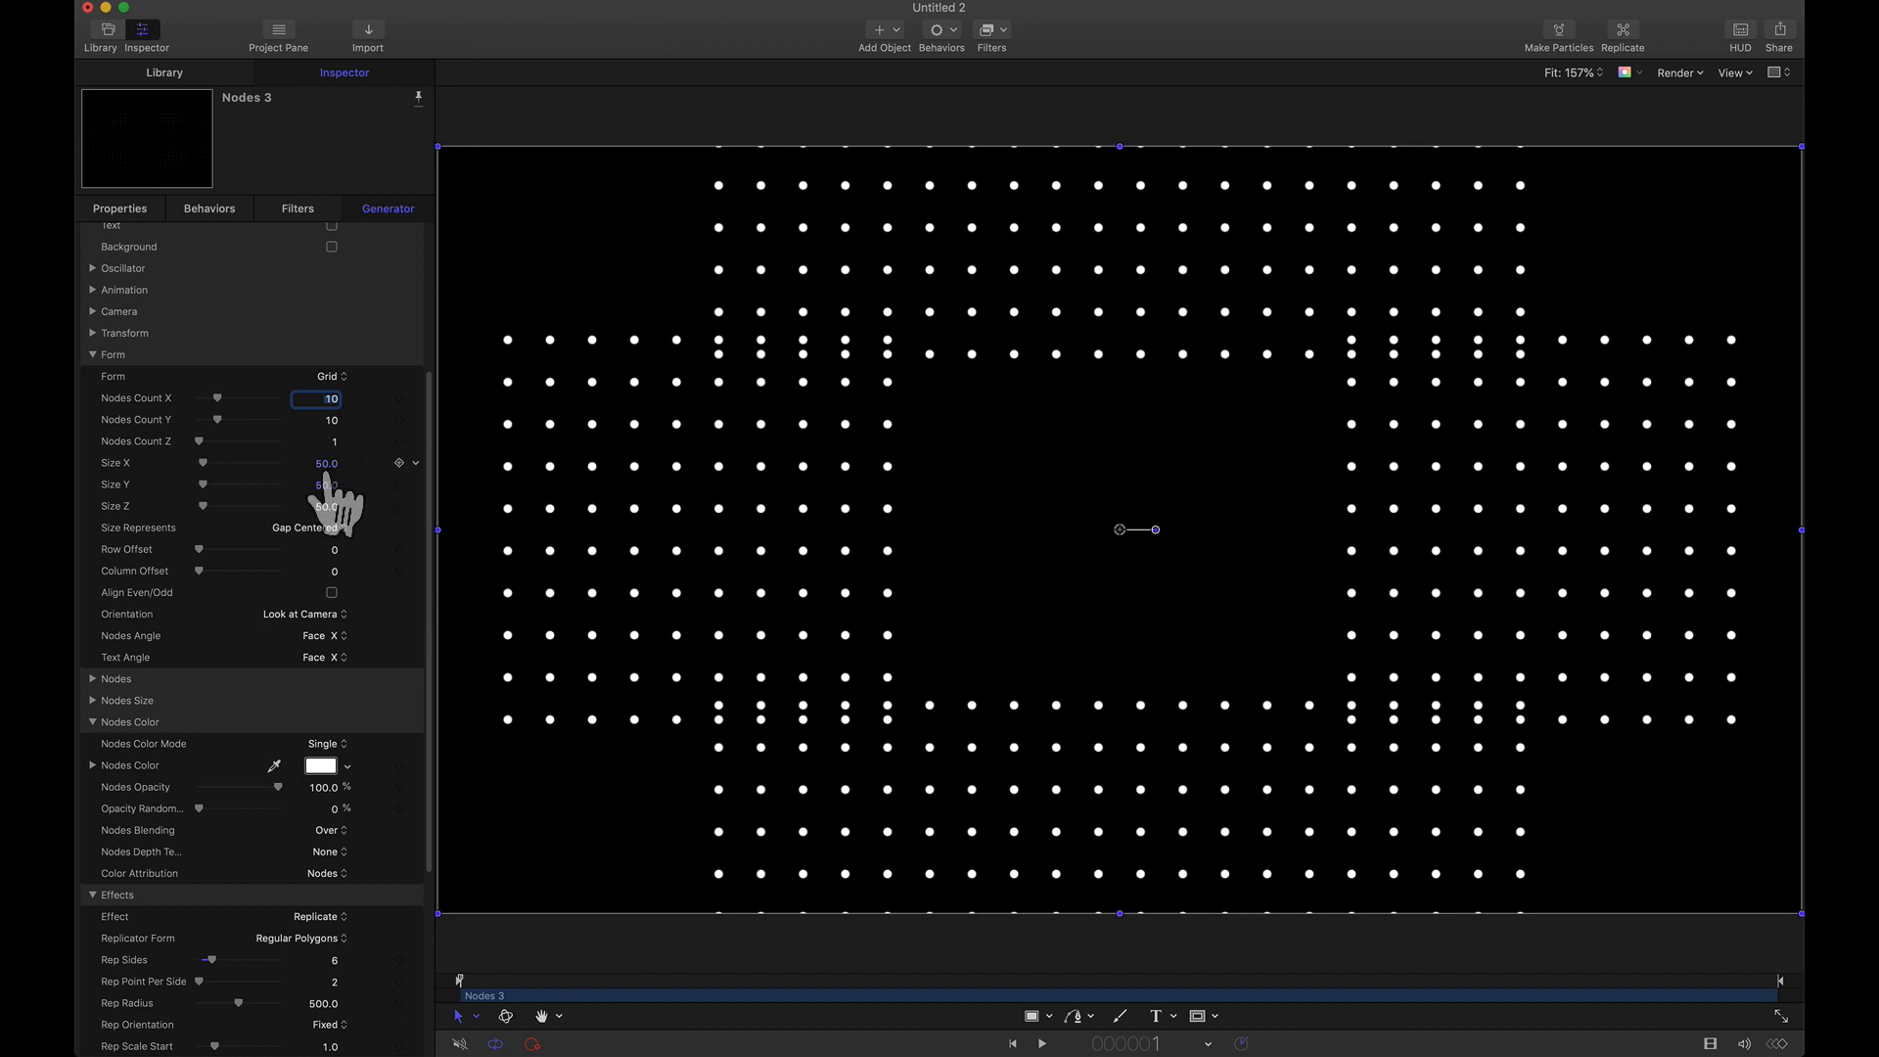
drag(326, 471, 293, 471)
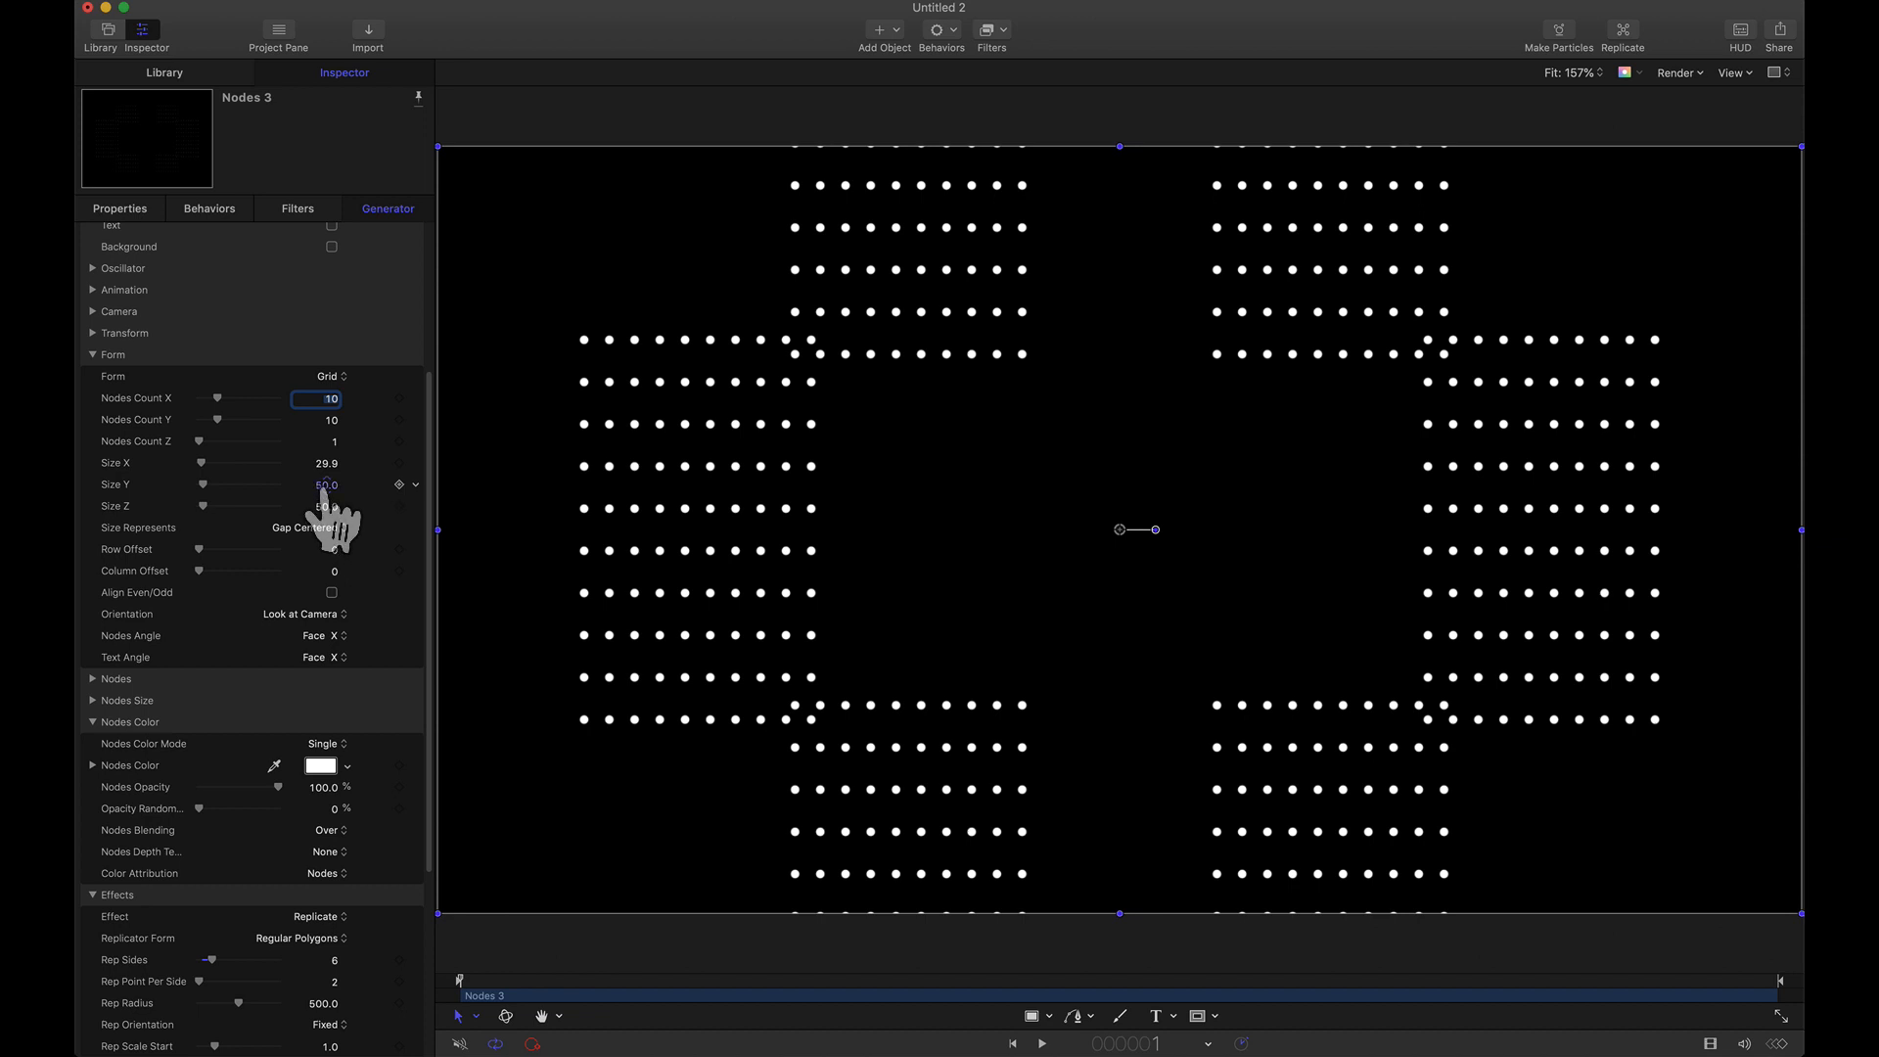
drag(324, 487, 278, 487)
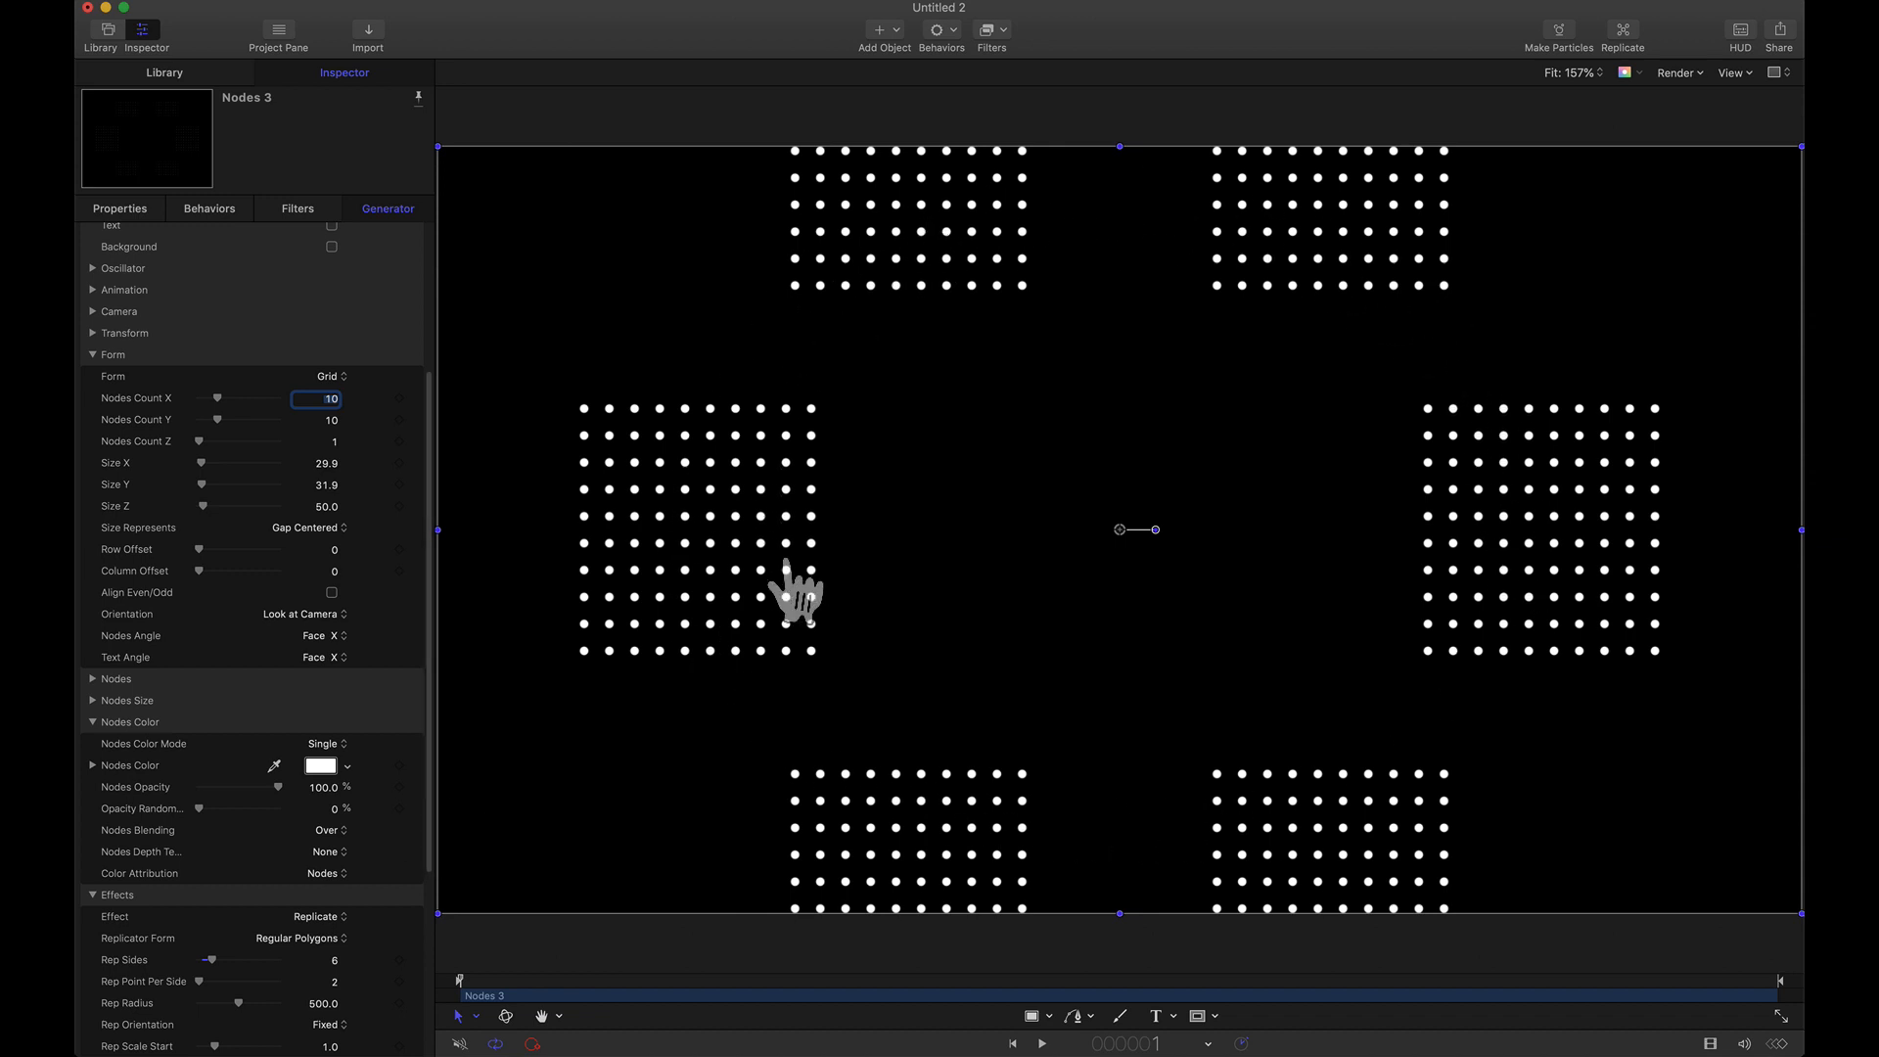
Rotate the replicated grids 90° around X and set their replicate orientation to Look at Center.
scroll(428, 514, down, 8)
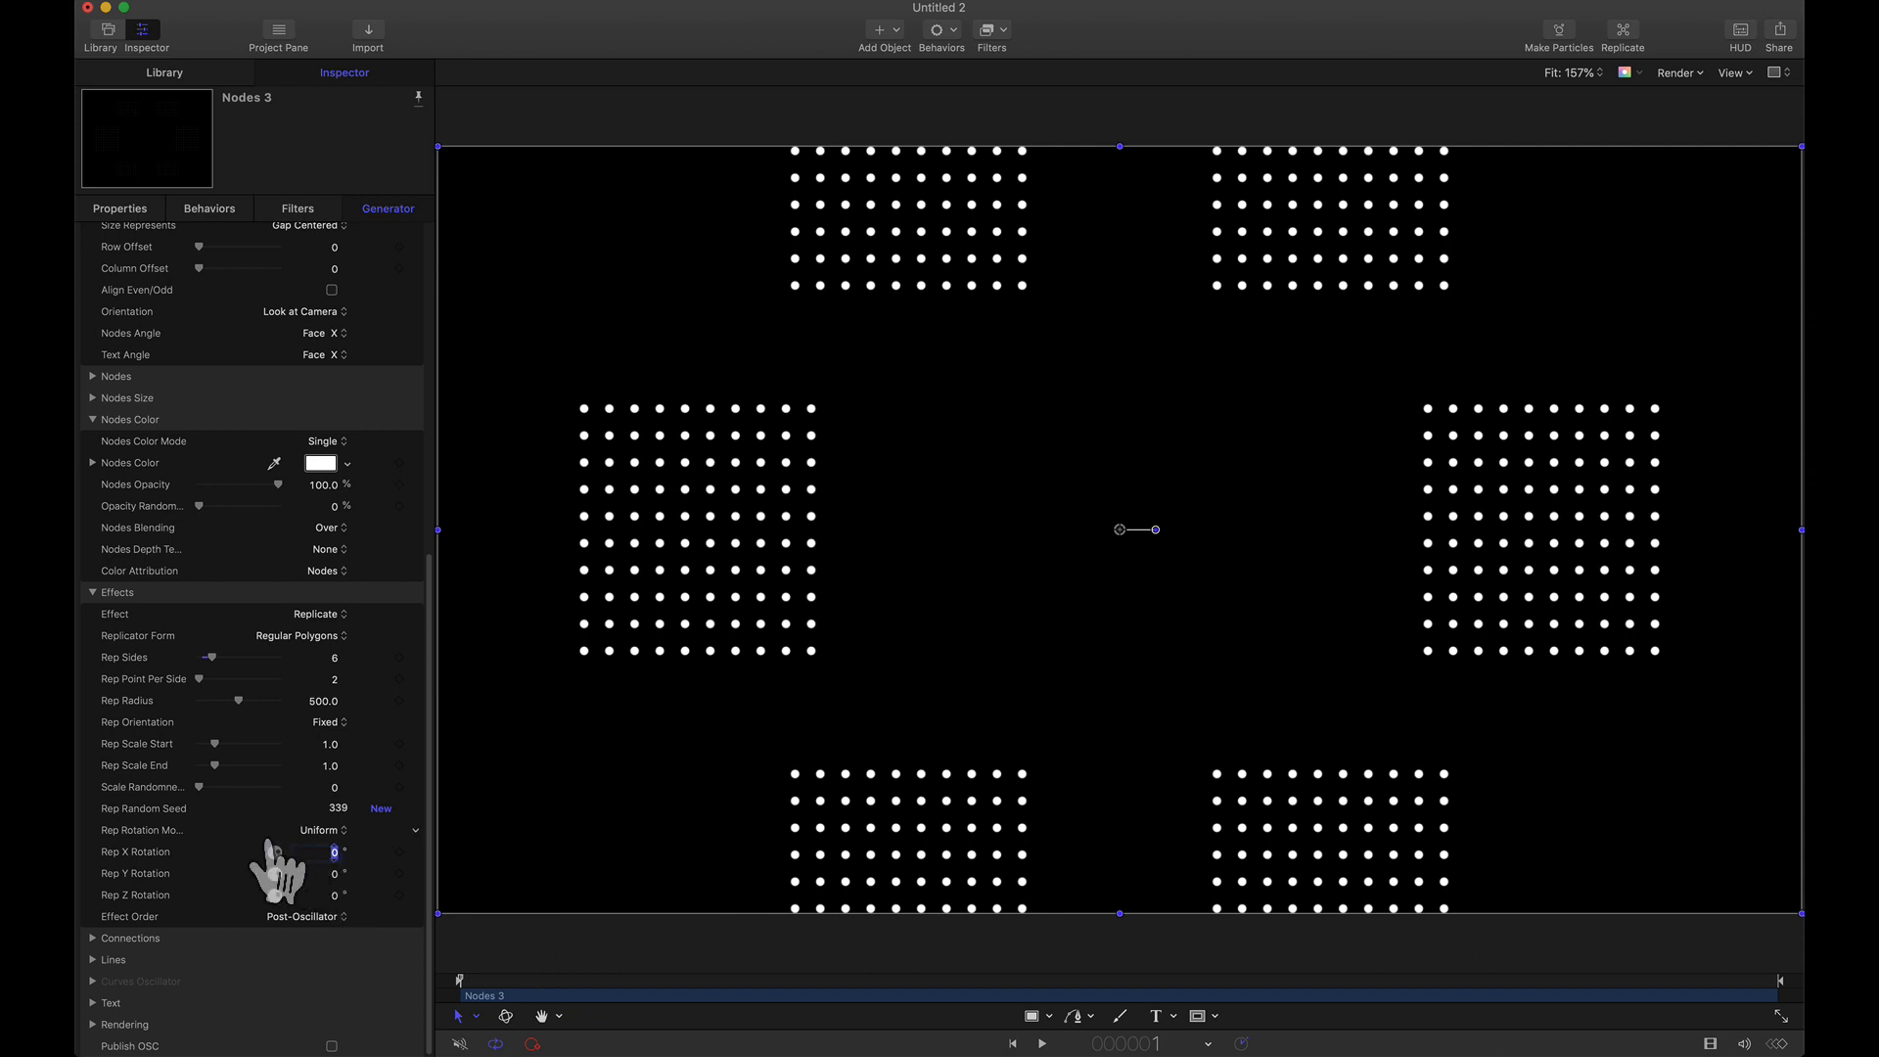
text(90)
key(Return)
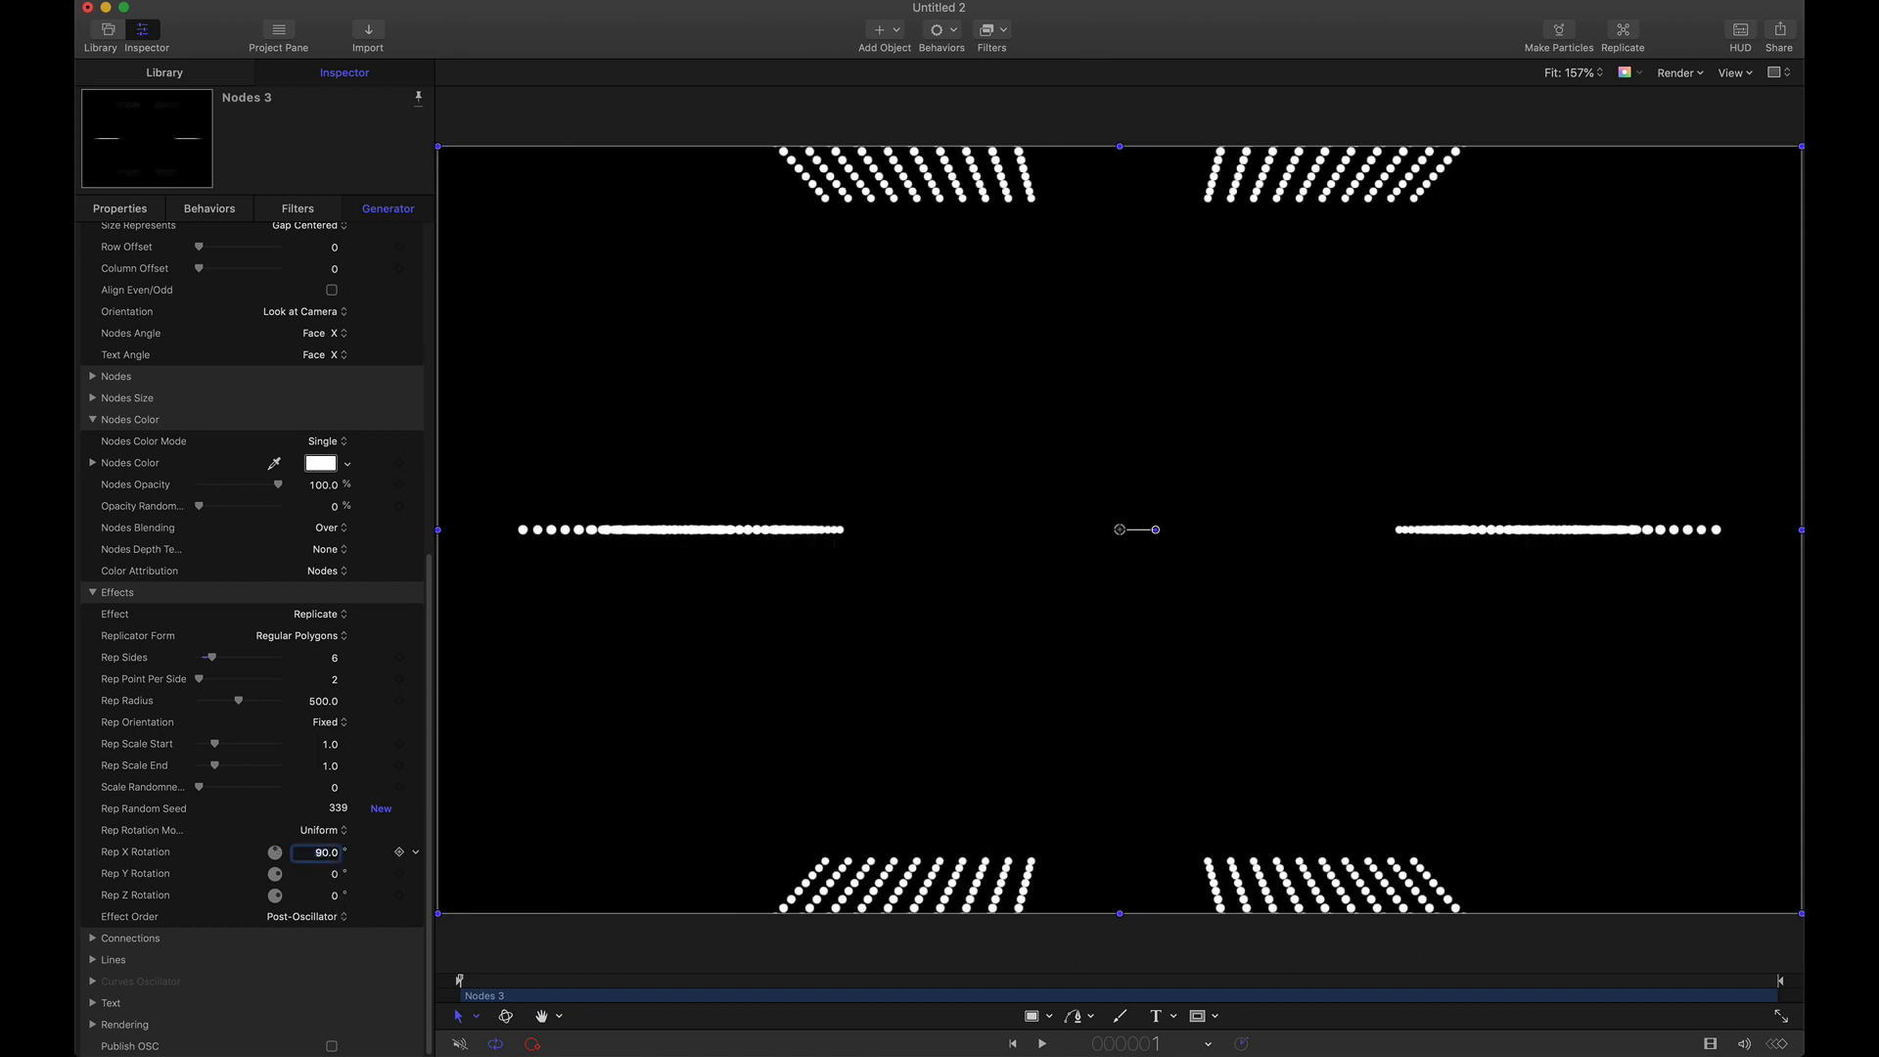
click(326, 723)
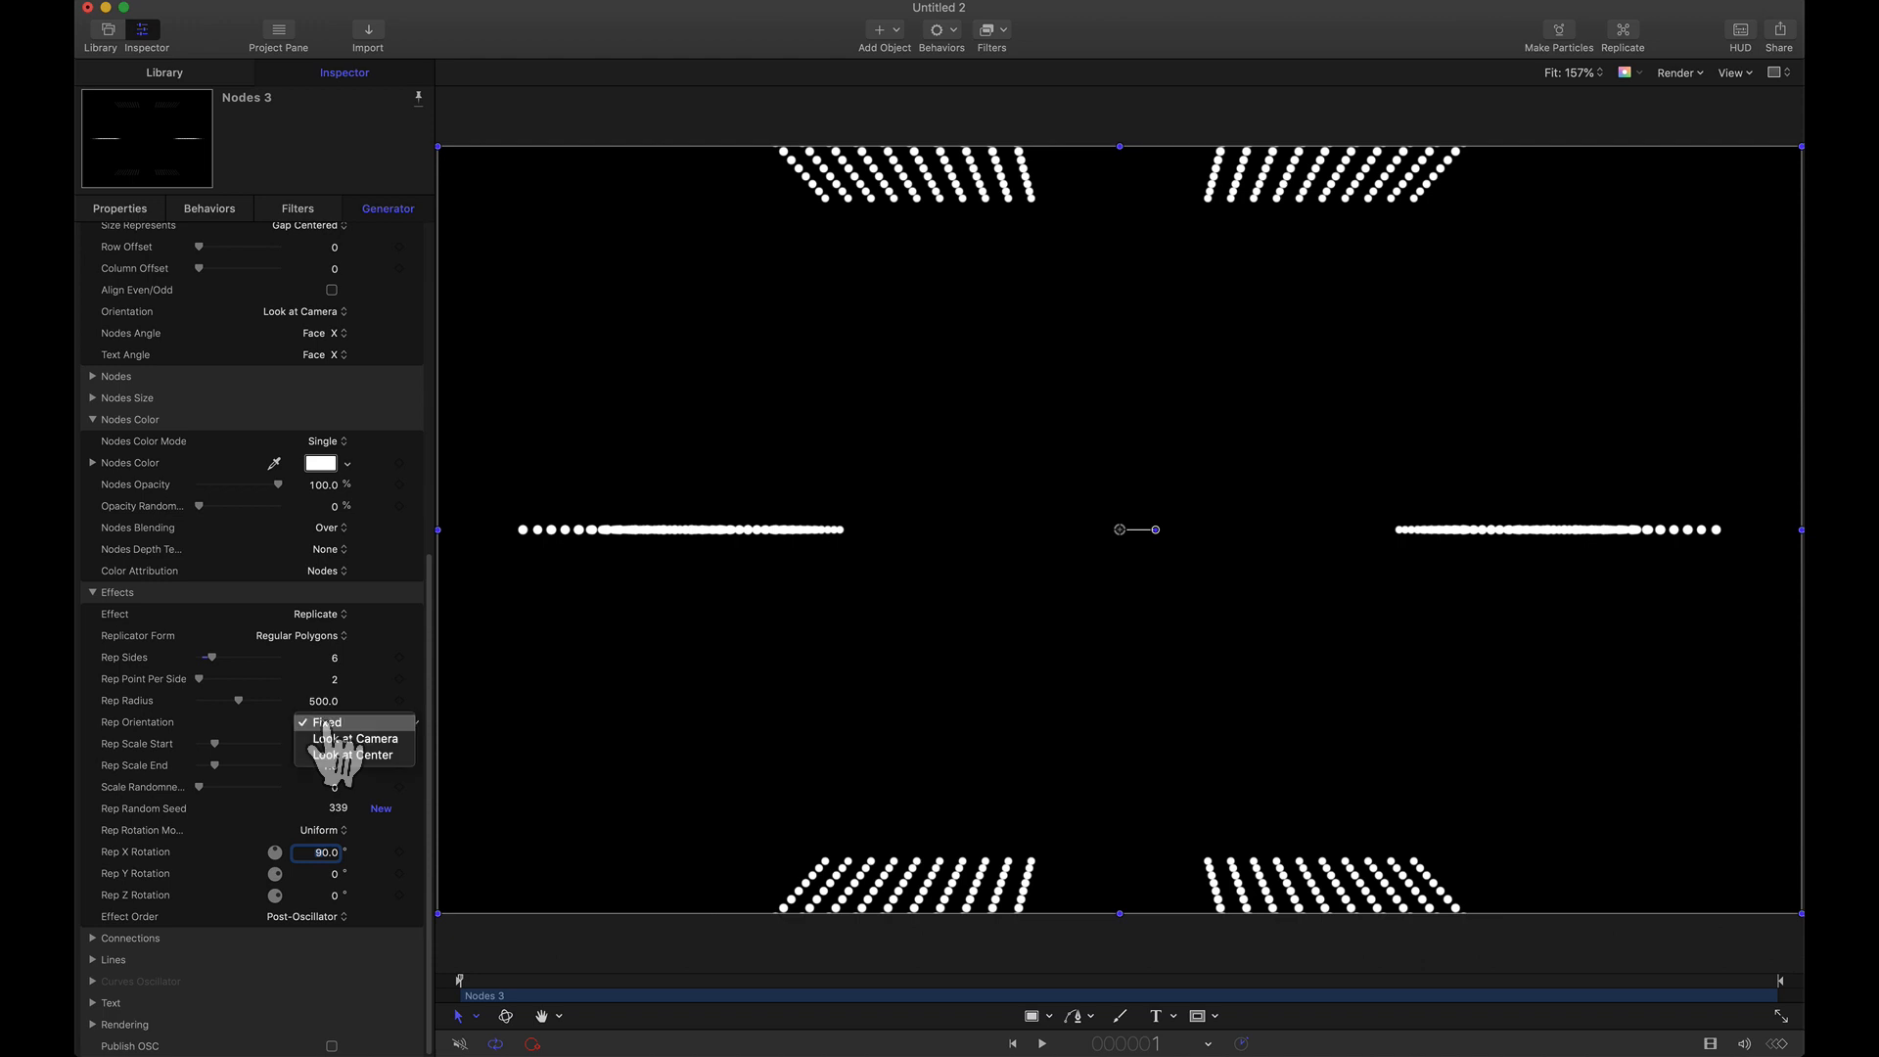
click(349, 755)
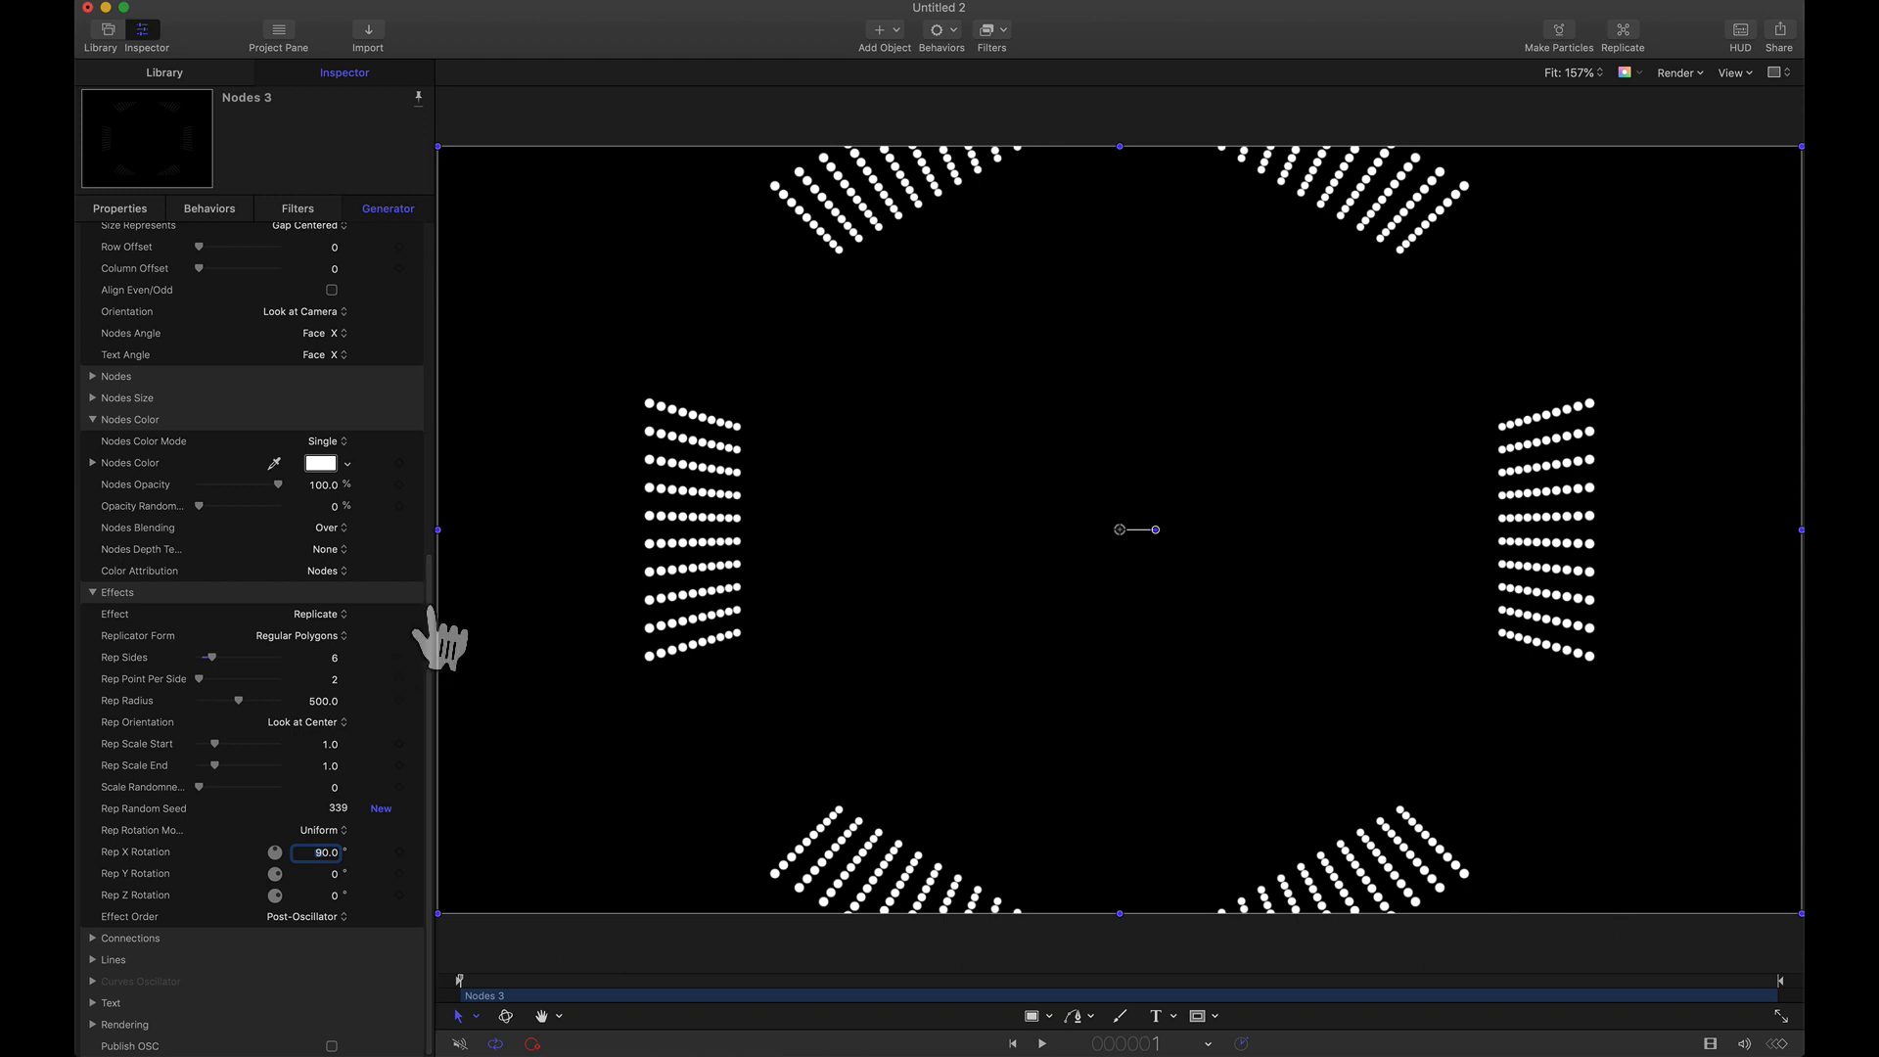
Increase the grid form's Nodes Count X to 15.
scroll(431, 636, up, 8)
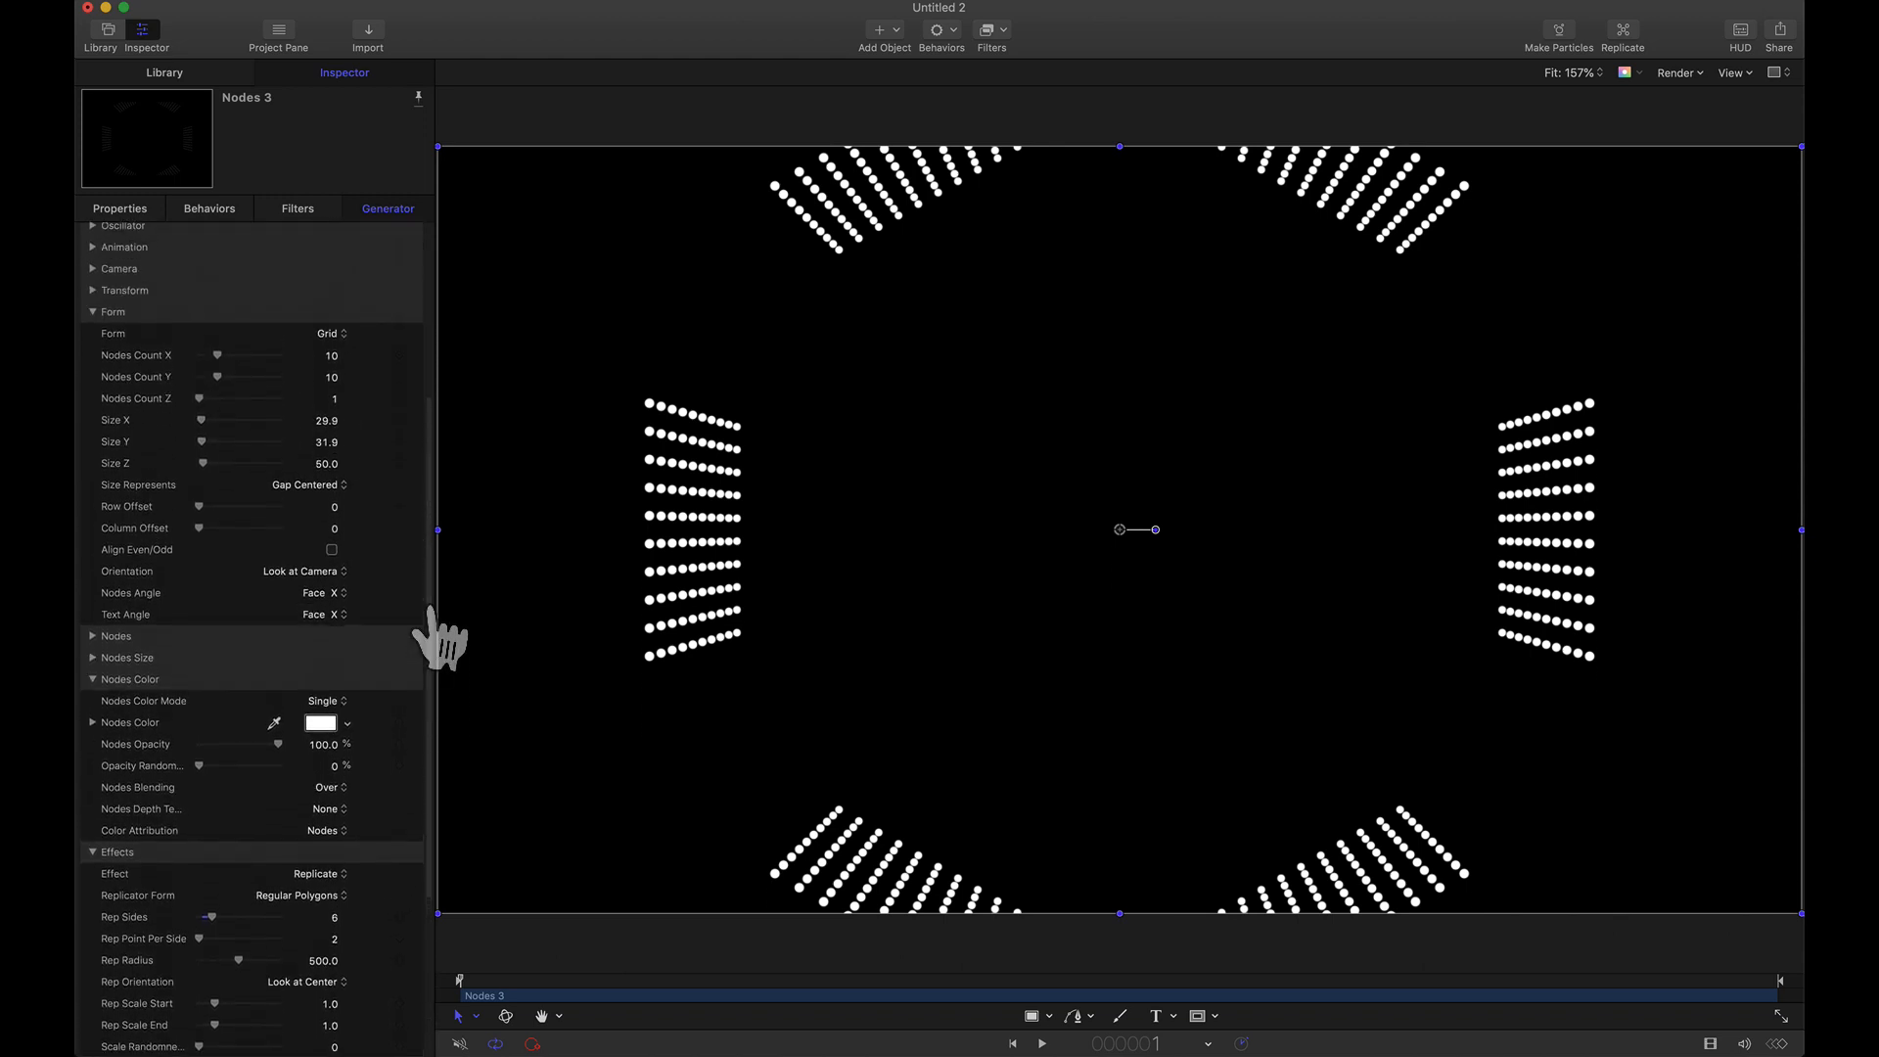
scroll(430, 608, up, 1)
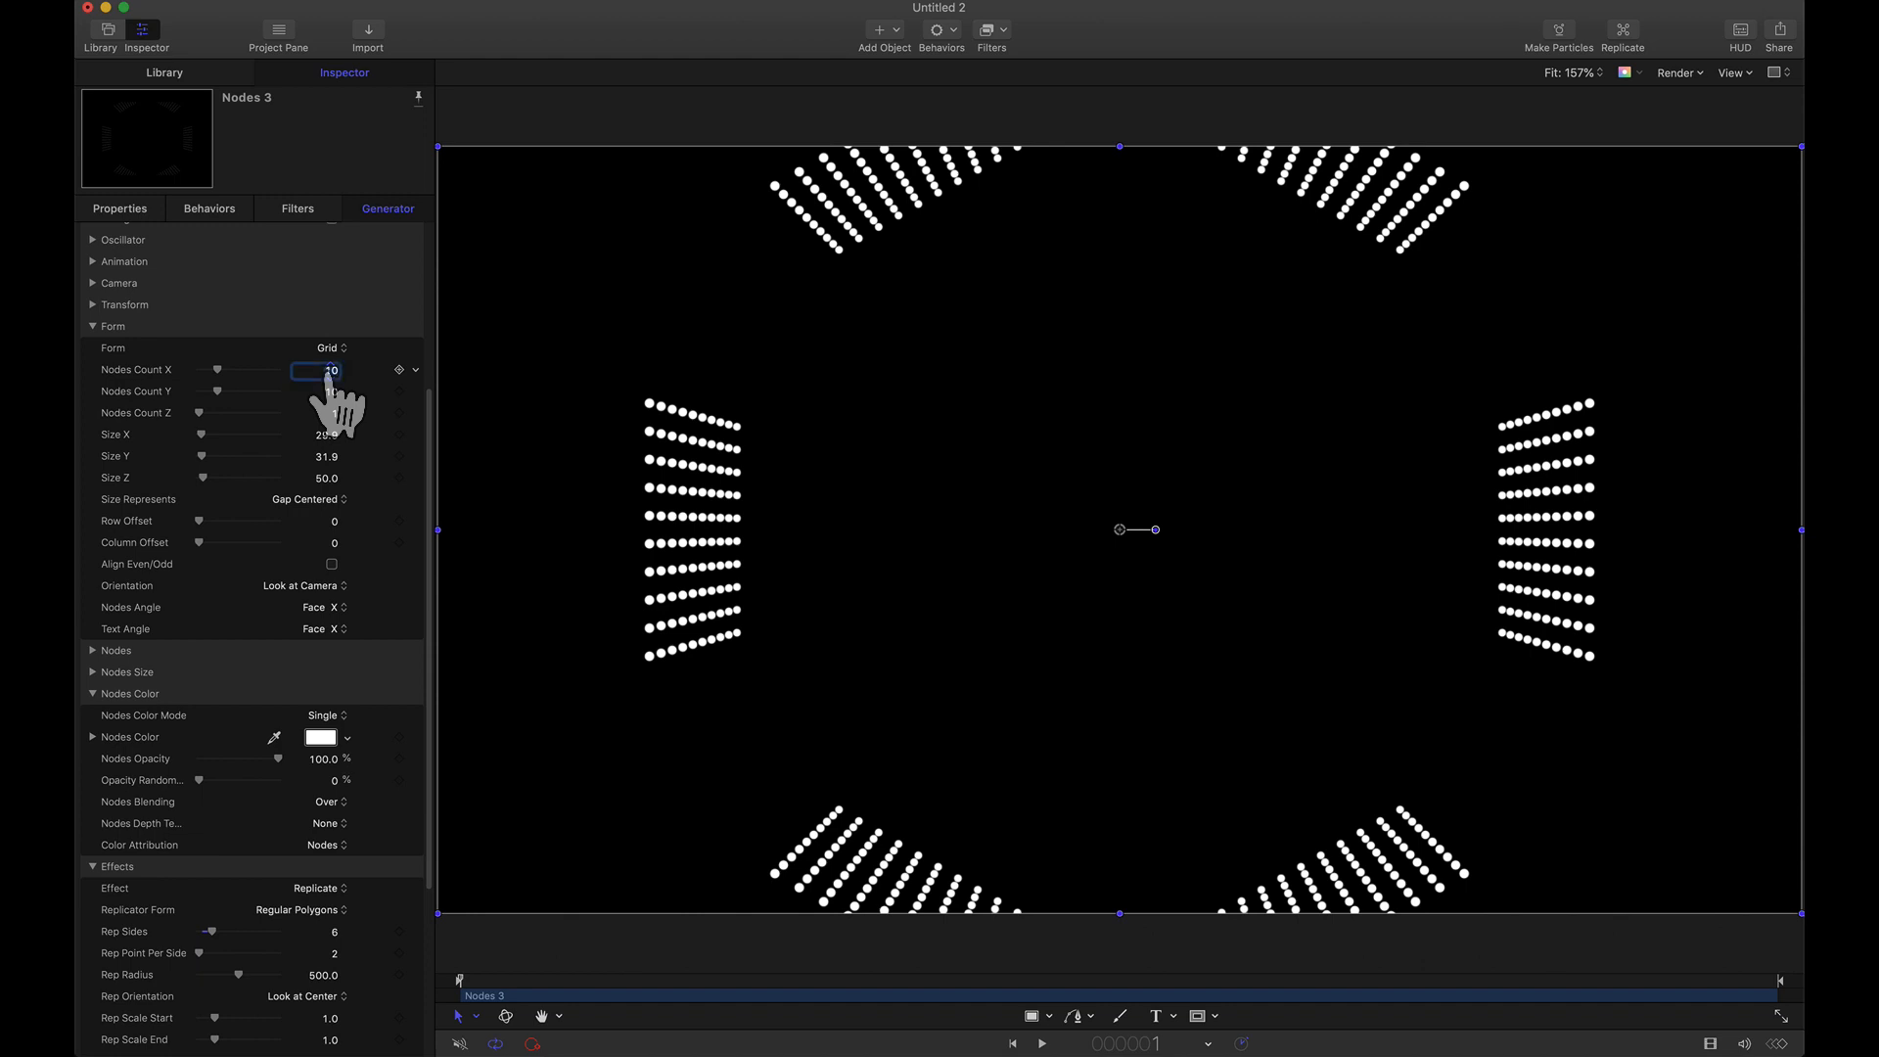
drag(329, 373, 358, 373)
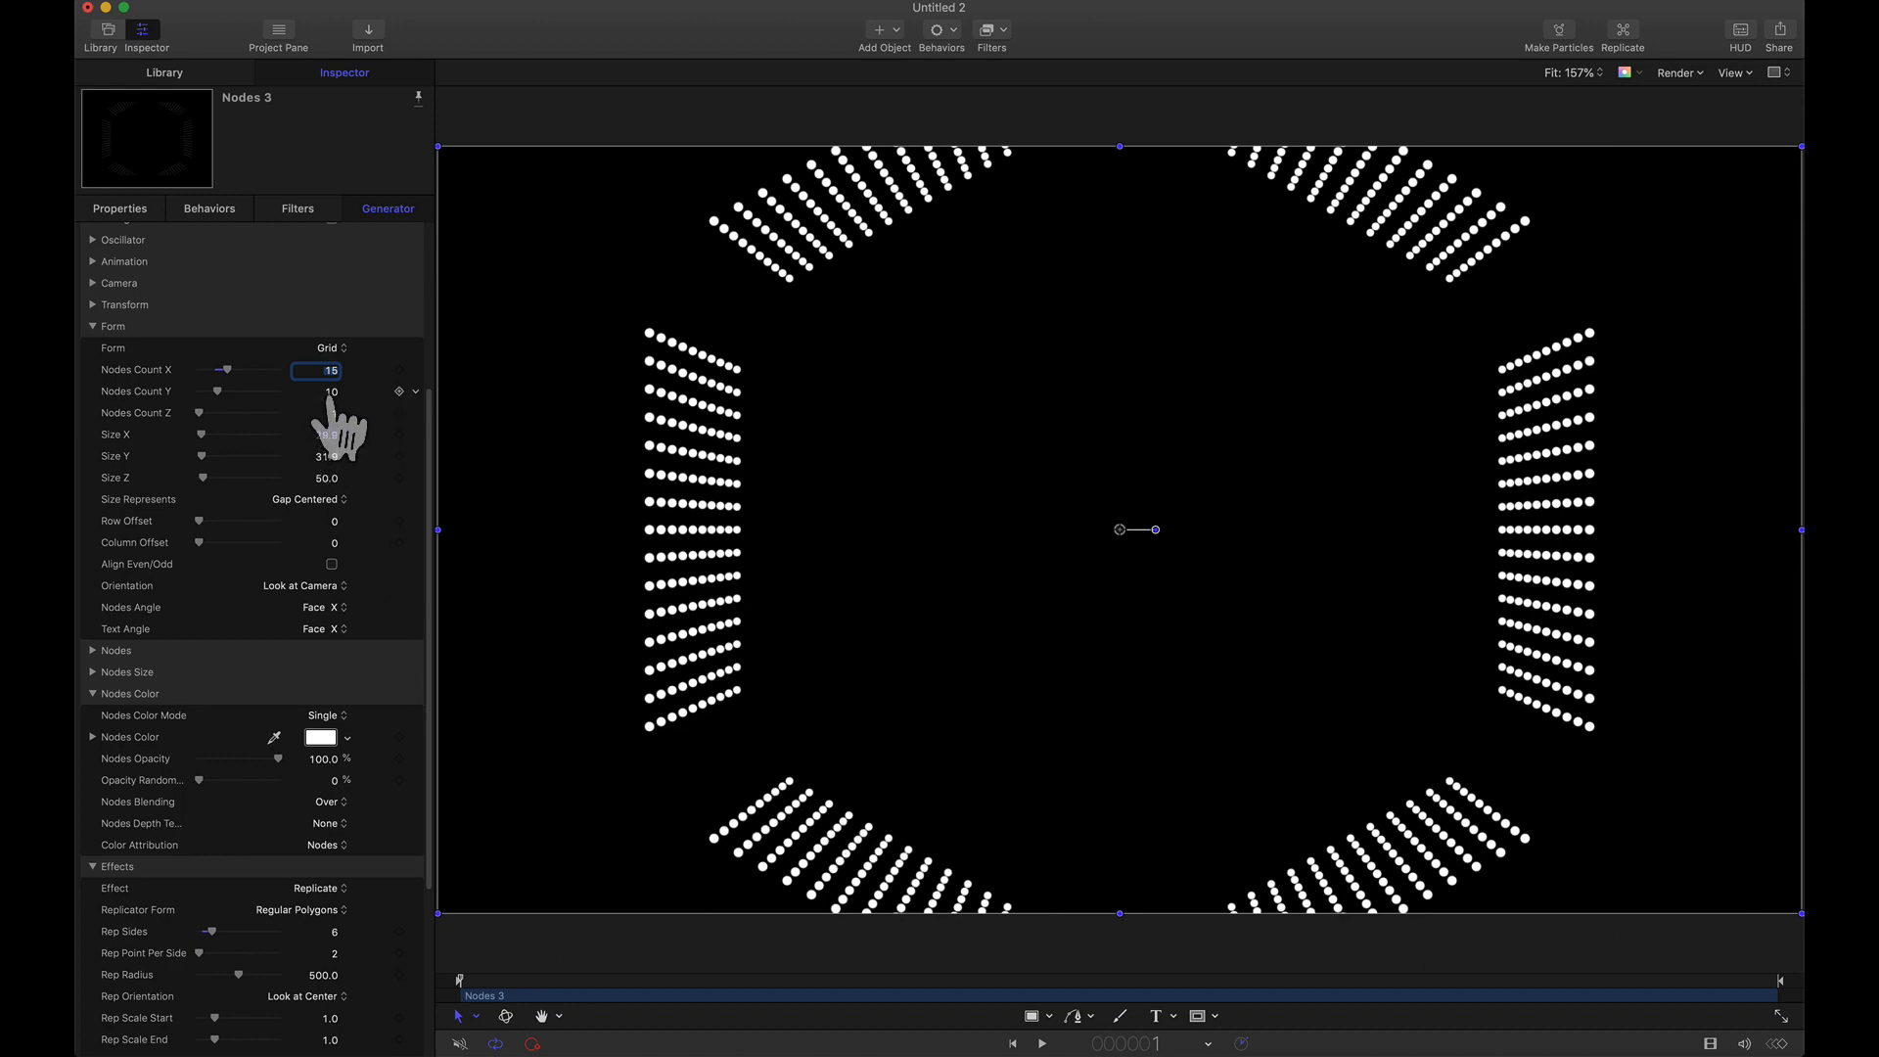
Set the grid form's Nodes Count Y to 100 and increase its Nodes Count X to 19.
drag(331, 401, 399, 392)
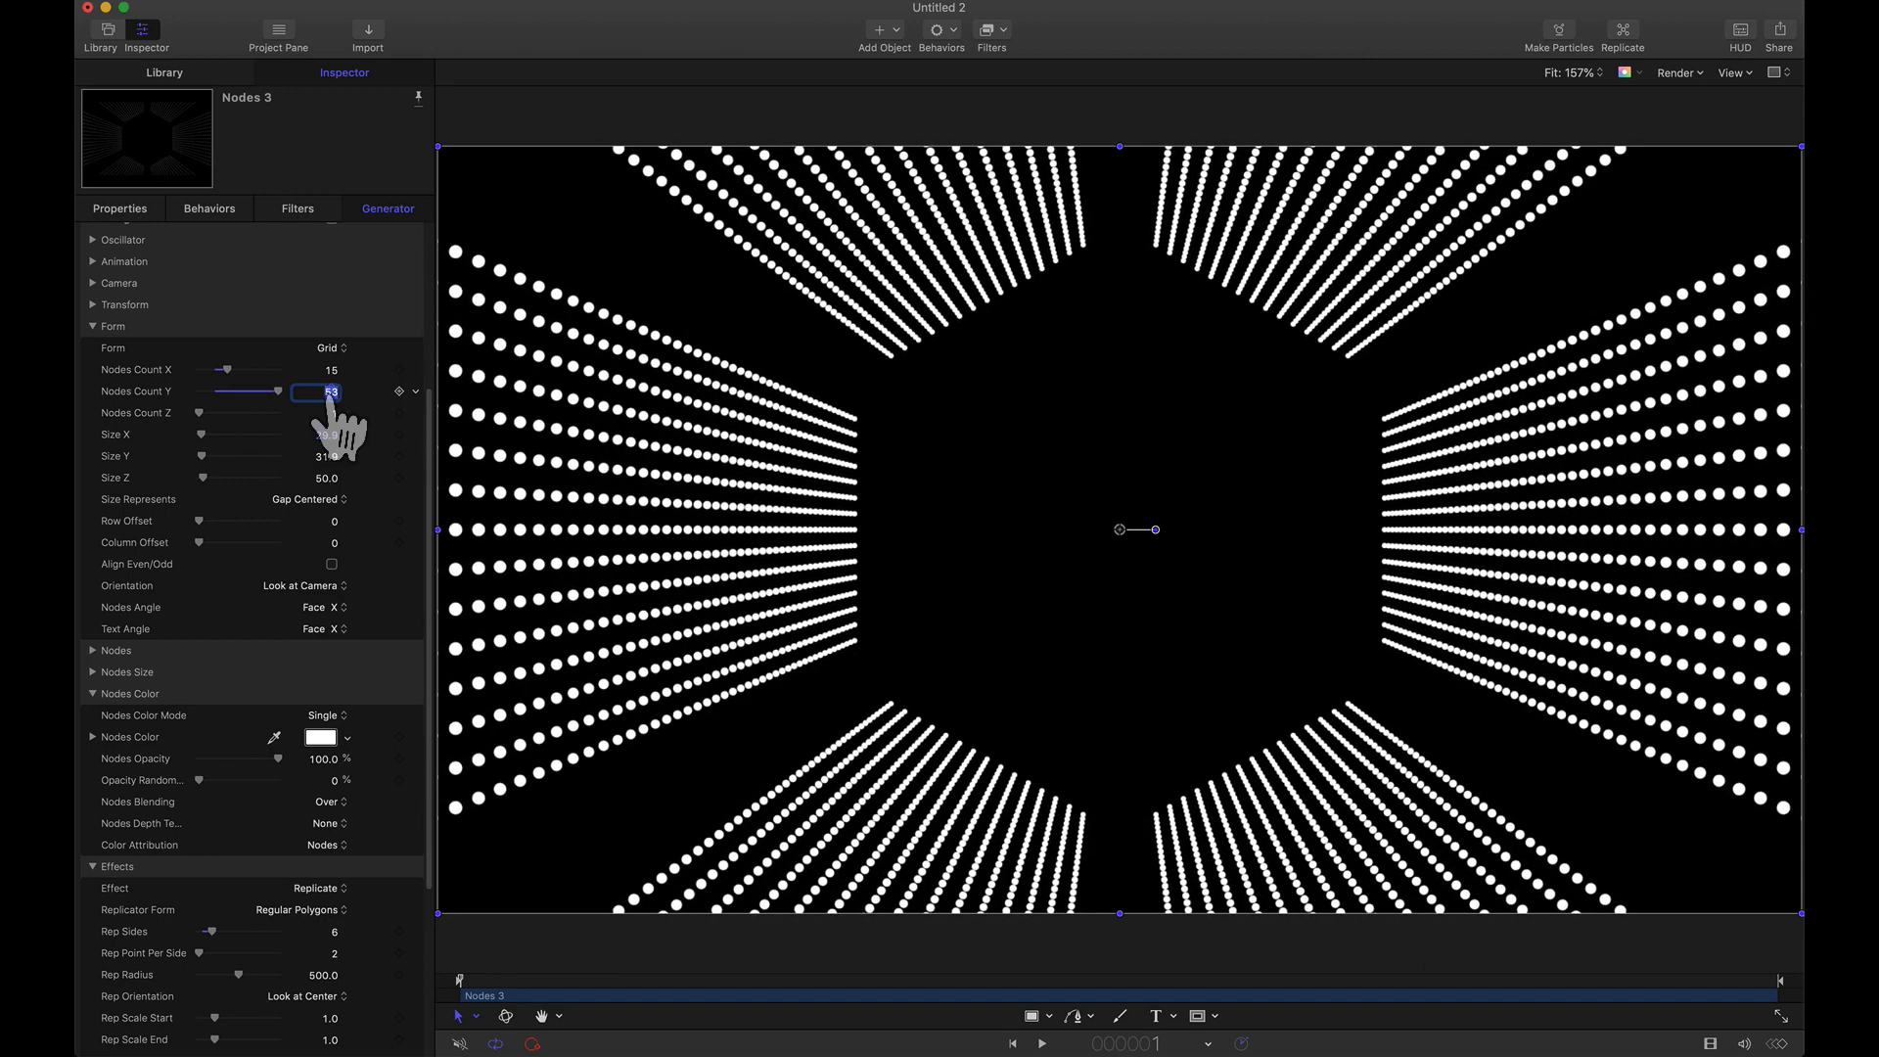
text(100)
key(Return)
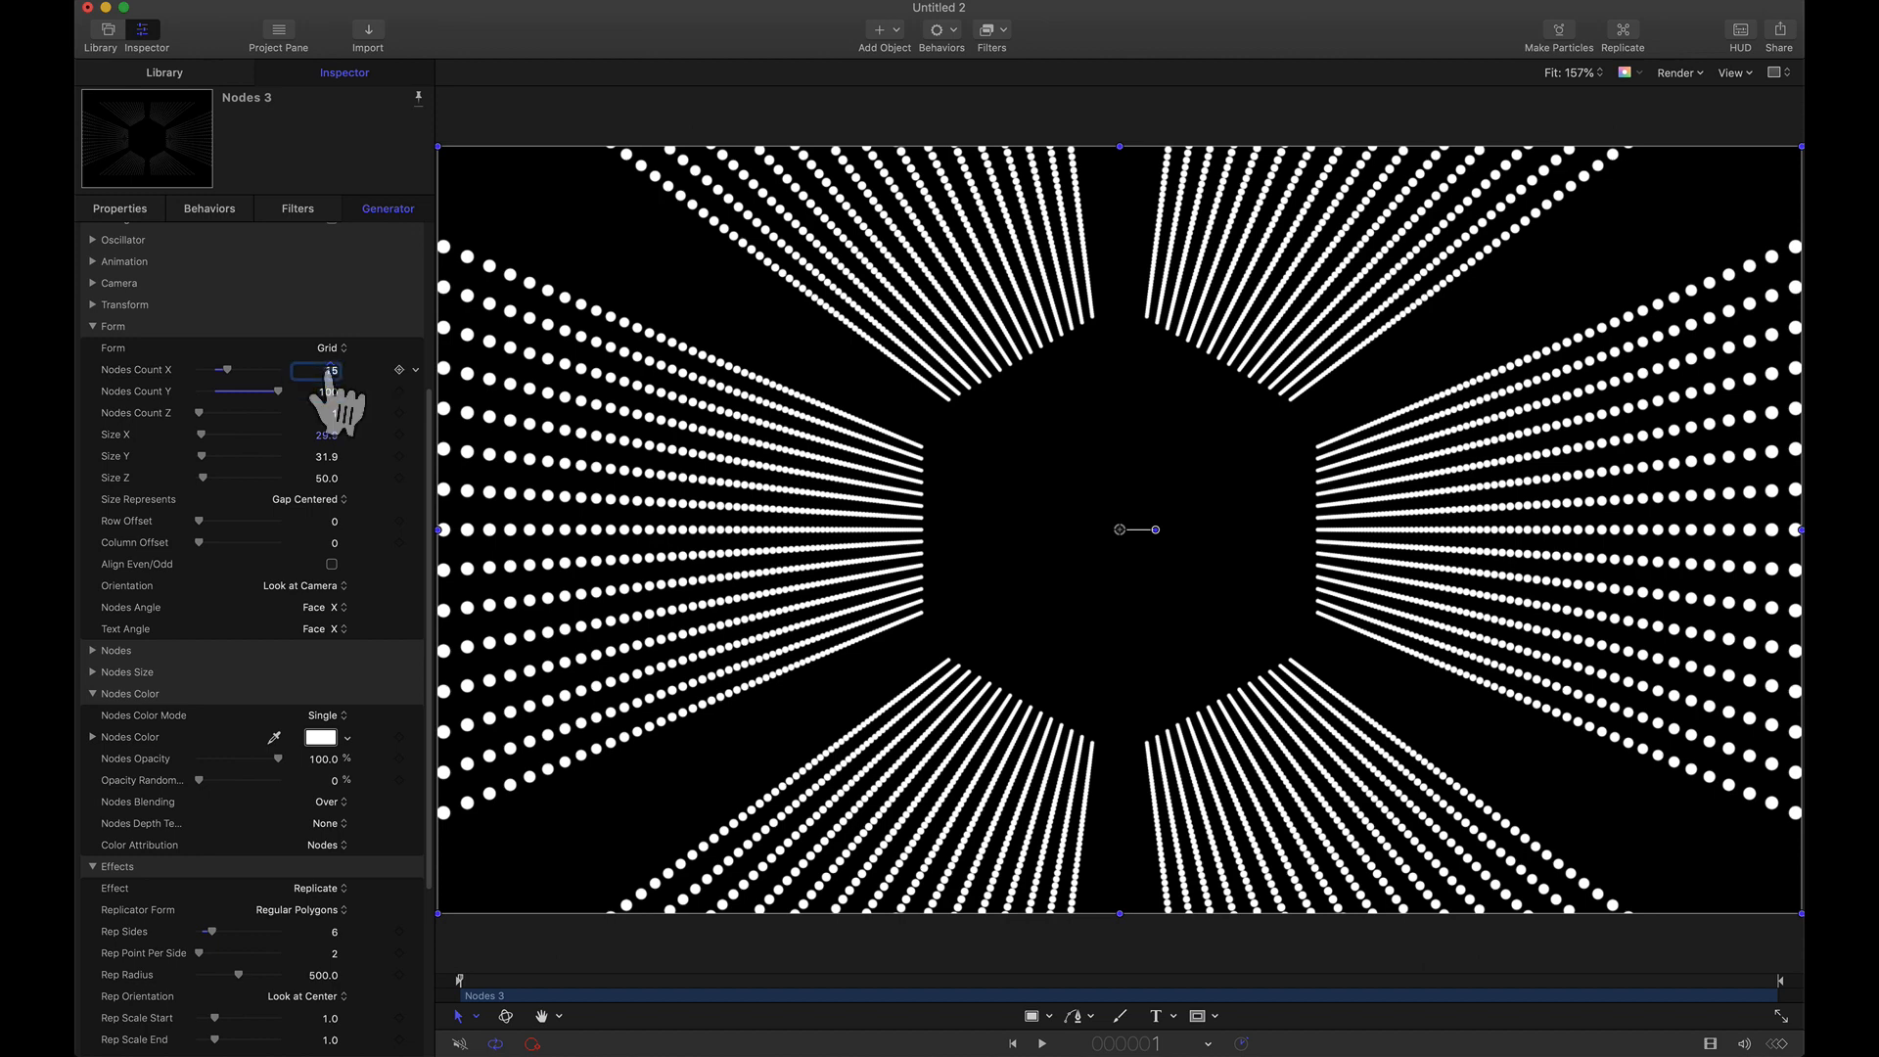
drag(329, 372, 353, 372)
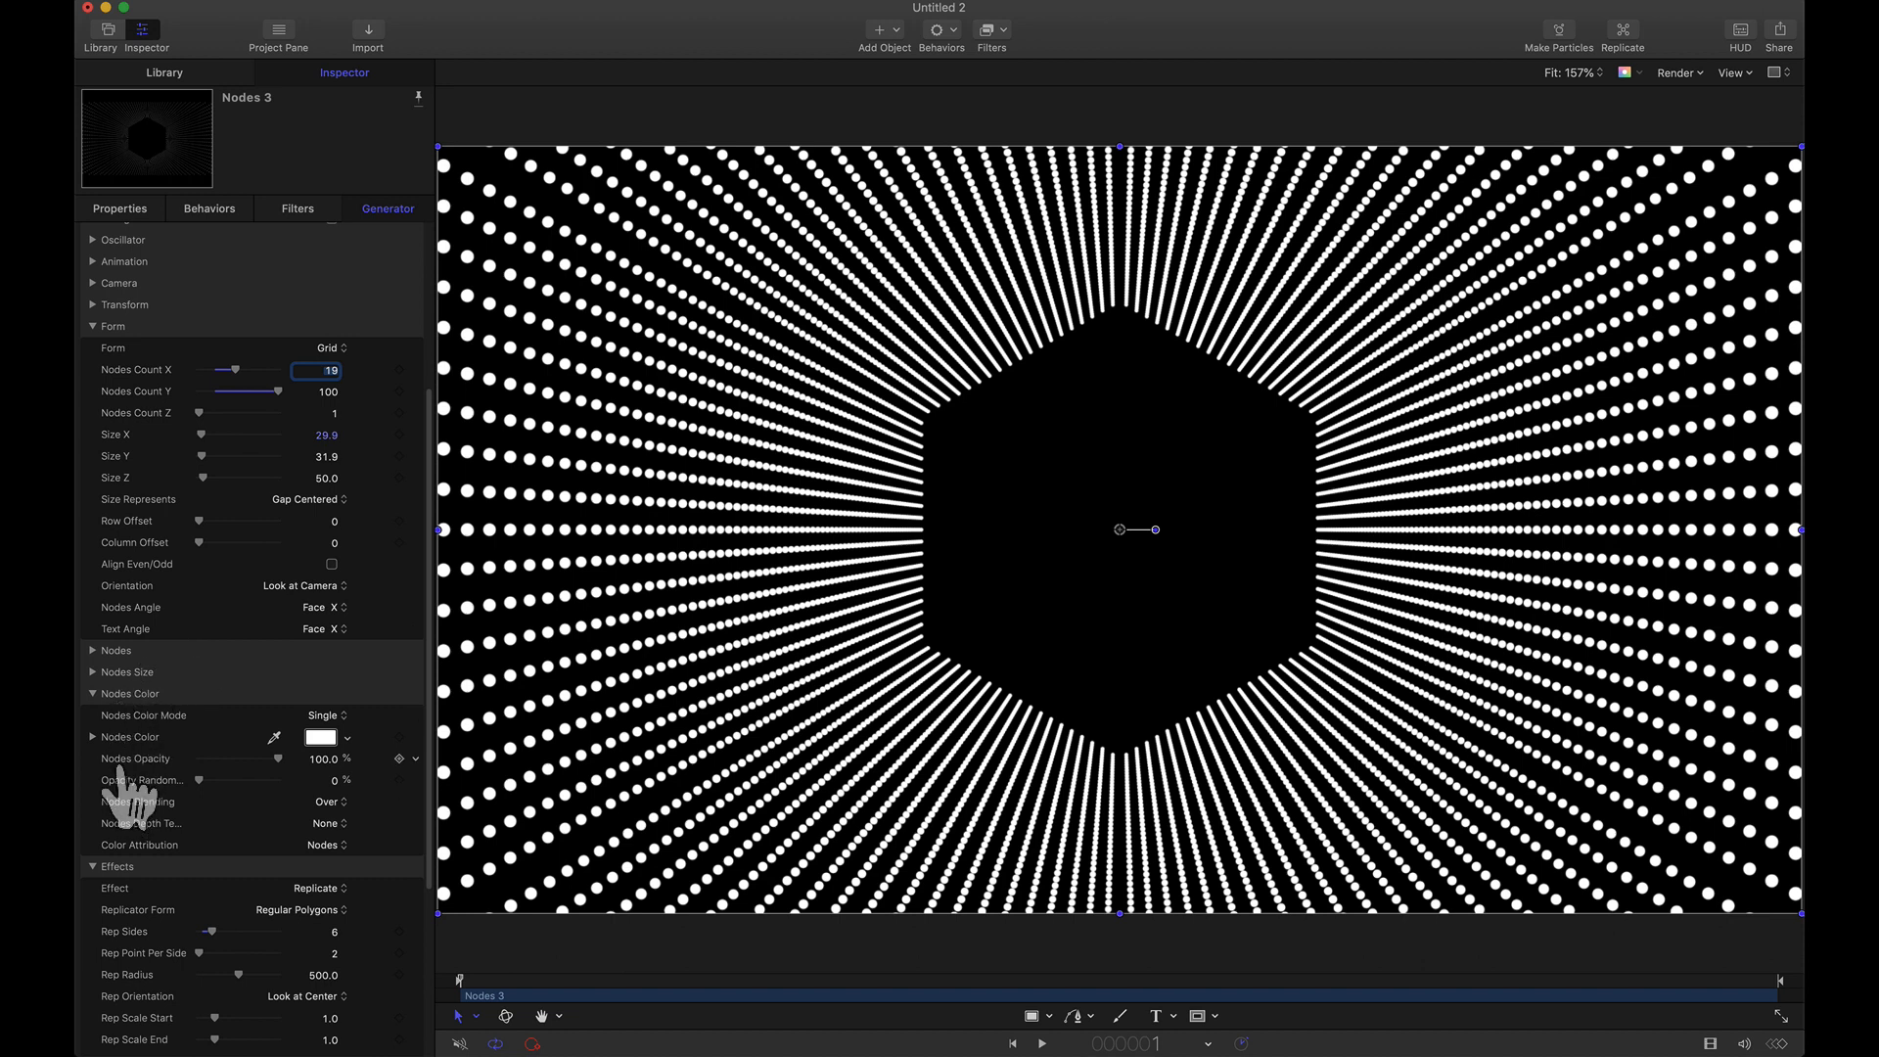
Set the generator's Camera Position Z to -2313.1.
click(93, 283)
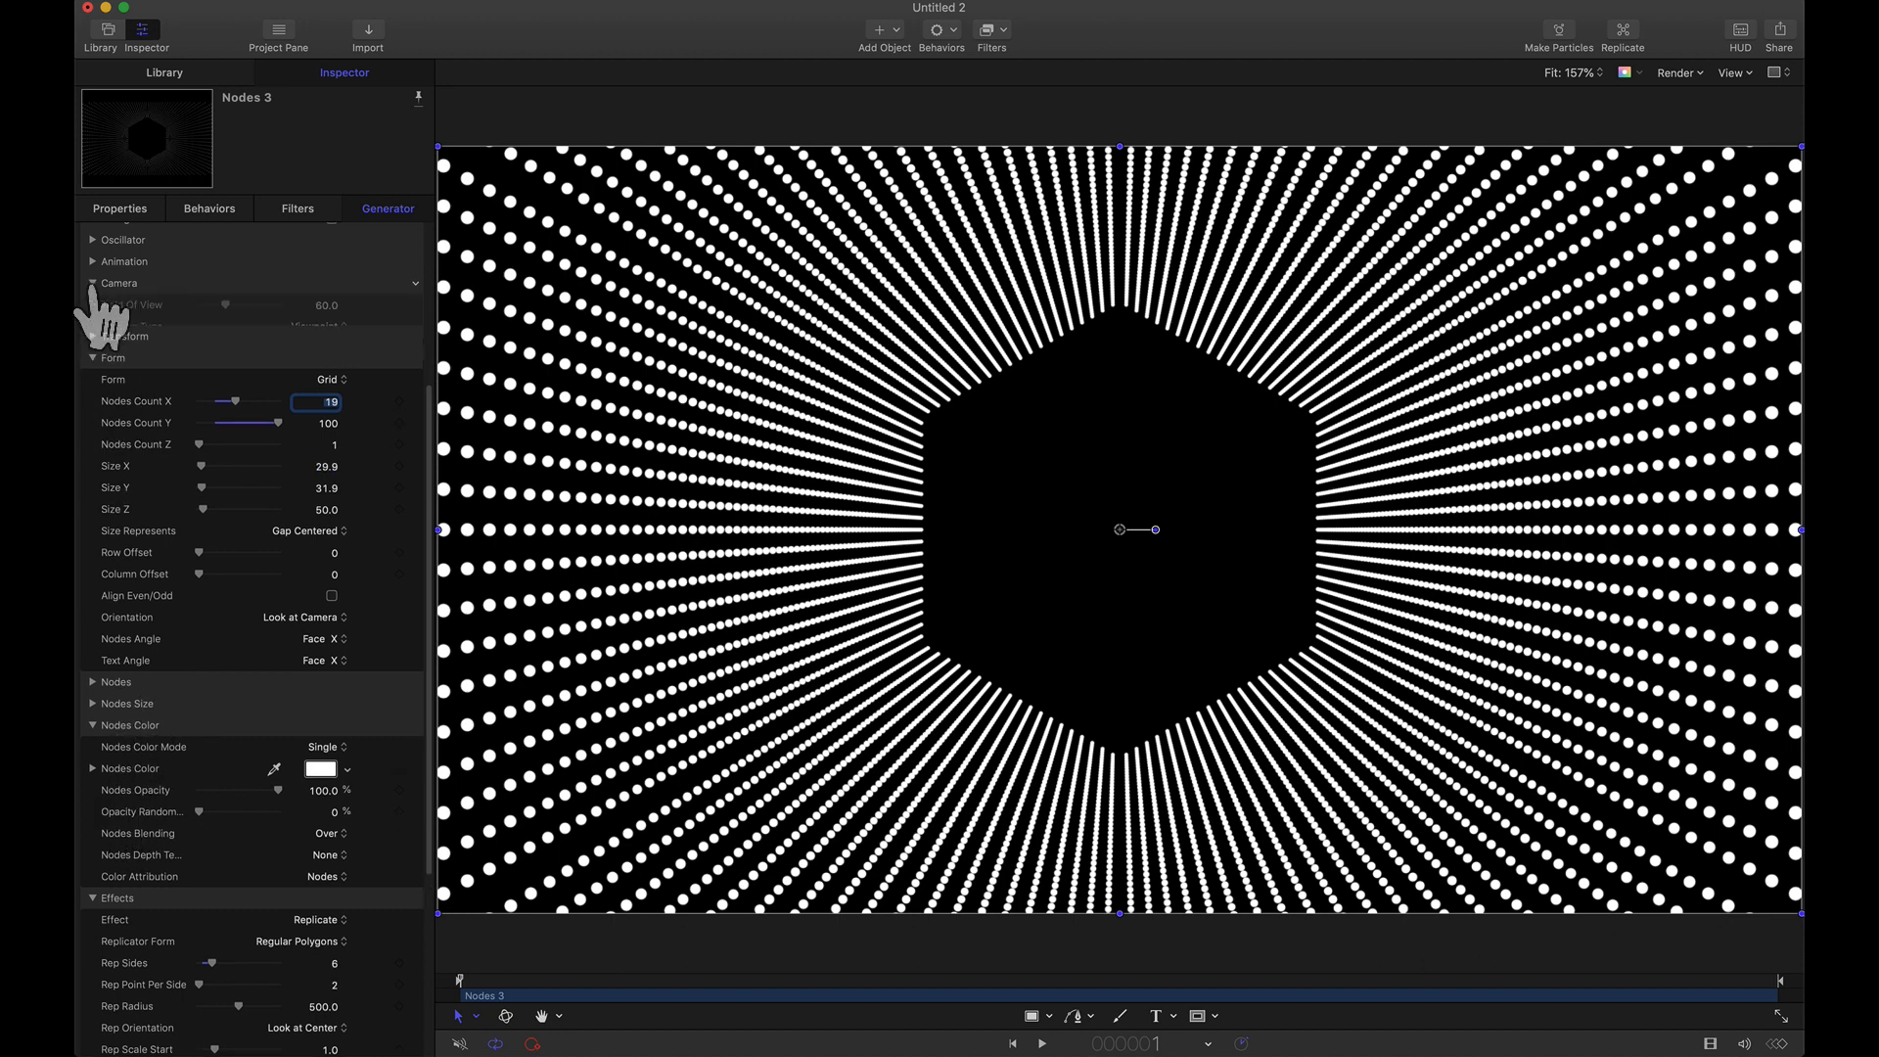
mouse_move(318, 370)
mouse_down()
mouse_move(93, 370)
mouse_move(337, 370)
mouse_move(318, 375)
mouse_up()
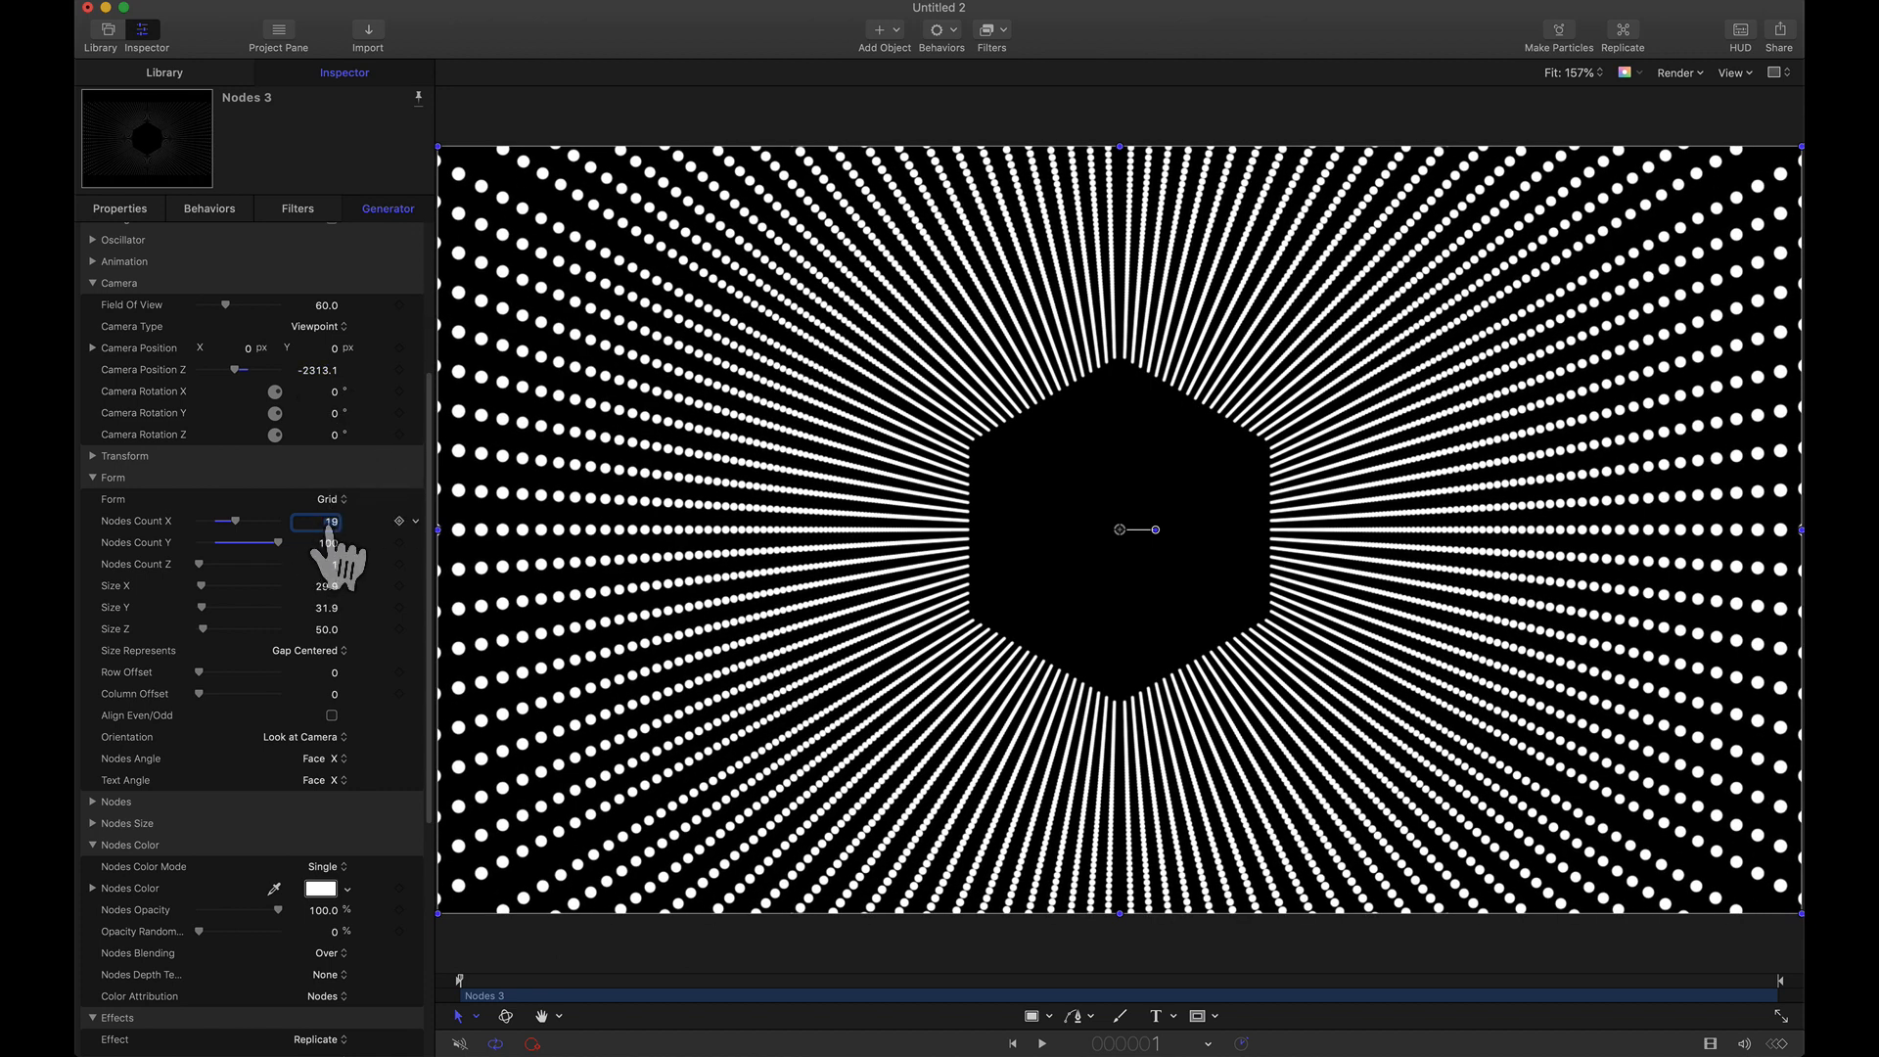
Reduce the grid form's Nodes Count X to 10 and widen its Size X to 55.
drag(328, 528, 294, 528)
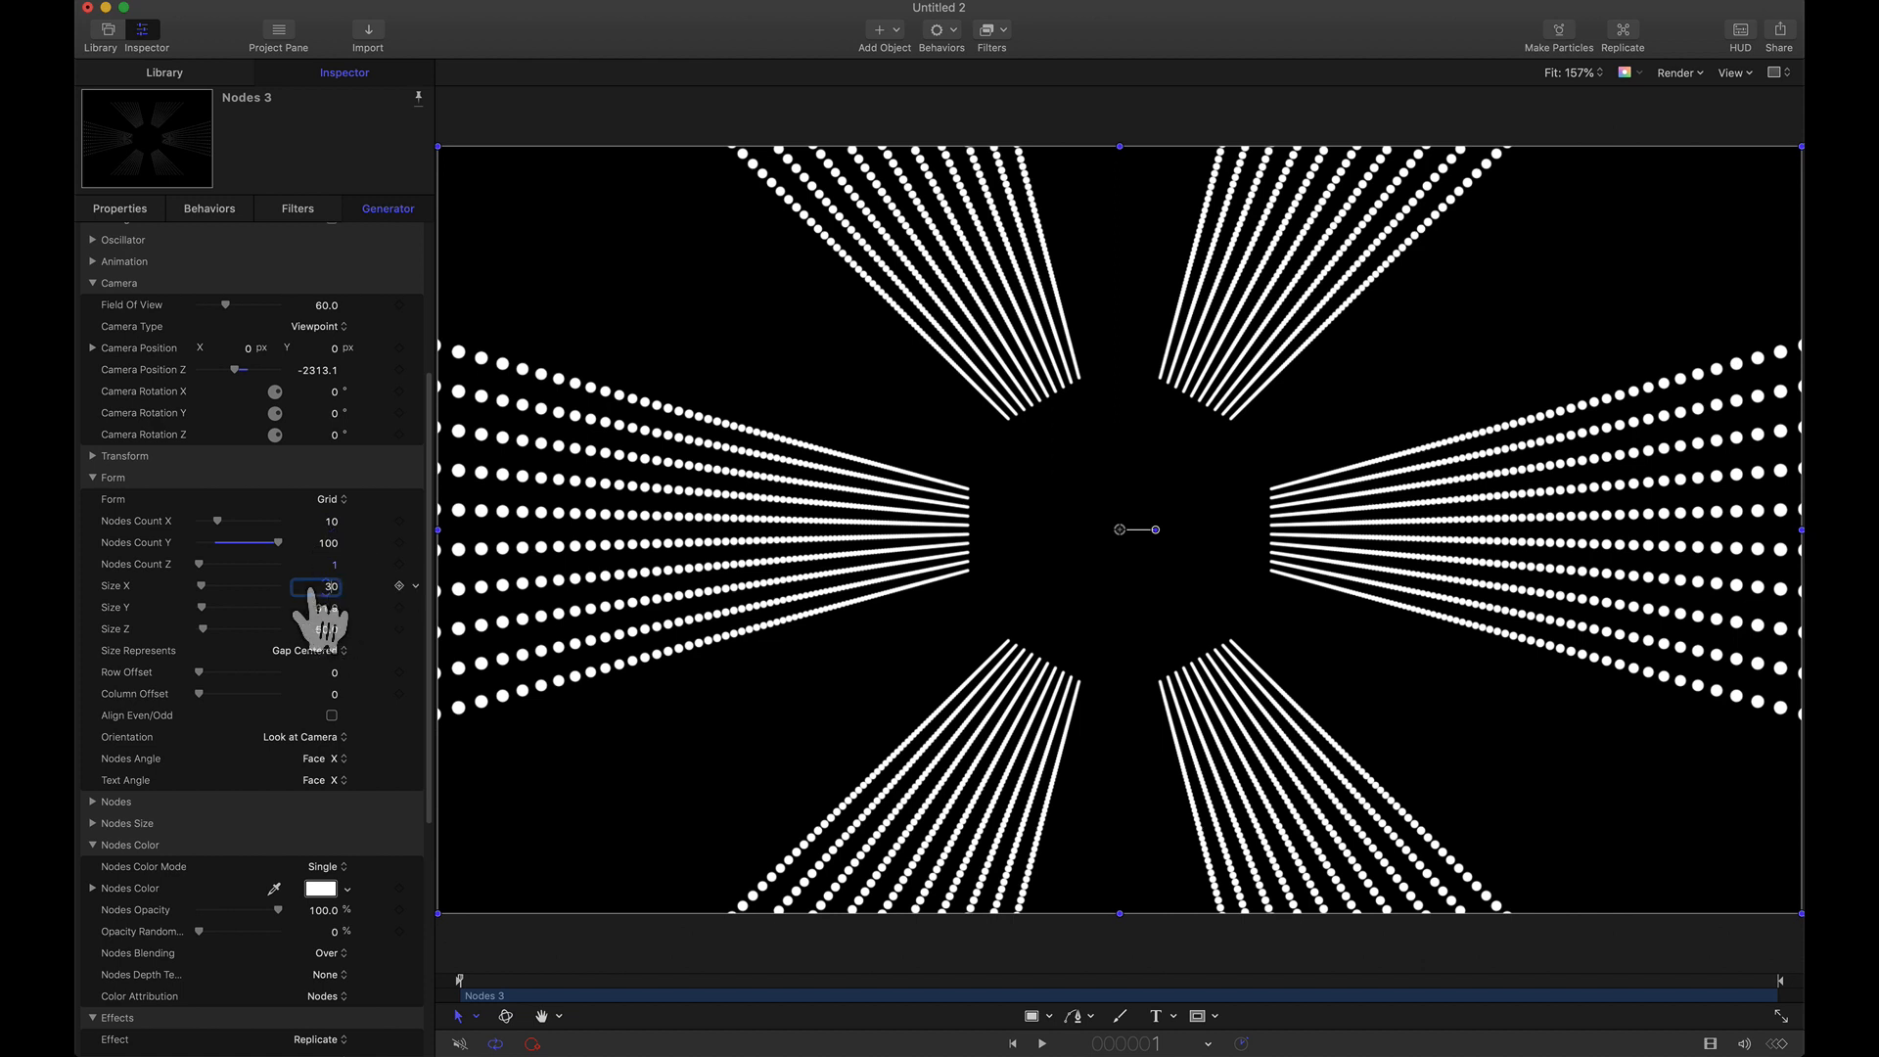
drag(335, 597, 333, 591)
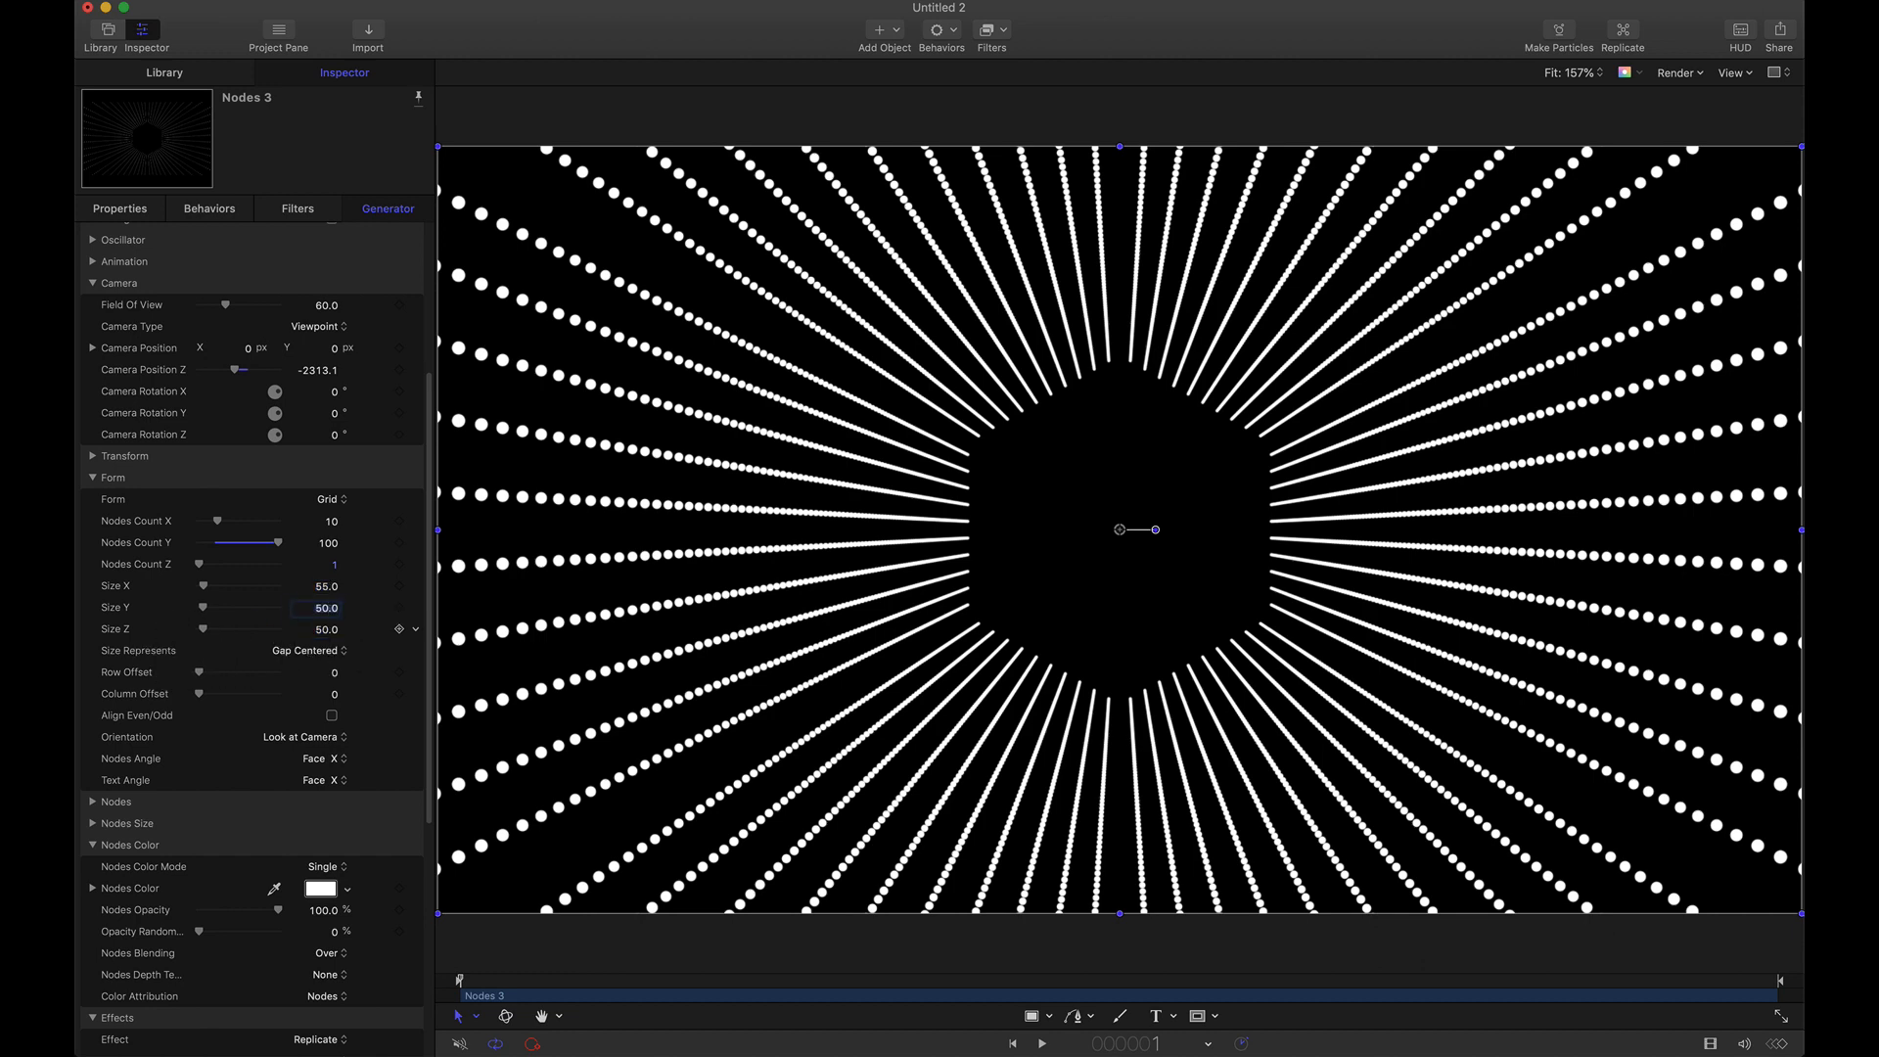
Lengthen the tunnel by setting the grid form's Size Y to 300.
mouse_move(325, 608)
mouse_down()
mouse_move(653, 608)
mouse_move(315, 607)
mouse_up()
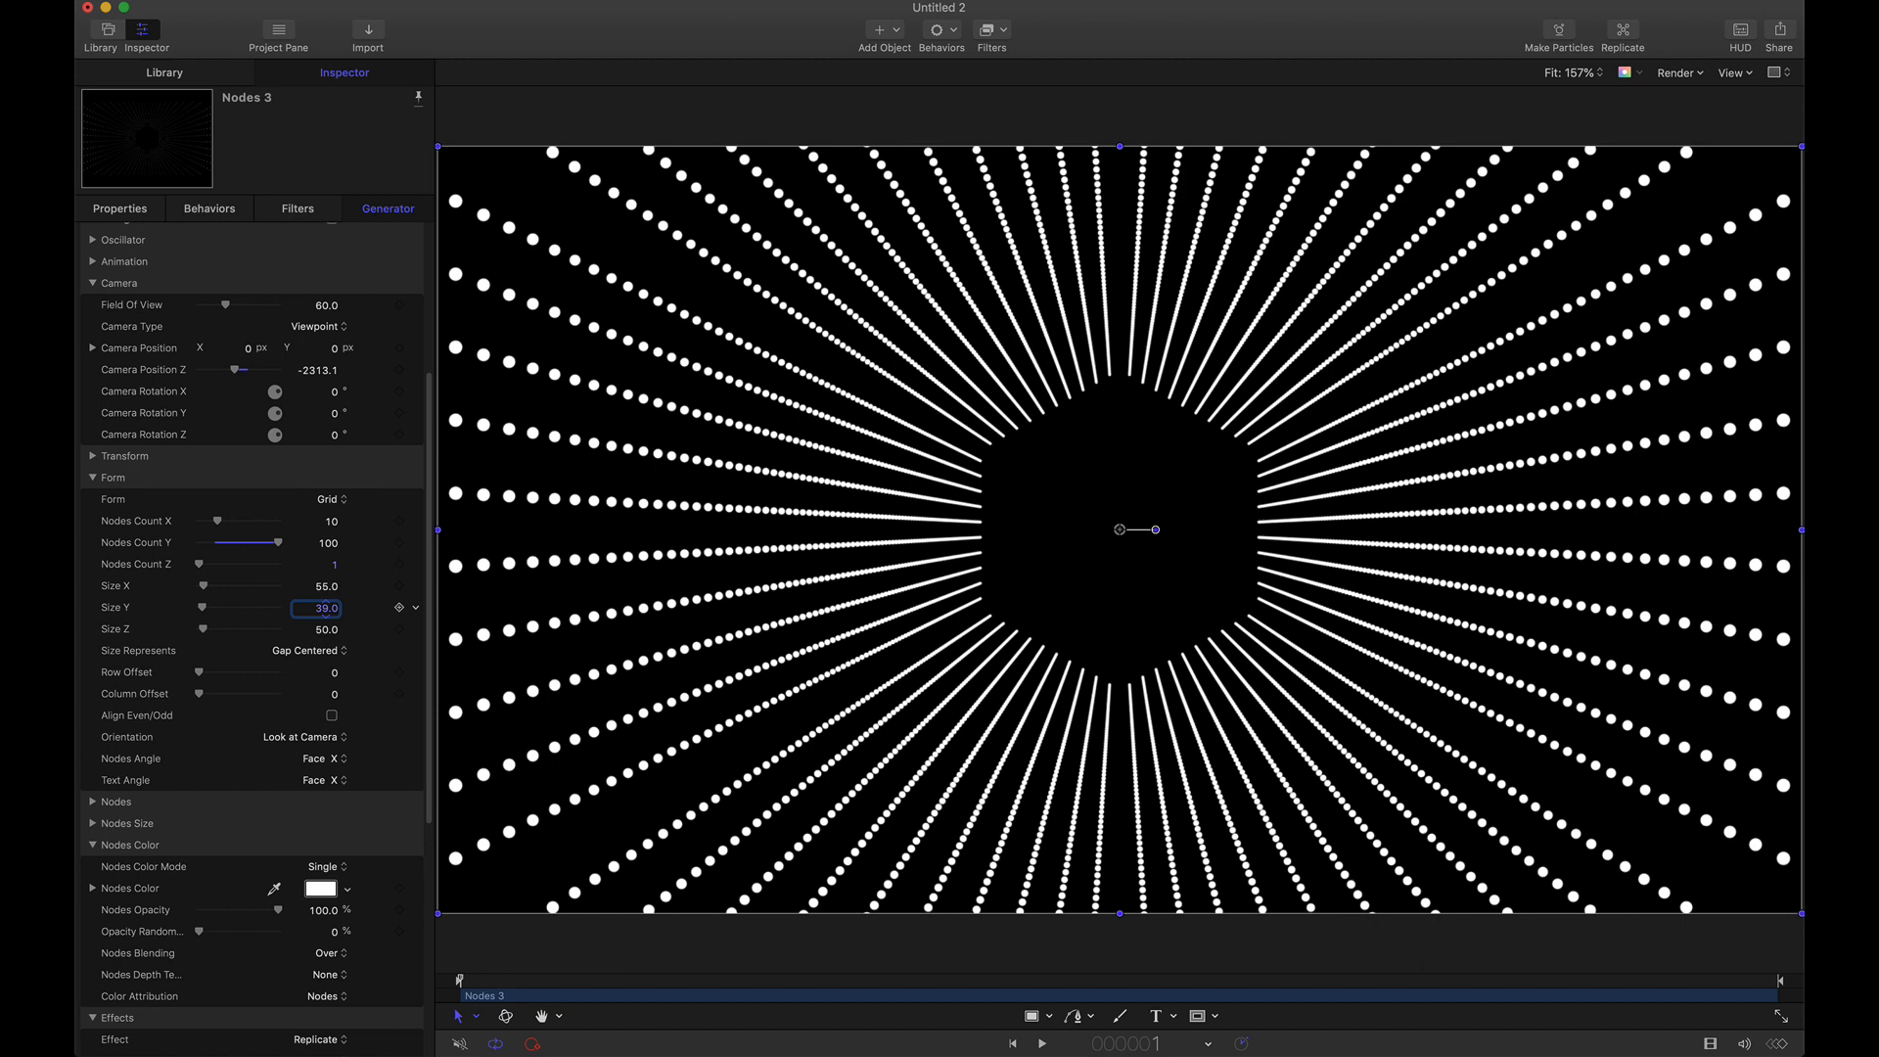
drag(315, 608, 544, 608)
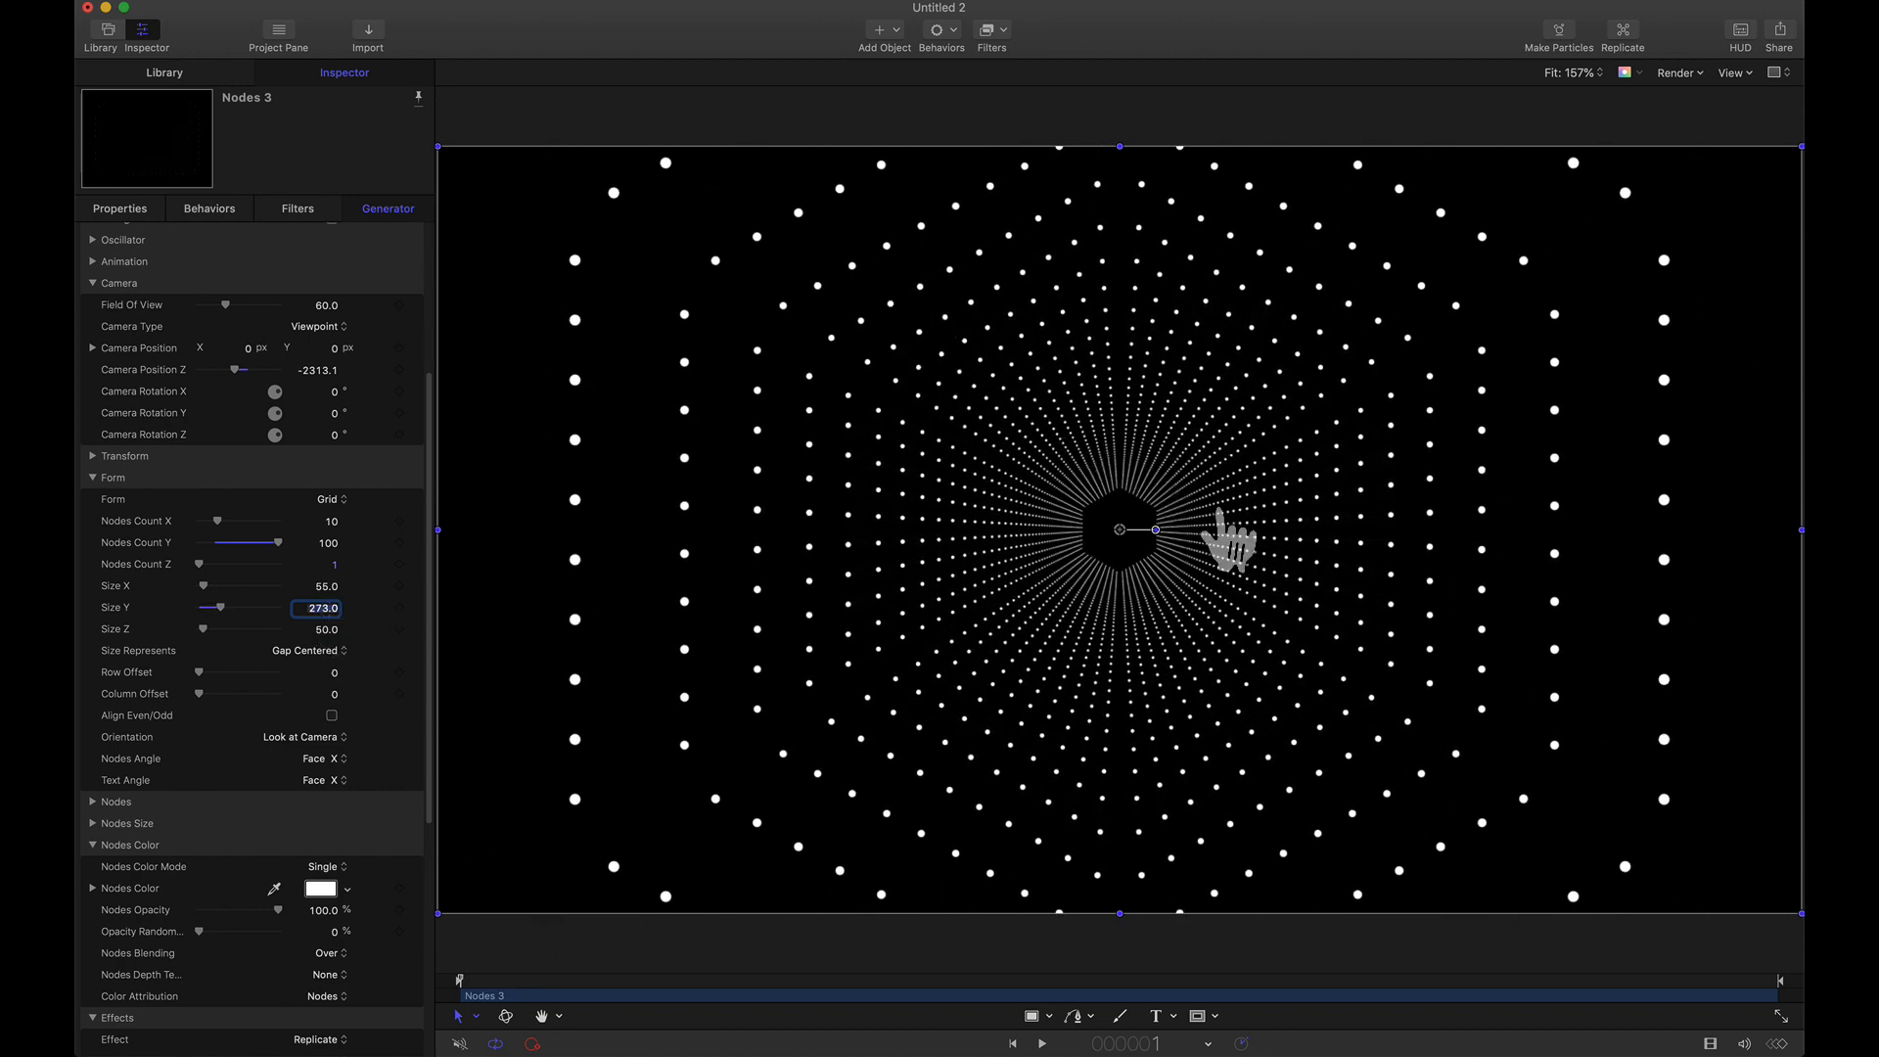
click(323, 609)
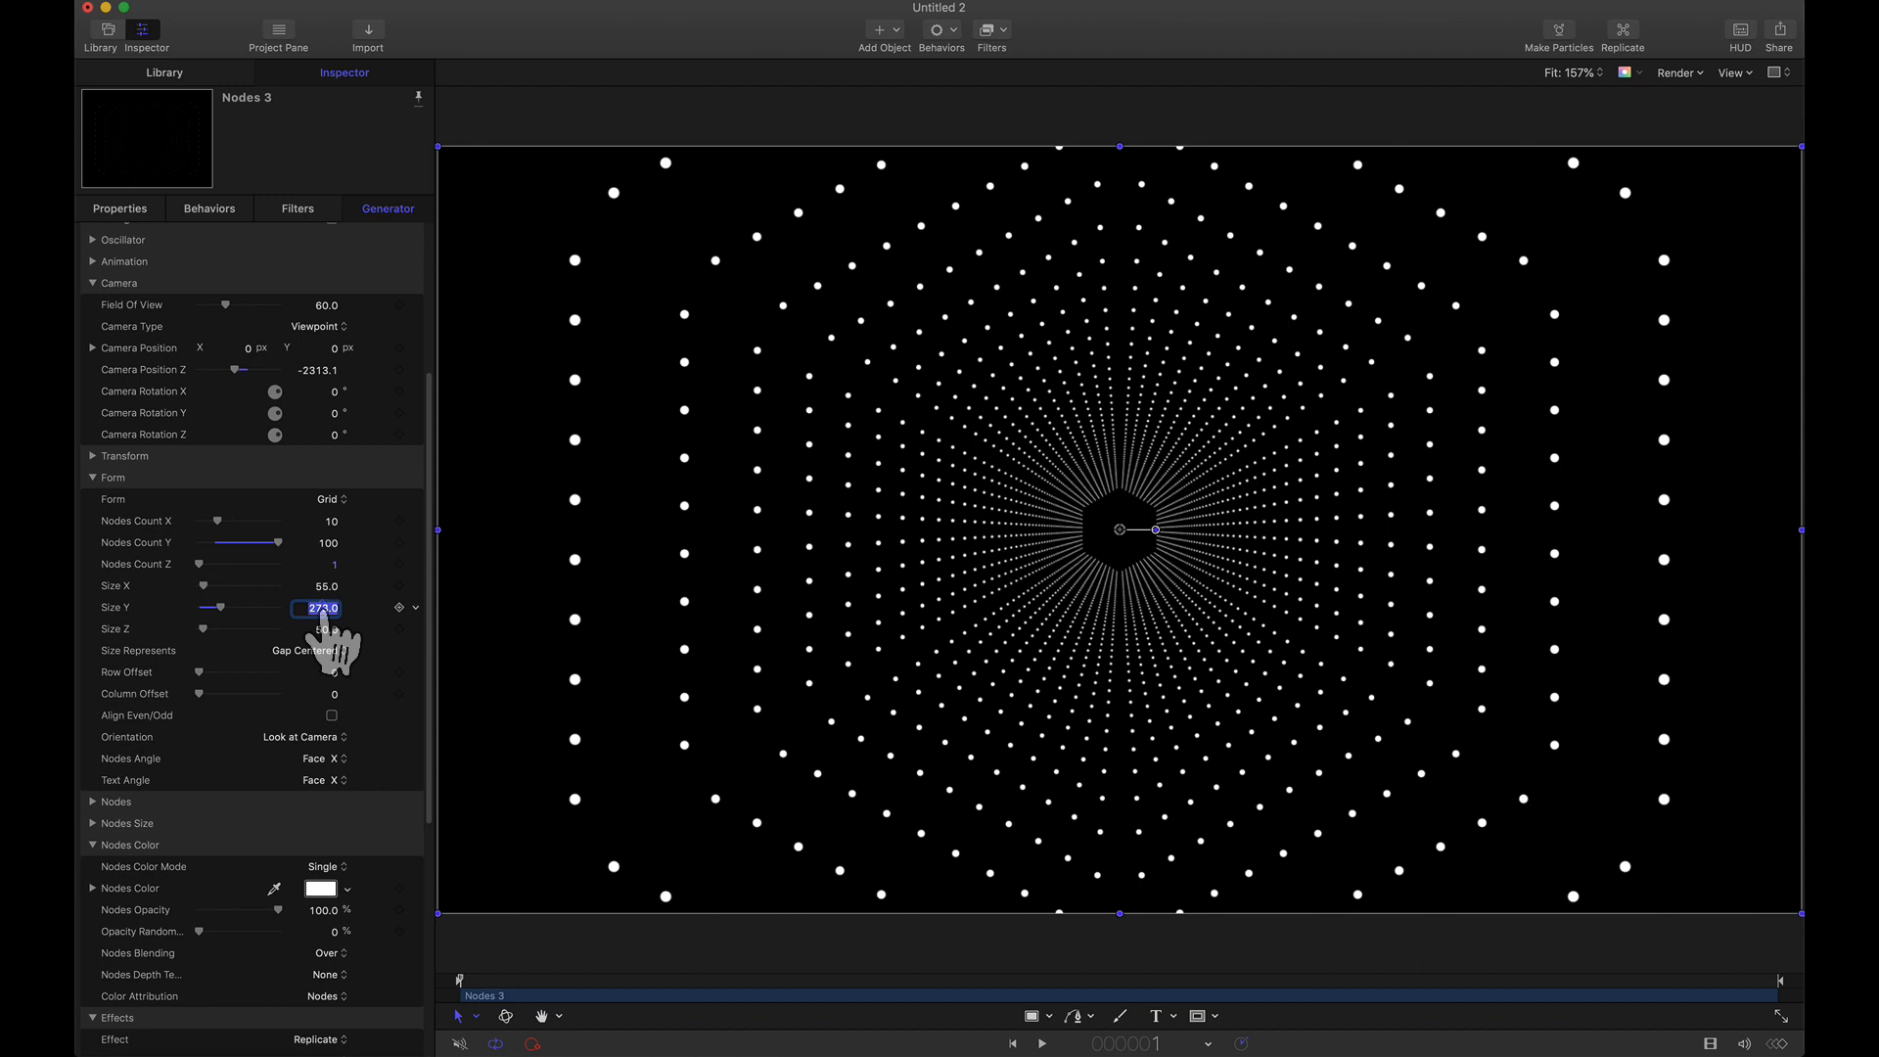
key(Return)
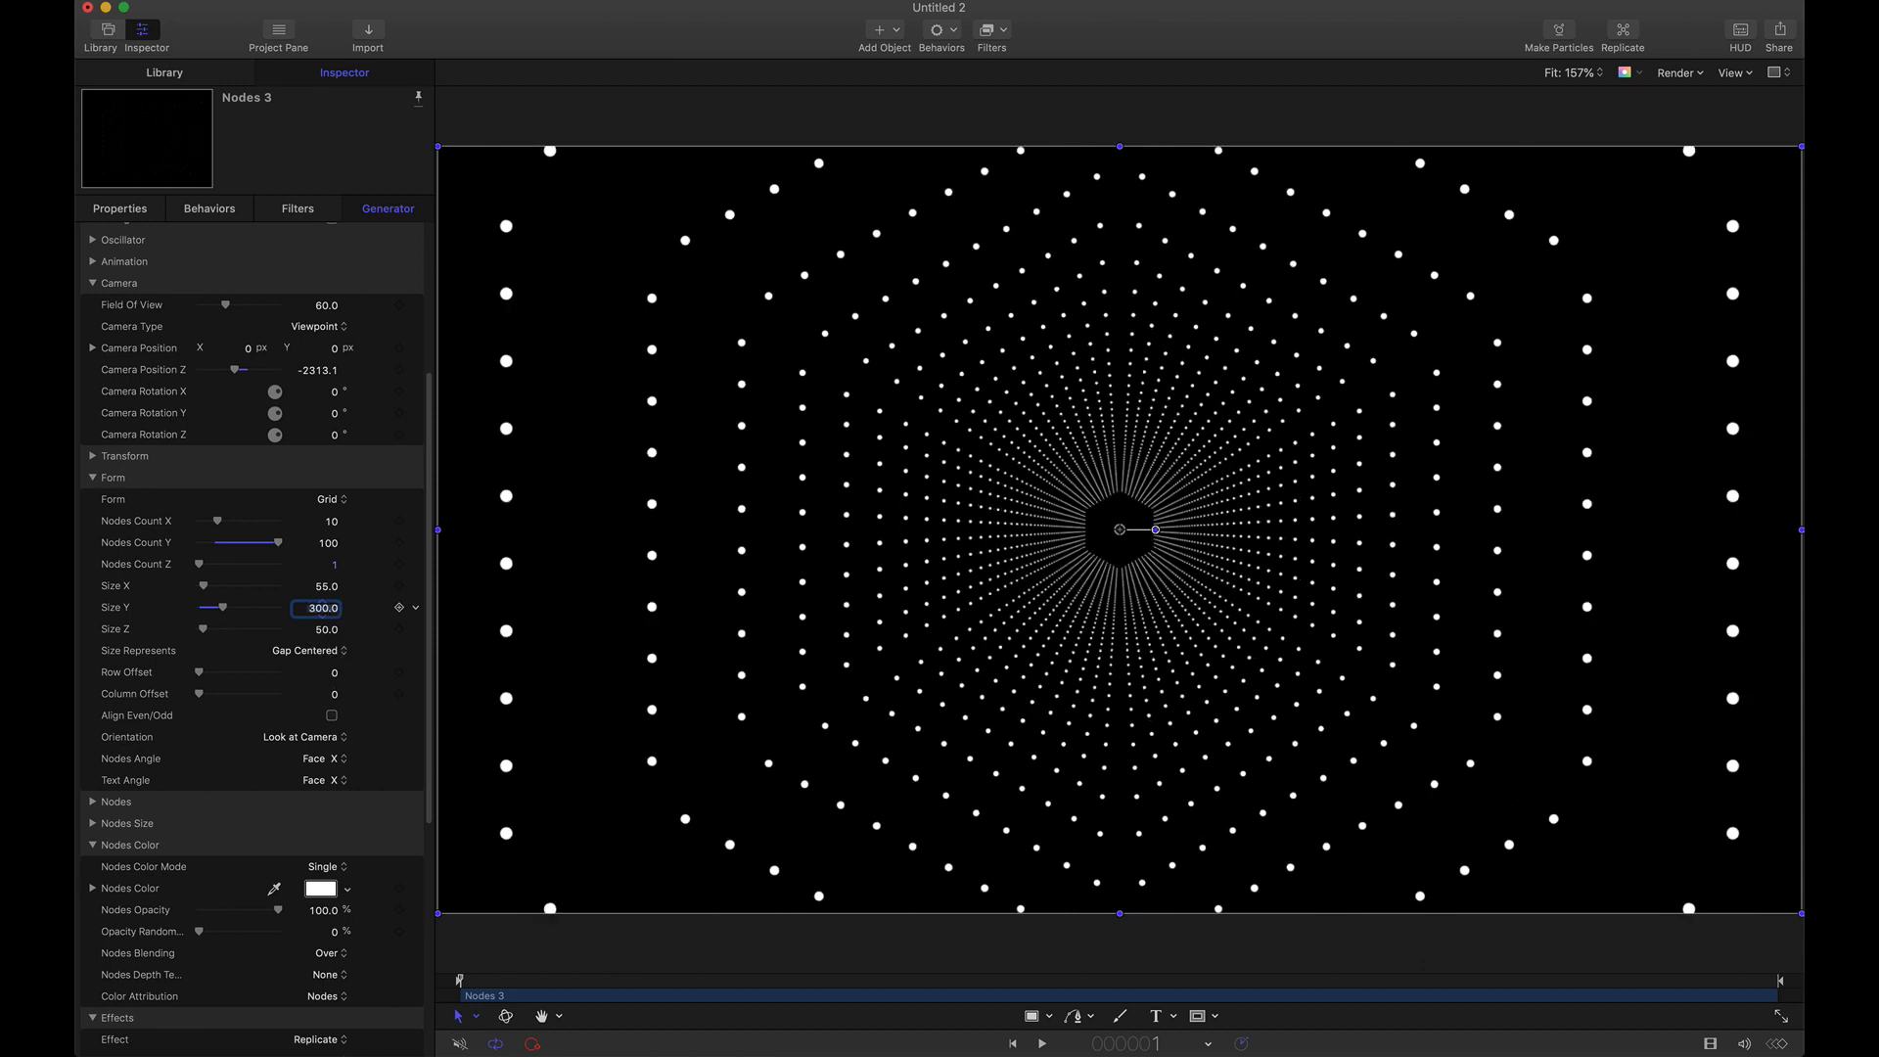
Try Size X values between 58 and 64 for the grid form, then reduce Size X to 50.
key(shift+Tab)
key(Up)
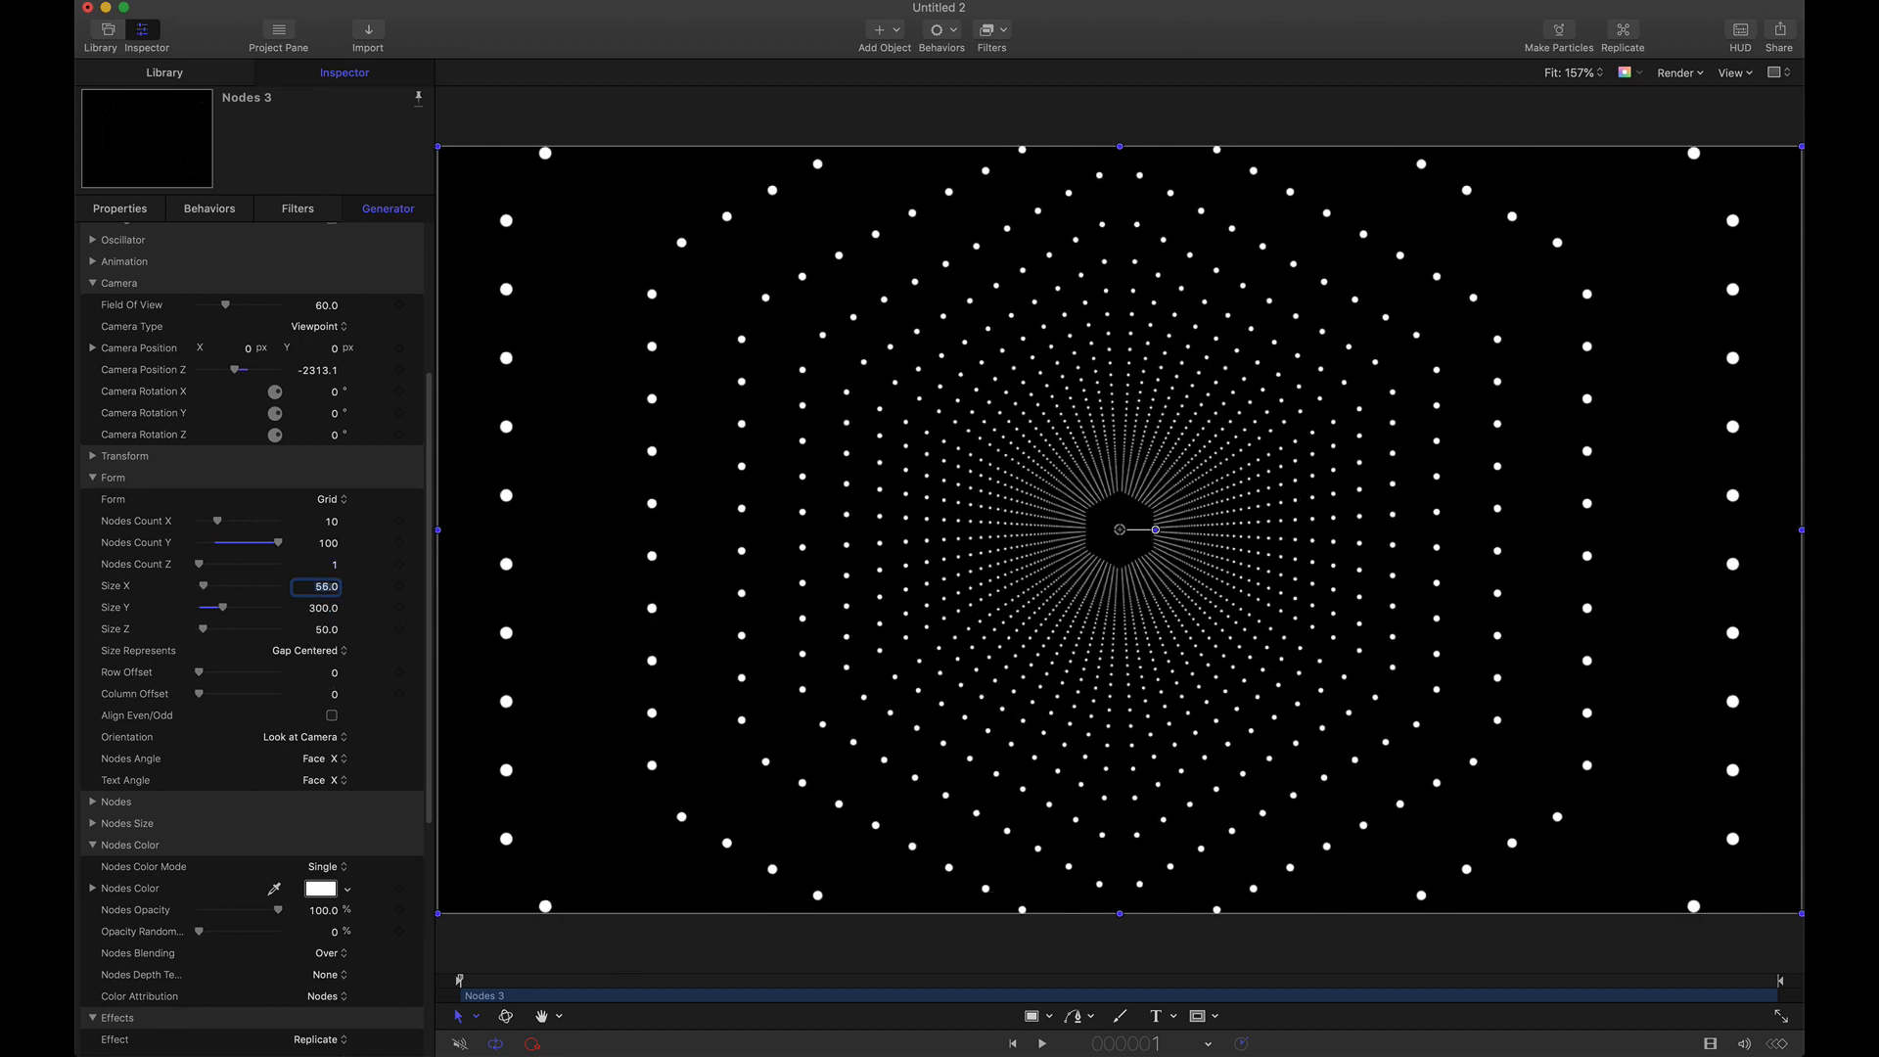
key(Up)
key(Up)
key(Up)
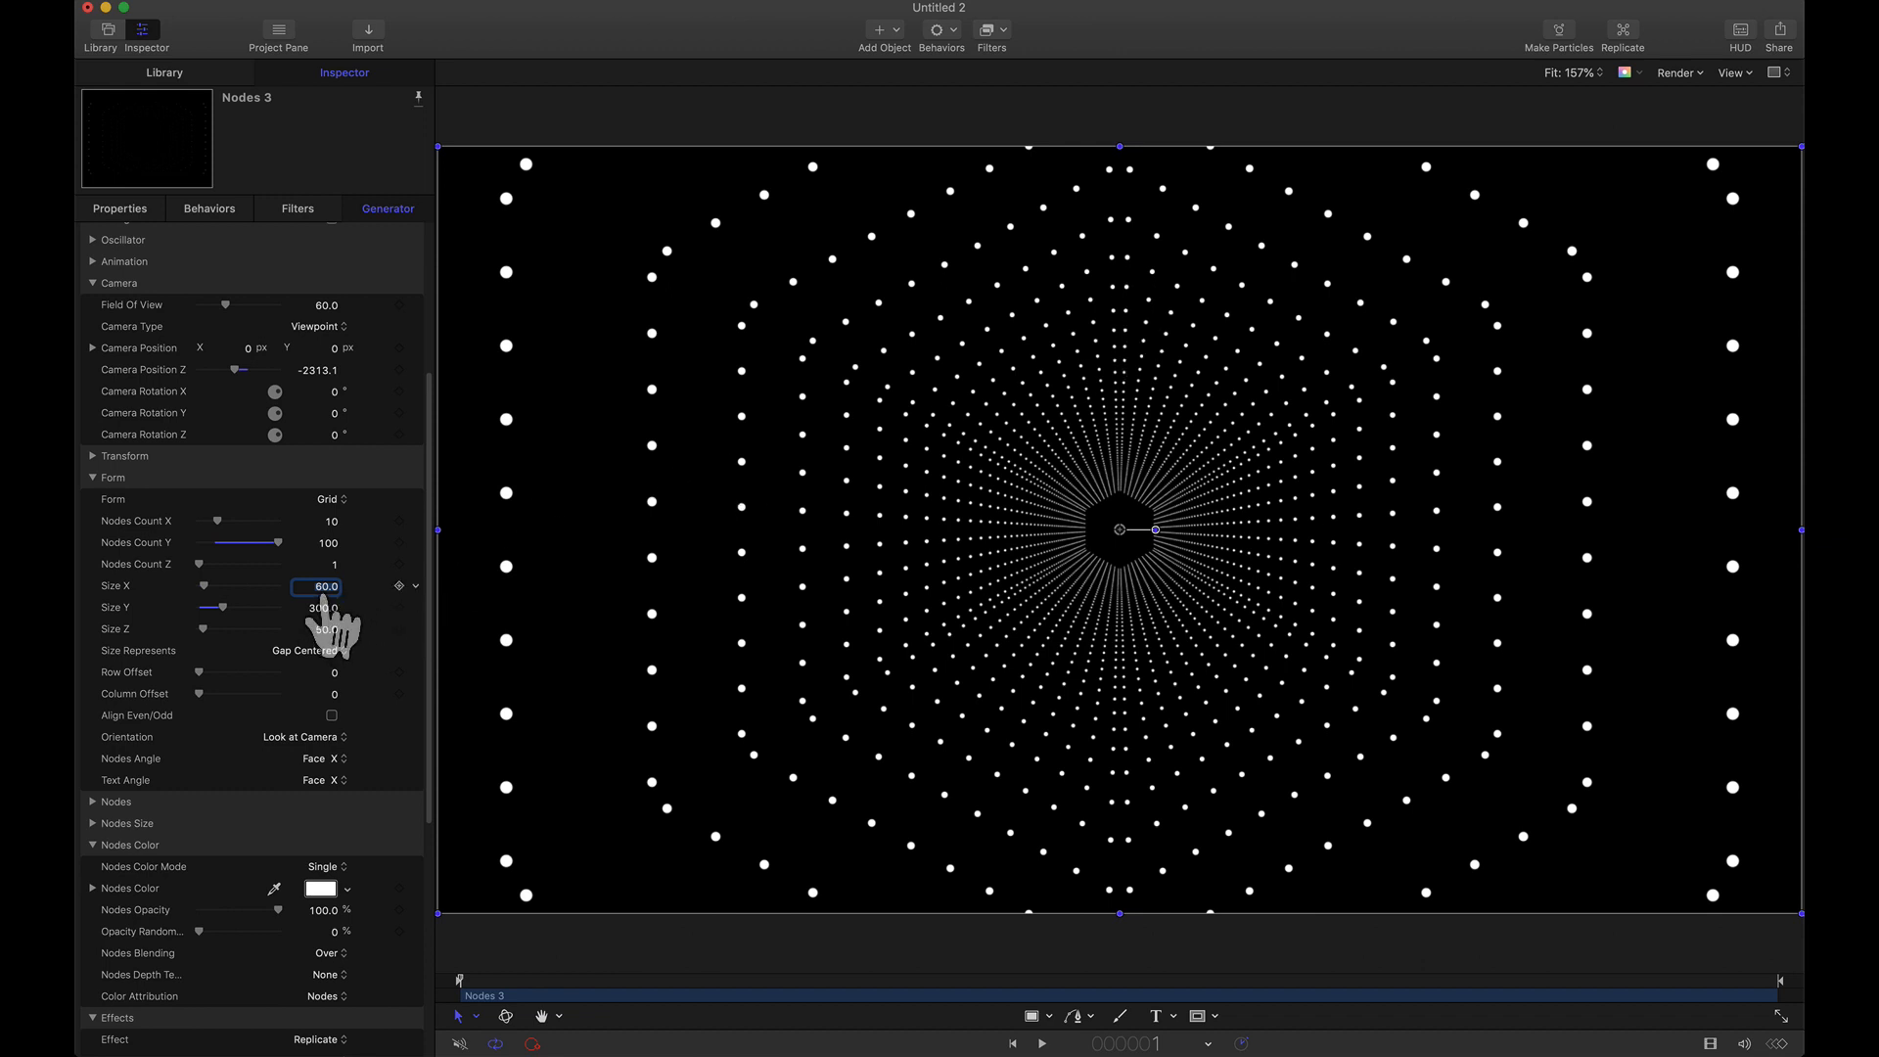
key(Up)
key(Up)
key(Up)
key(Up)
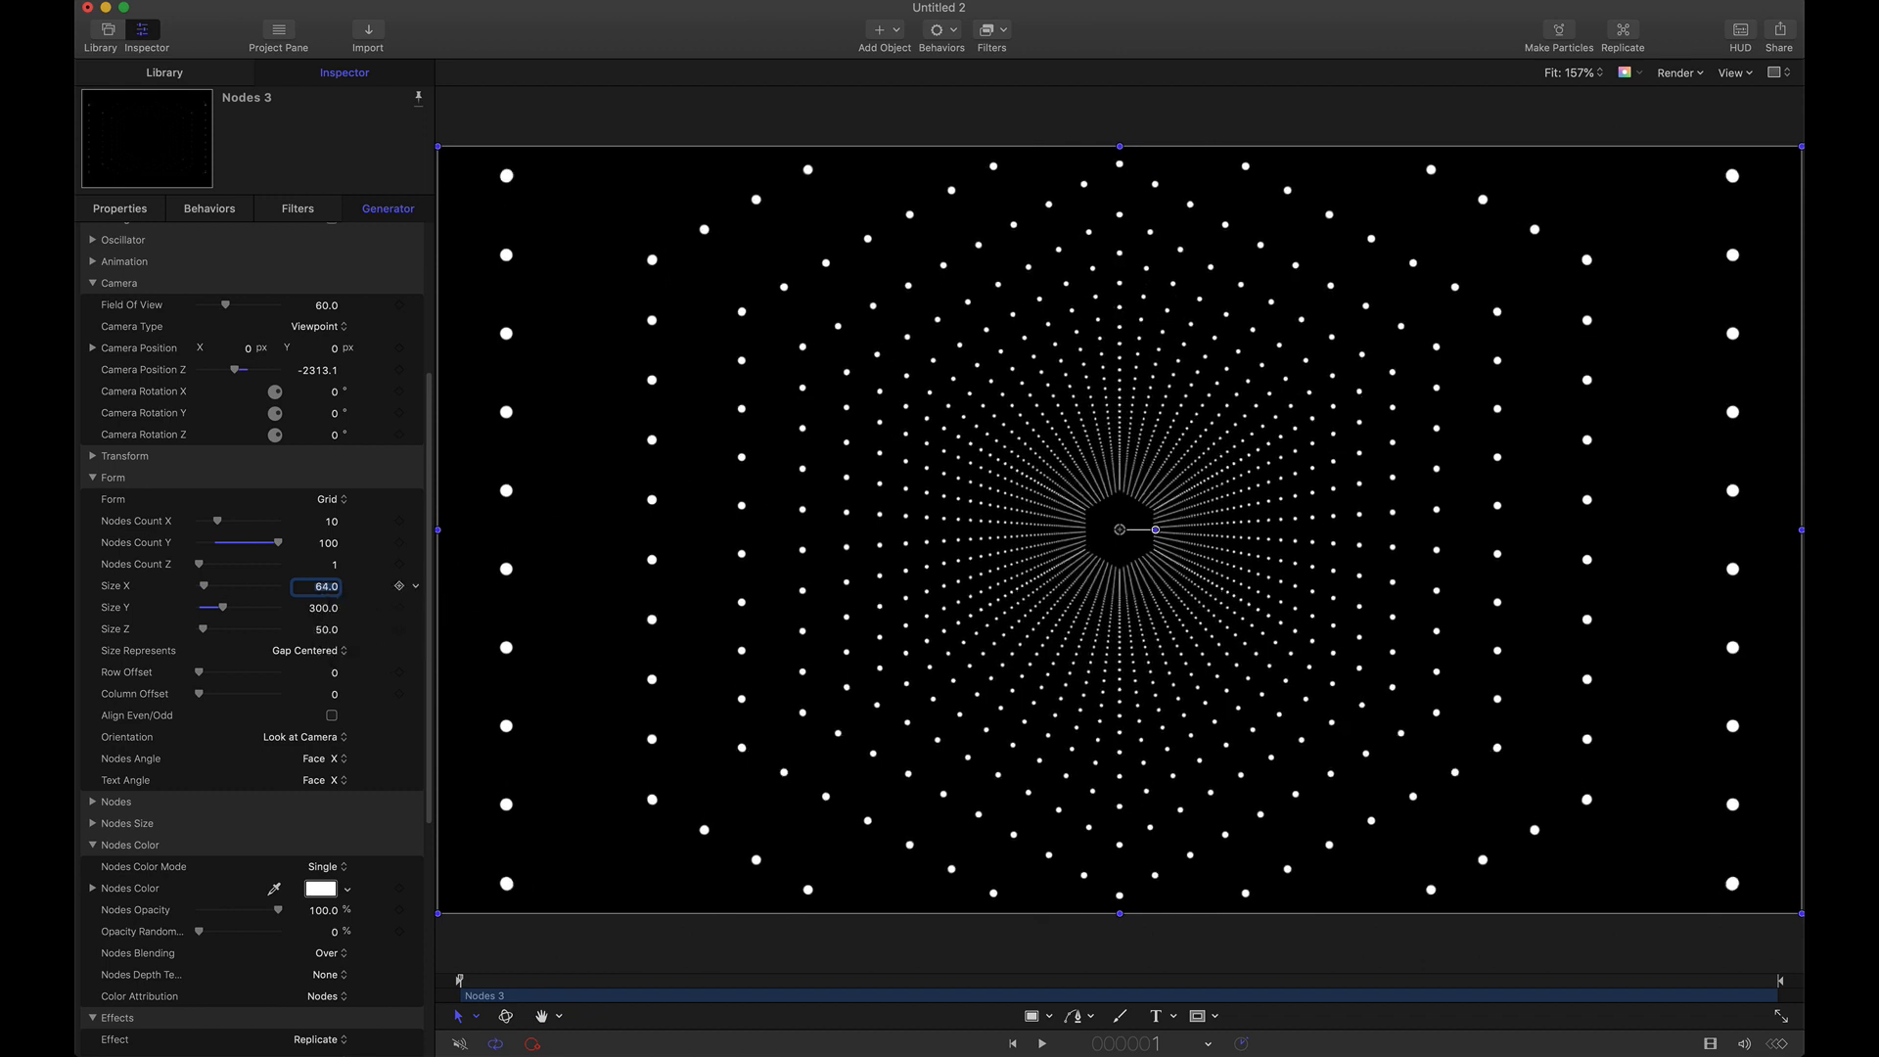
key(Up)
key(Up)
key(Up)
key(Up)
key(Up)
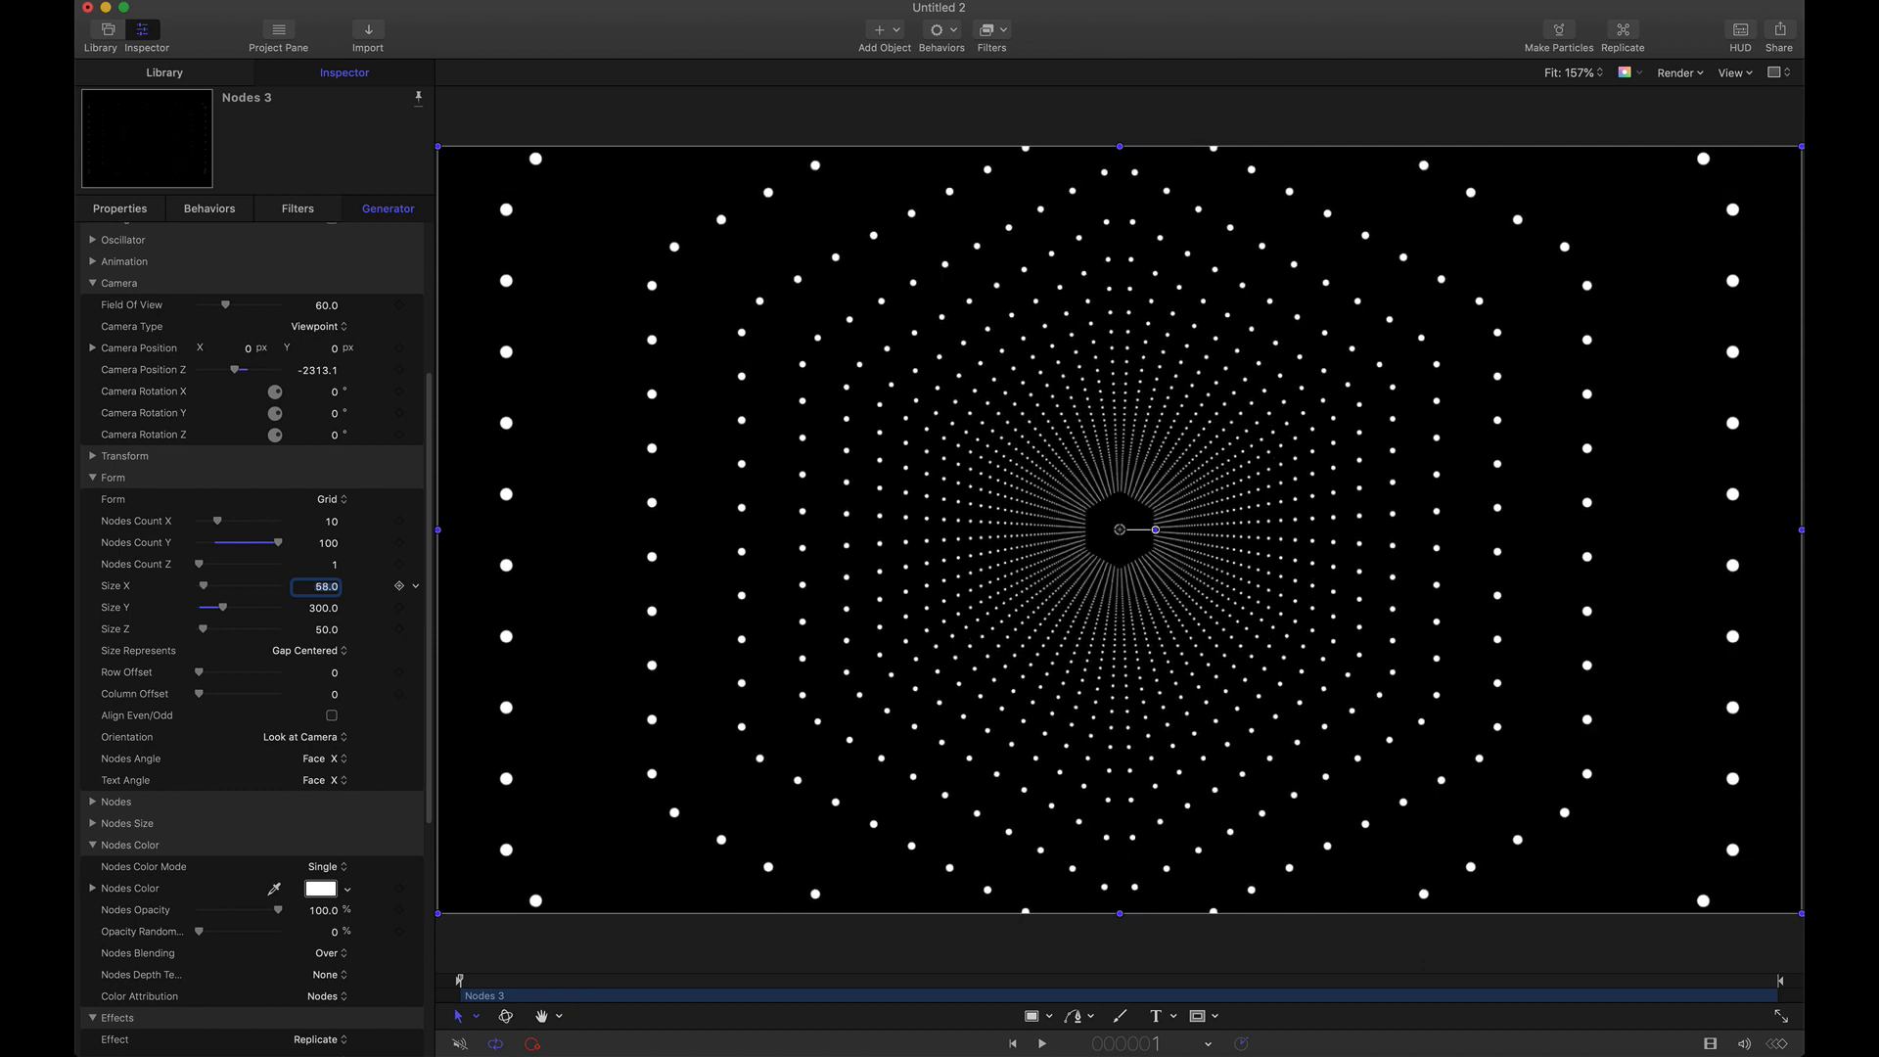
key(Up)
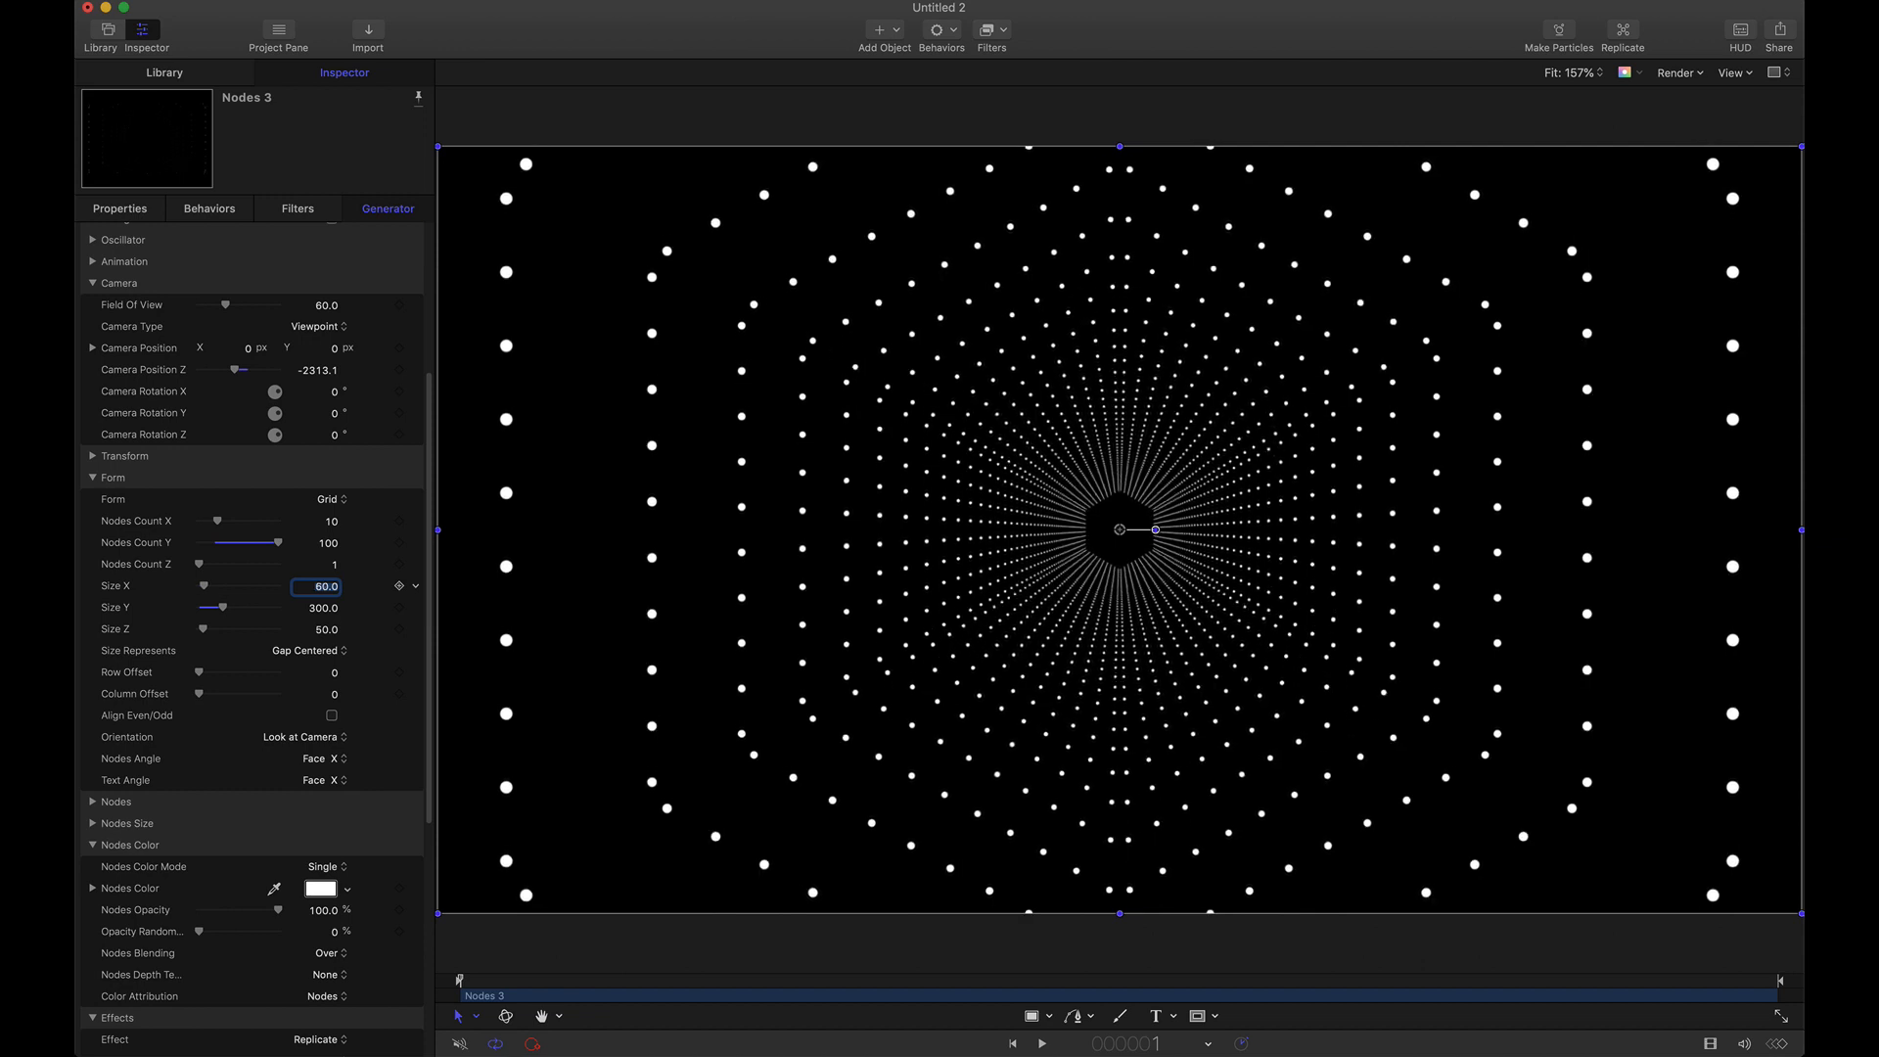
key(Down)
key(Down)
key(Down)
key(Down)
key(Down)
key(Down)
key(Down)
key(Down)
key(Down)
key(Down)
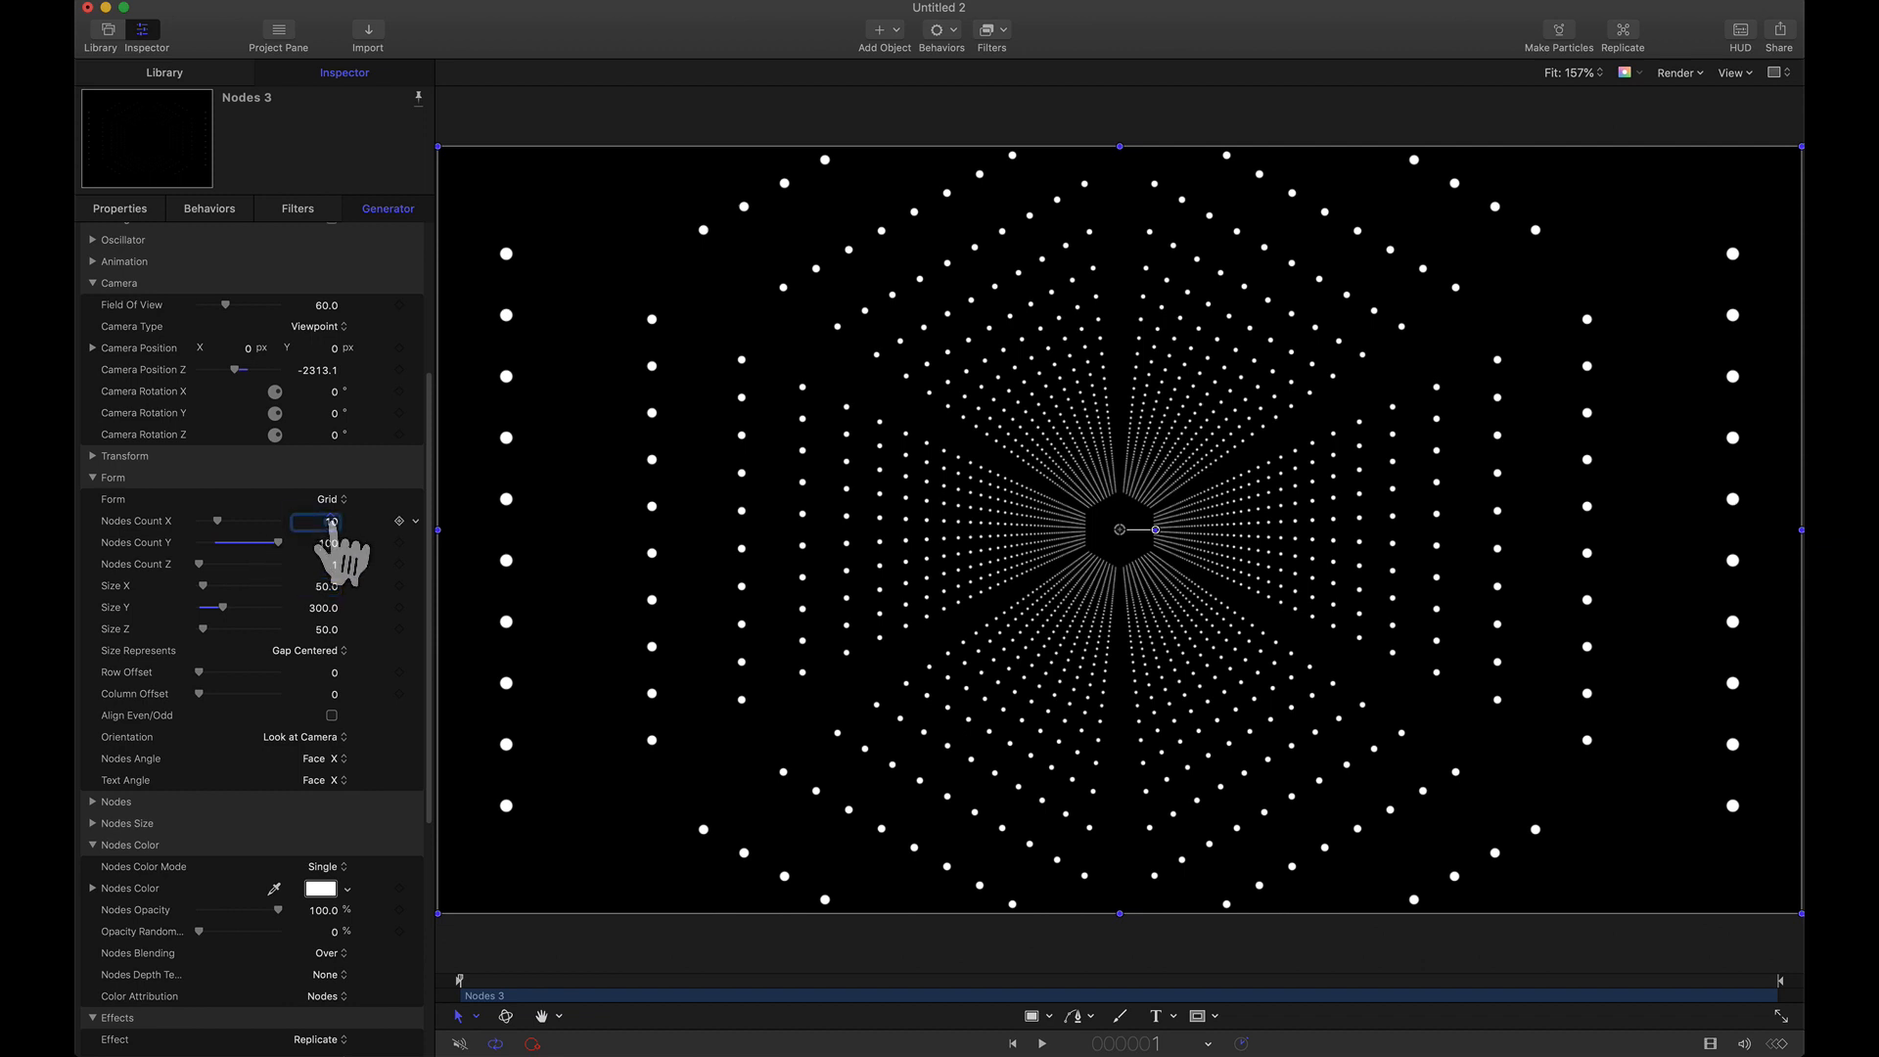
Increase the grid form's Nodes Count X to 12 and fine-tune Size X to 48.
key(Up)
key(Up)
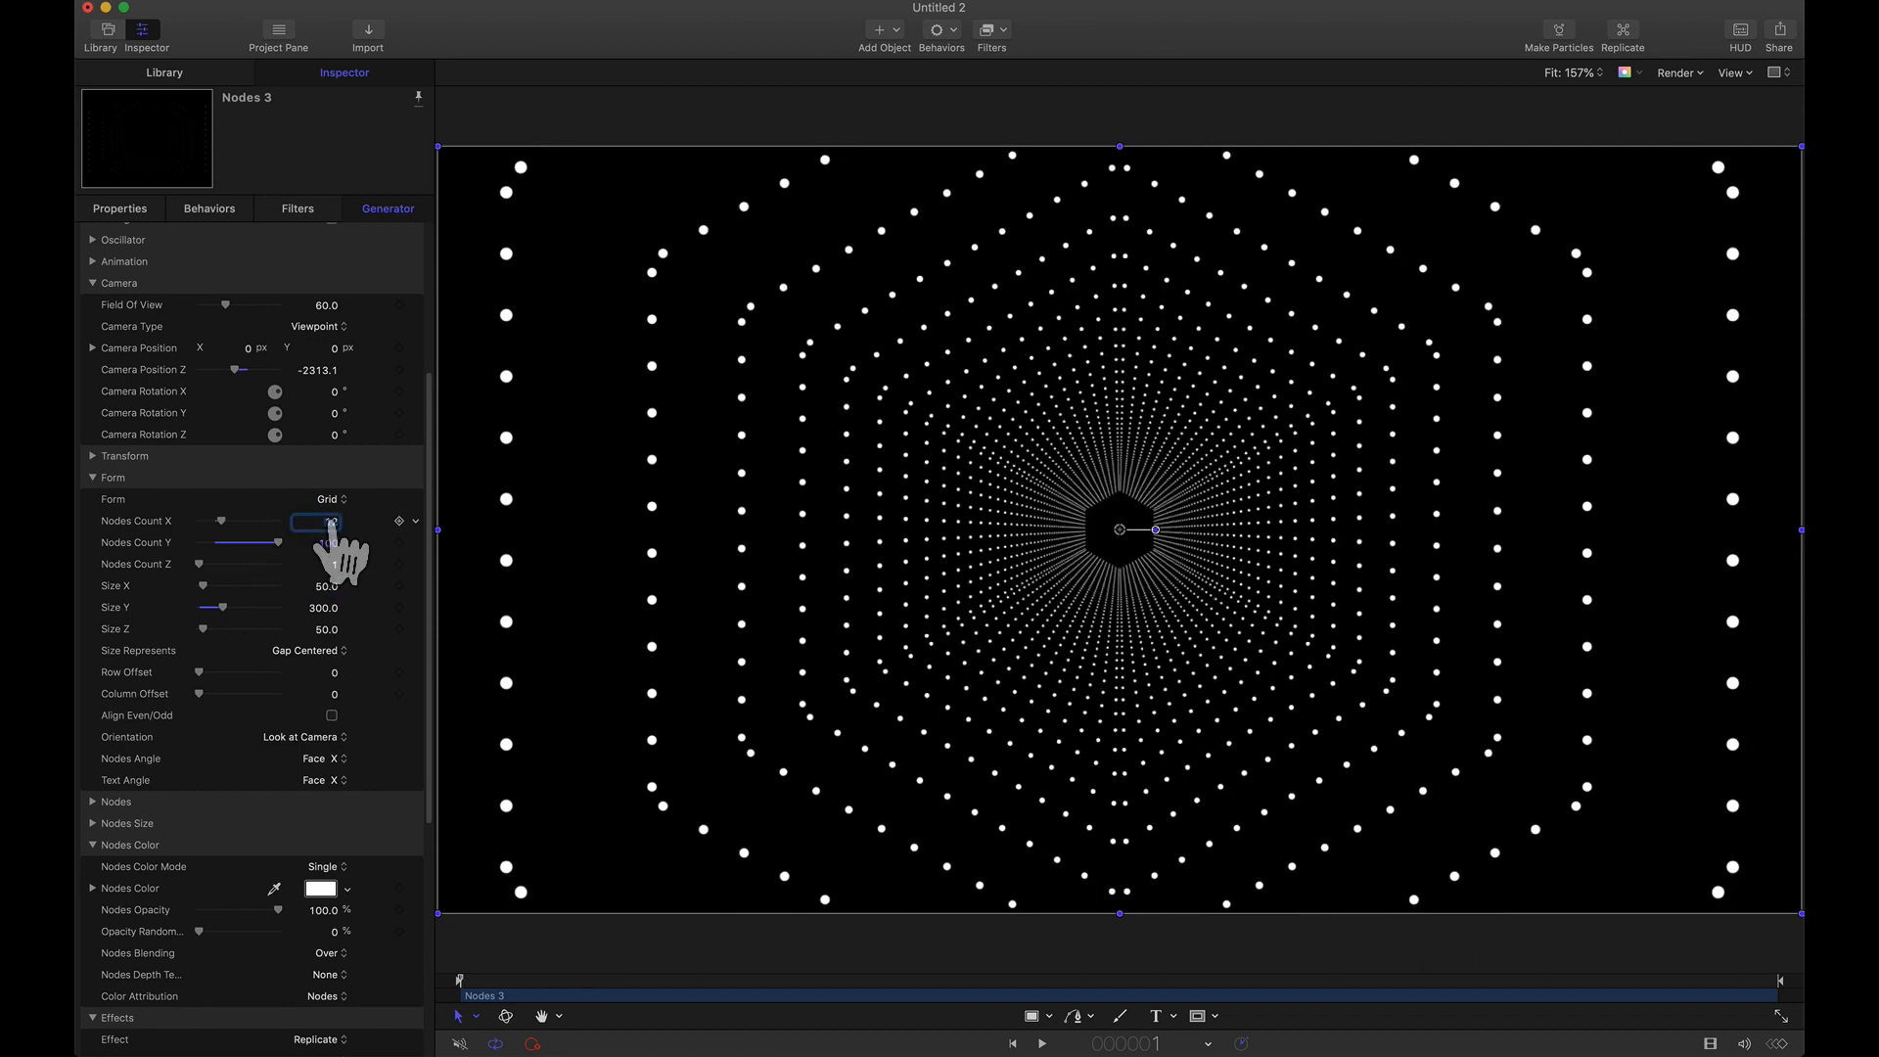
key(Down)
key(Down)
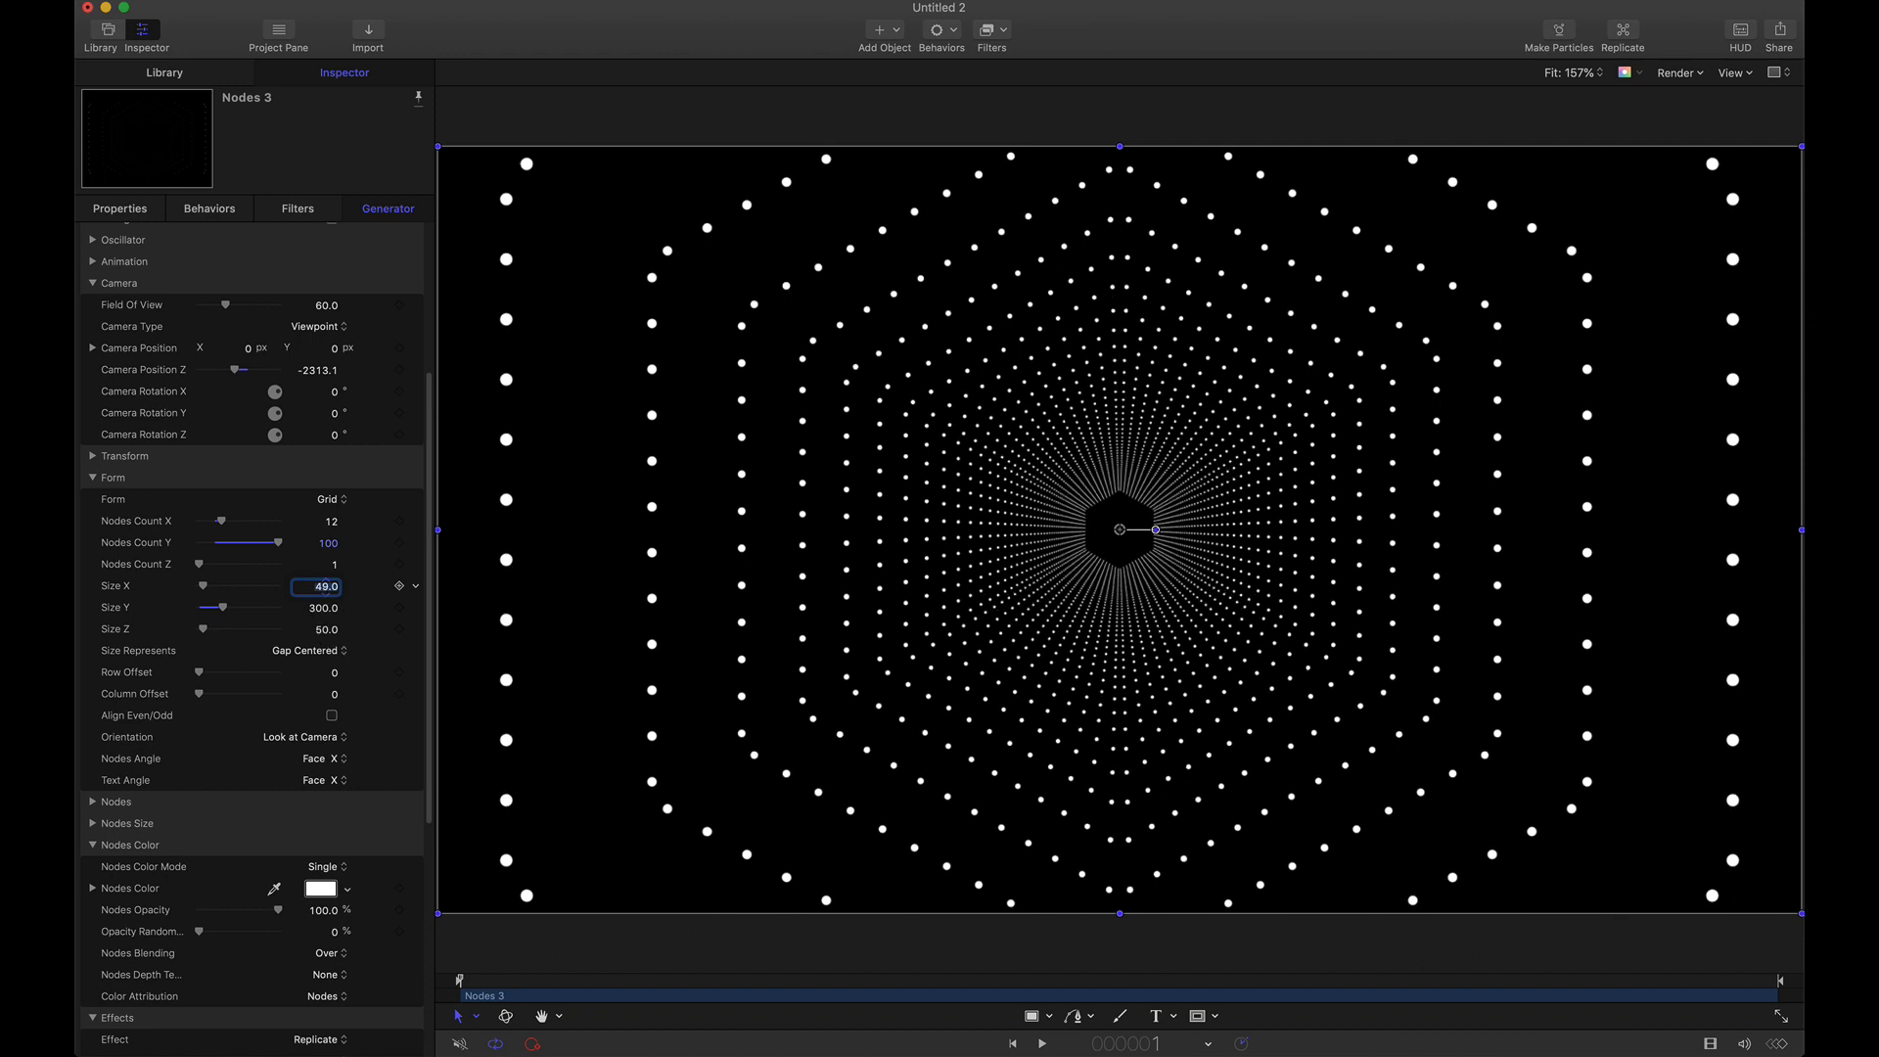
key(Down)
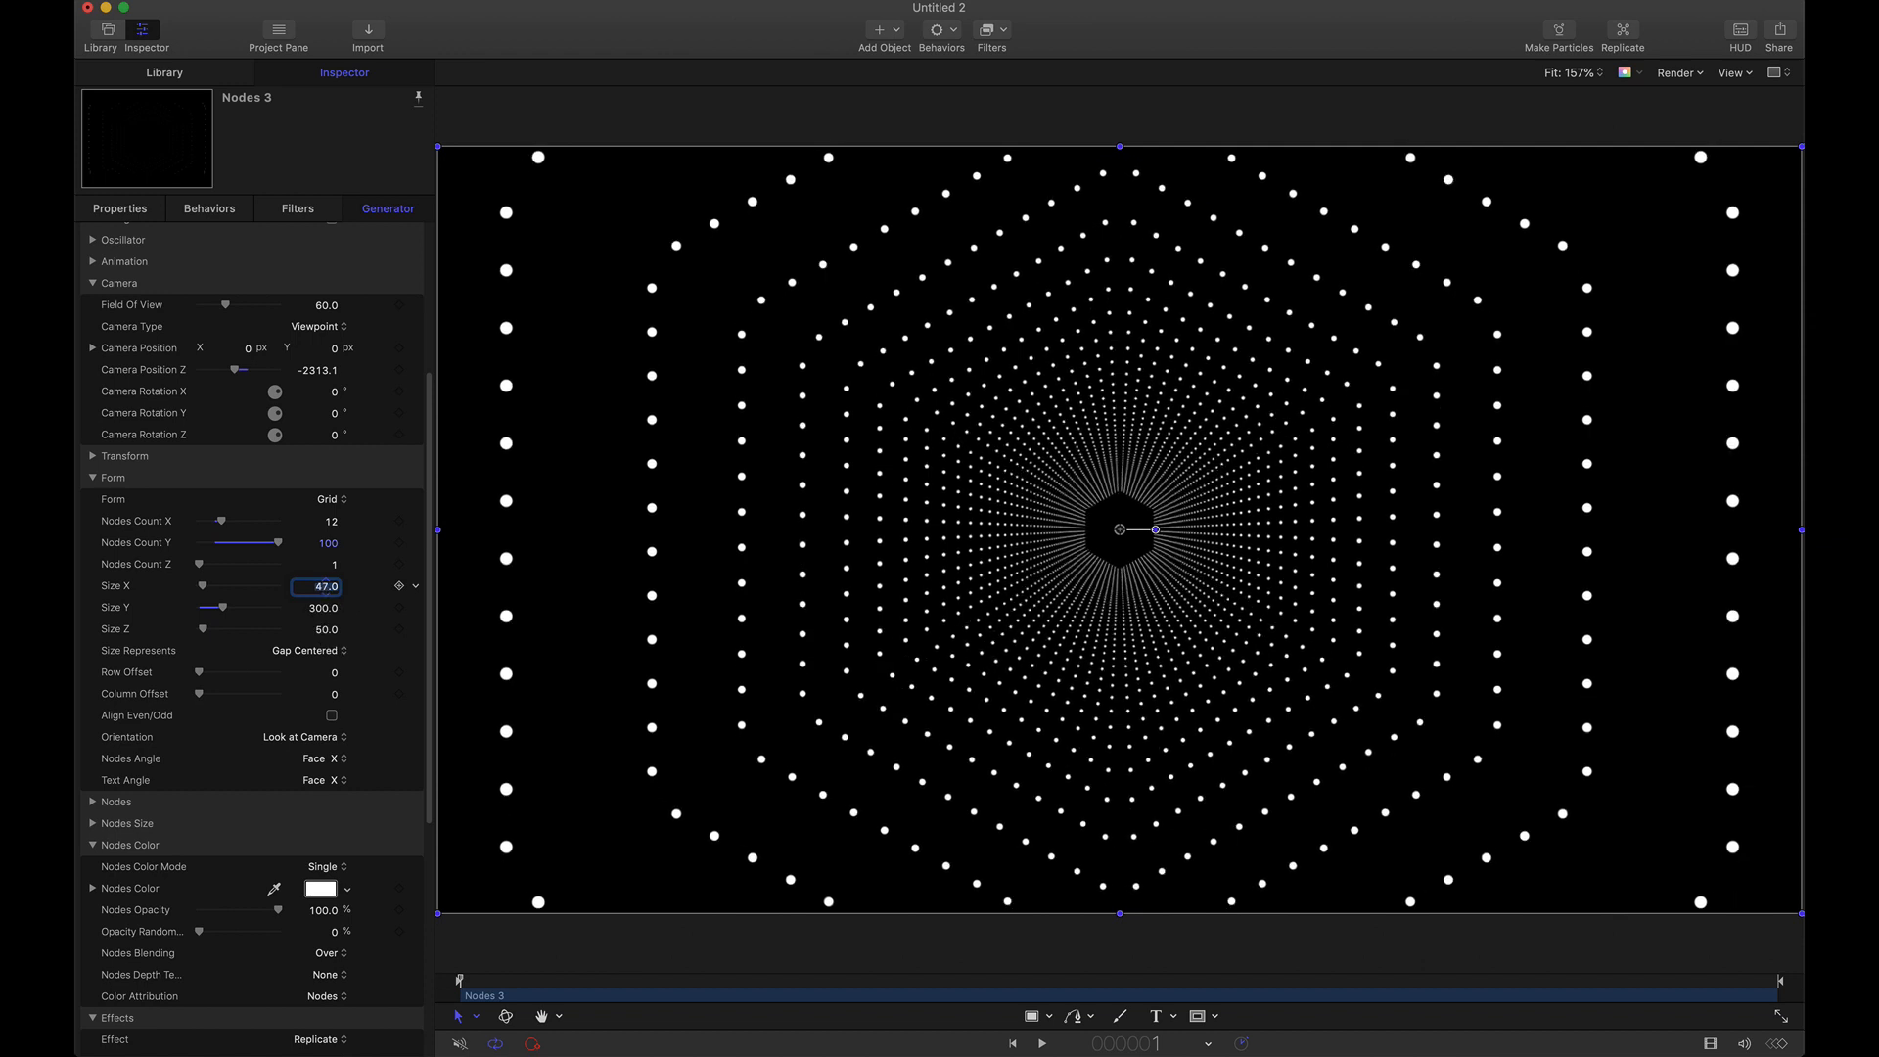
key(Up)
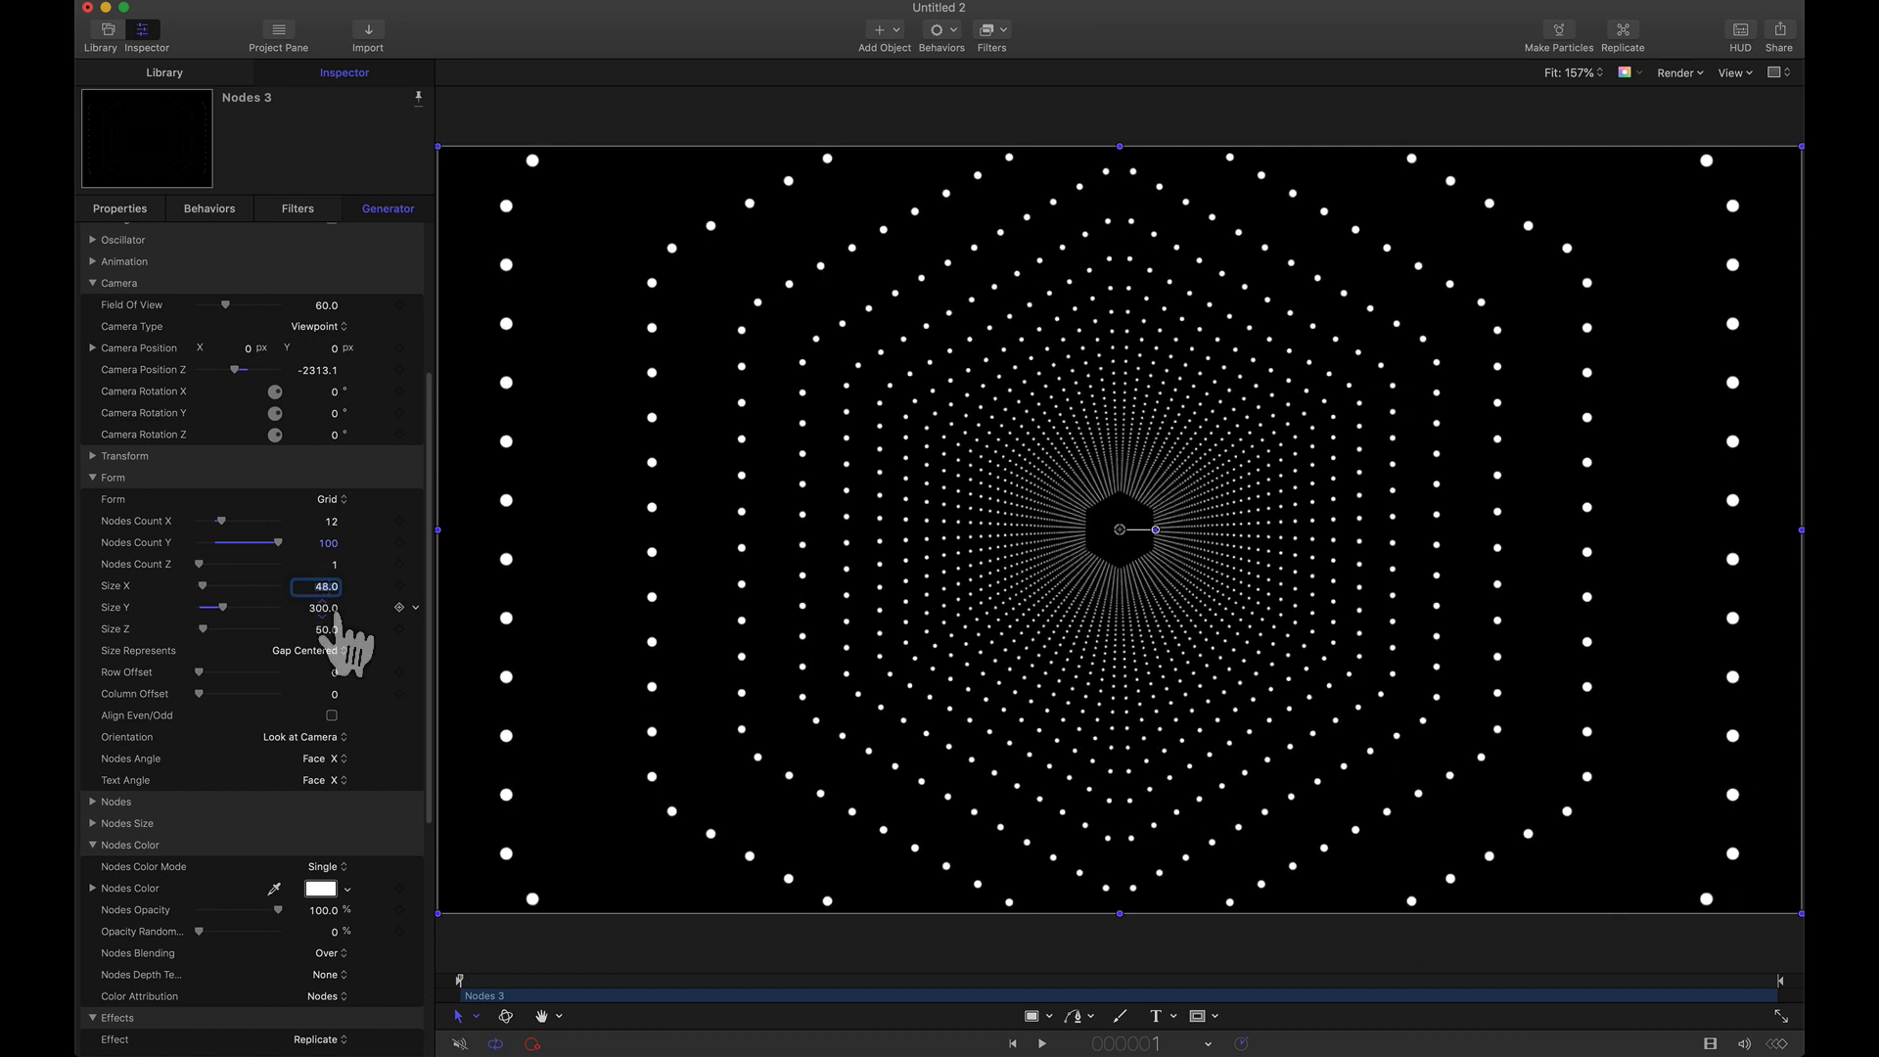
Set Nodes Color Mode to Complementary and choose the red Maraschino as the Nodes Color.
scroll(353, 841, down, 3)
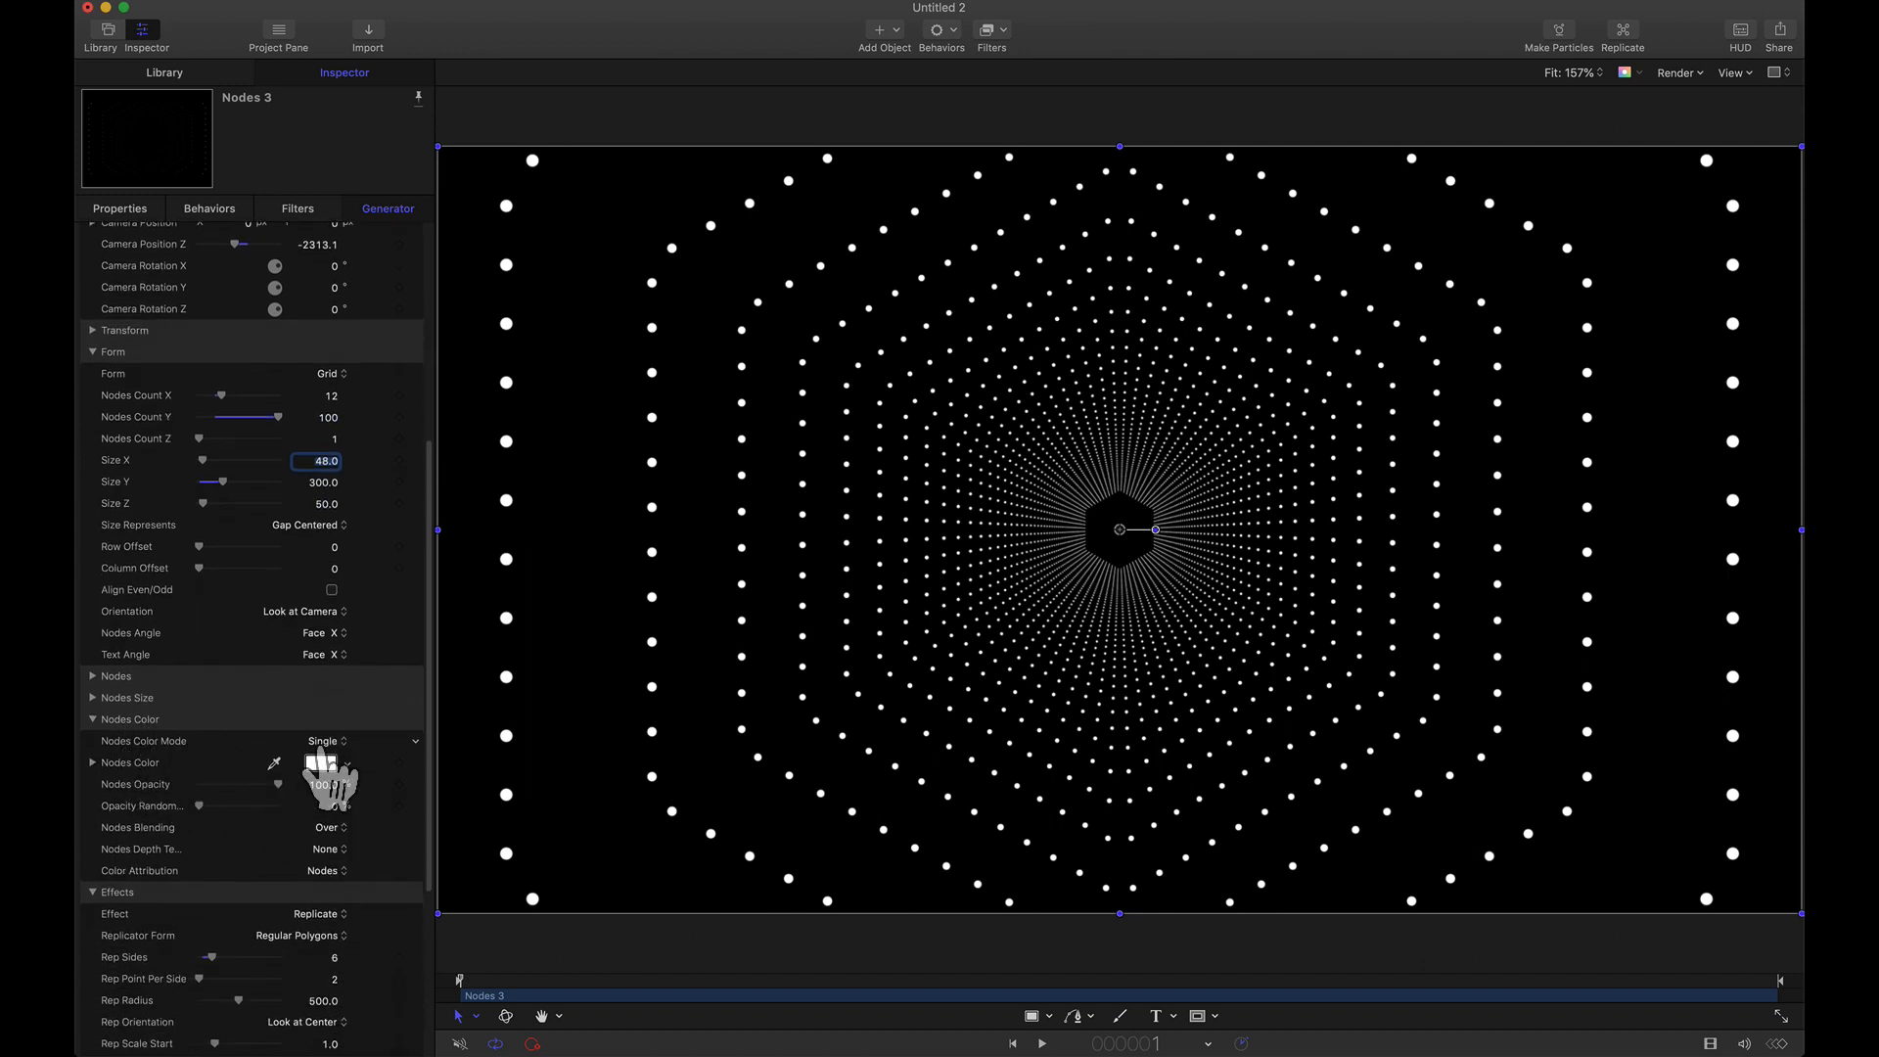
click(323, 742)
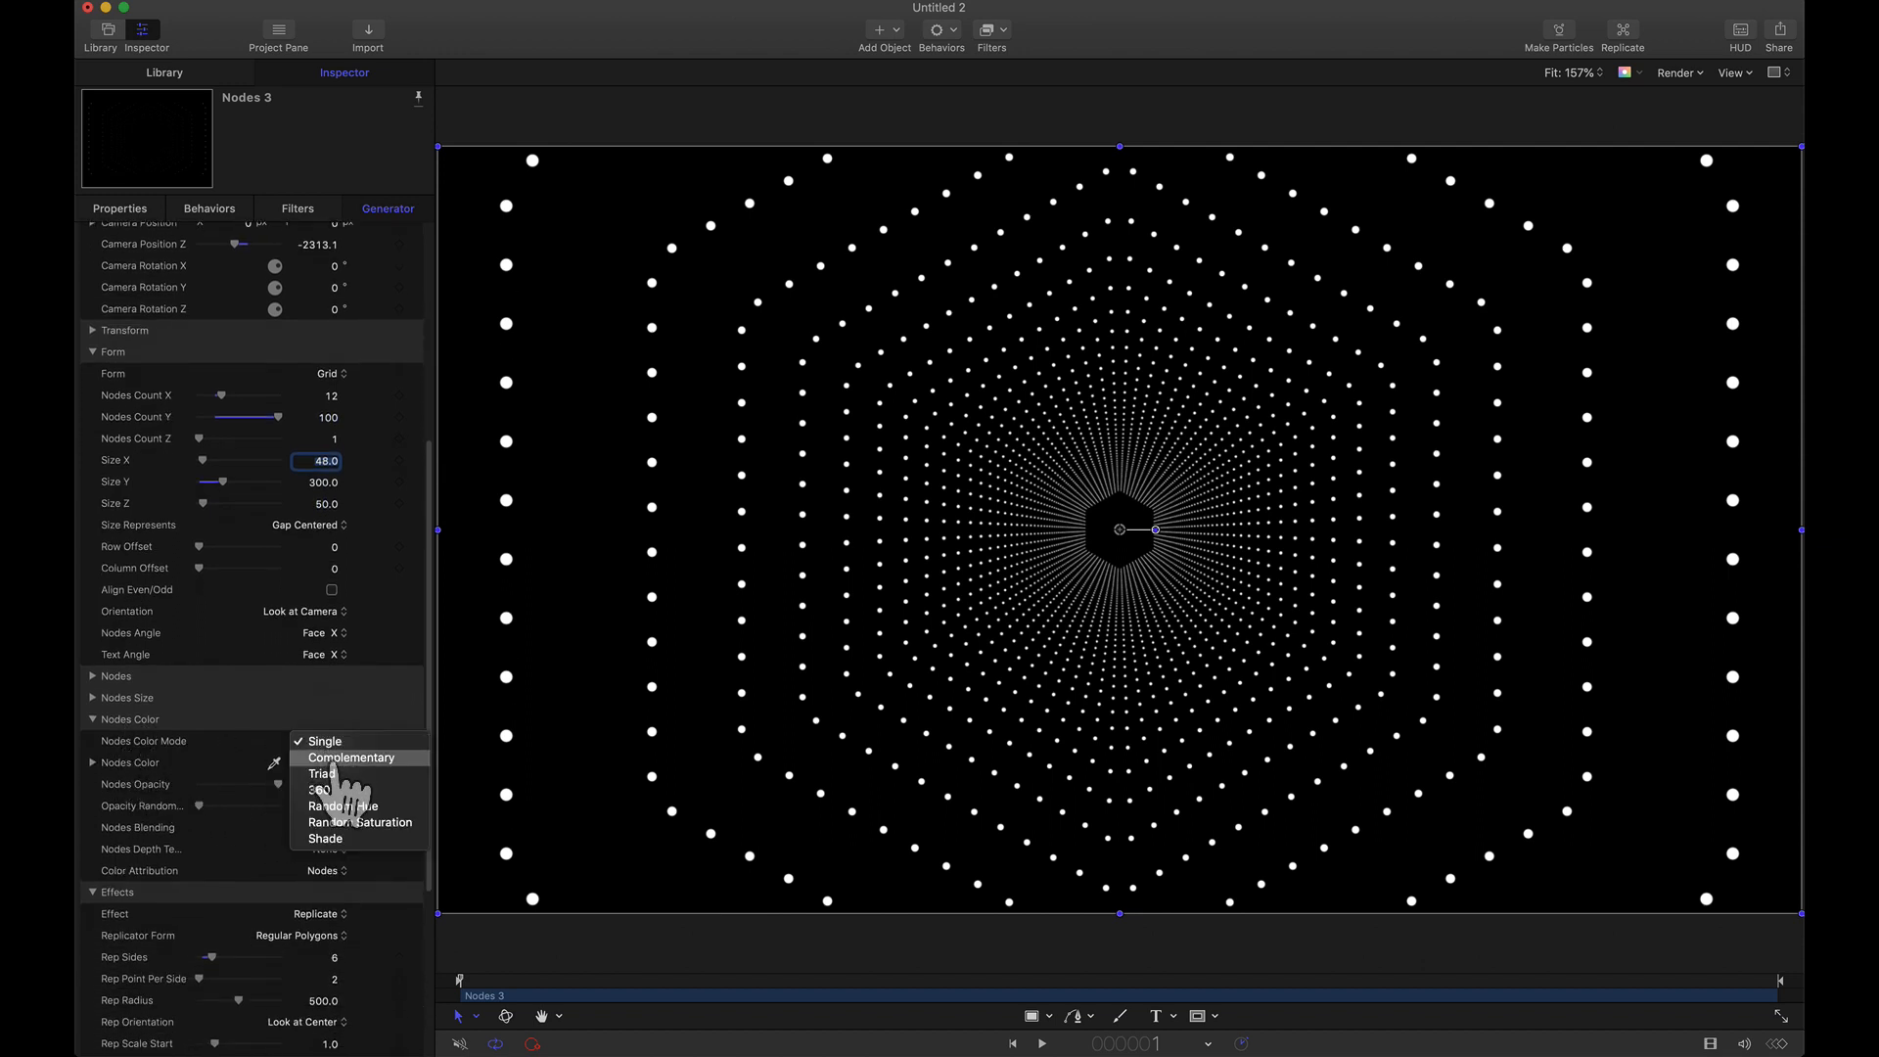
click(350, 758)
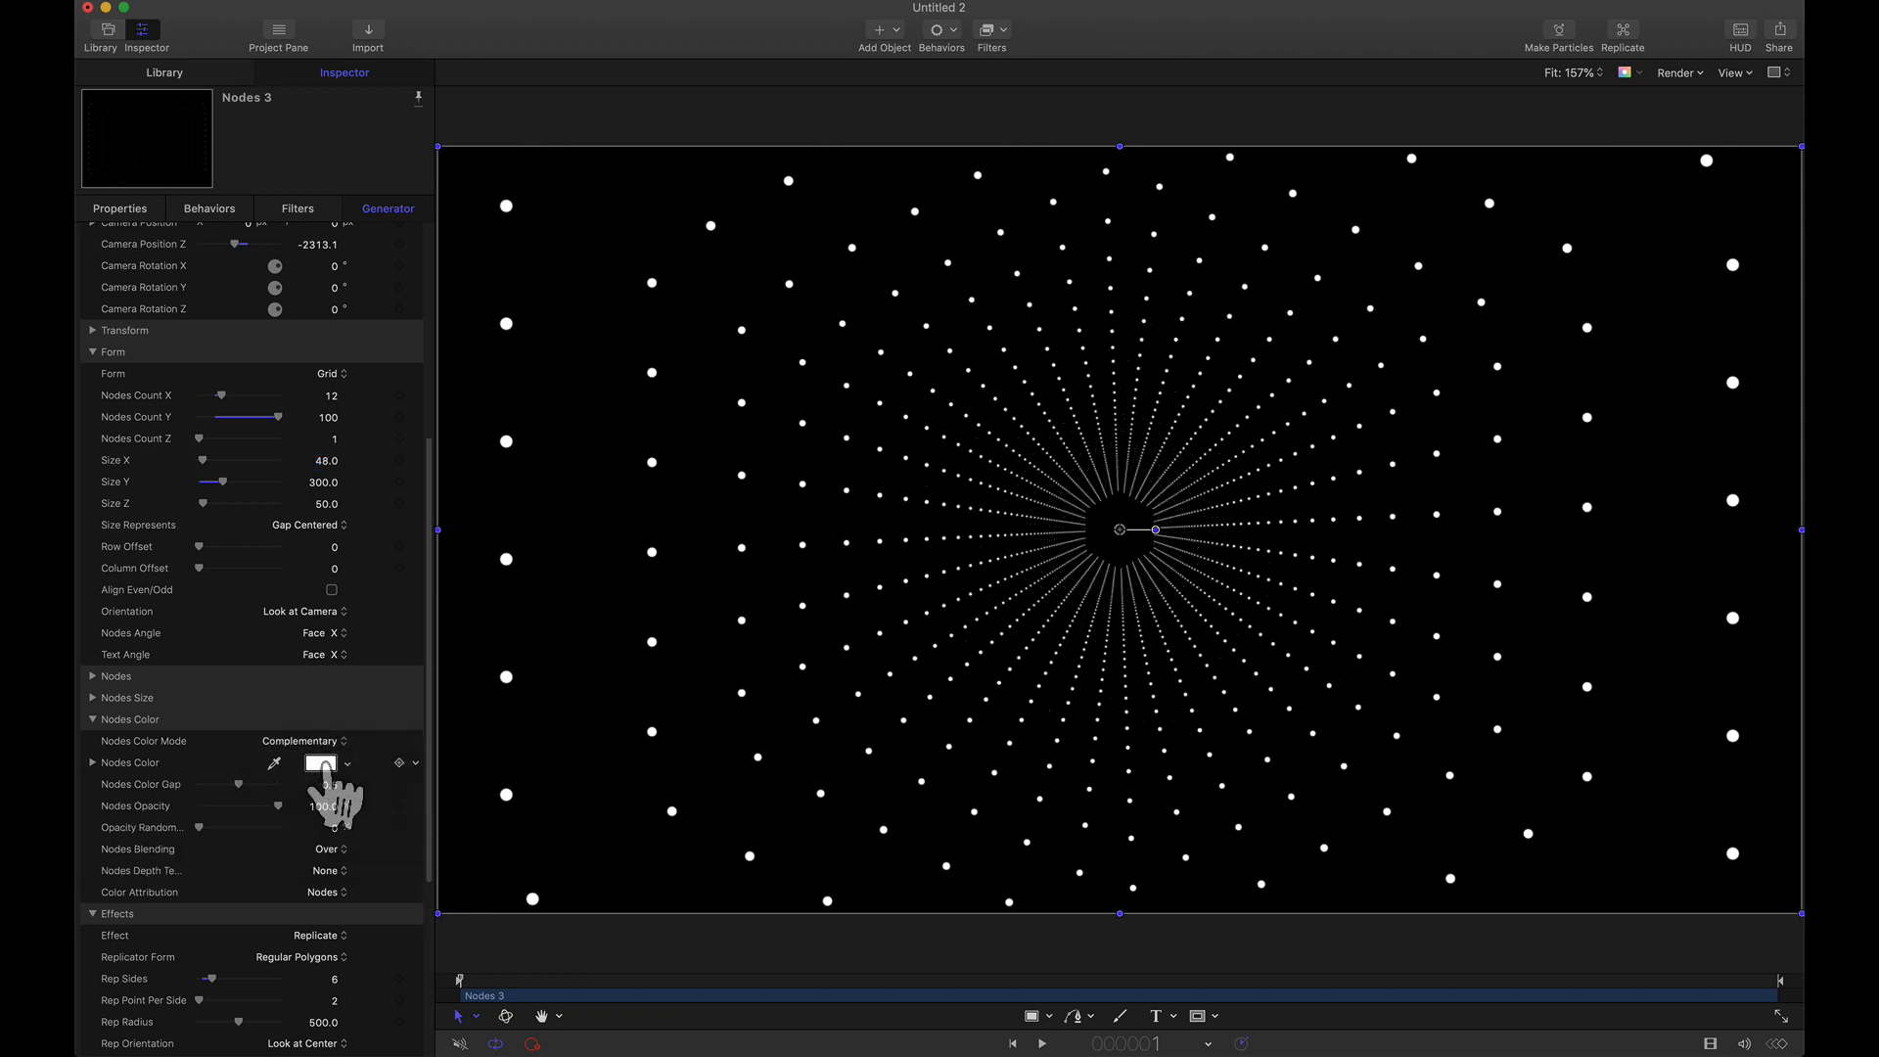
click(323, 765)
click(564, 595)
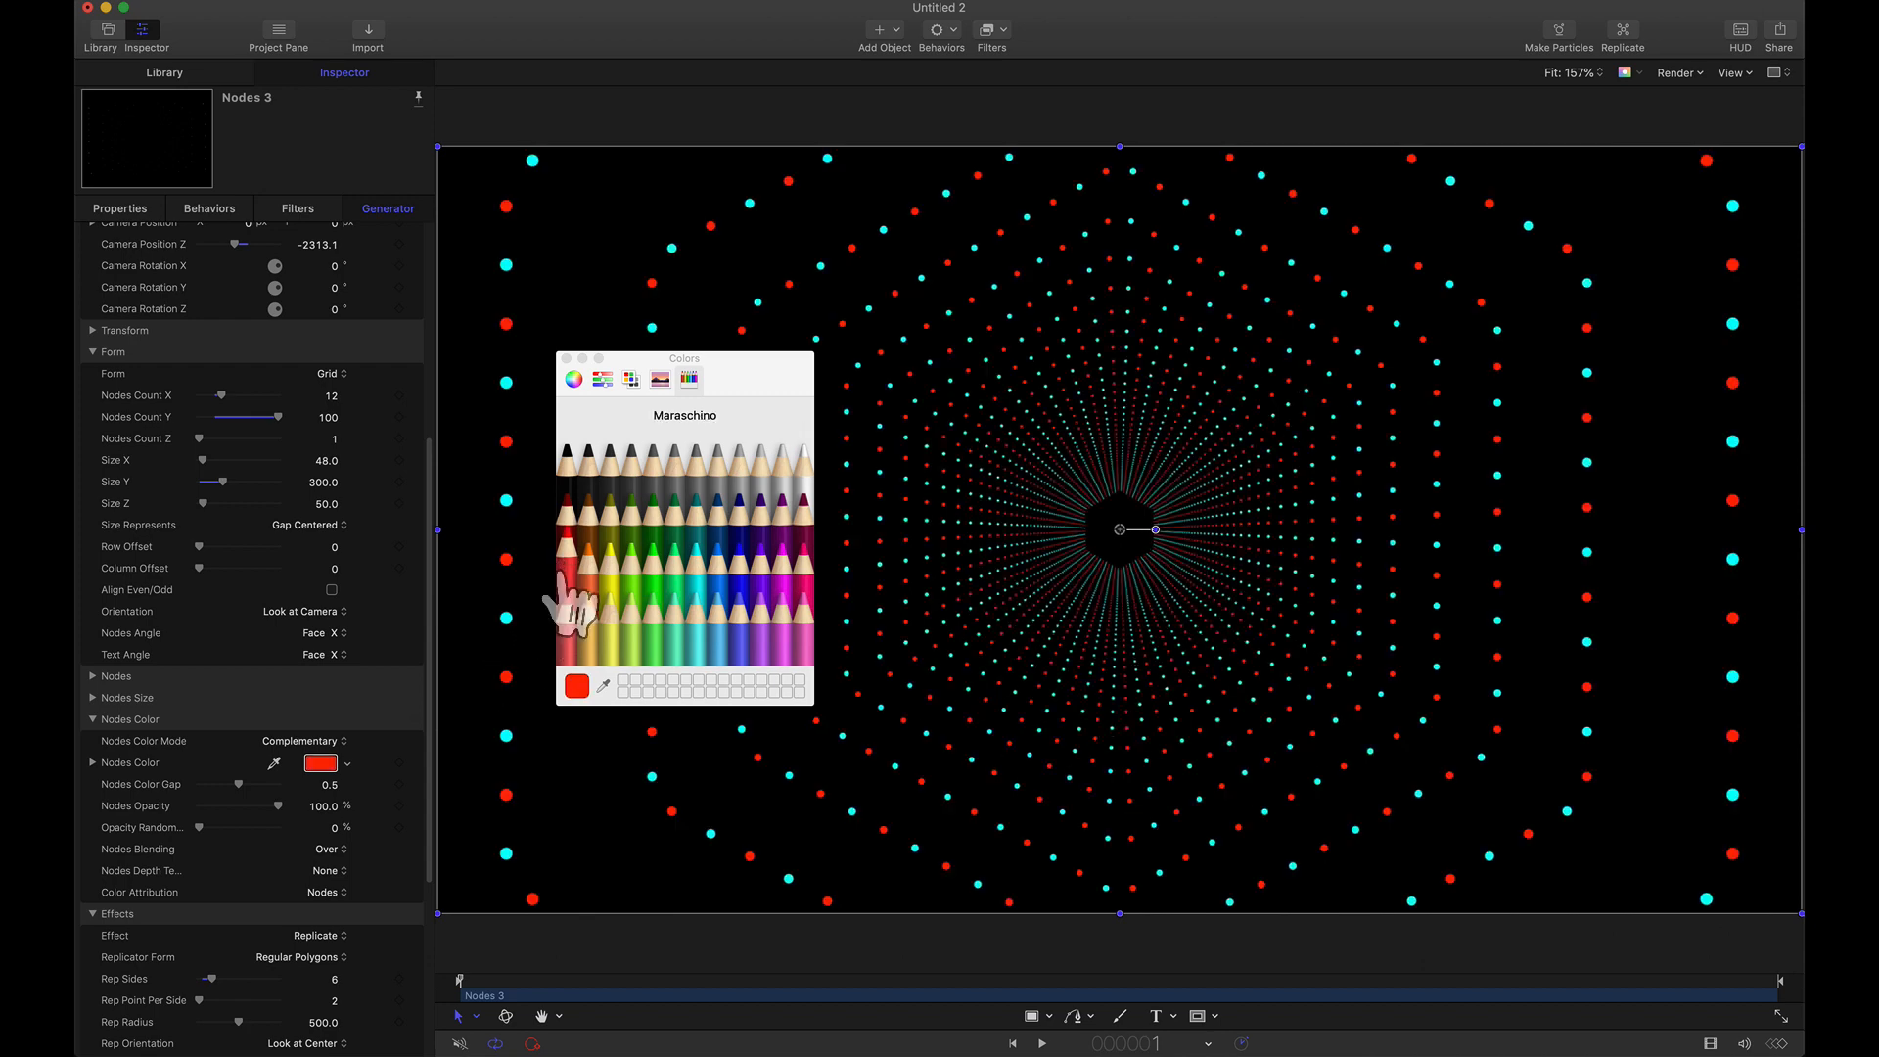
Try the Triad and Random Hue options for Nodes Color Mode.
click(303, 742)
click(304, 768)
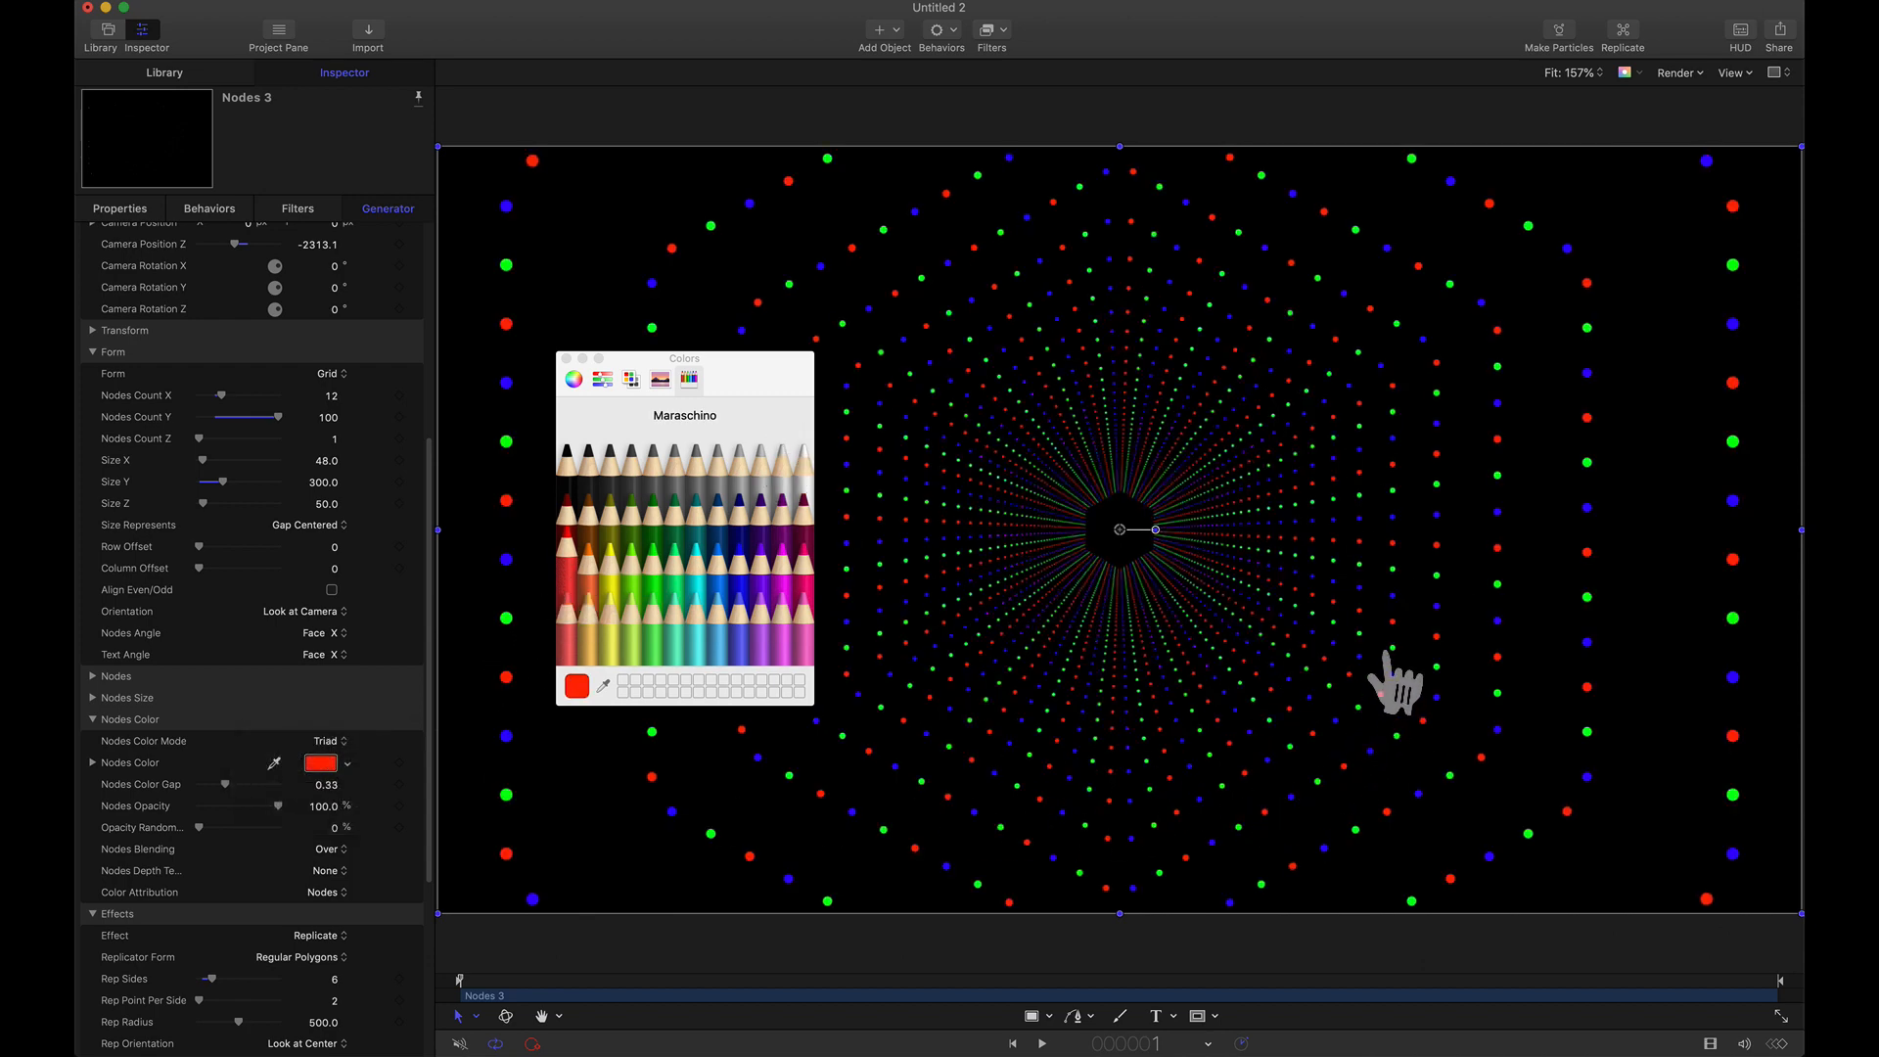
click(313, 740)
click(323, 775)
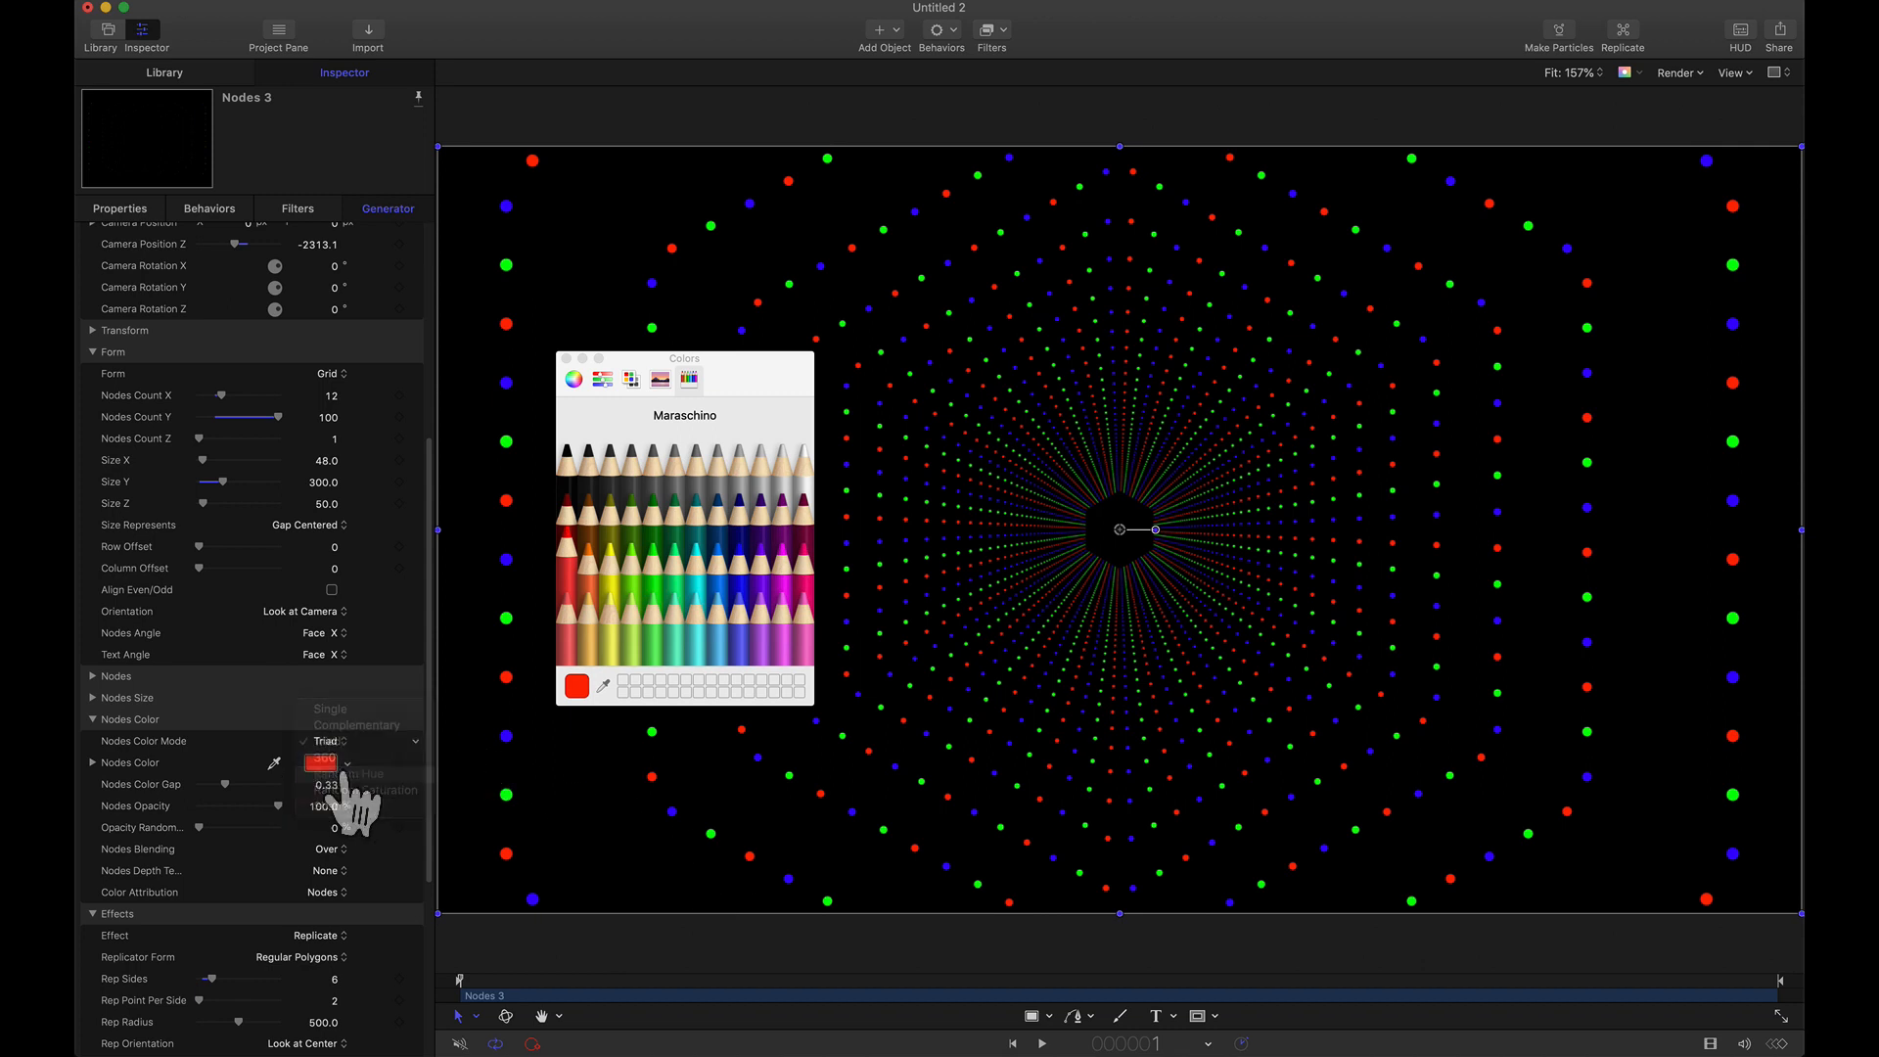
Change the Nodes Color to green using the HSB sliders with a hue of 132°.
click(600, 381)
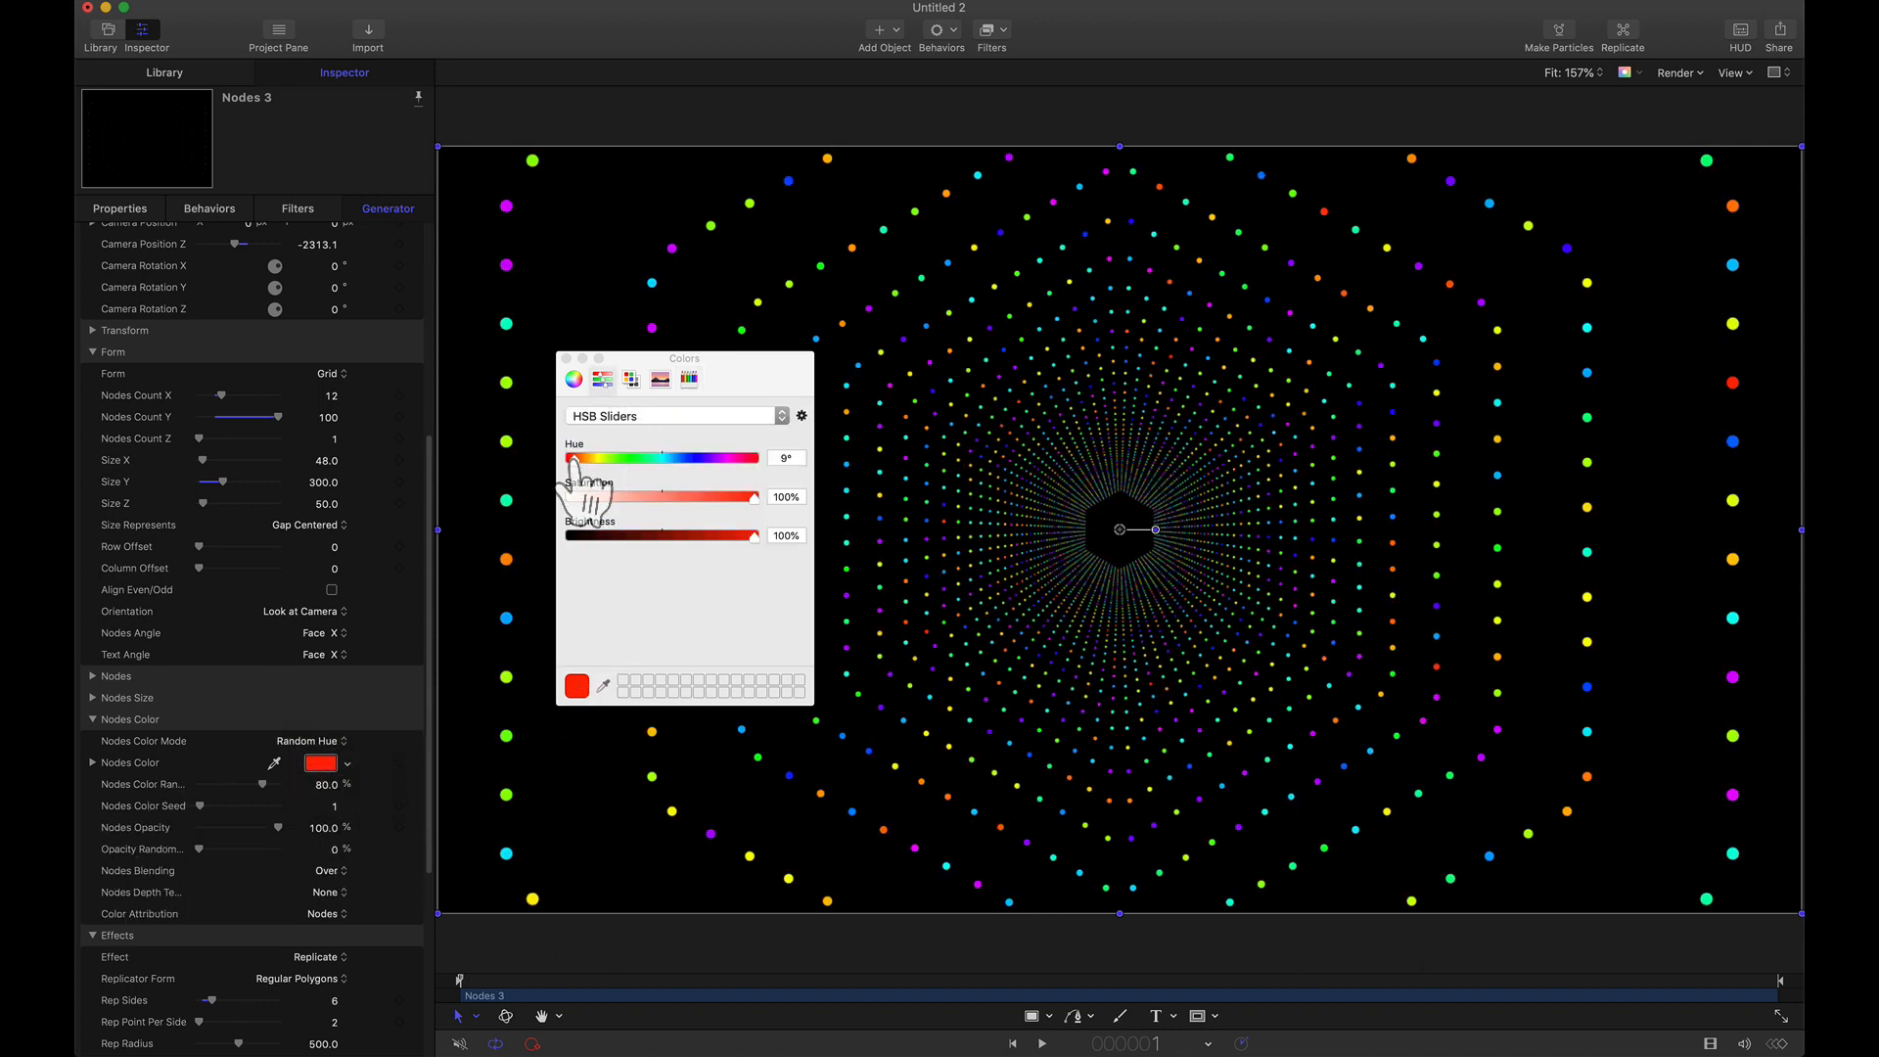
drag(573, 460, 644, 463)
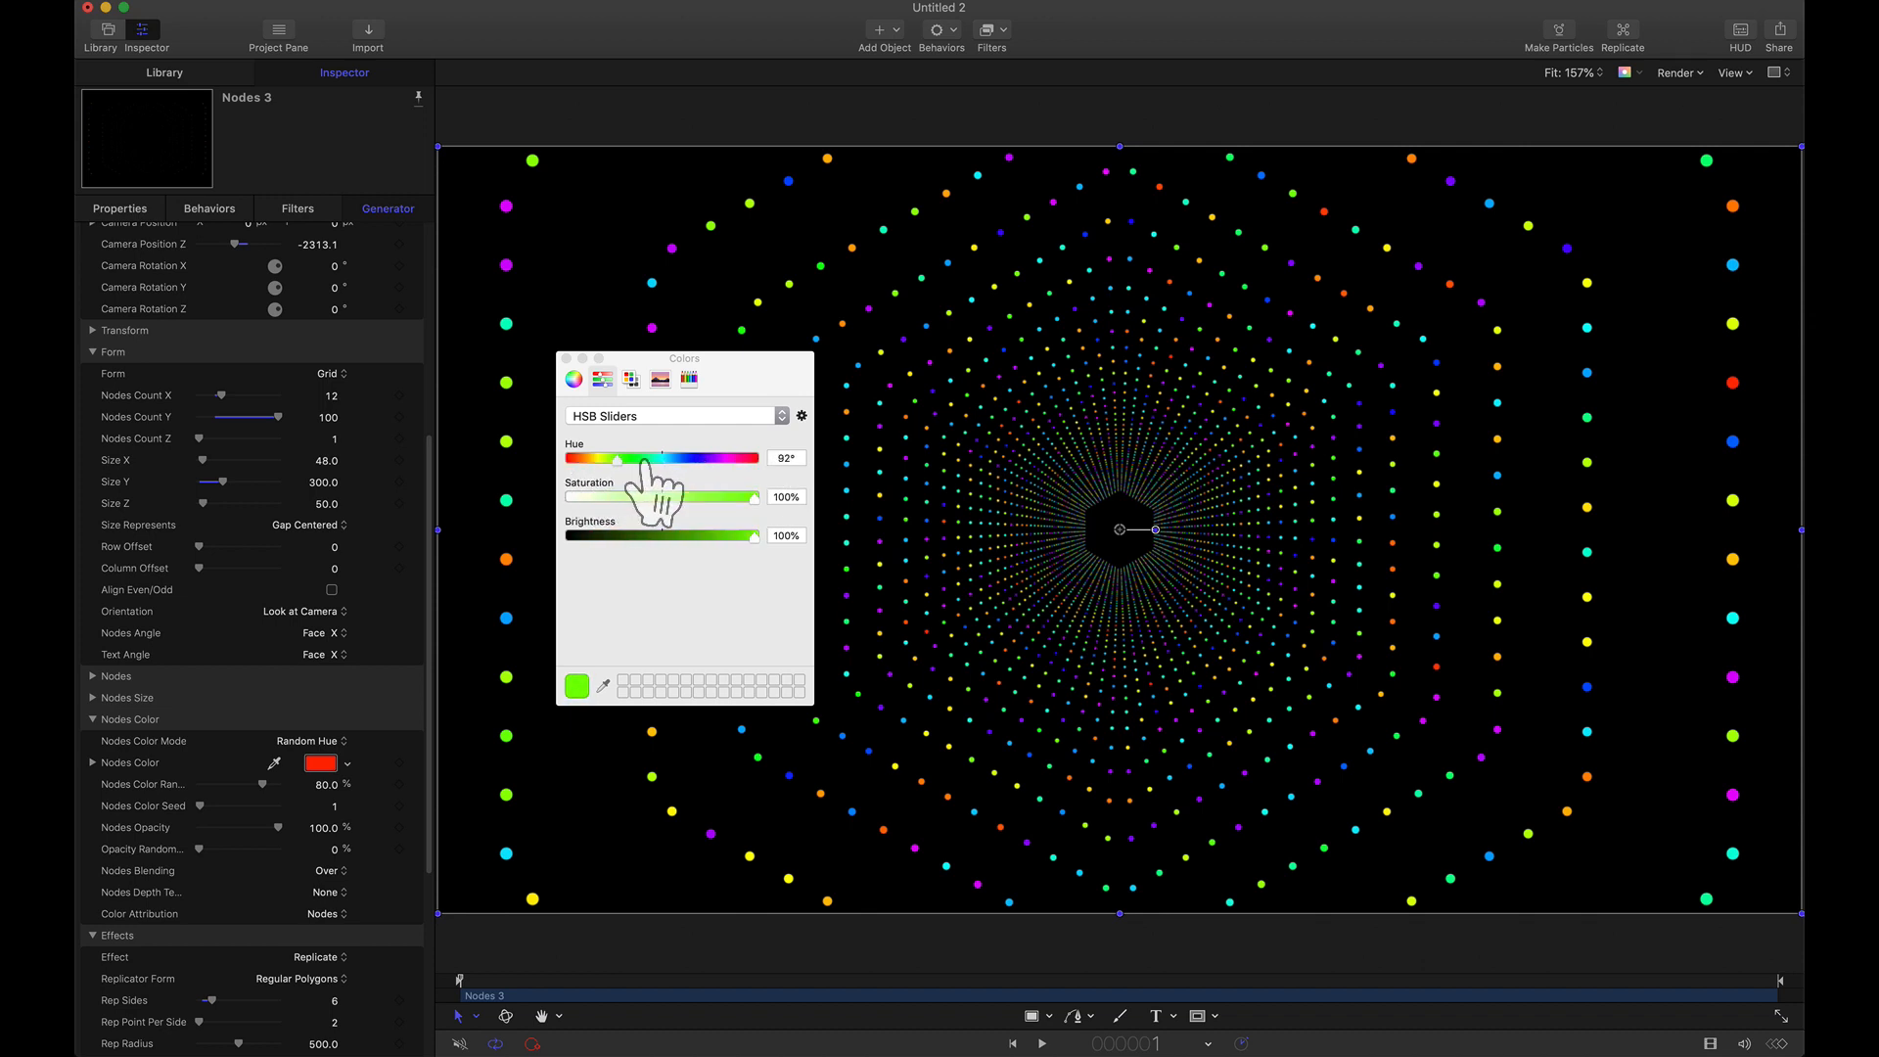
click(320, 764)
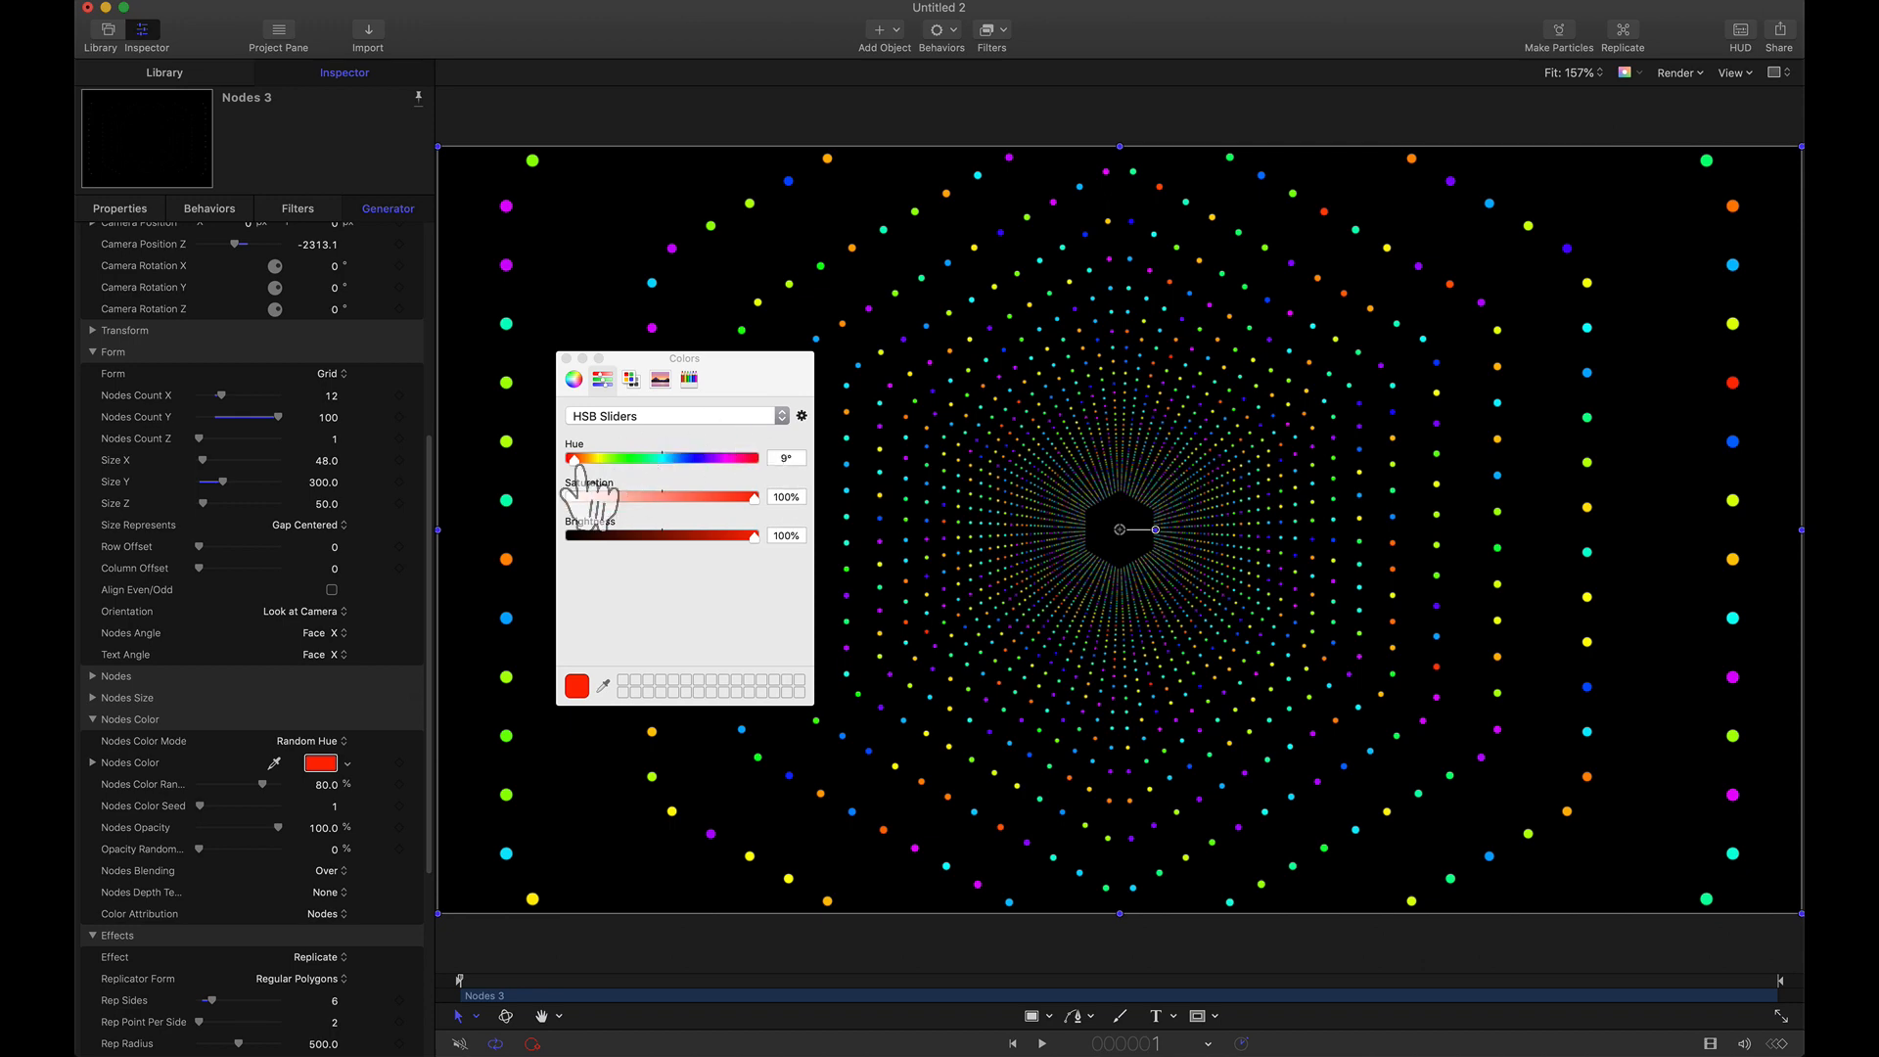
drag(577, 462, 634, 466)
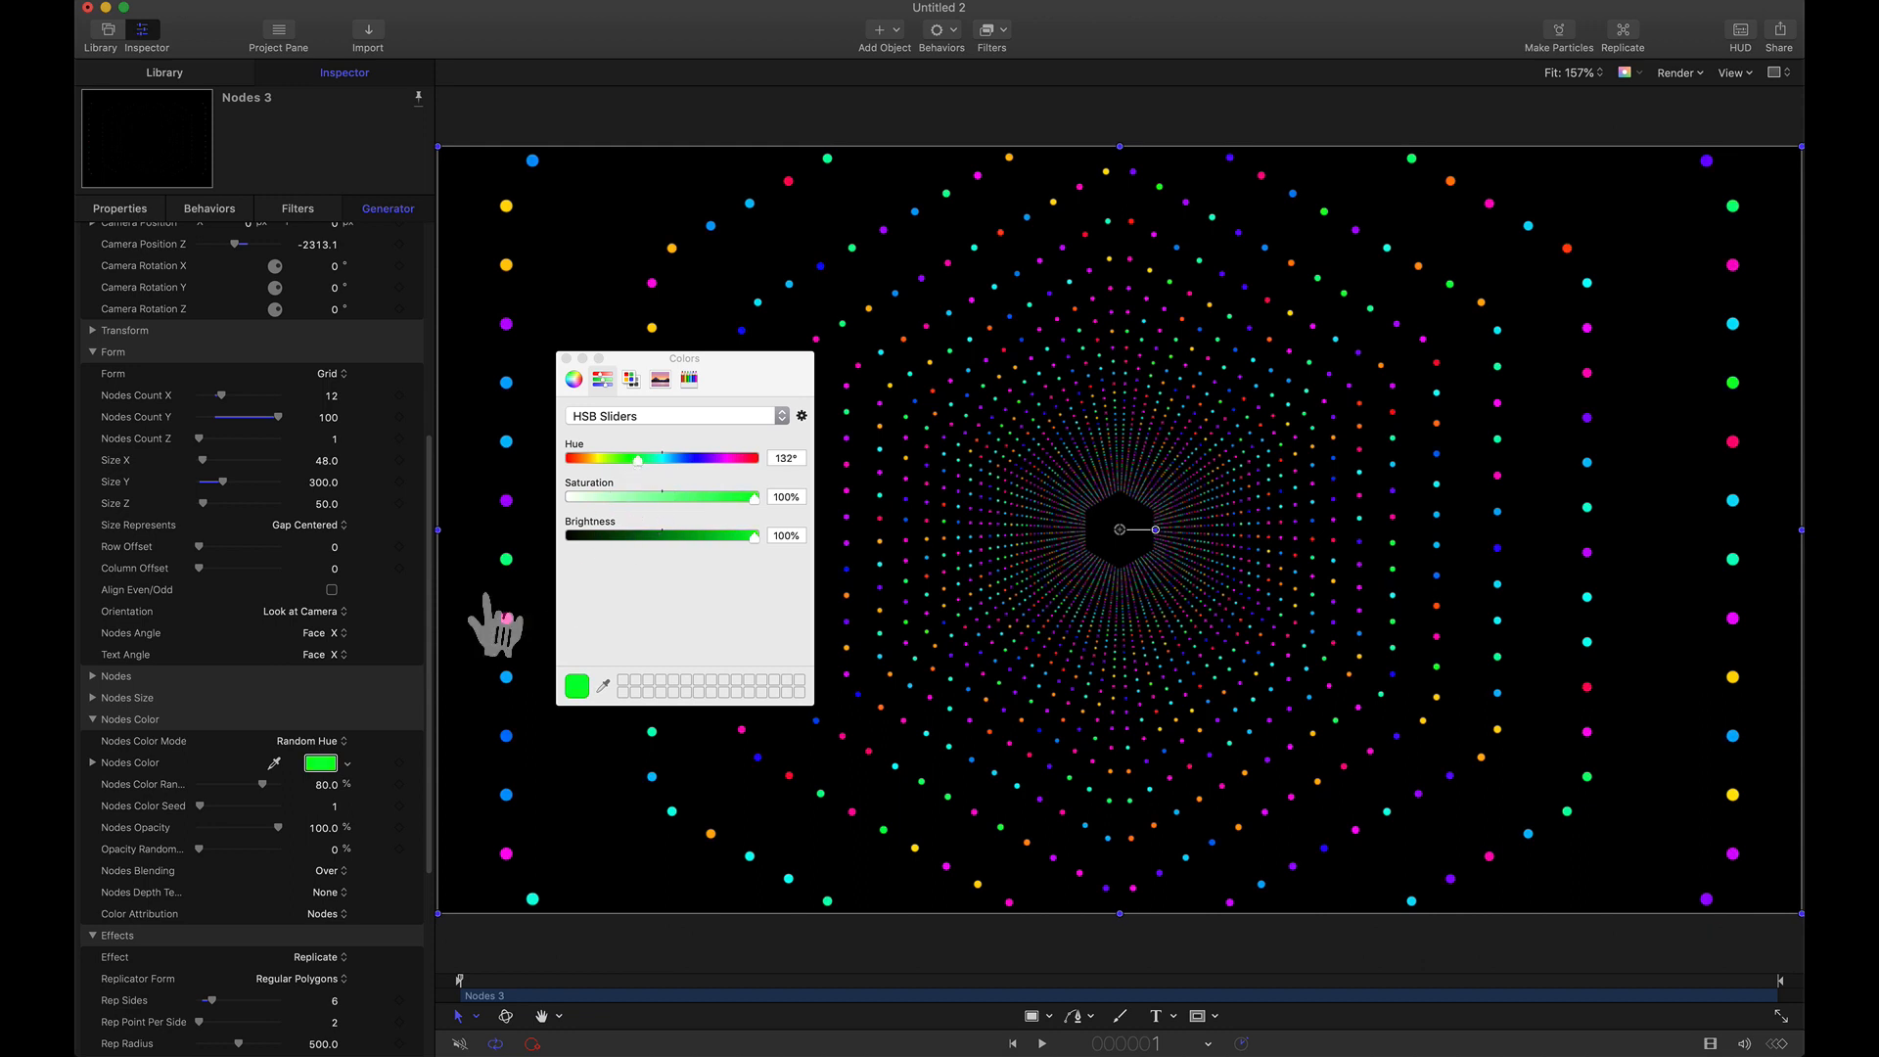
Try the Random Saturation color mode on the nodes and vary the Nodes Color's saturation.
click(305, 744)
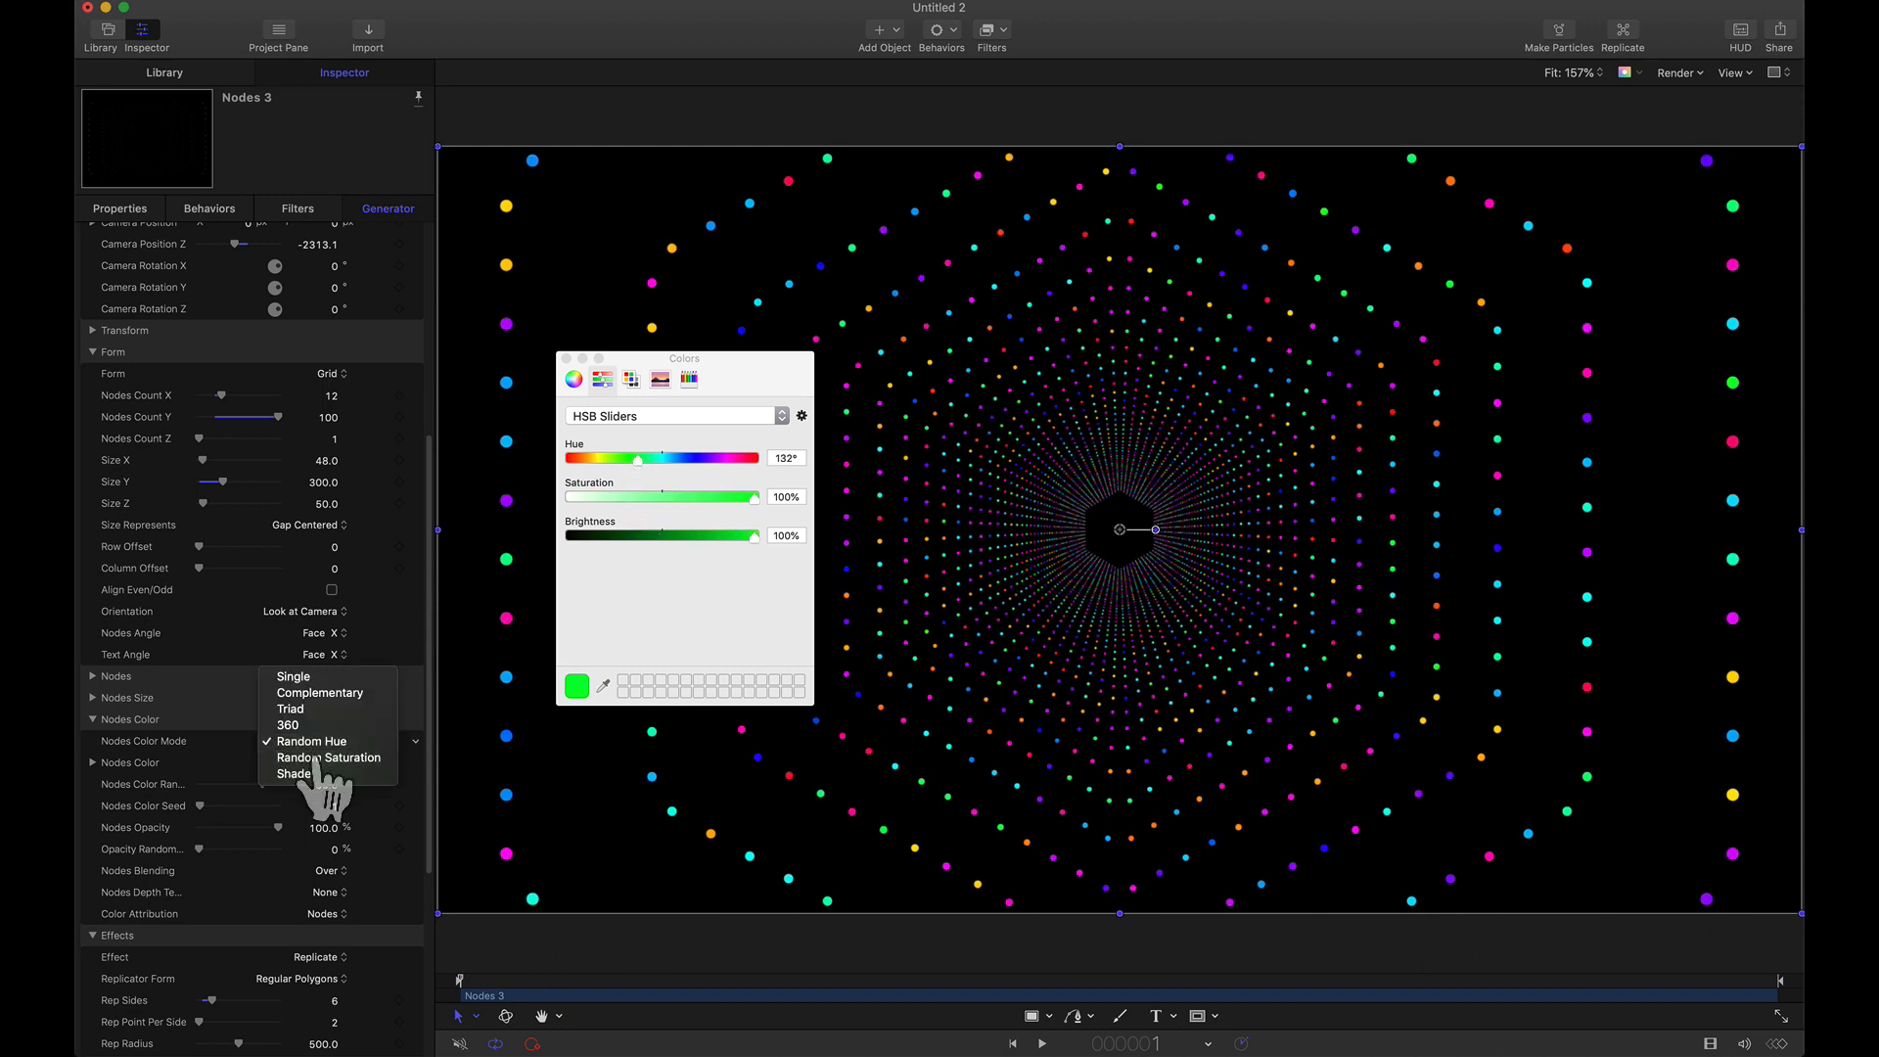
click(311, 757)
mouse_move(754, 499)
mouse_down()
mouse_move(600, 501)
mouse_move(772, 501)
mouse_up()
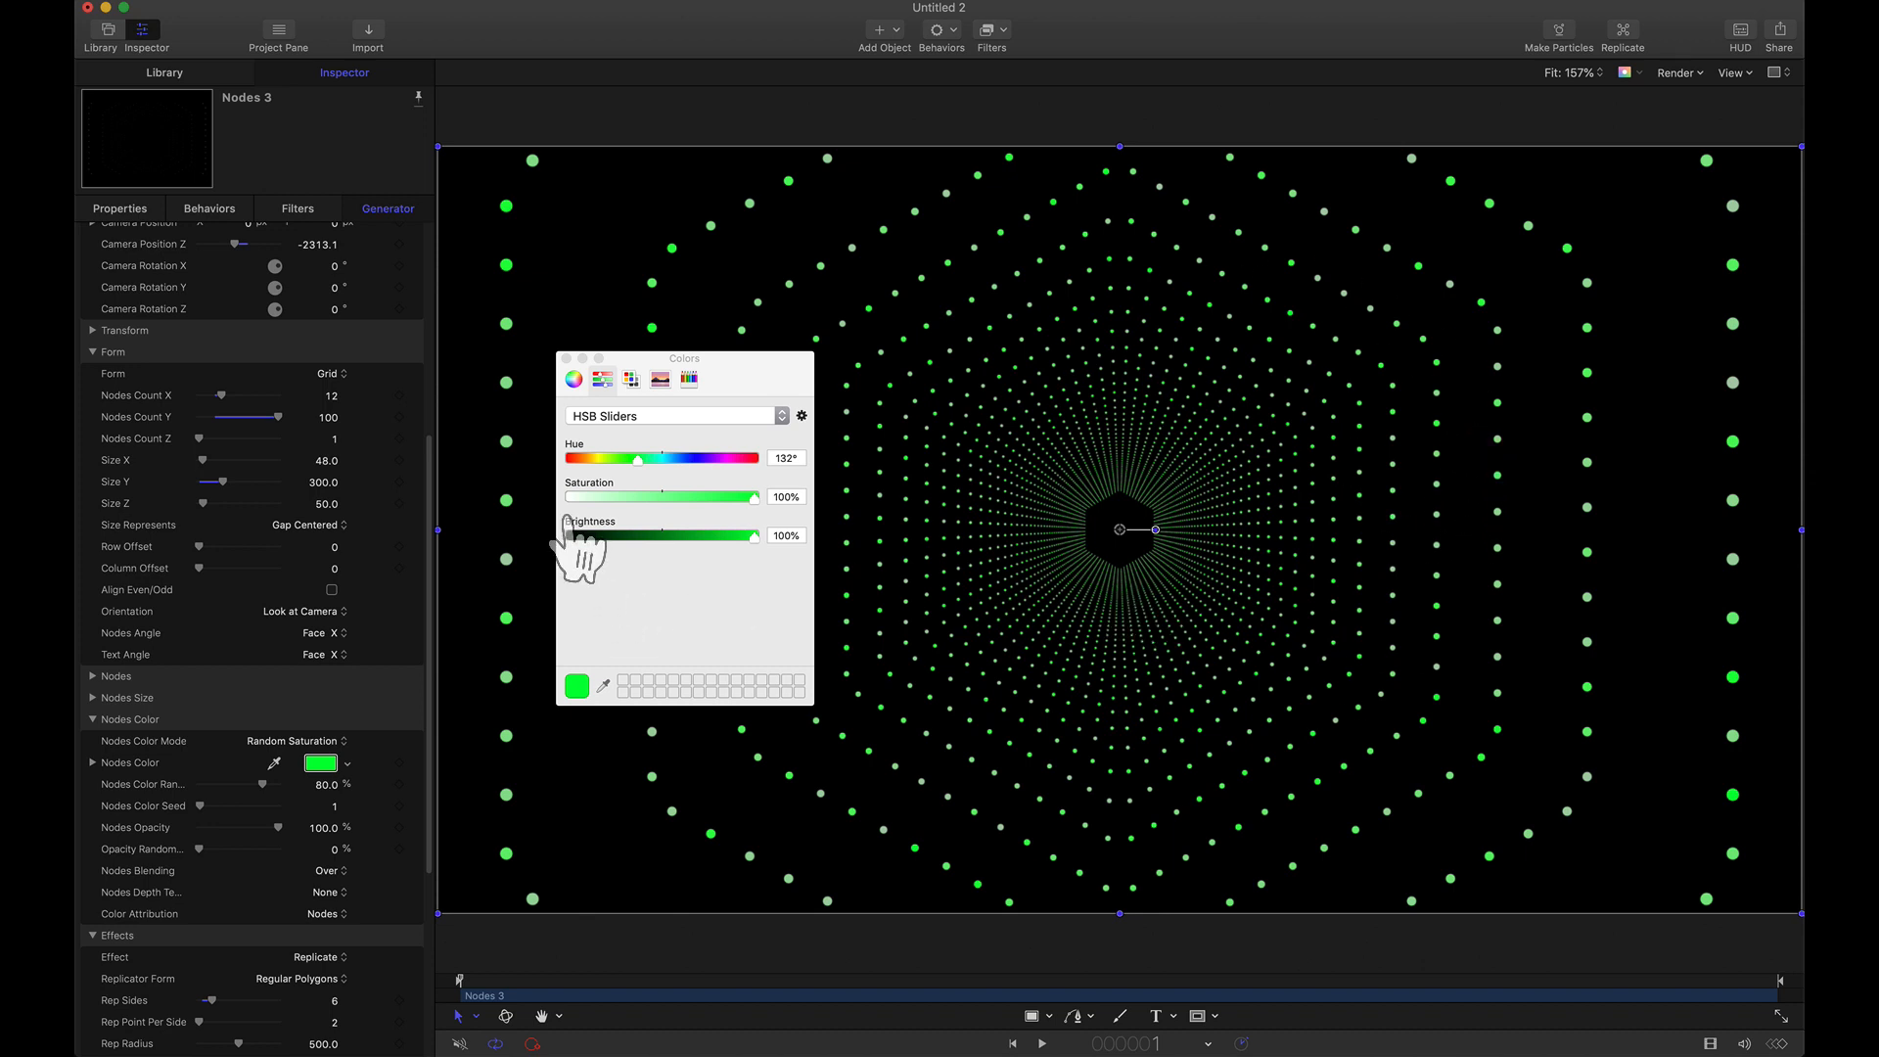
Set Nodes Color Mode back to Complementary.
click(299, 741)
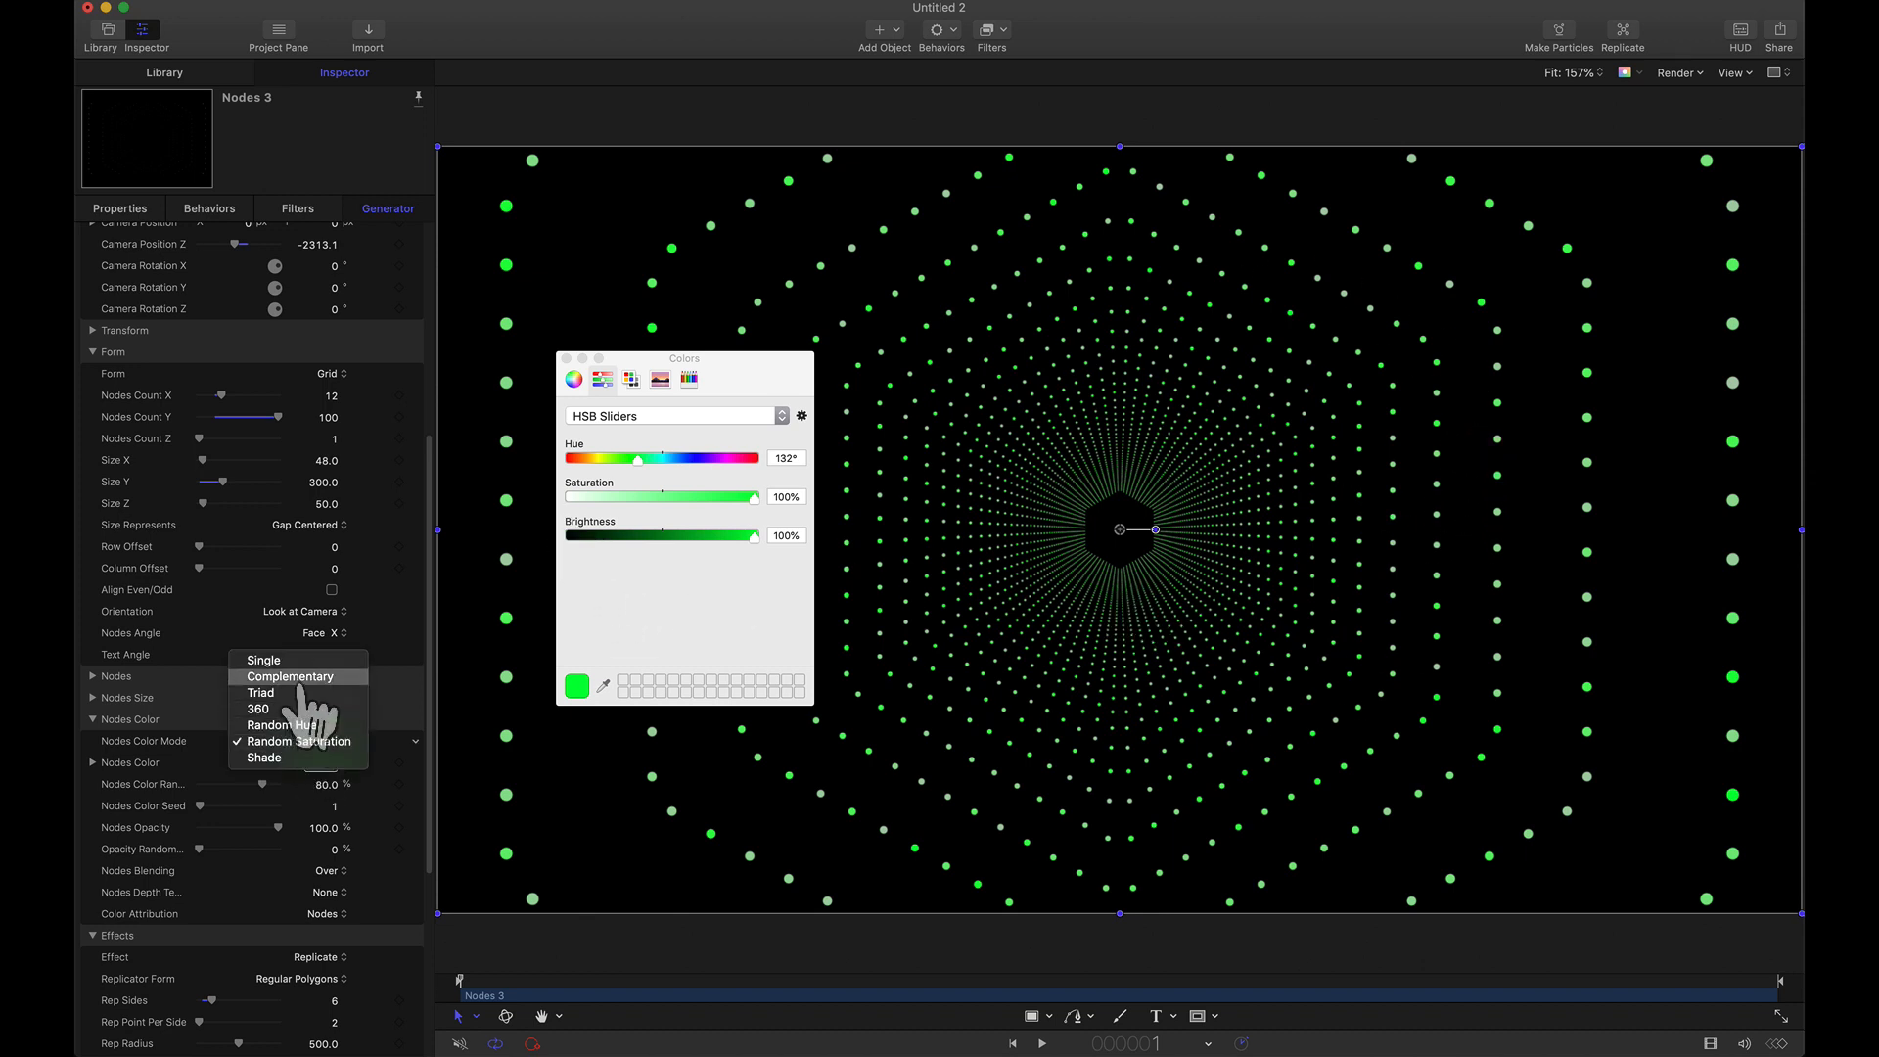
click(311, 709)
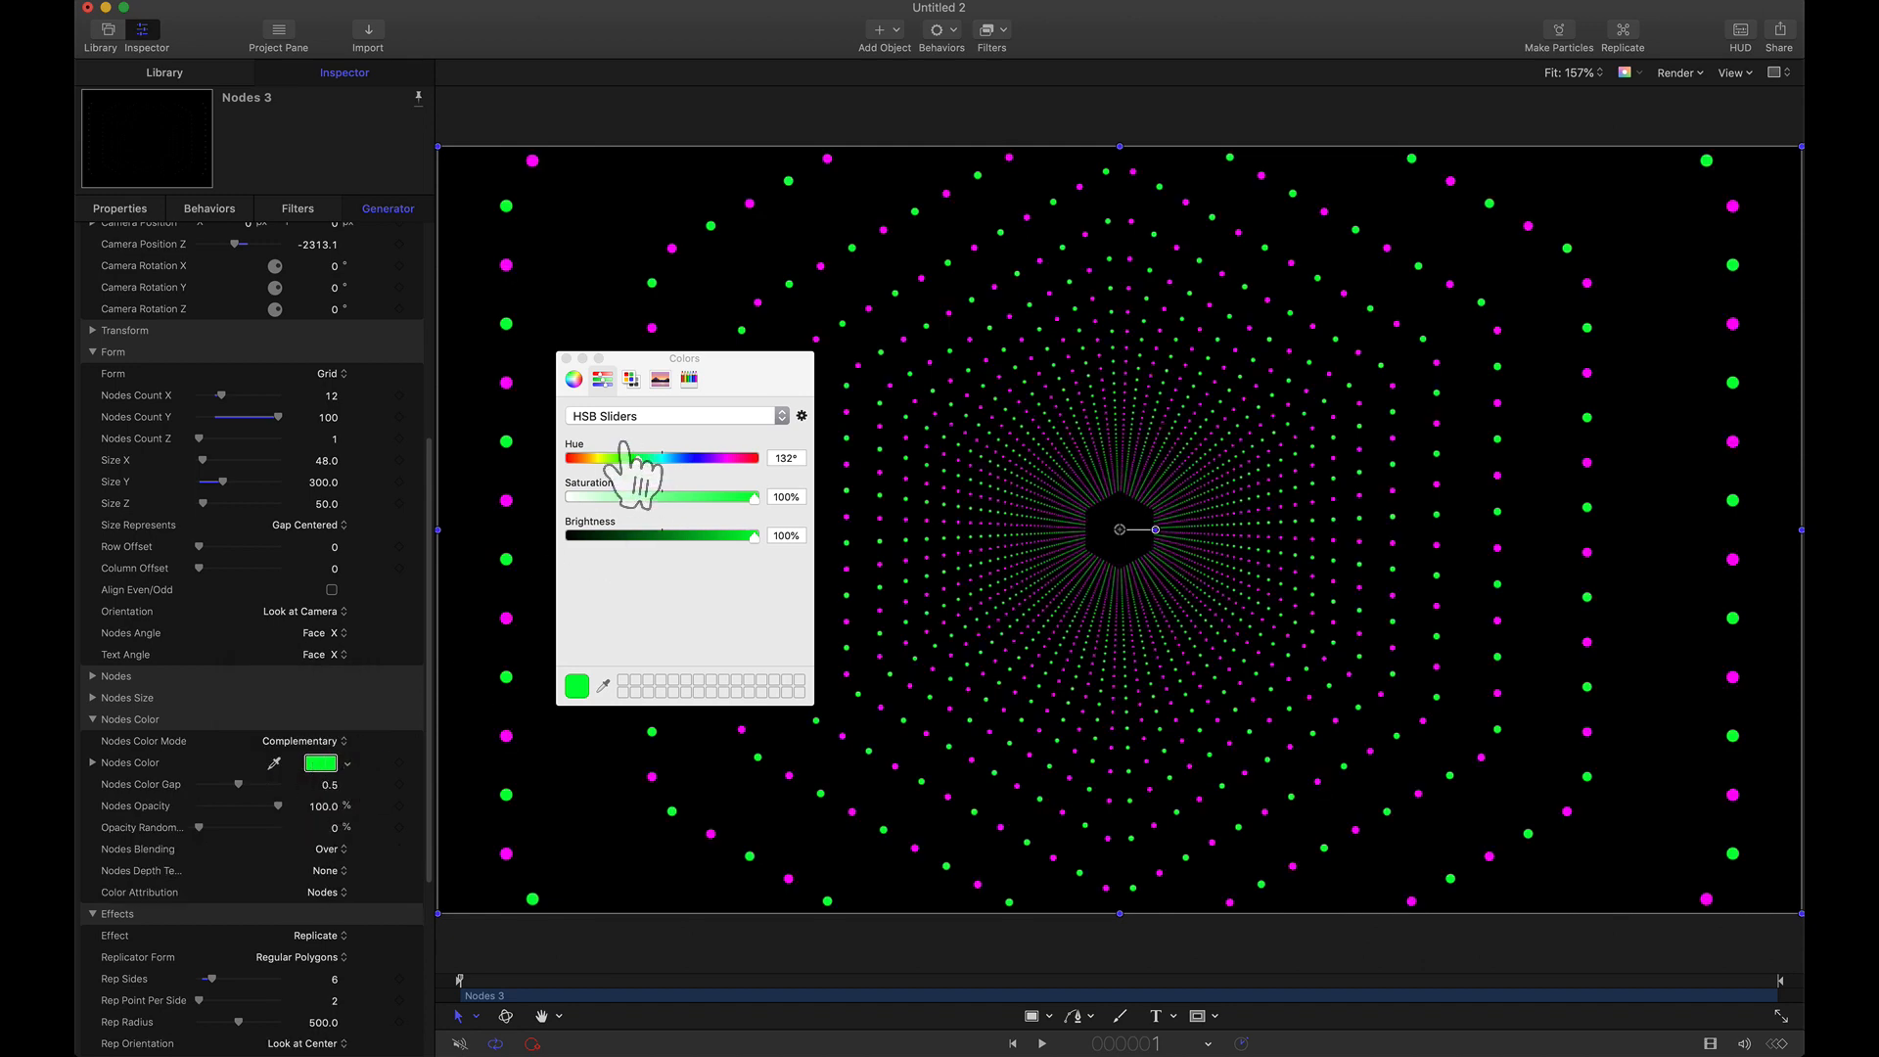
Change the Nodes Color to blue with a hue of 247° and turn on Lines for the generator.
drag(691, 460, 696, 458)
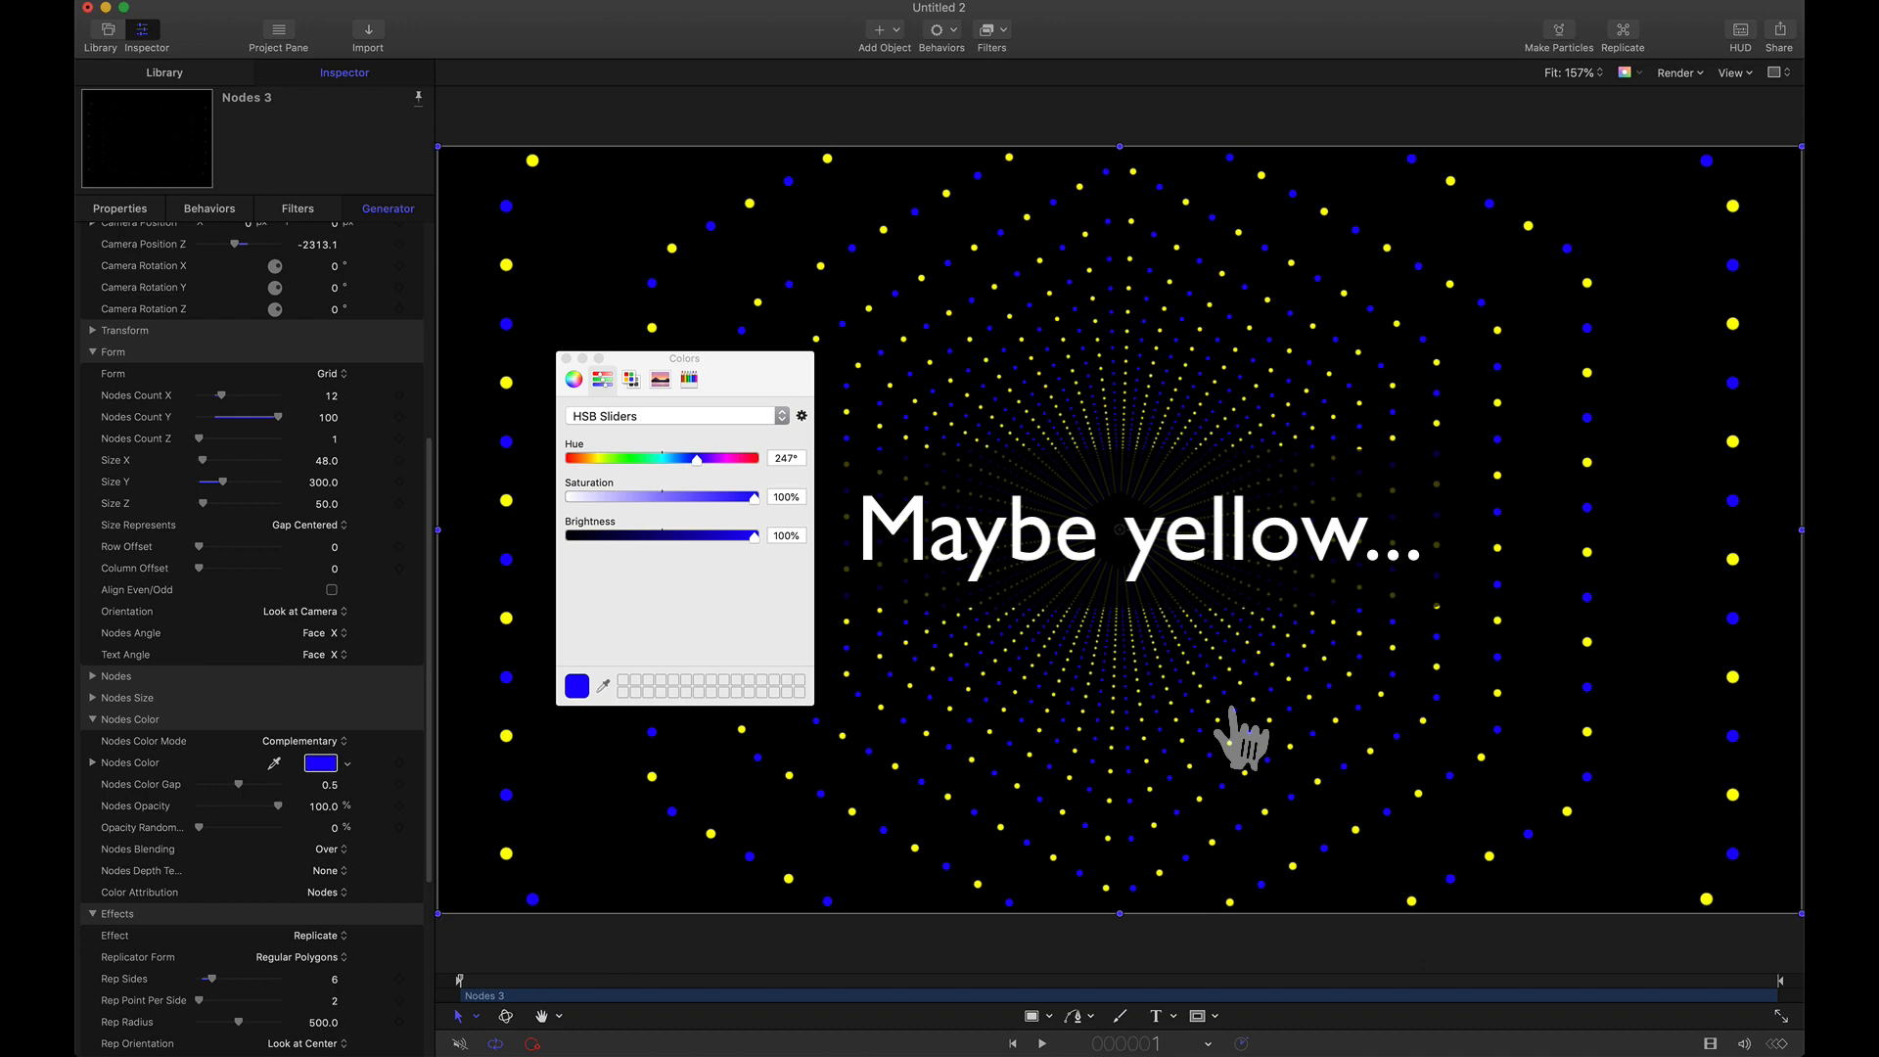
scroll(432, 550, up, 10)
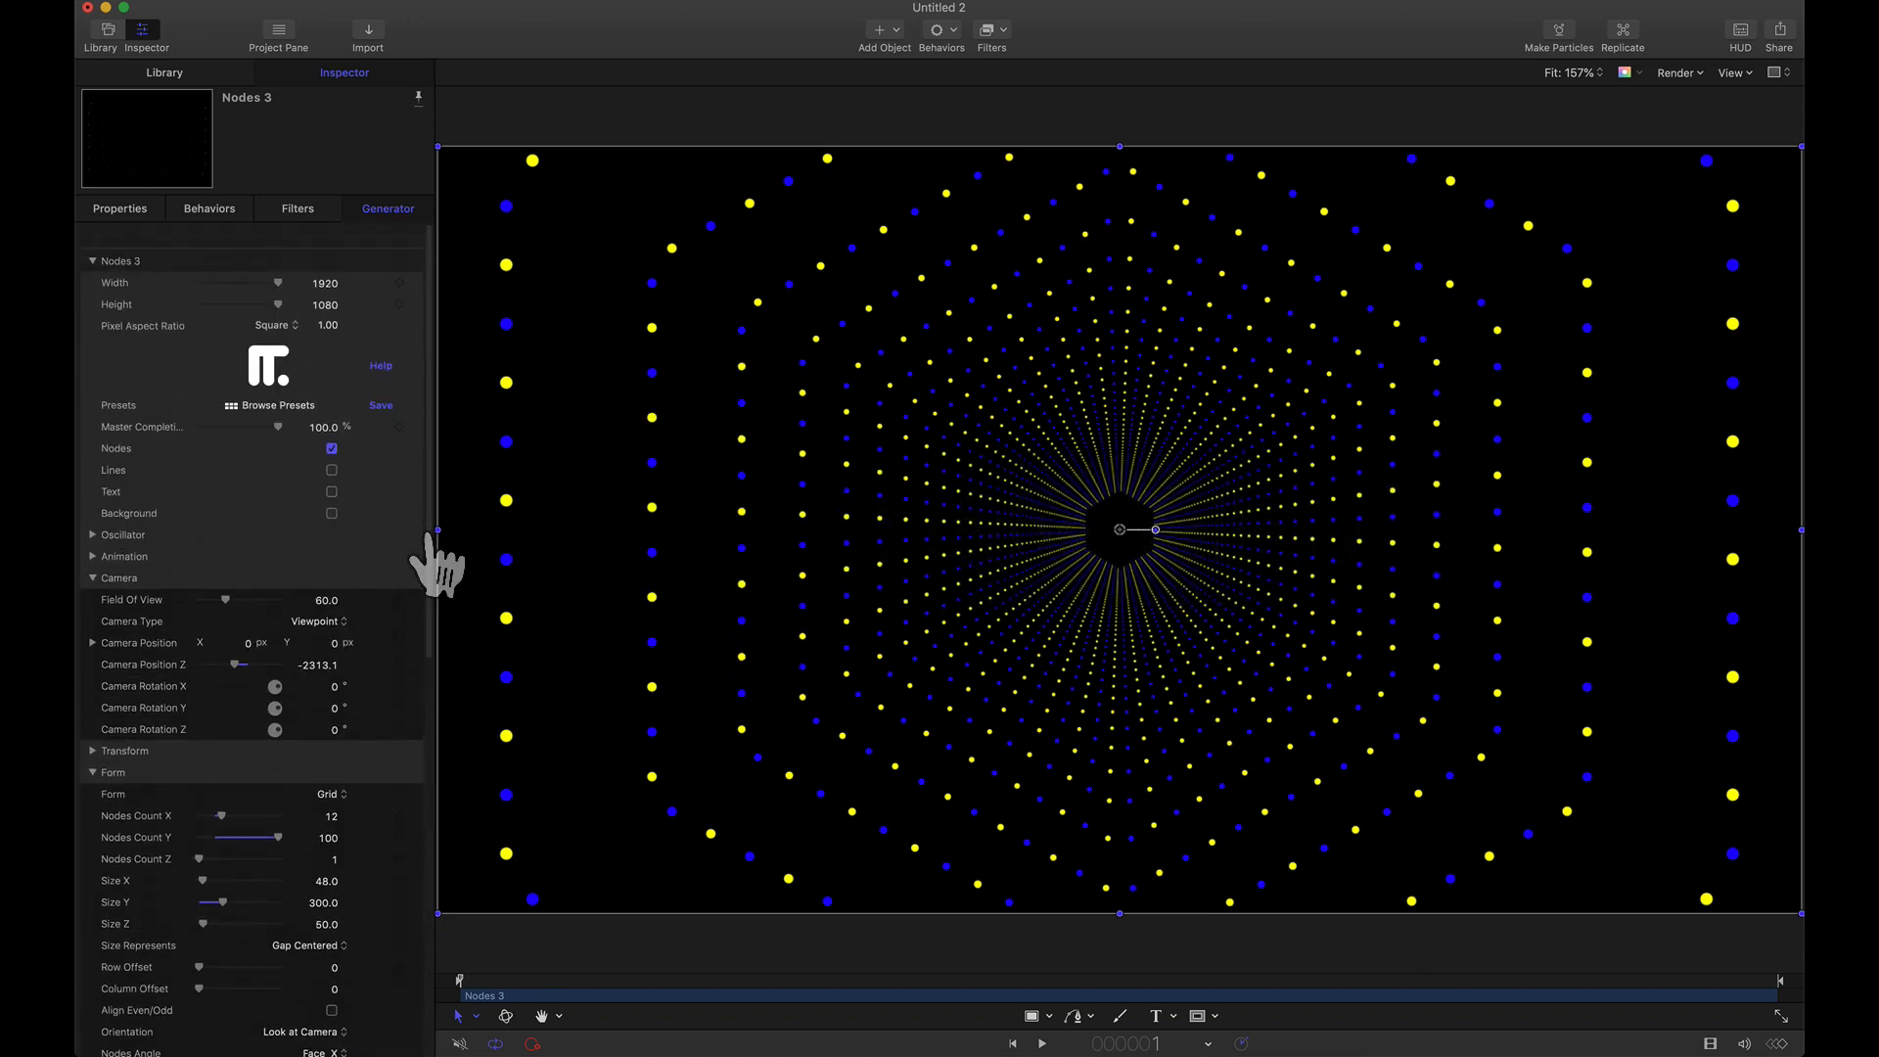
scroll(430, 562, down, 1)
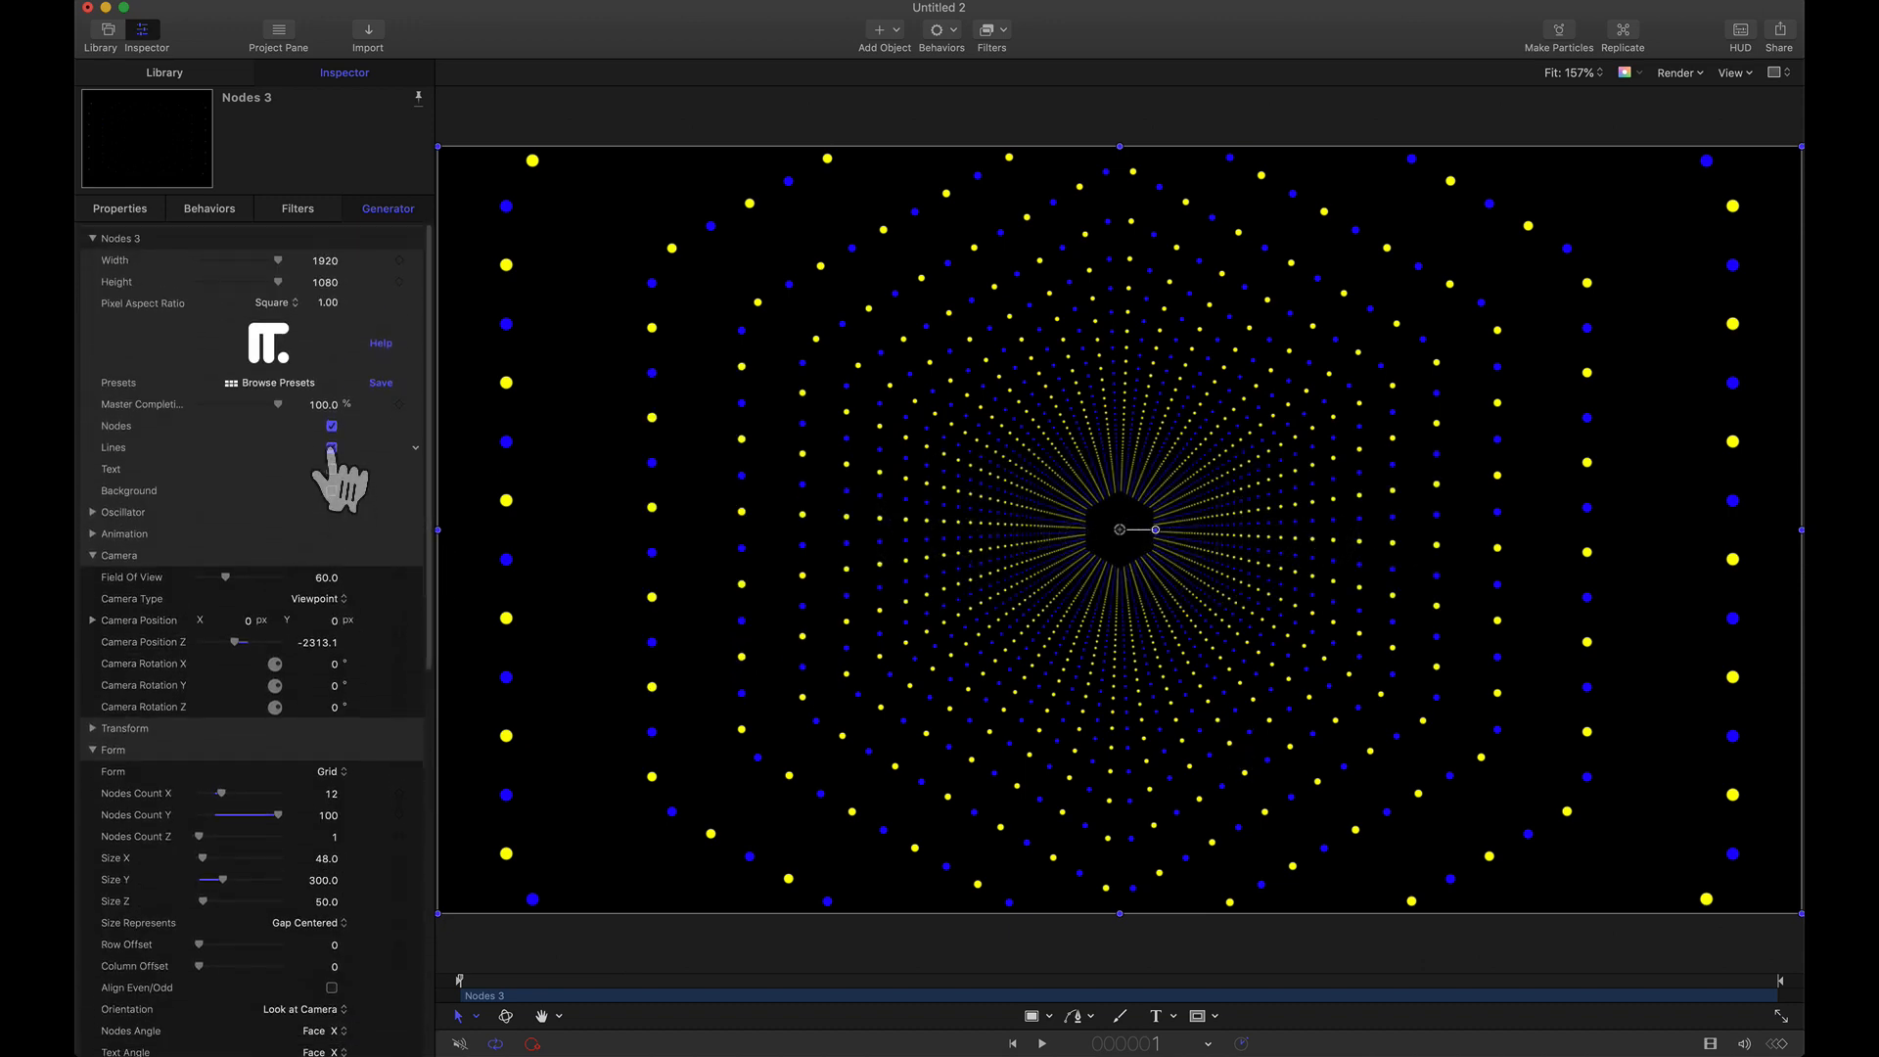
click(331, 447)
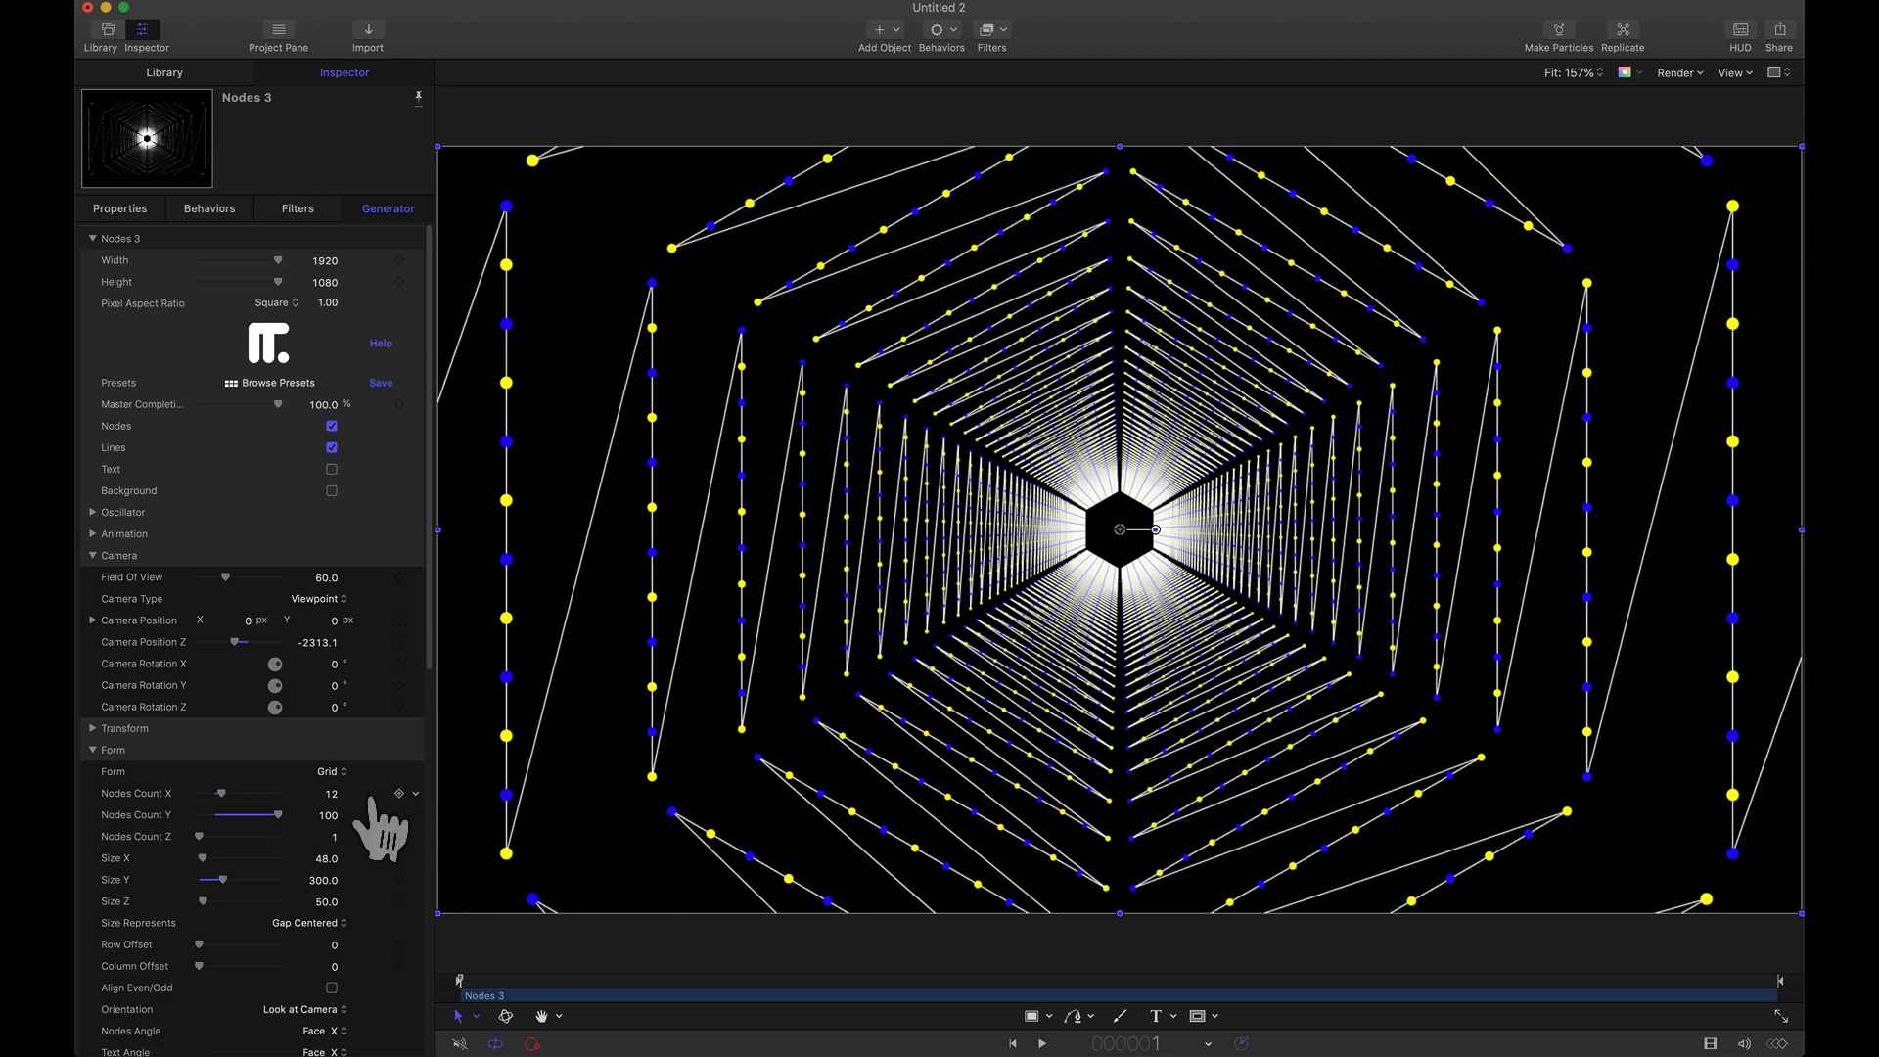
Try several Loop Steps values for the line connections, including 4, 5 and 6.
scroll(430, 685, down, 15)
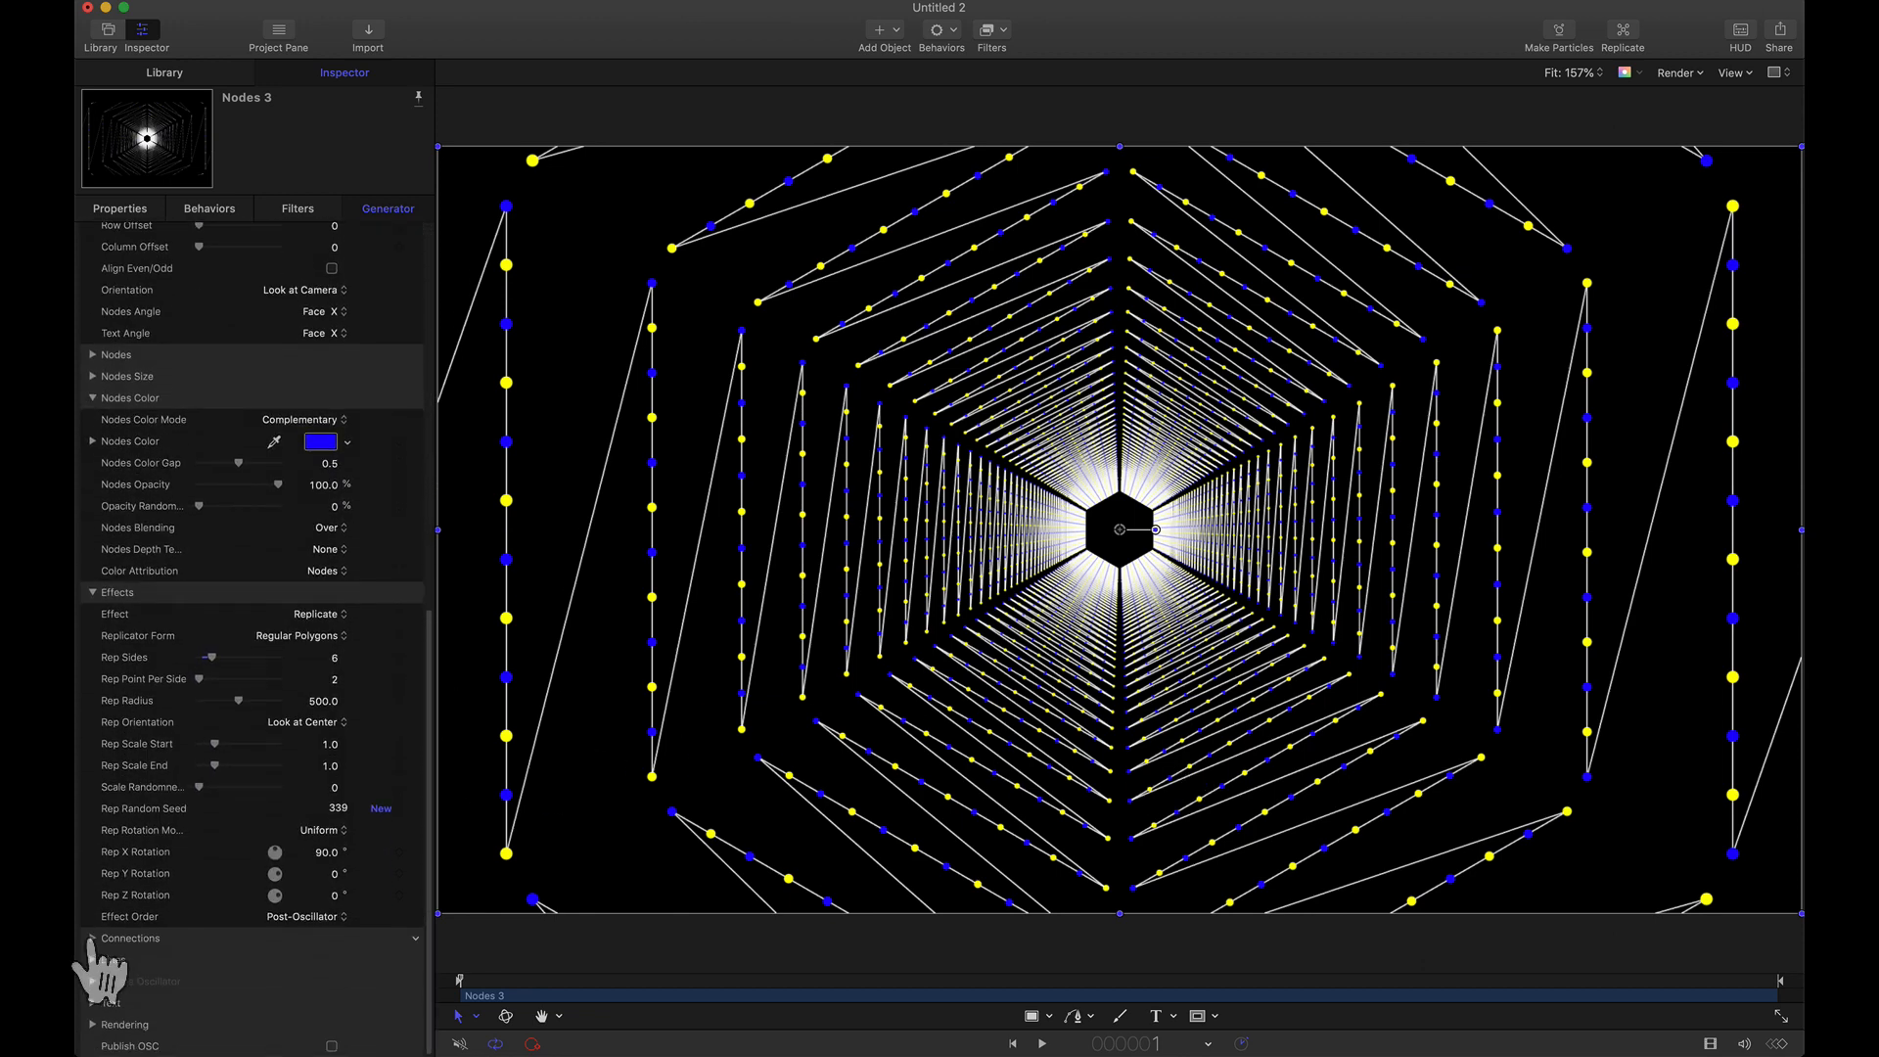
click(93, 937)
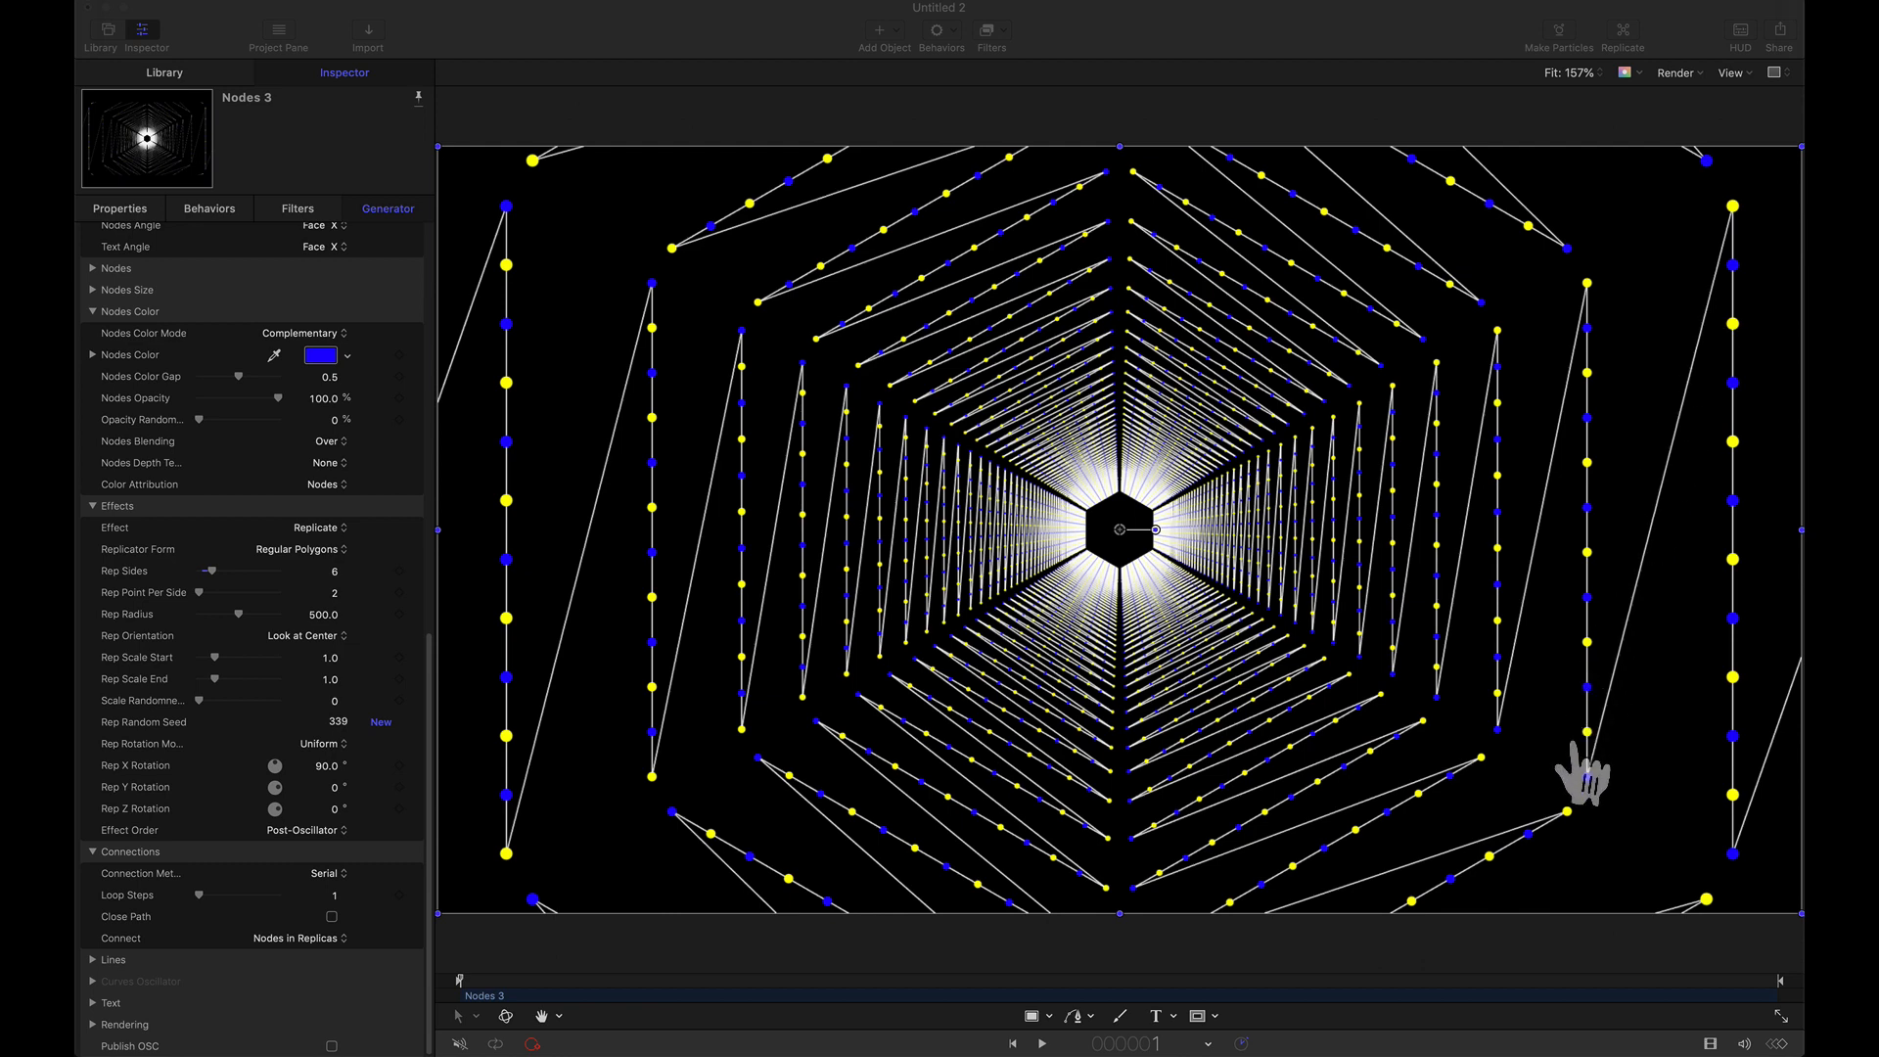
click(335, 896)
text(3)
key(Return)
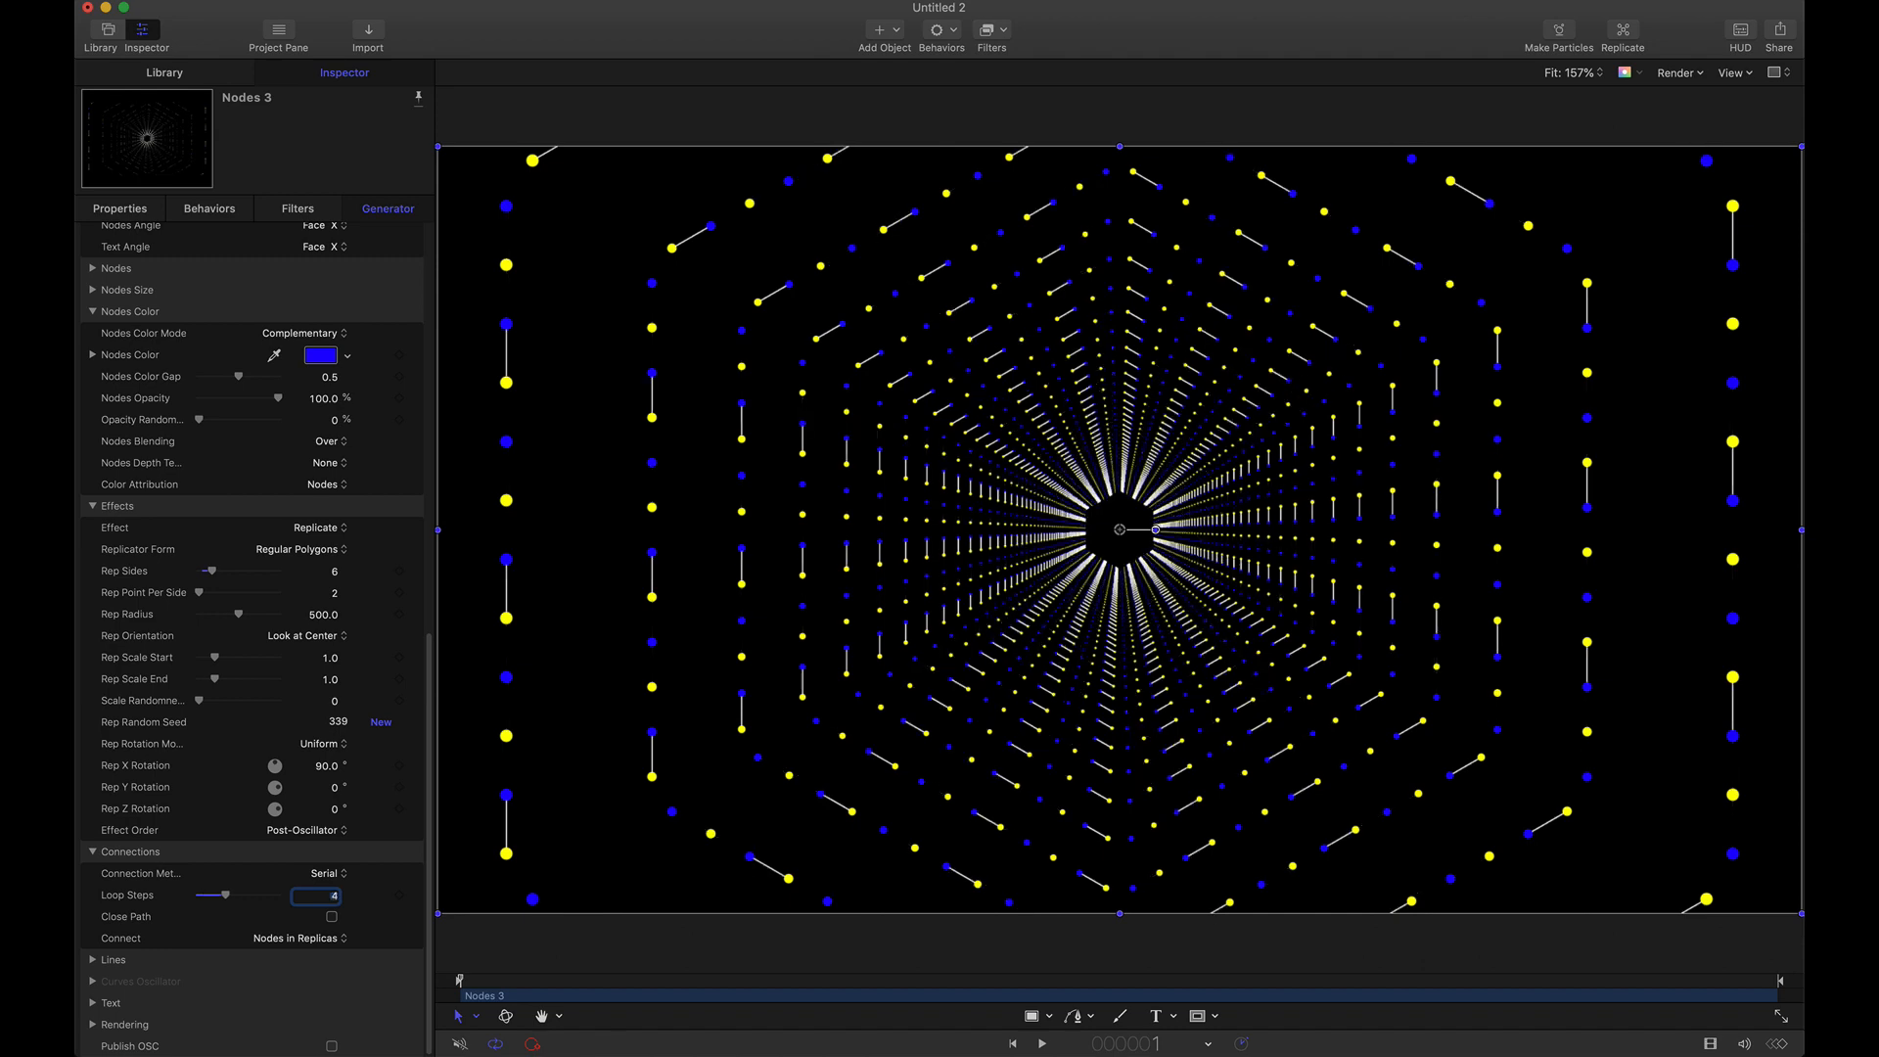
text(5)
key(Return)
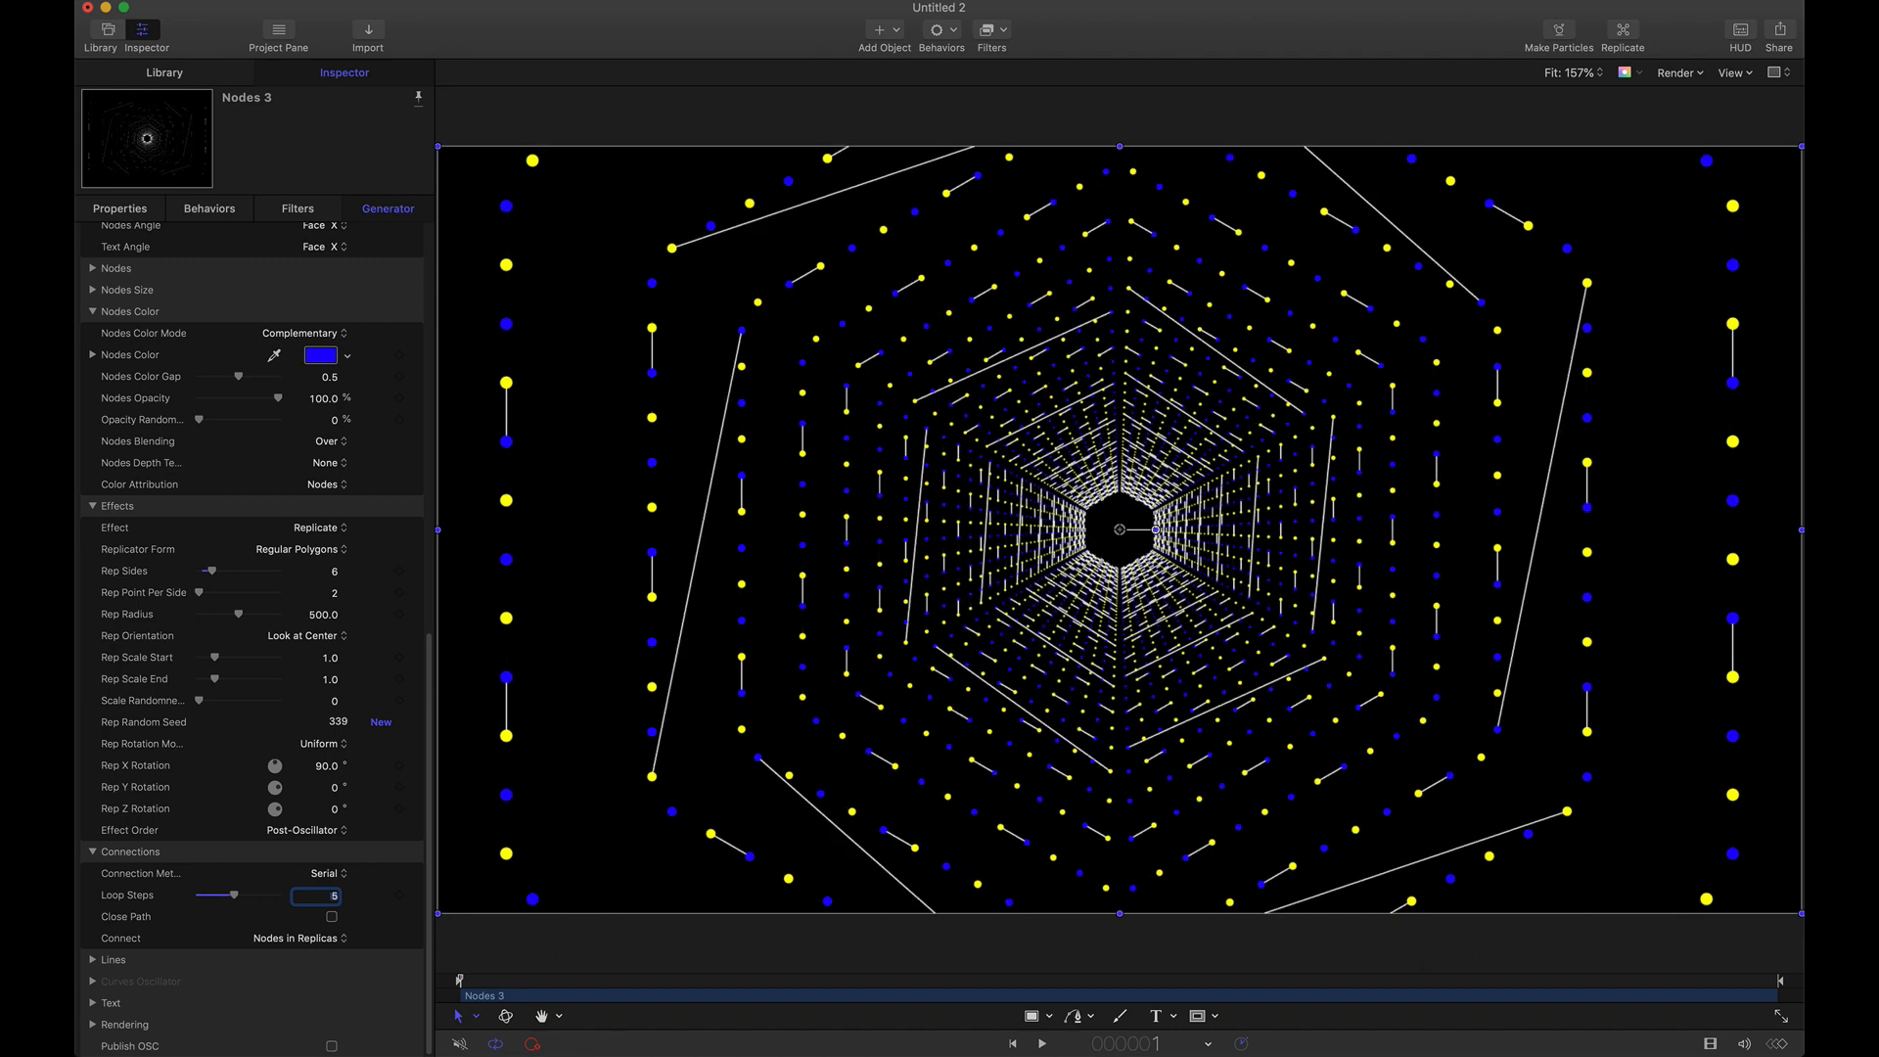
text(4)
key(Return)
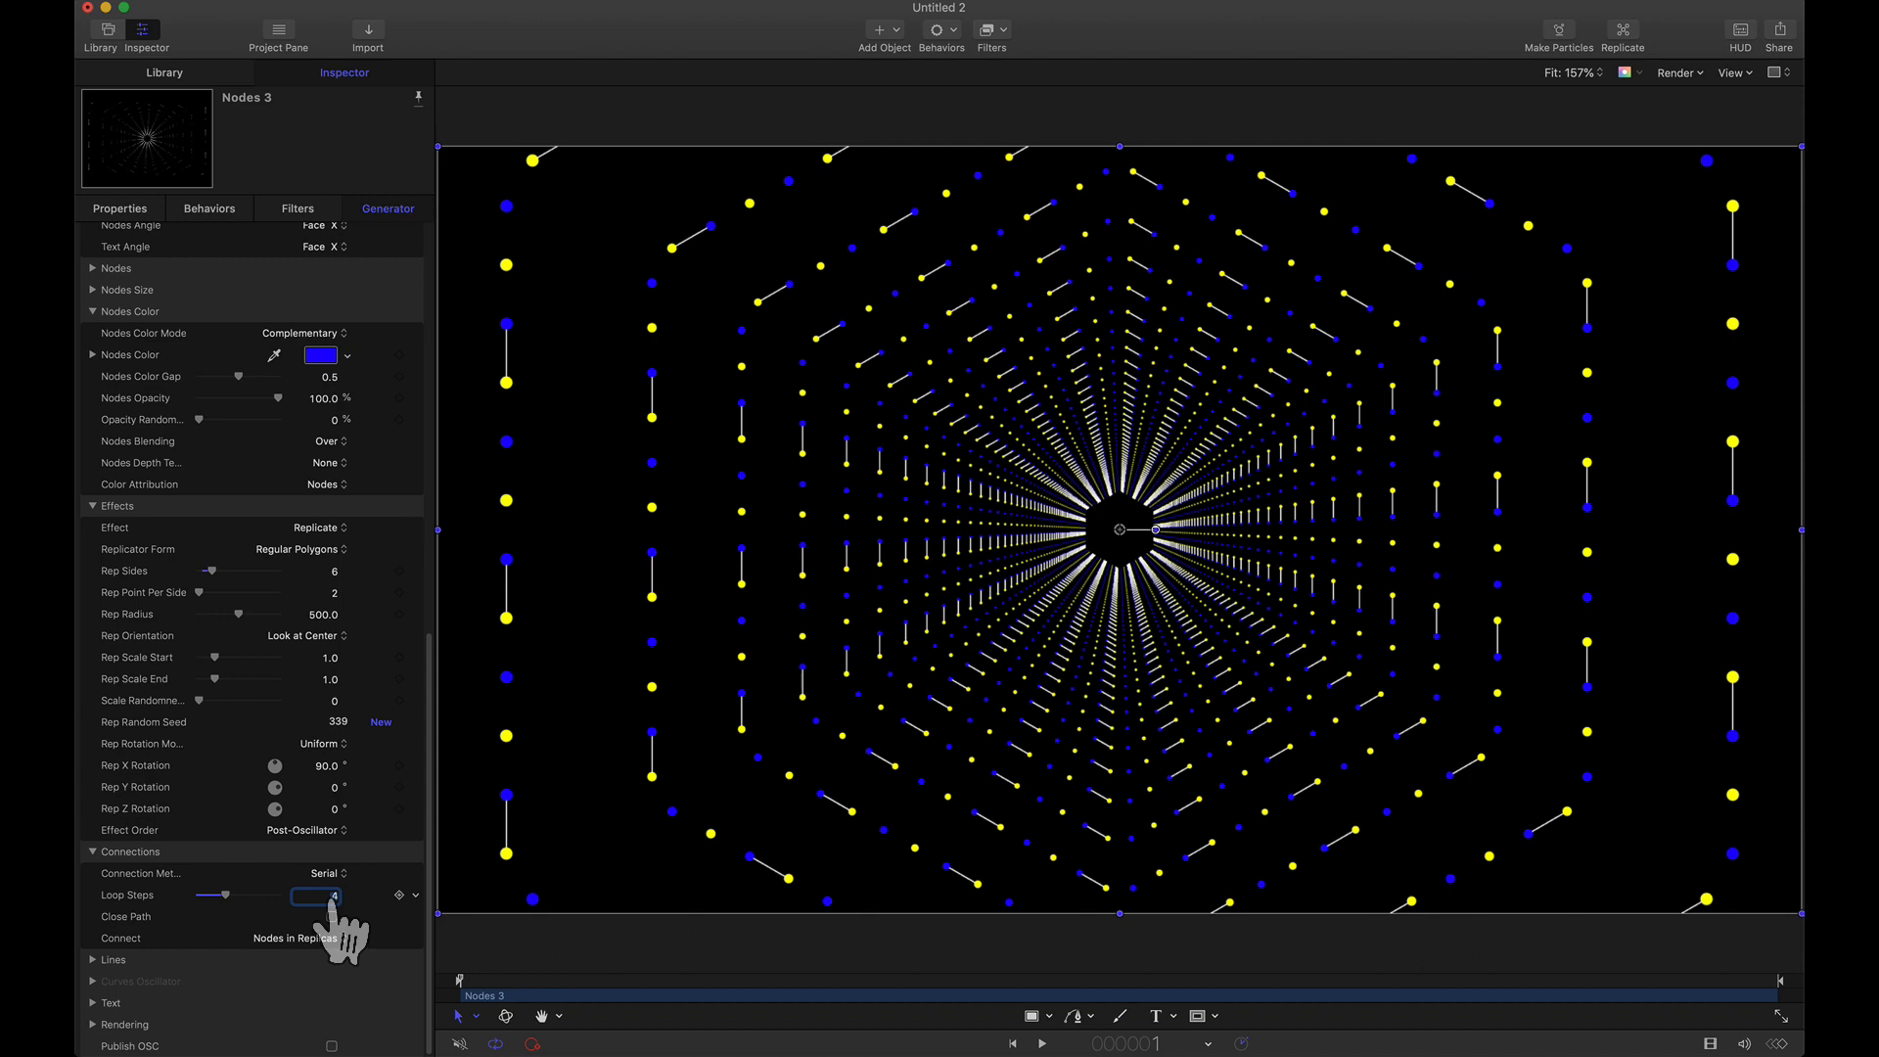
drag(332, 896, 349, 896)
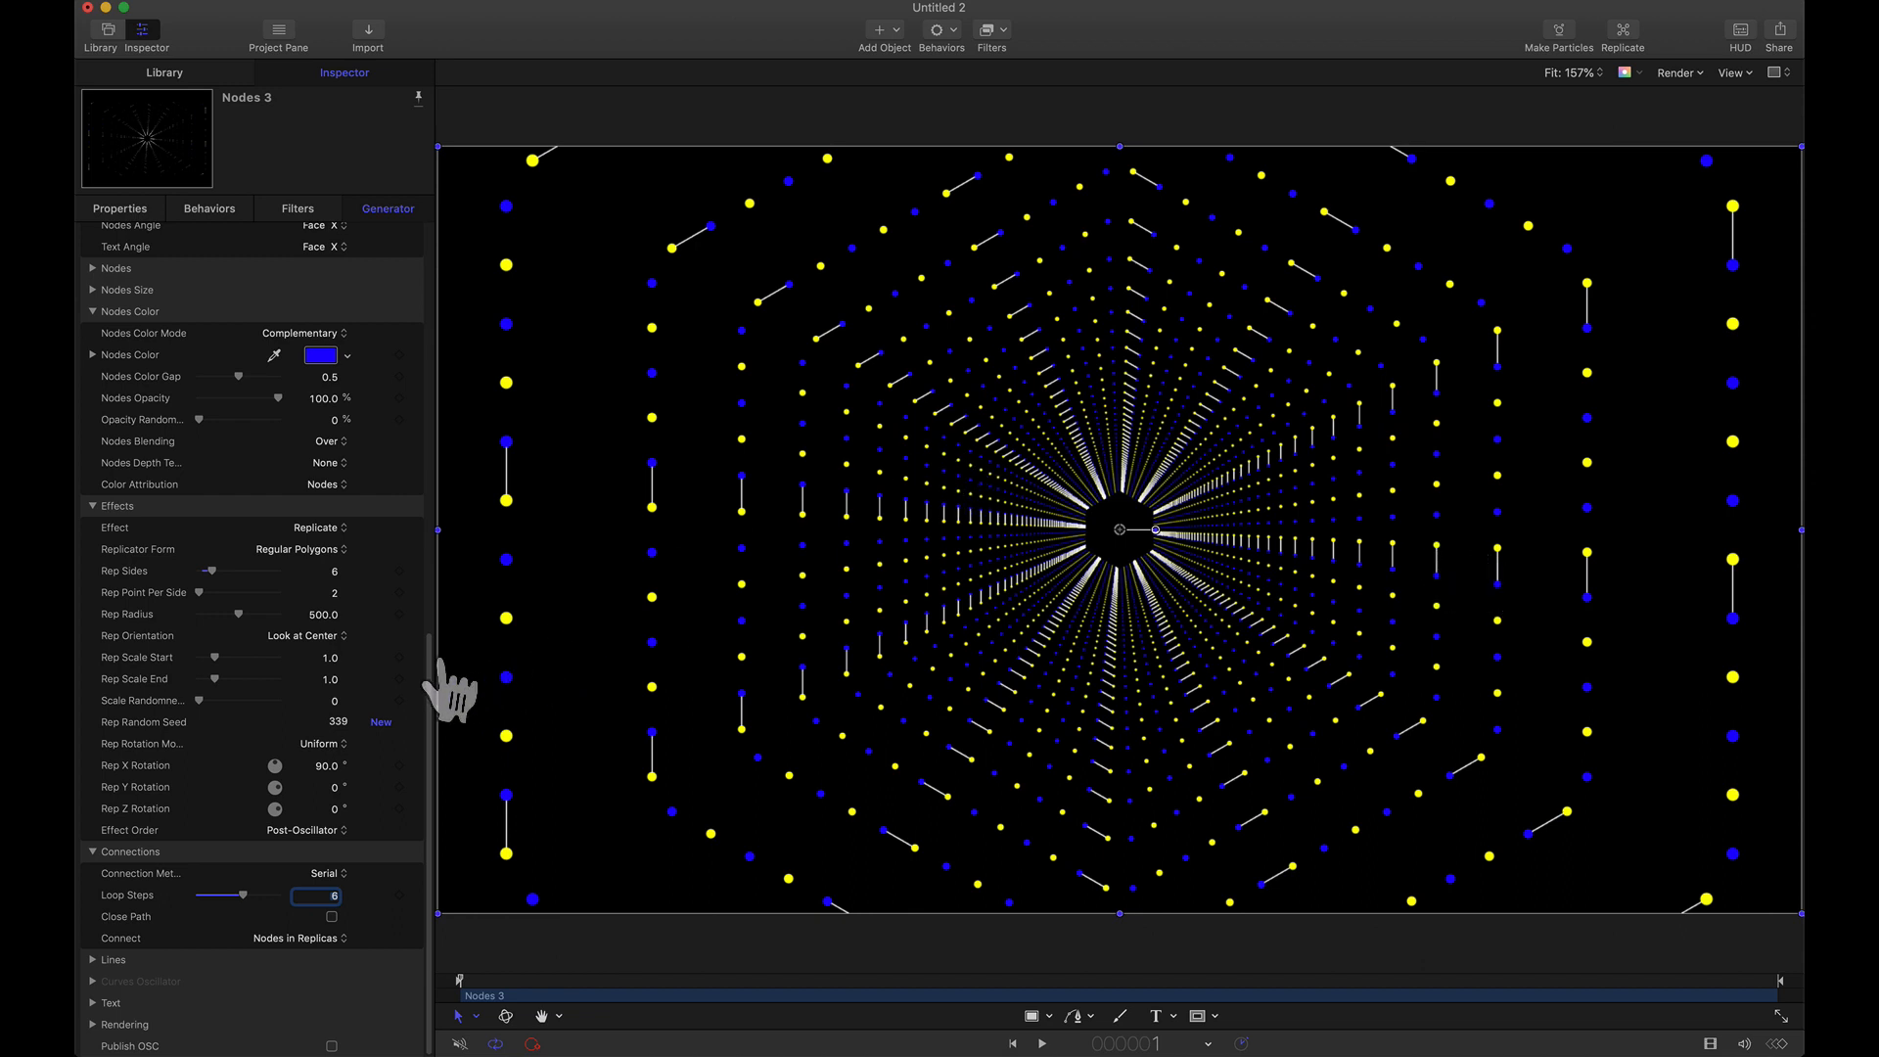
Set the grid form's Nodes Count X to 100 and Nodes Count Y to 12.
scroll(431, 689, up, 10)
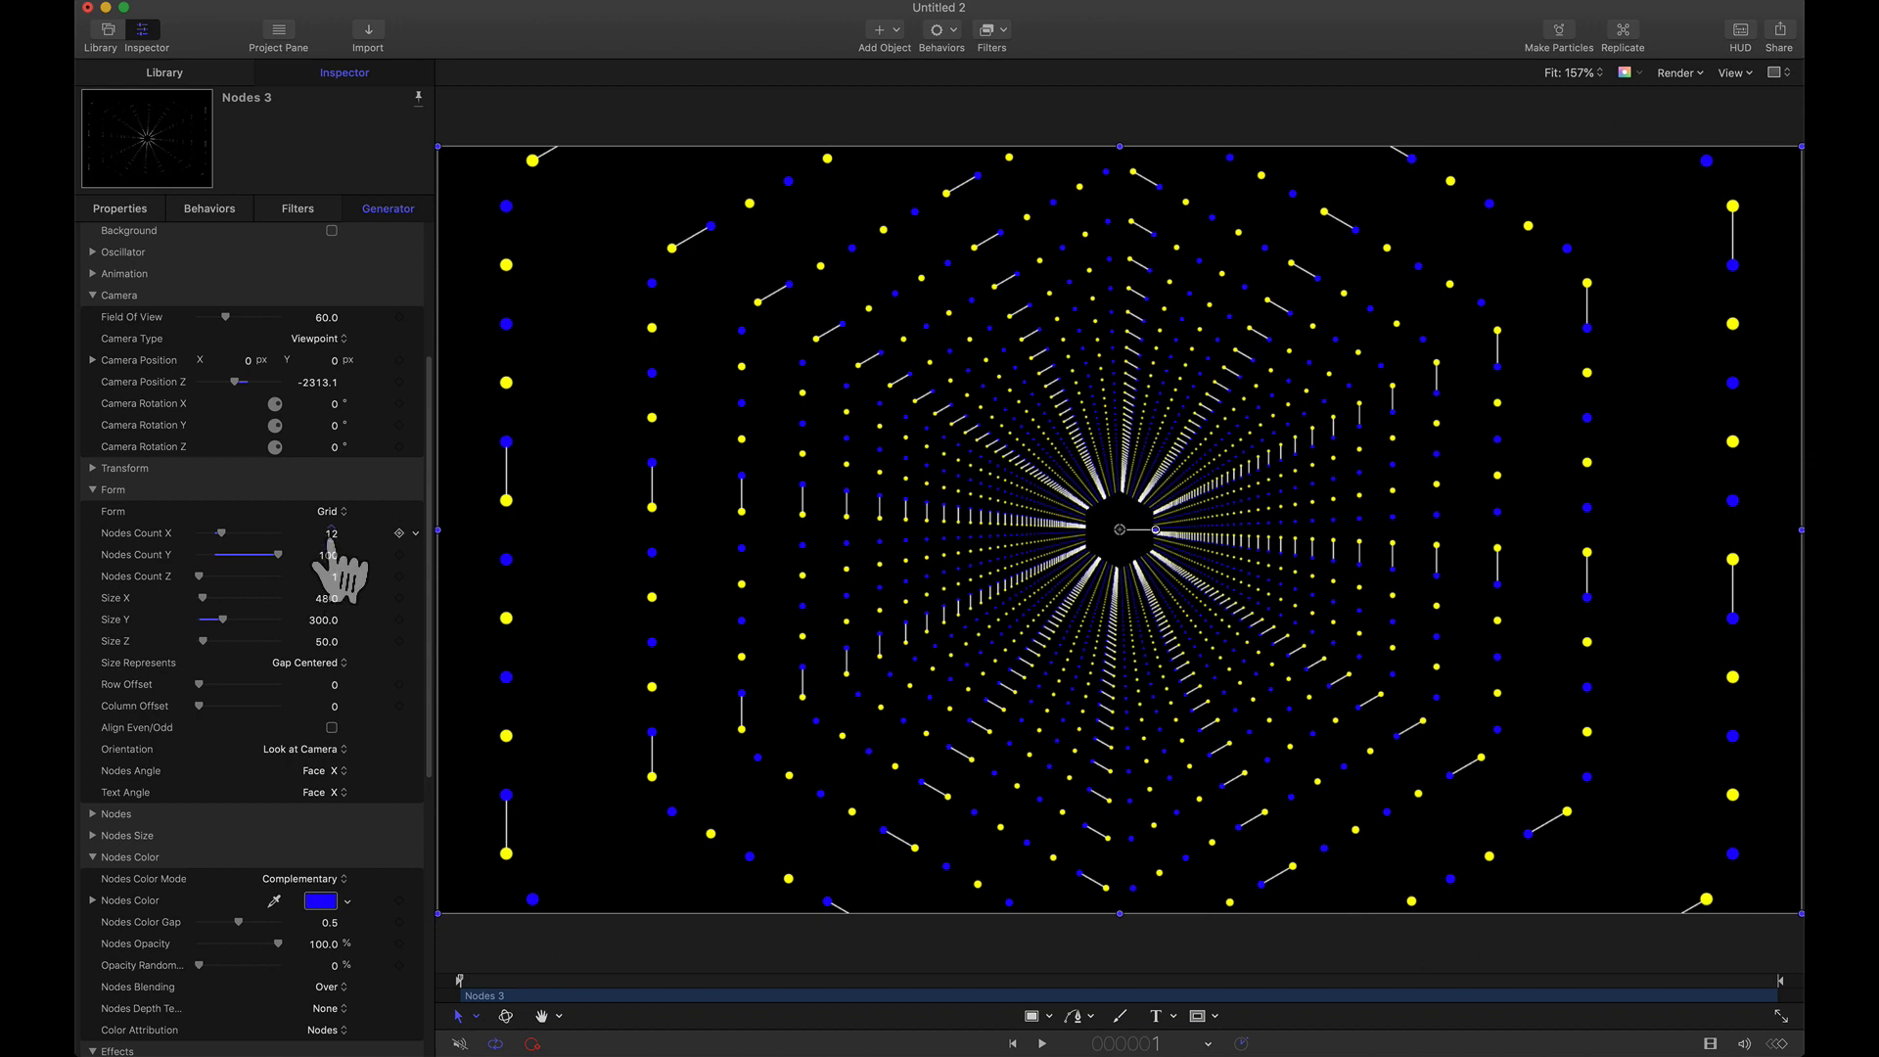
text(1)
key(Return)
text(12)
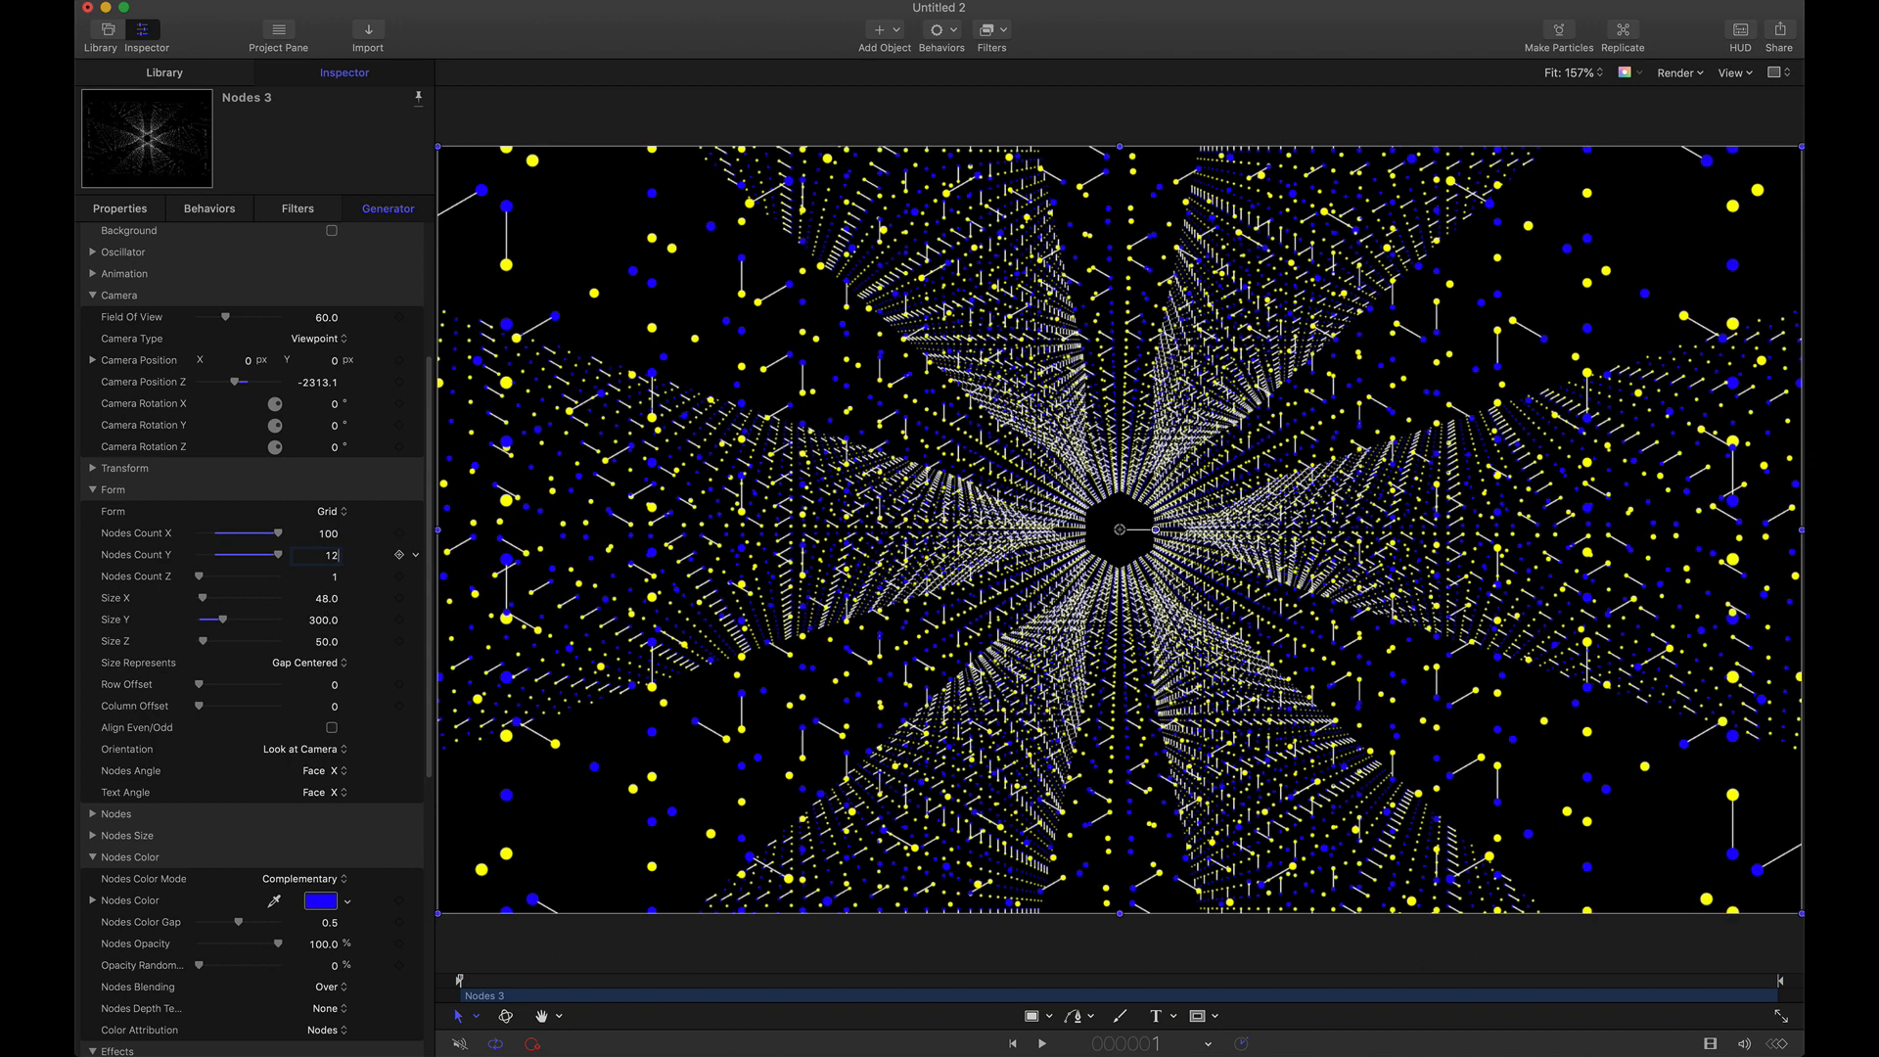
key(Return)
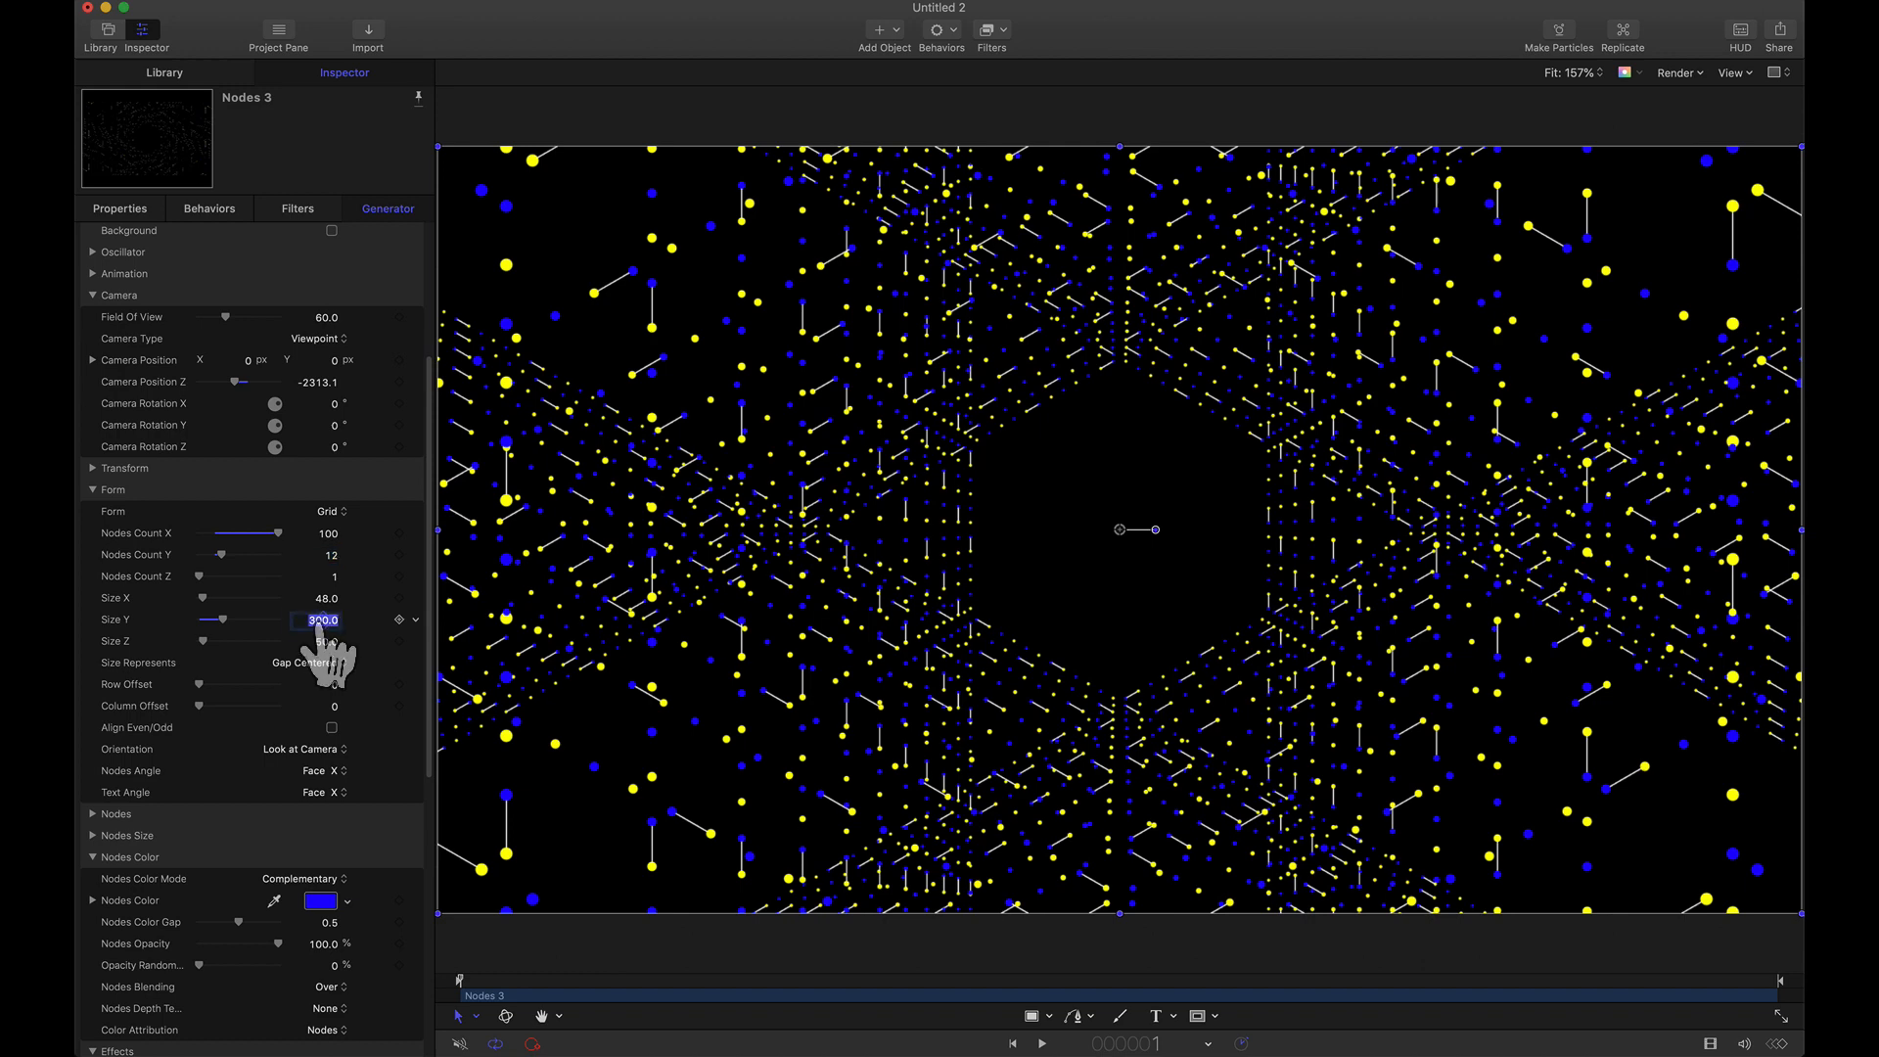
Set the grid form's Size Y to 48 and Size X to 300.
text(48)
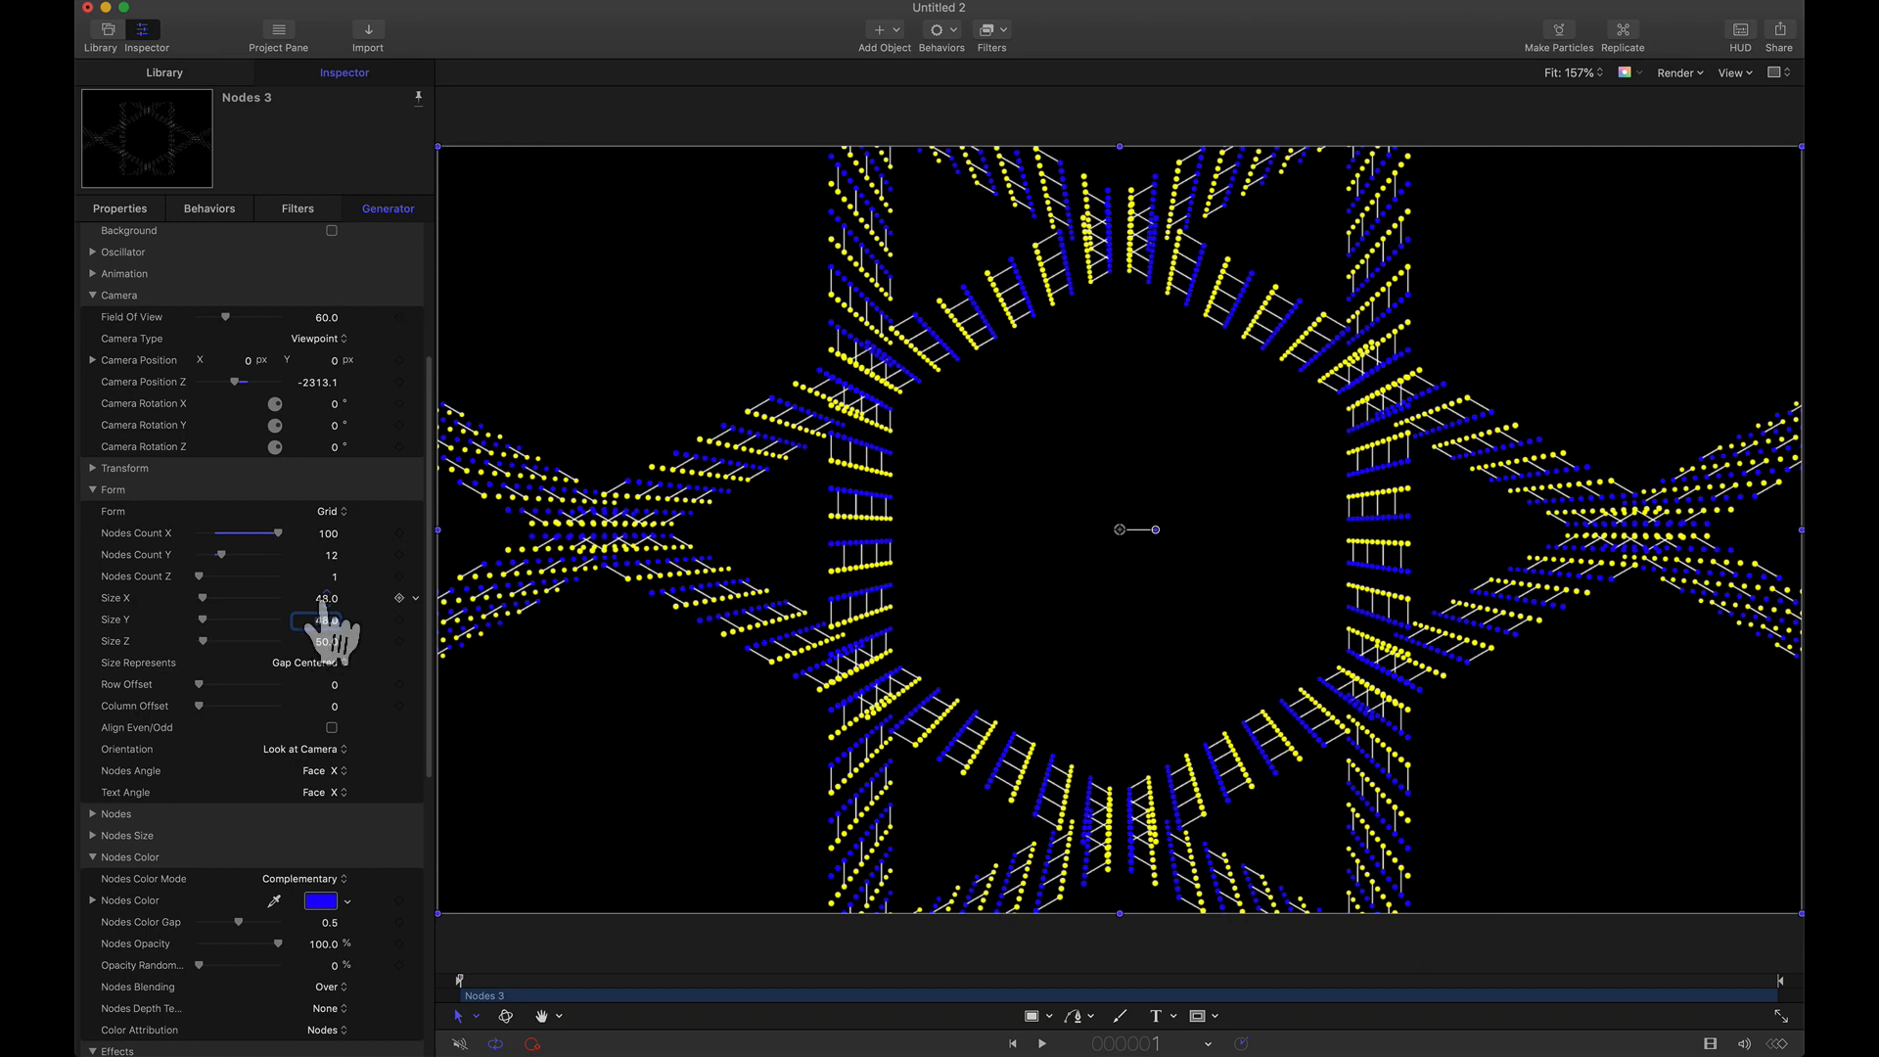
text(3)
key(Return)
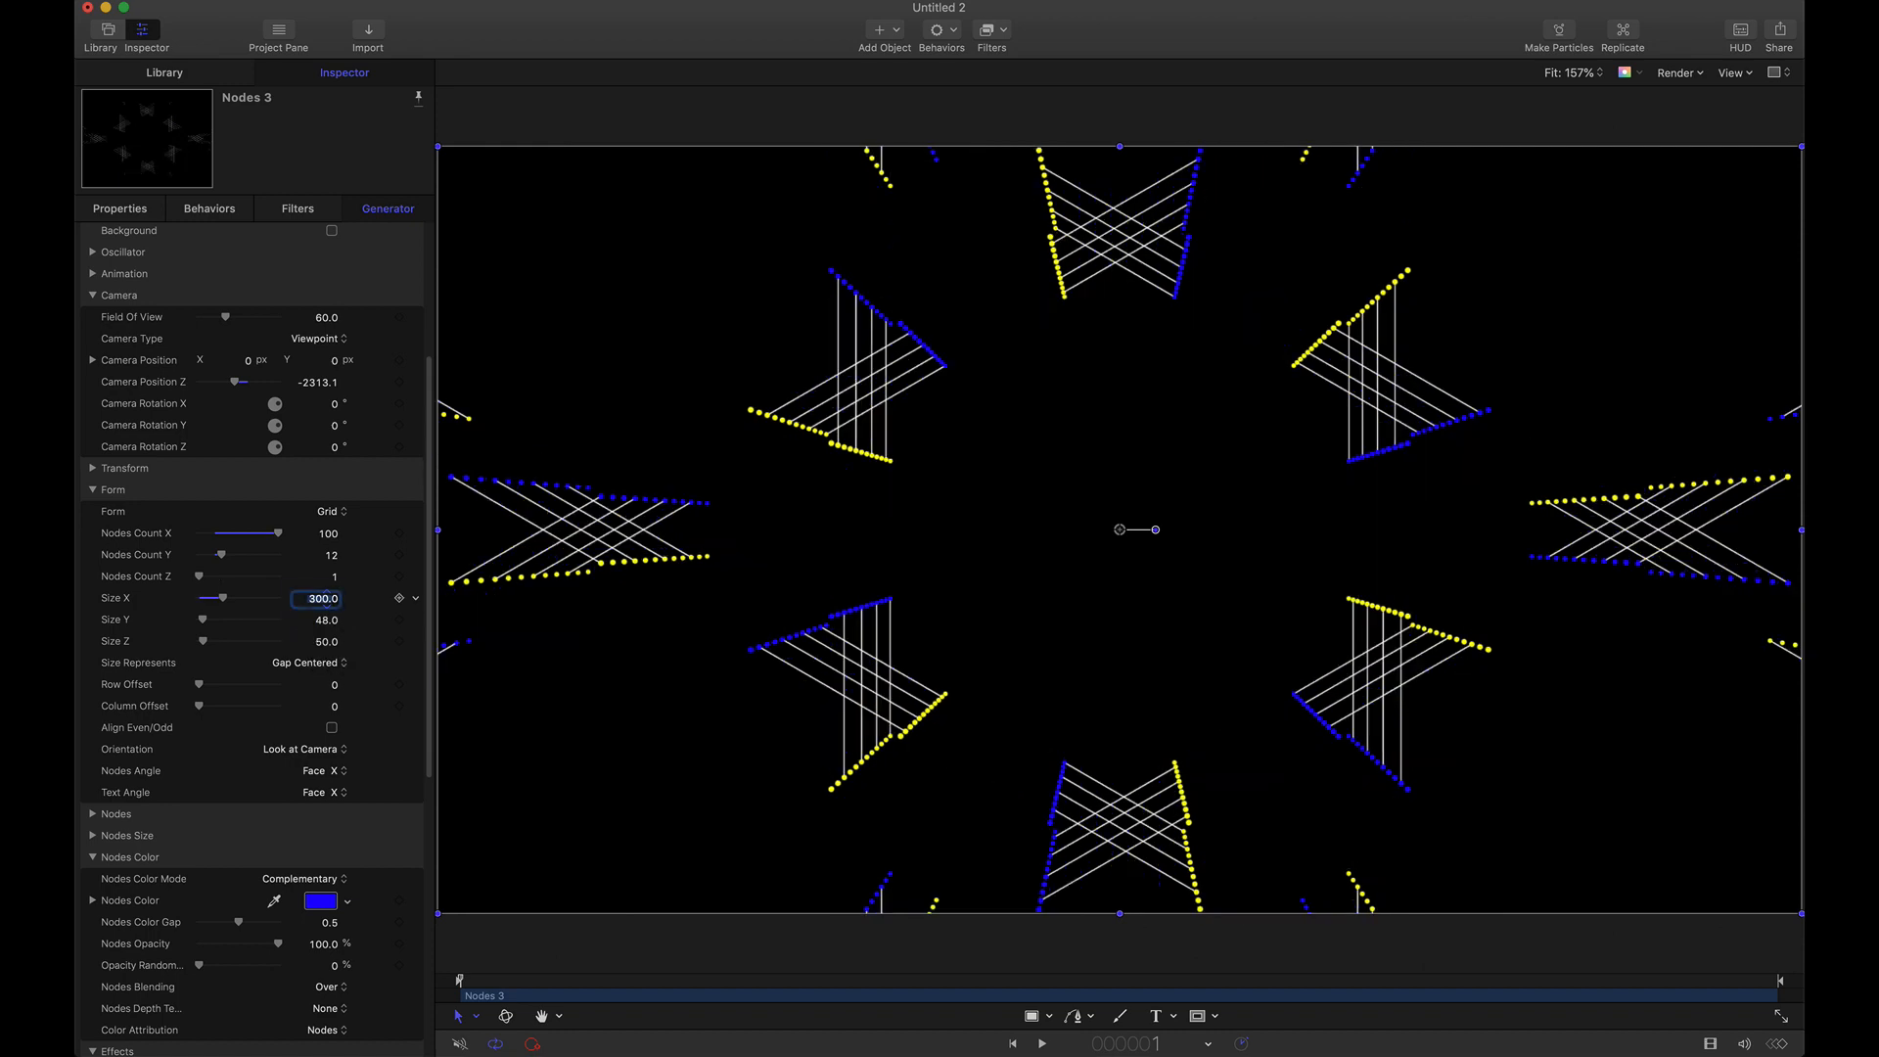
Try a Size X of 133 and a Size Y of 309 for the grid and undo both changes.
mouse_move(202, 598)
mouse_down()
mouse_move(251, 598)
mouse_move(208, 598)
mouse_move(232, 619)
mouse_move(200, 625)
mouse_move(256, 626)
mouse_move(204, 626)
mouse_move(255, 628)
mouse_move(224, 629)
mouse_up()
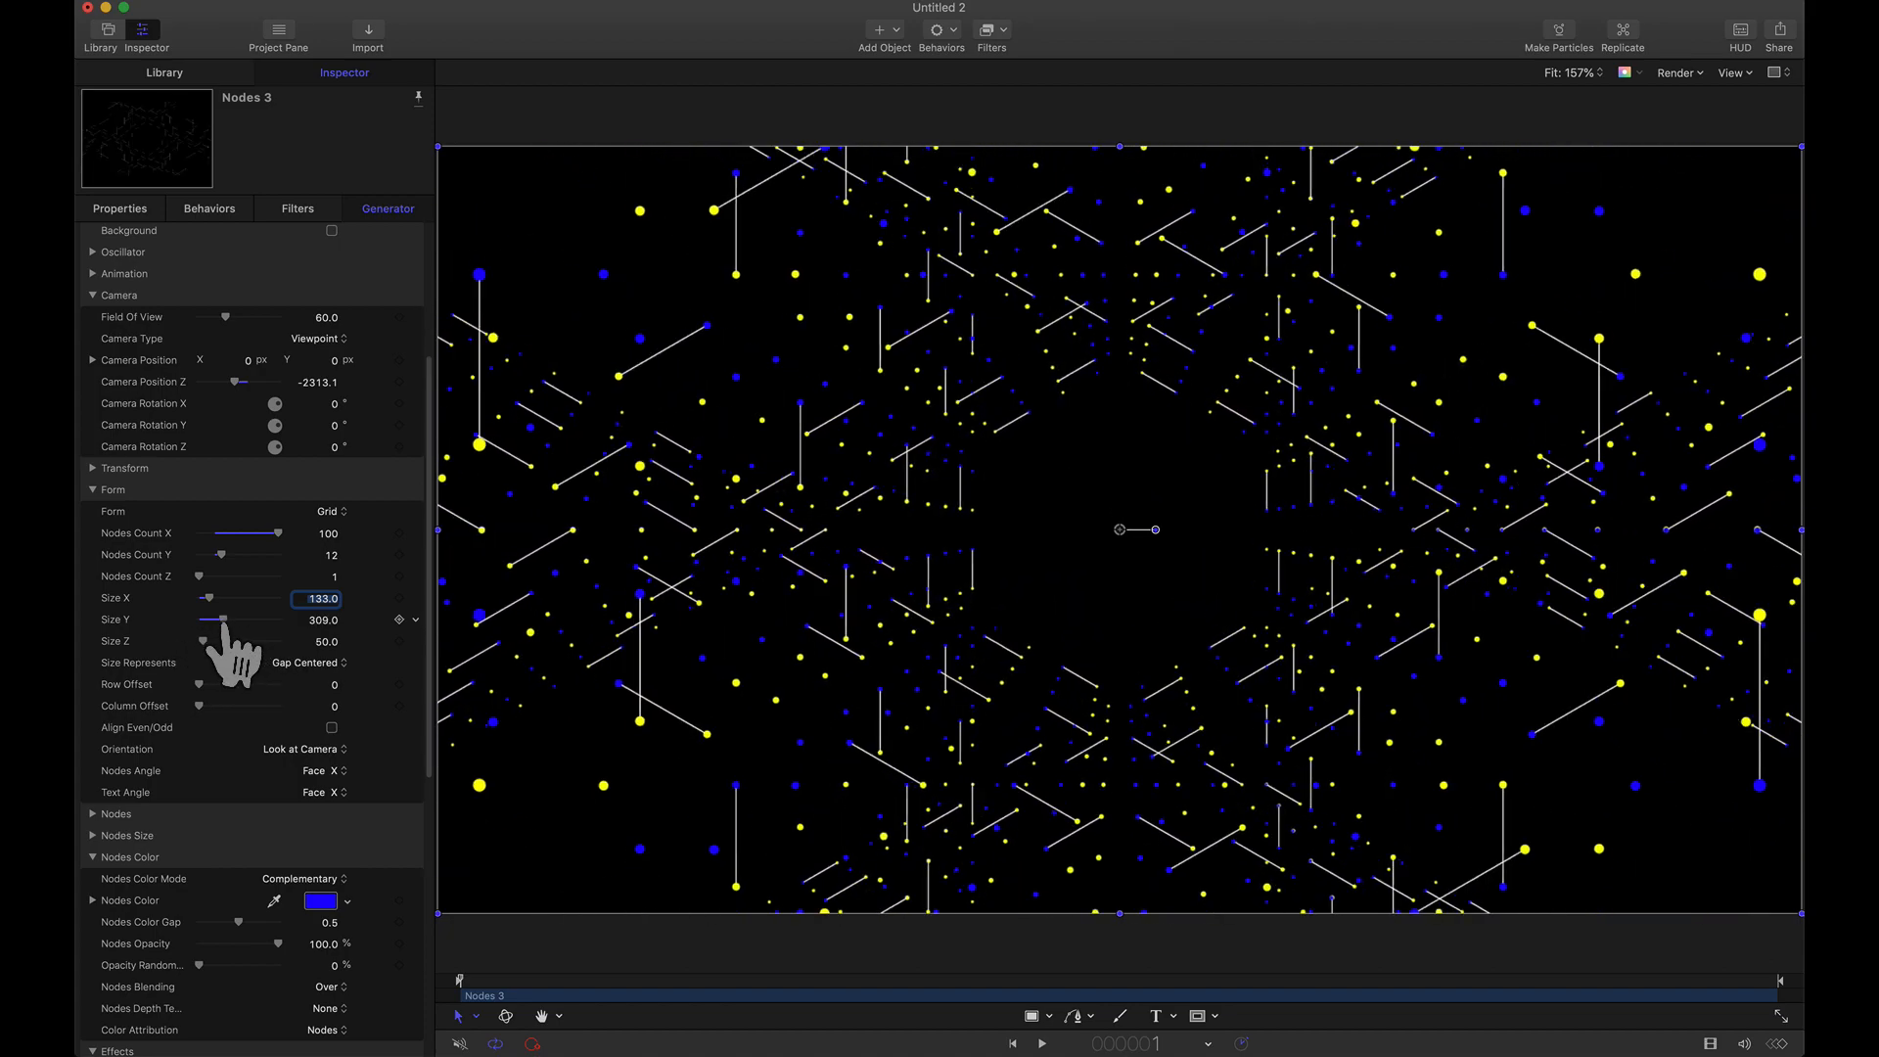
key(super+z)
key(super+z)
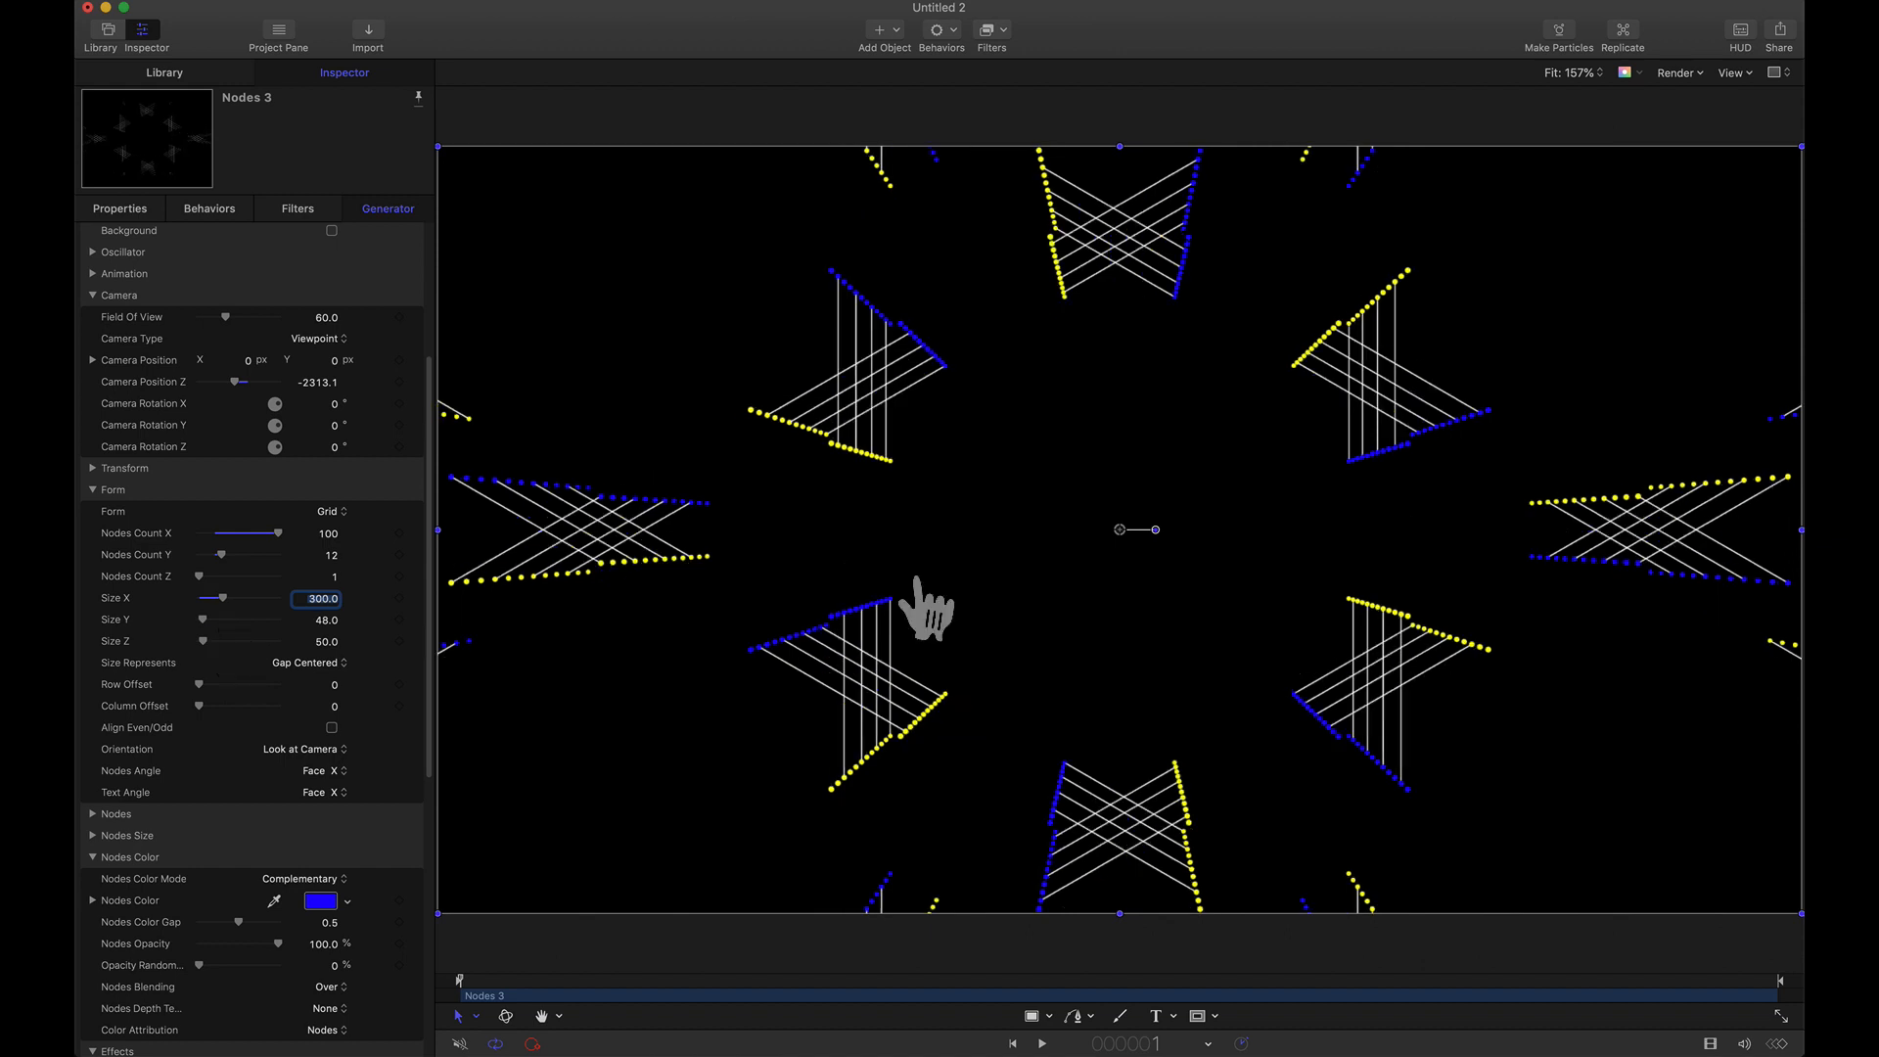
Set the Replicate effect's Rep Z Rotation to -90°.
scroll(430, 518, down, 10)
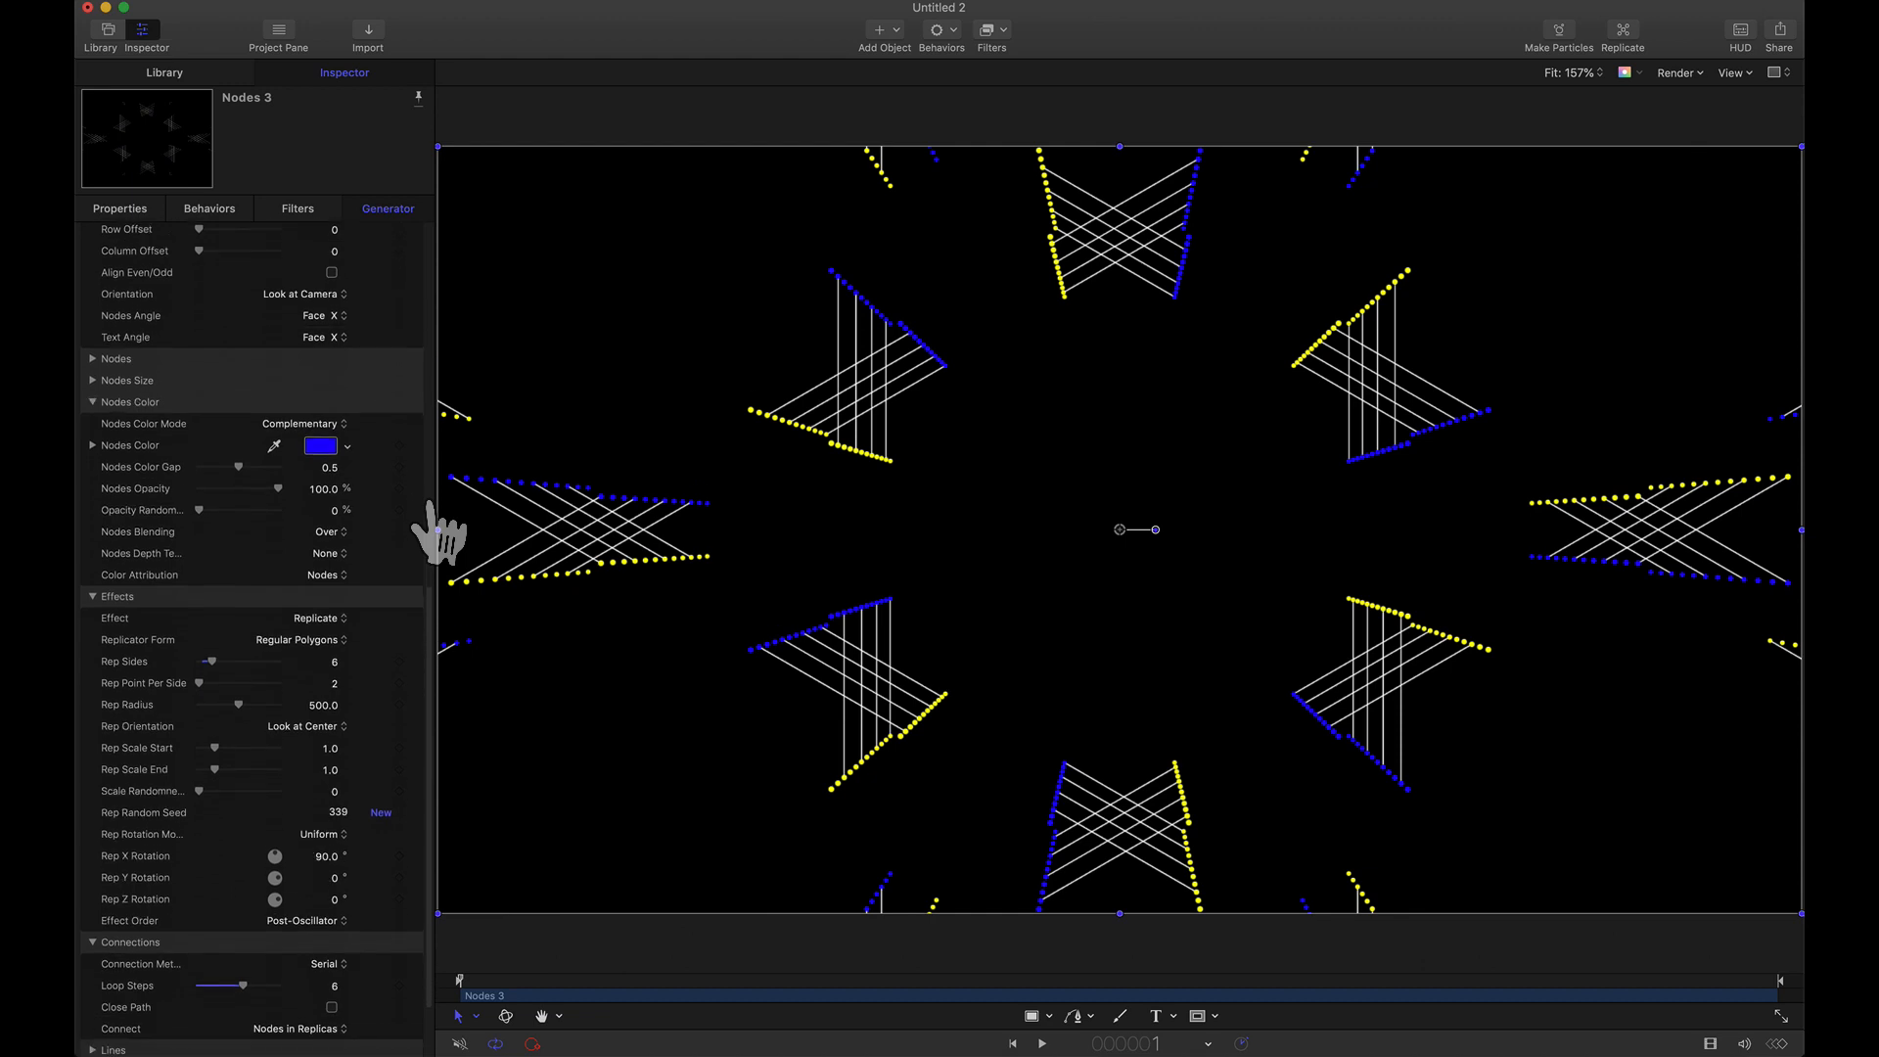
scroll(438, 533, down, 1)
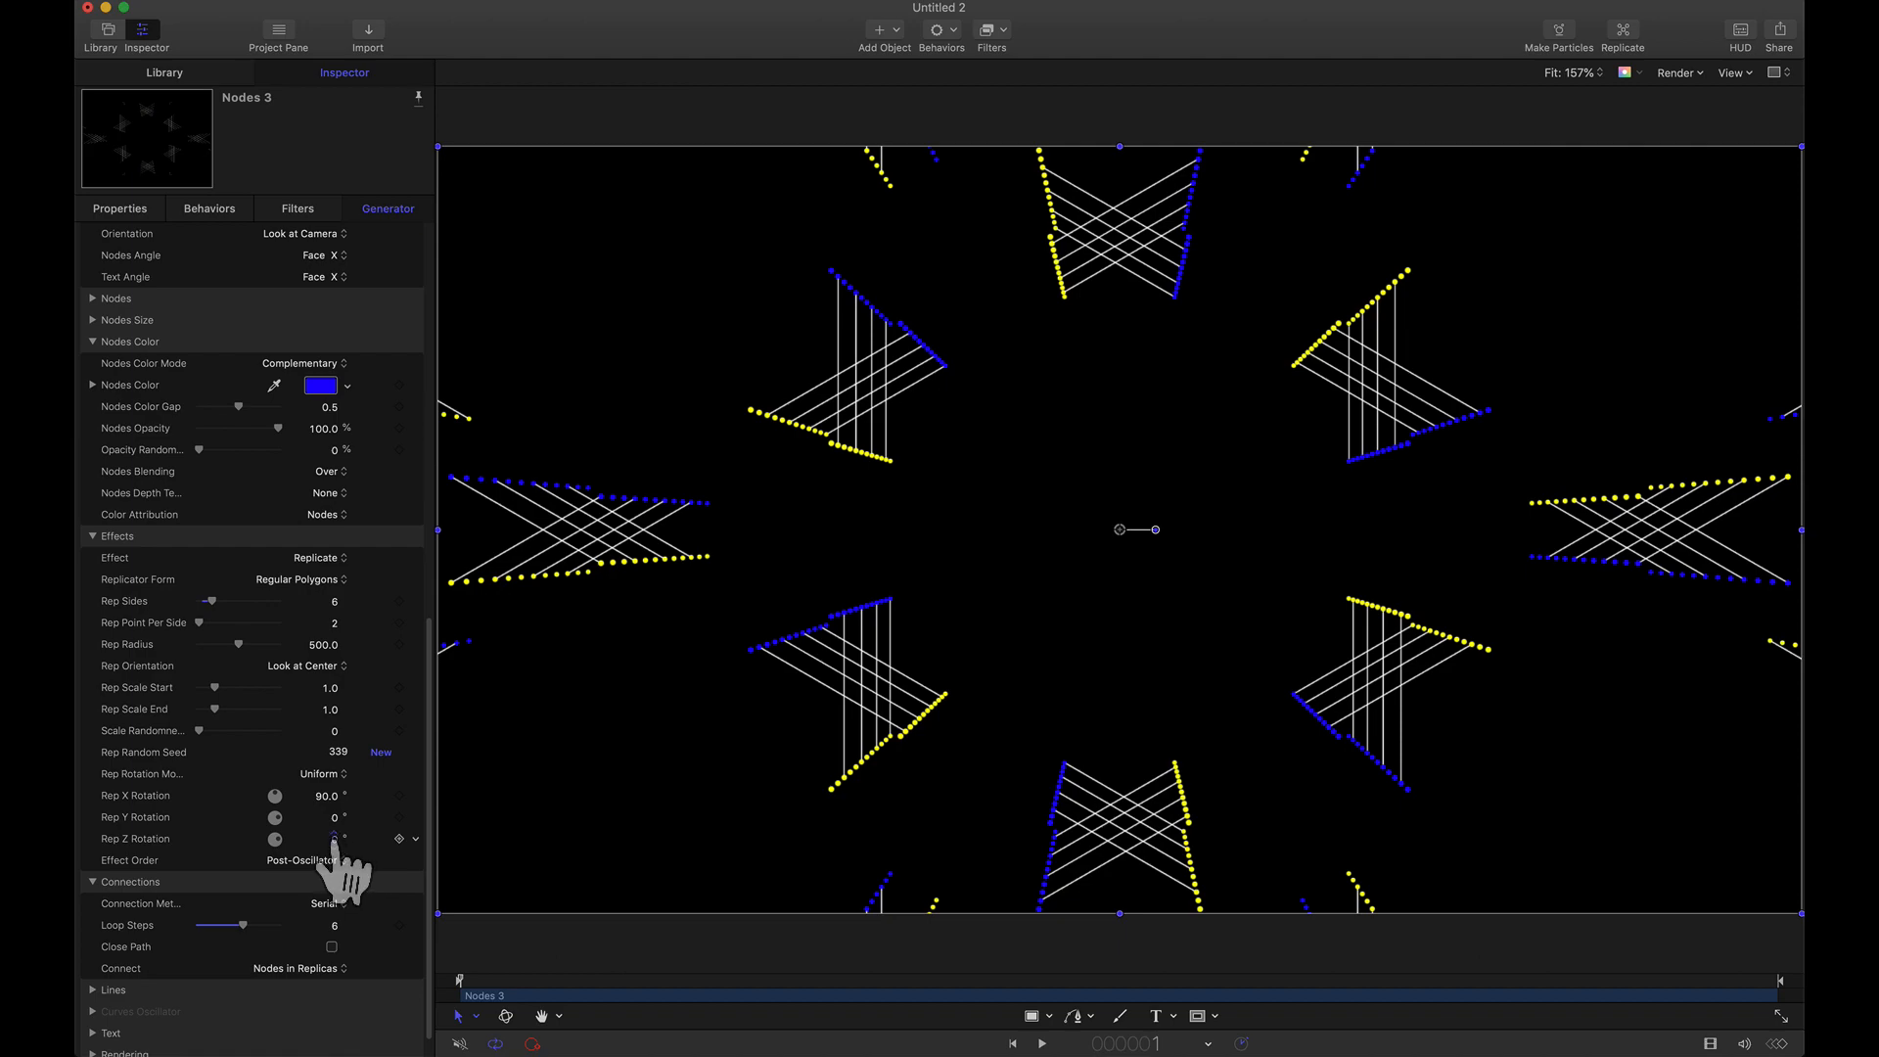
drag(334, 839, 250, 838)
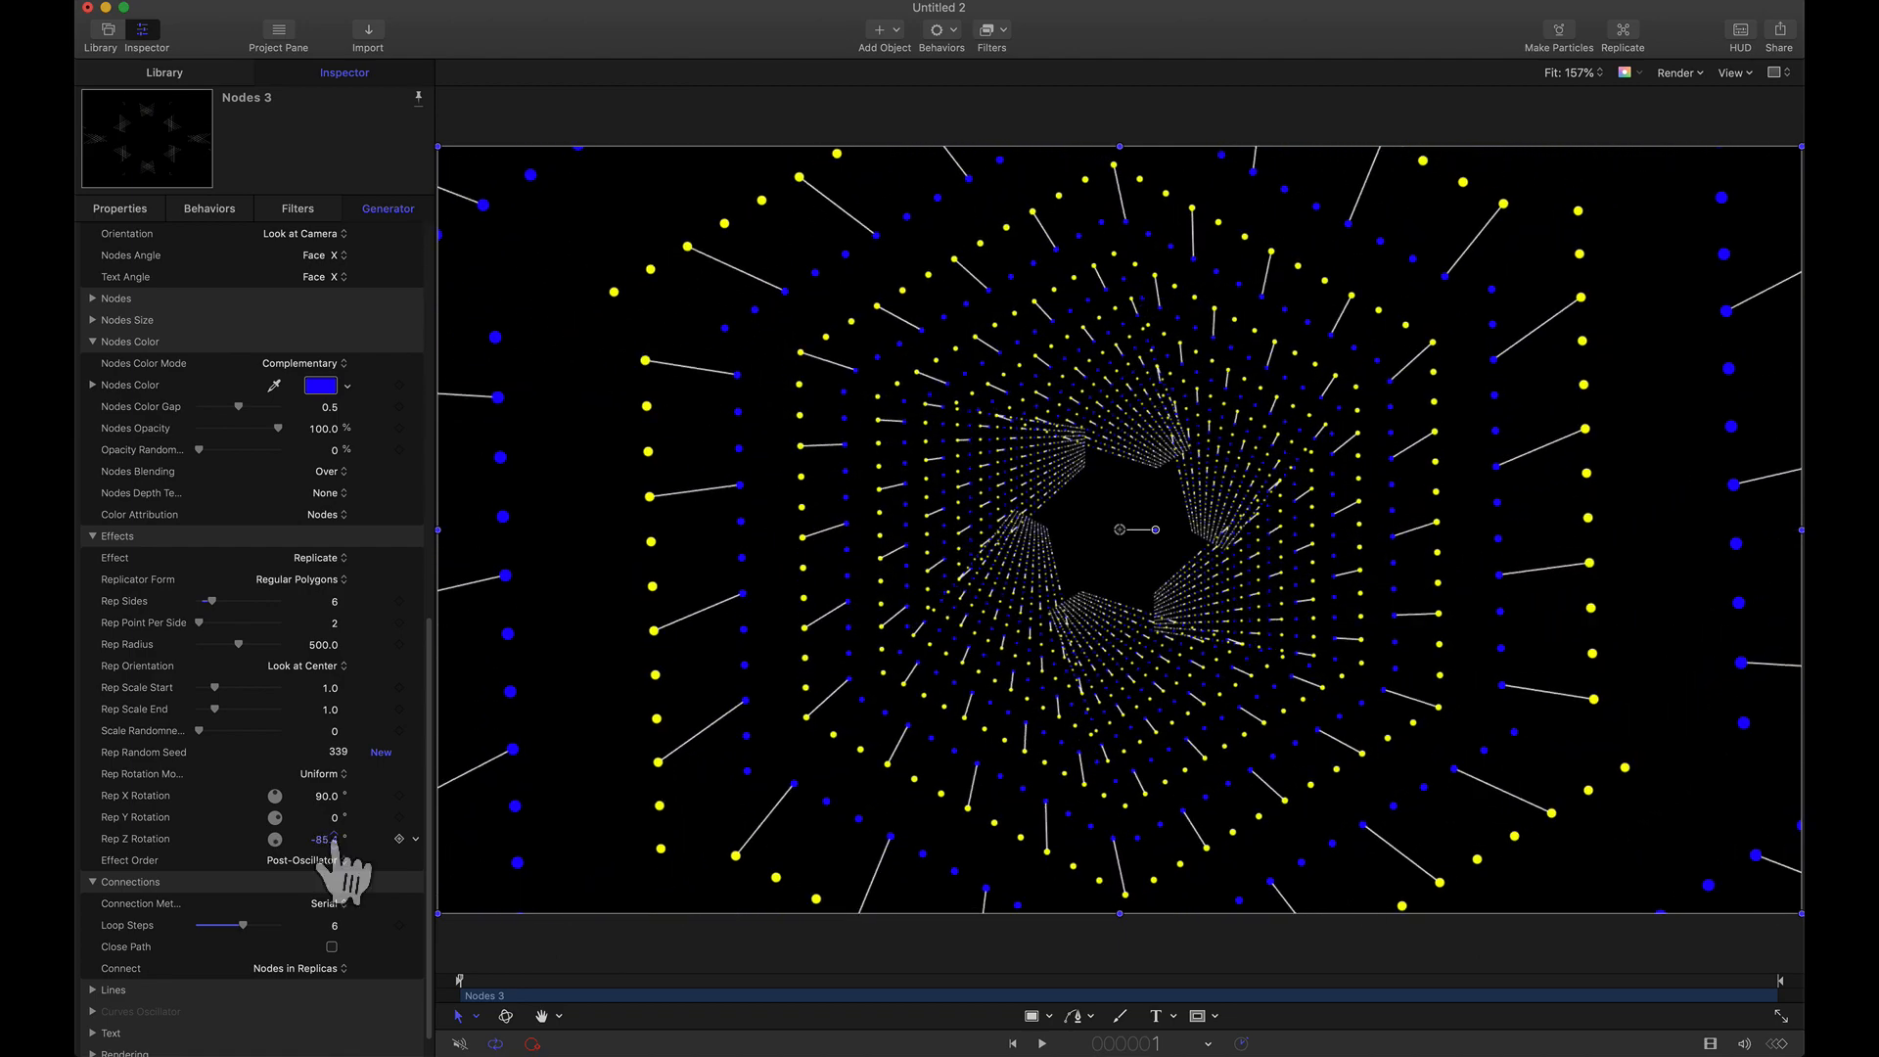
text(-90)
key(Return)
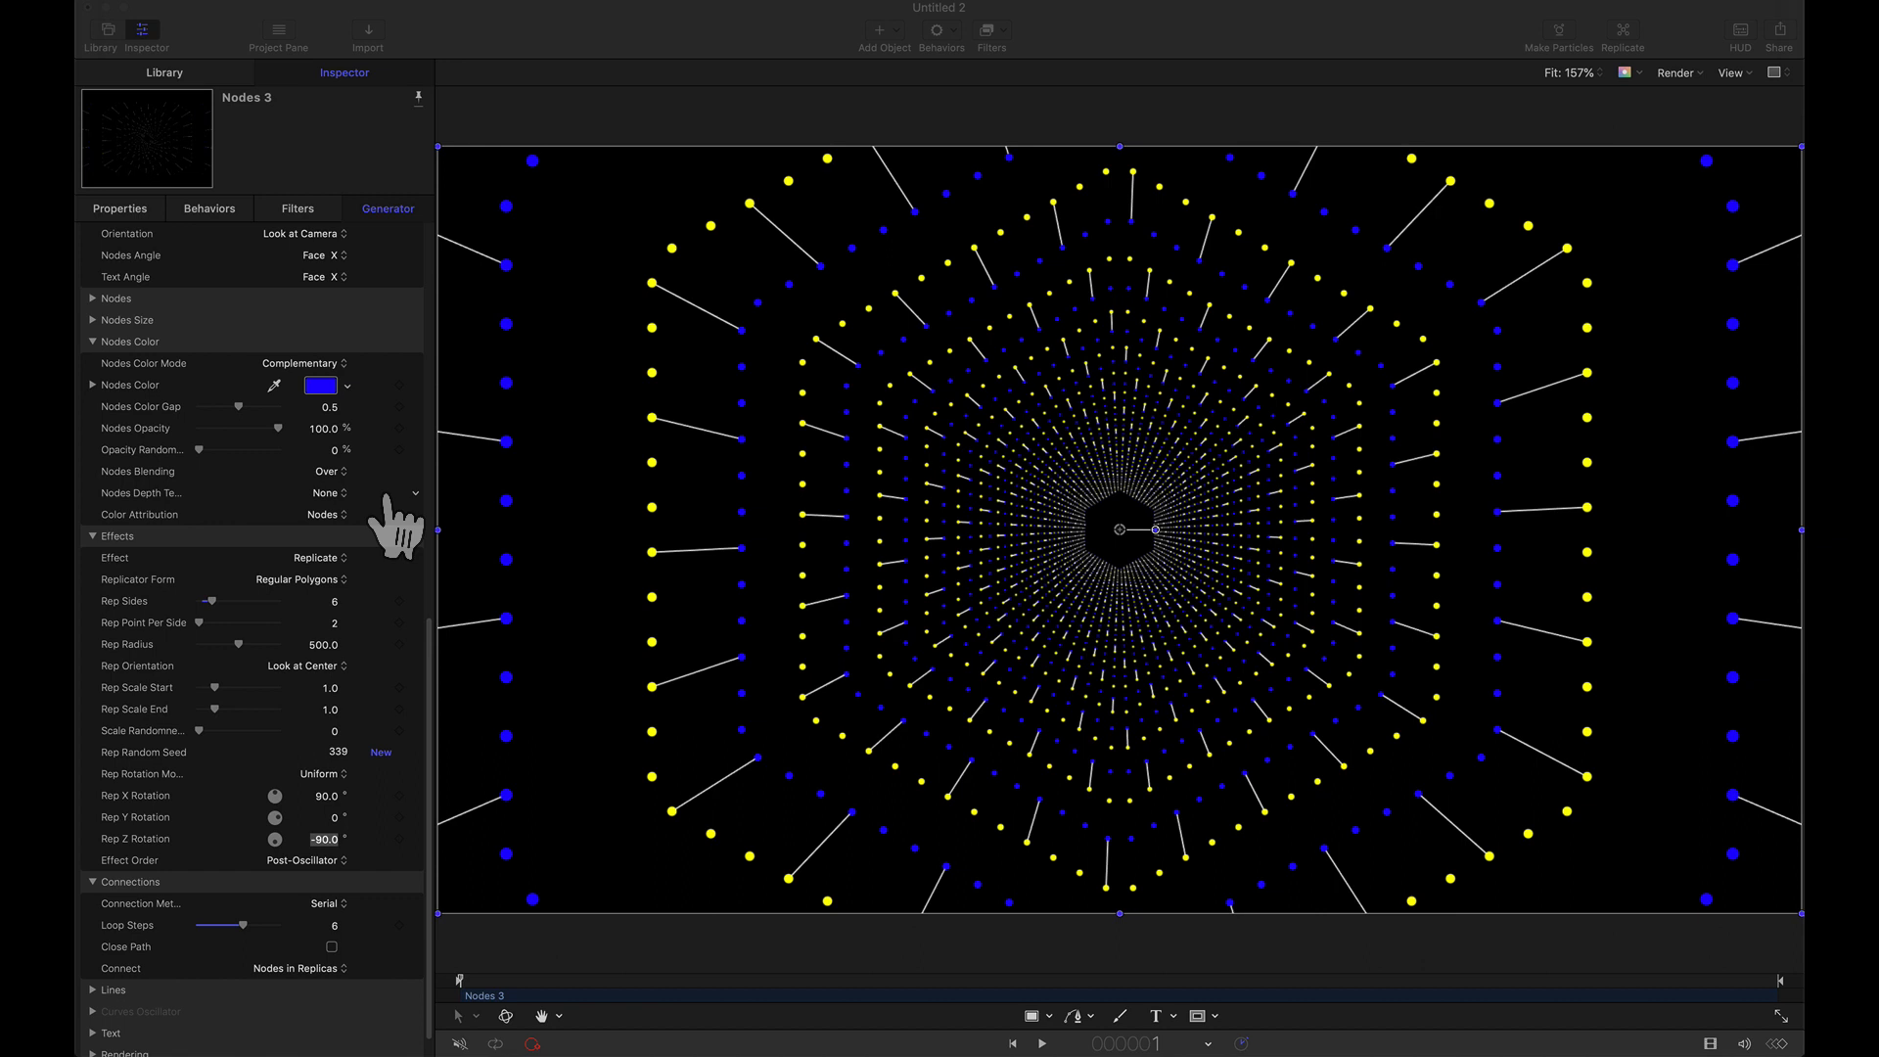
Try 5 for the connections' Loop Steps and settle on a value of 4.
click(334, 930)
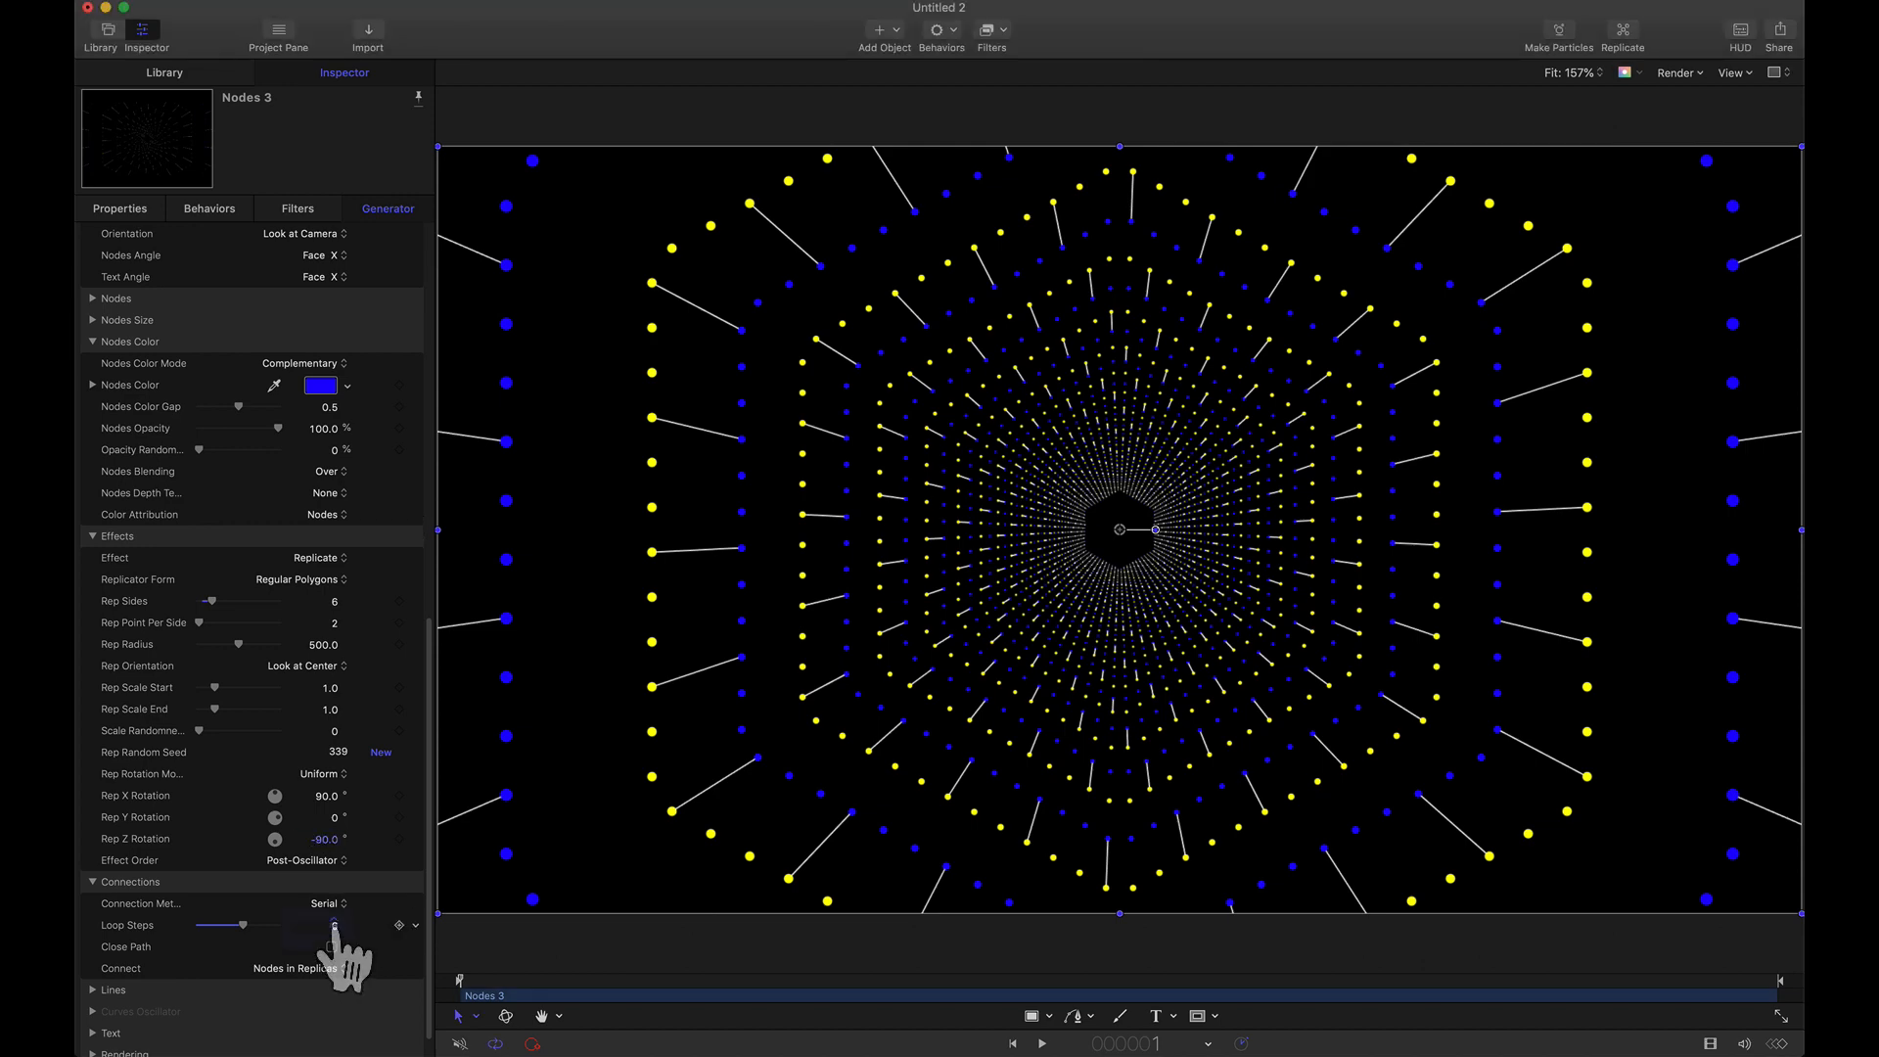
text(5)
key(Return)
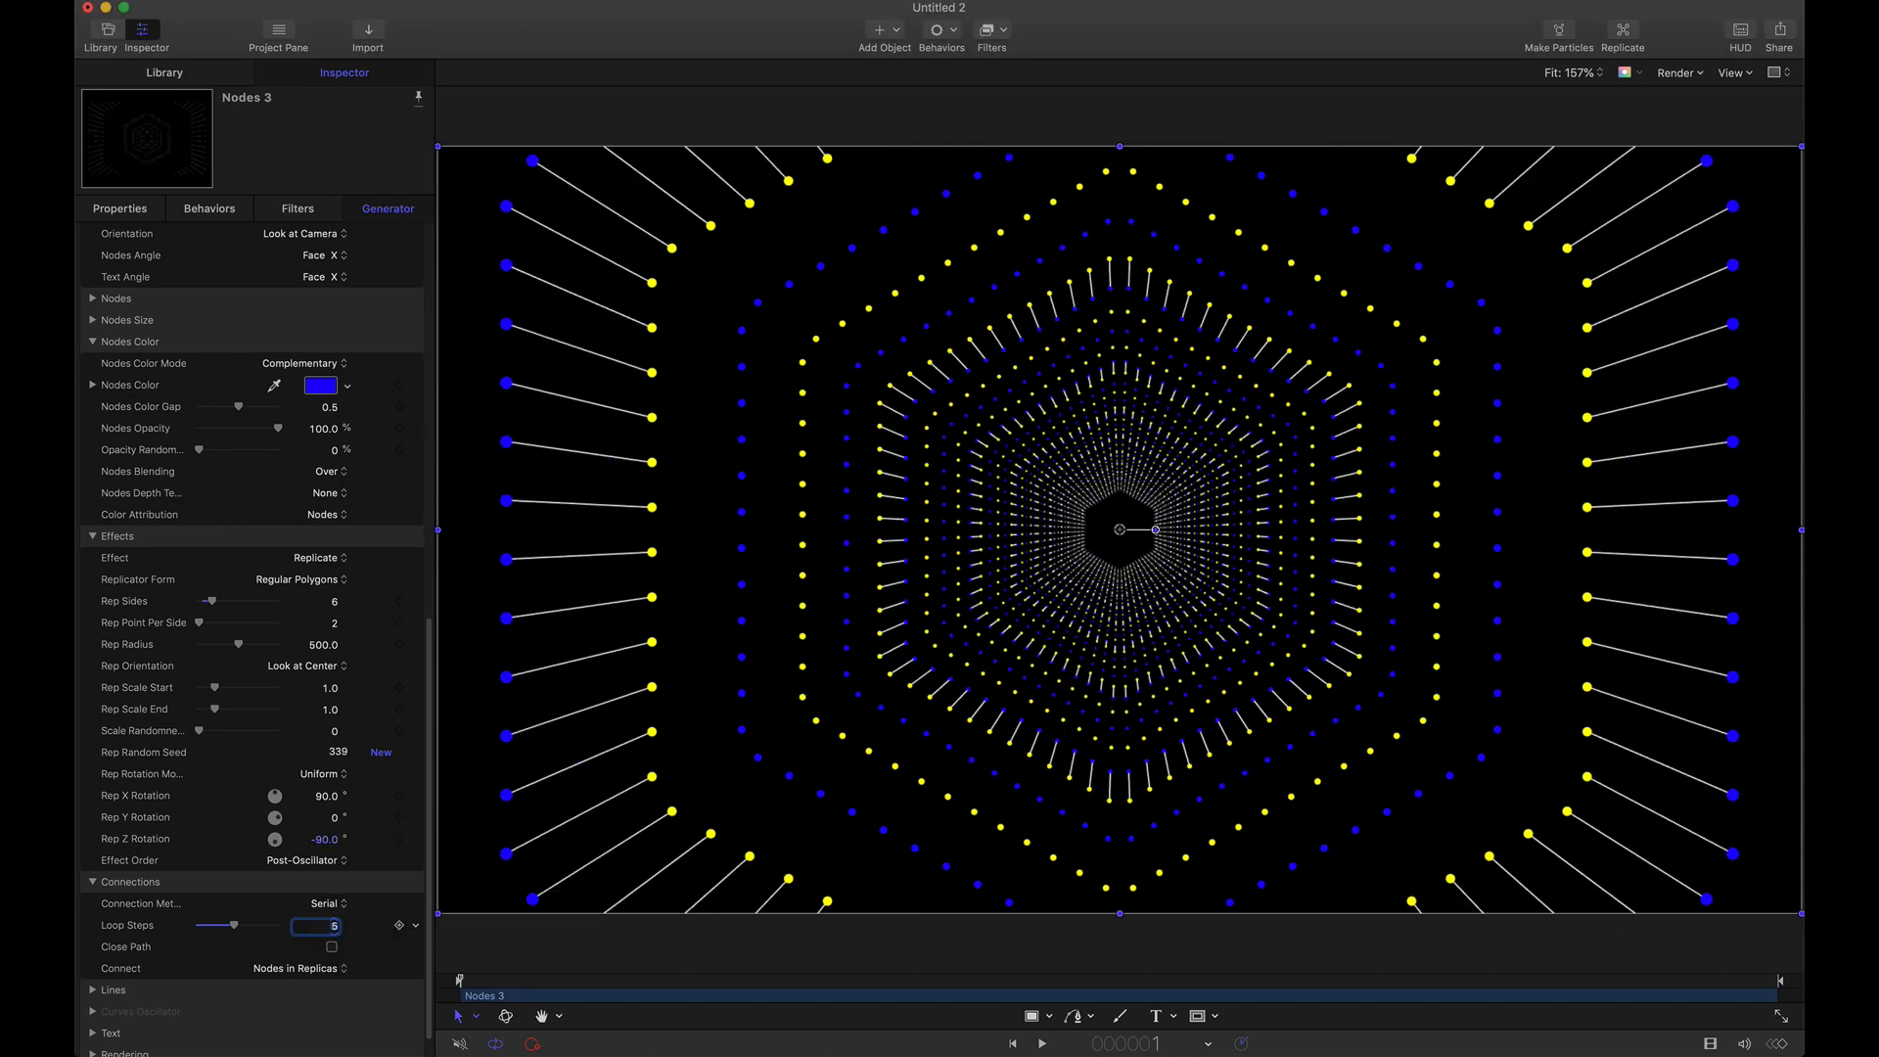
text(4)
key(Return)
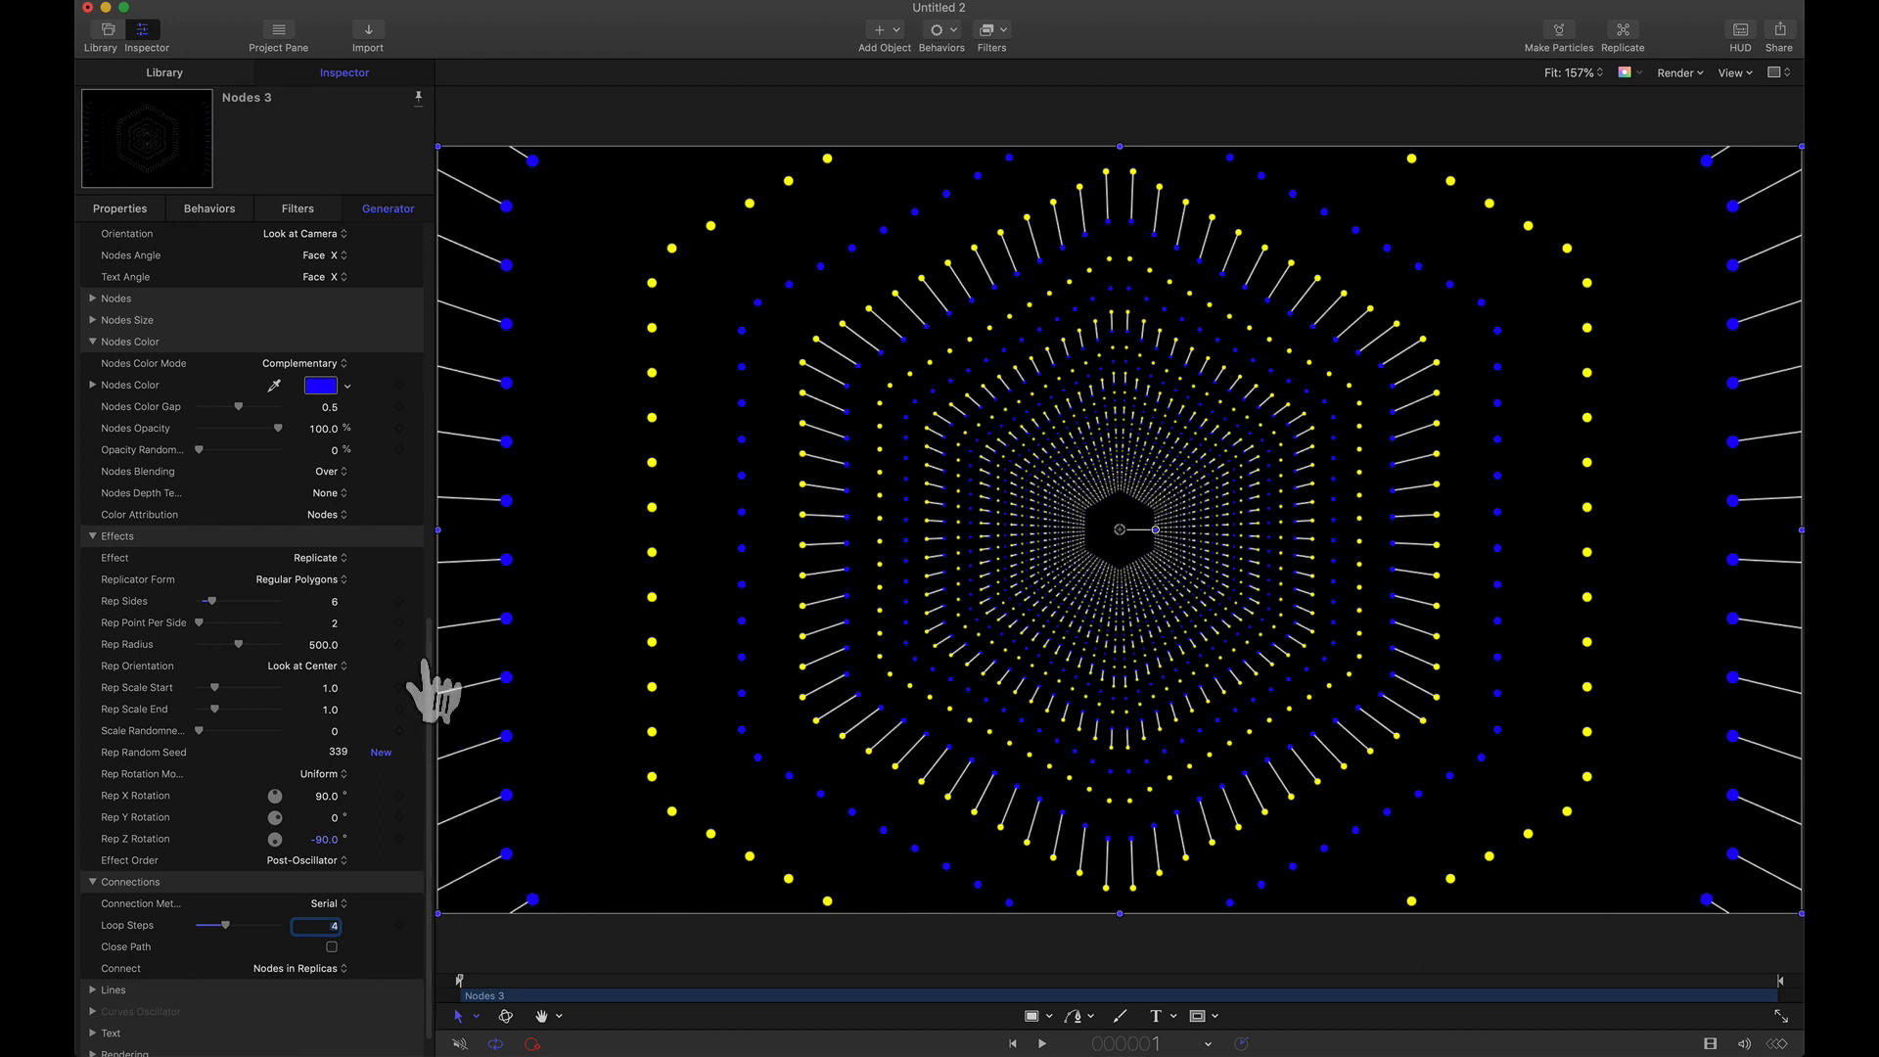
Expand the Nodes Size settings and set Nodes Size Mode to Modulate.
scroll(438, 690, up, 5)
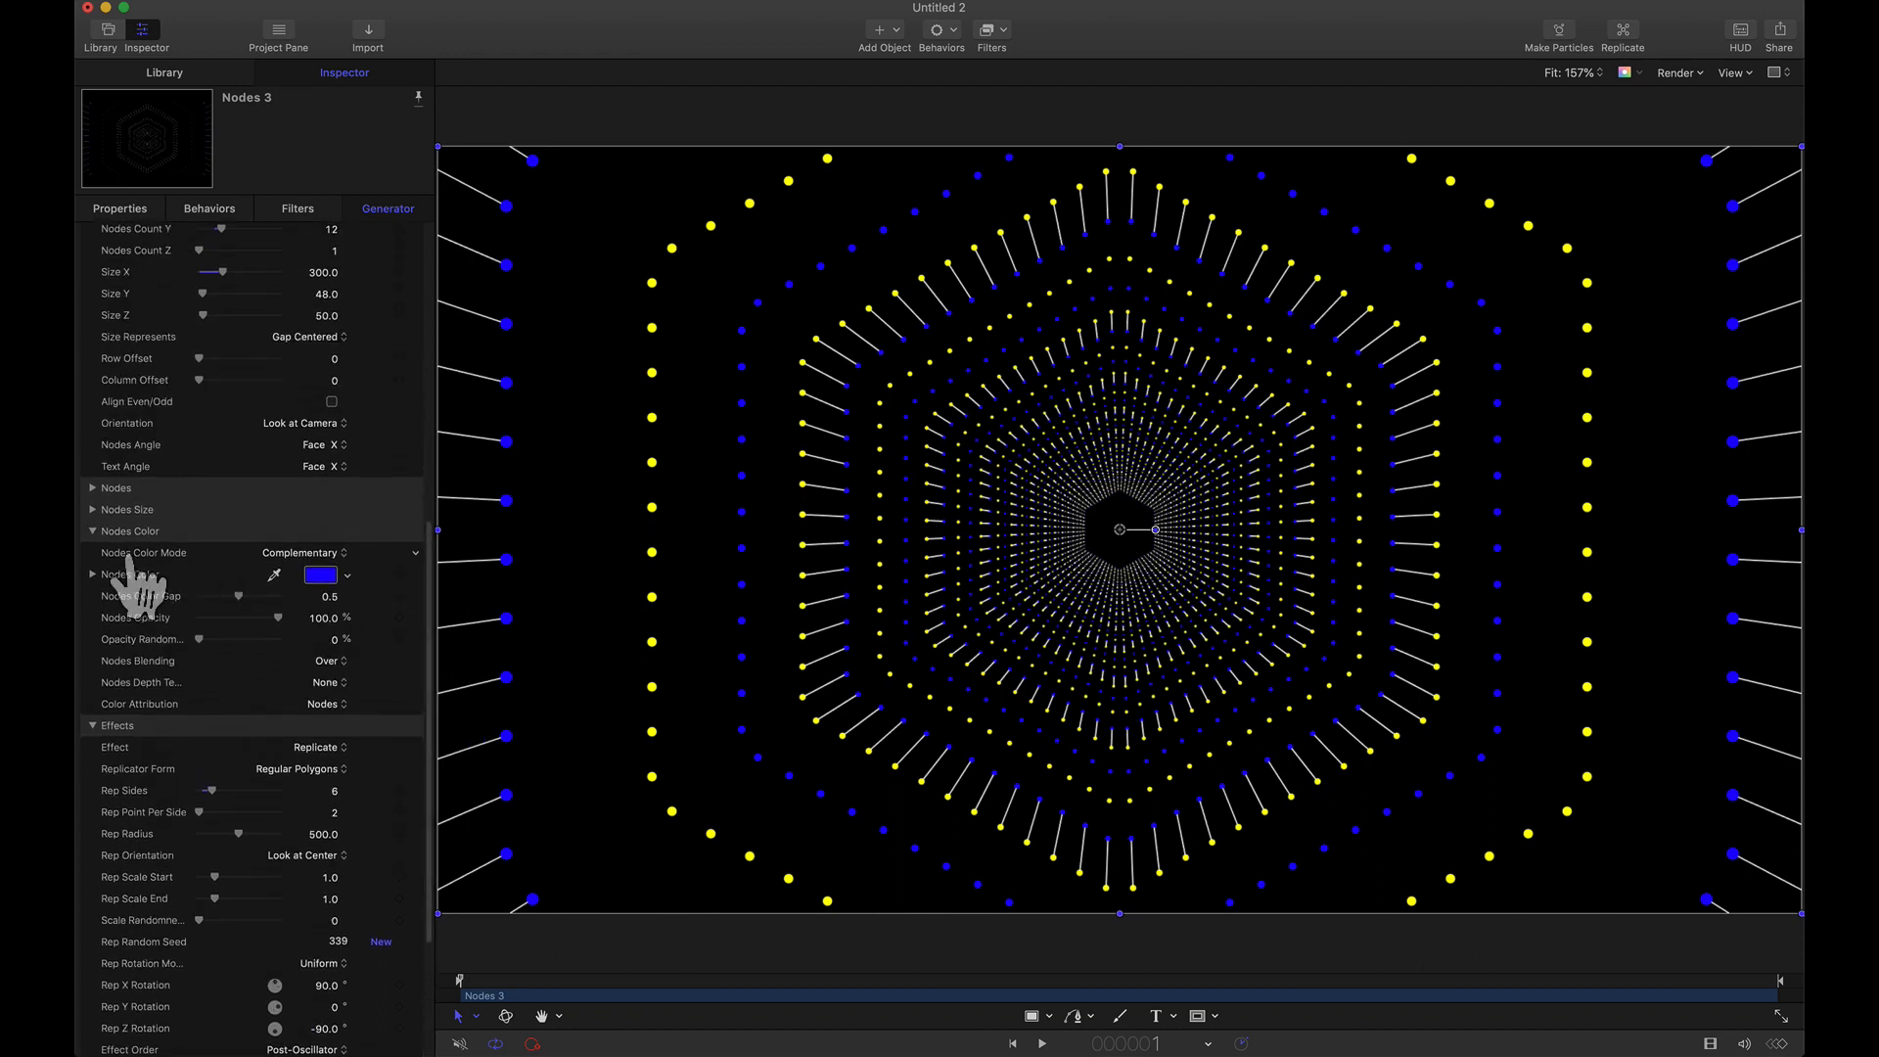
click(93, 511)
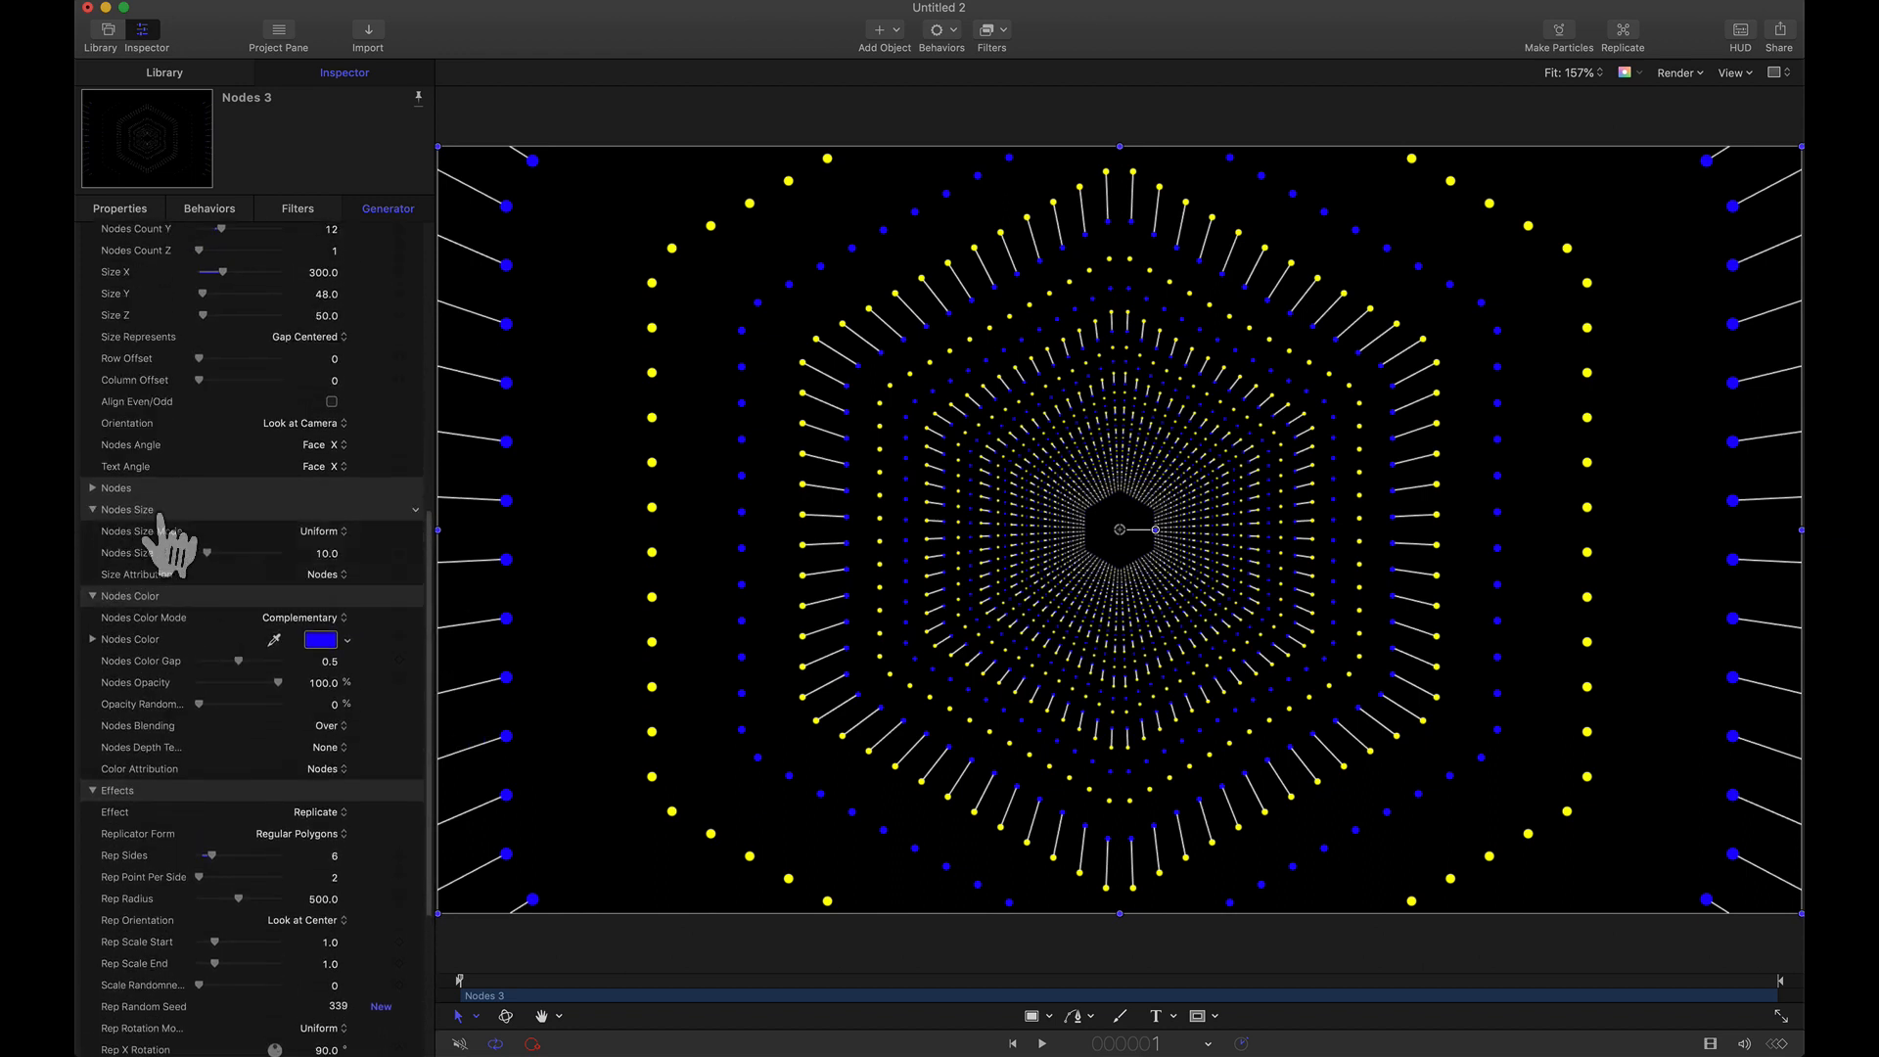
click(319, 531)
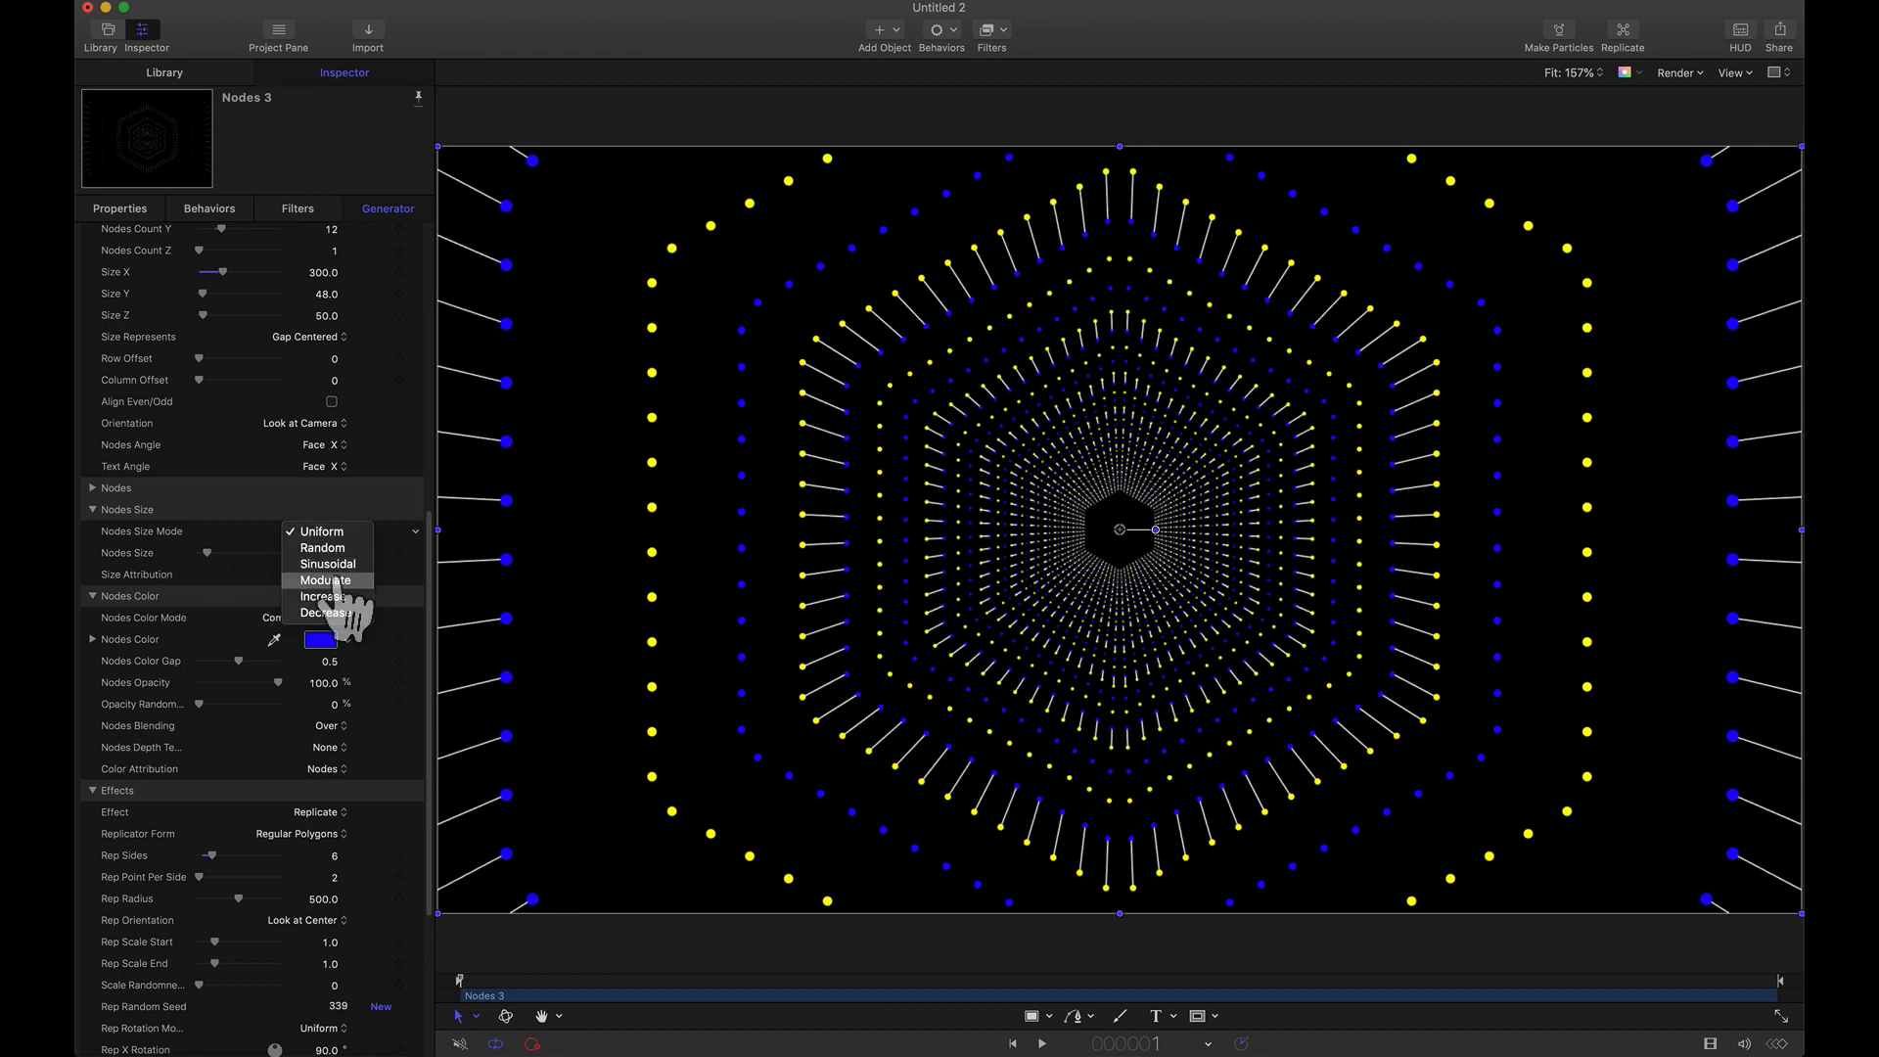
click(333, 579)
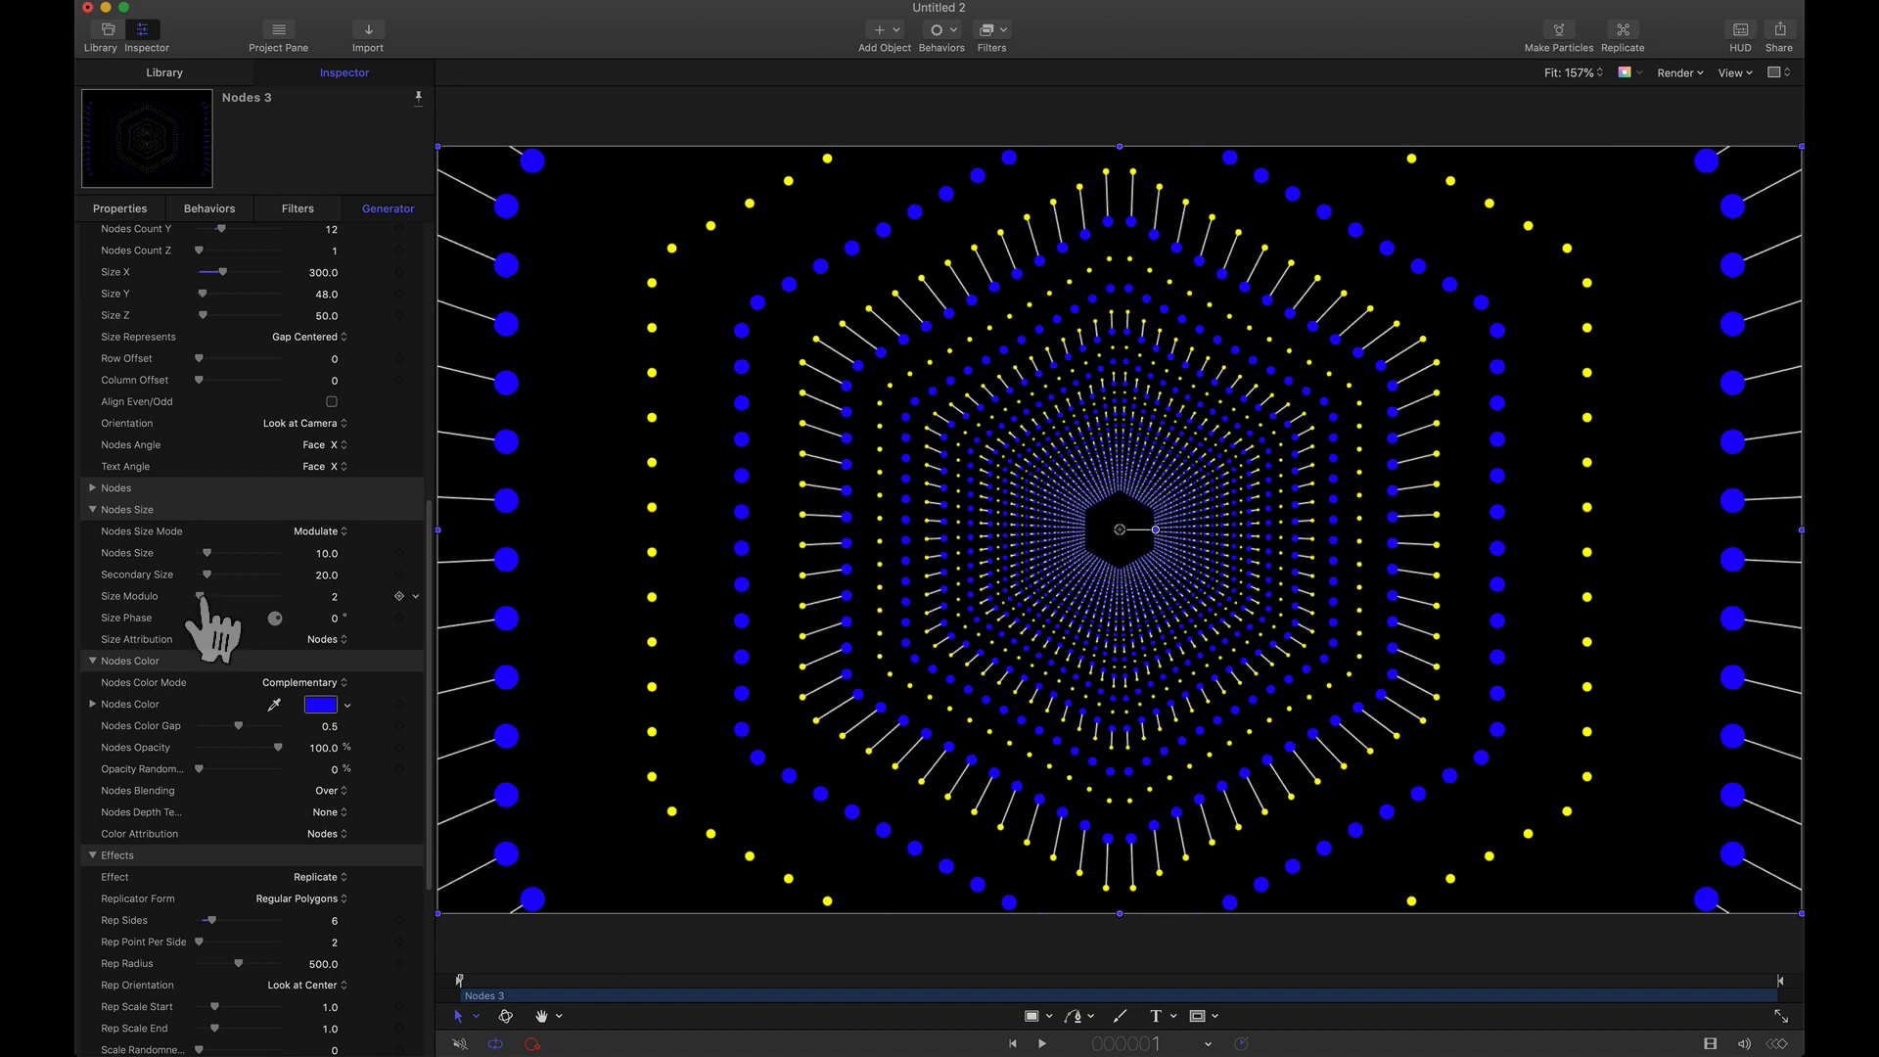
Try larger Size Modulo values for the nodes, from 46 up to 52.
drag(200, 597, 242, 598)
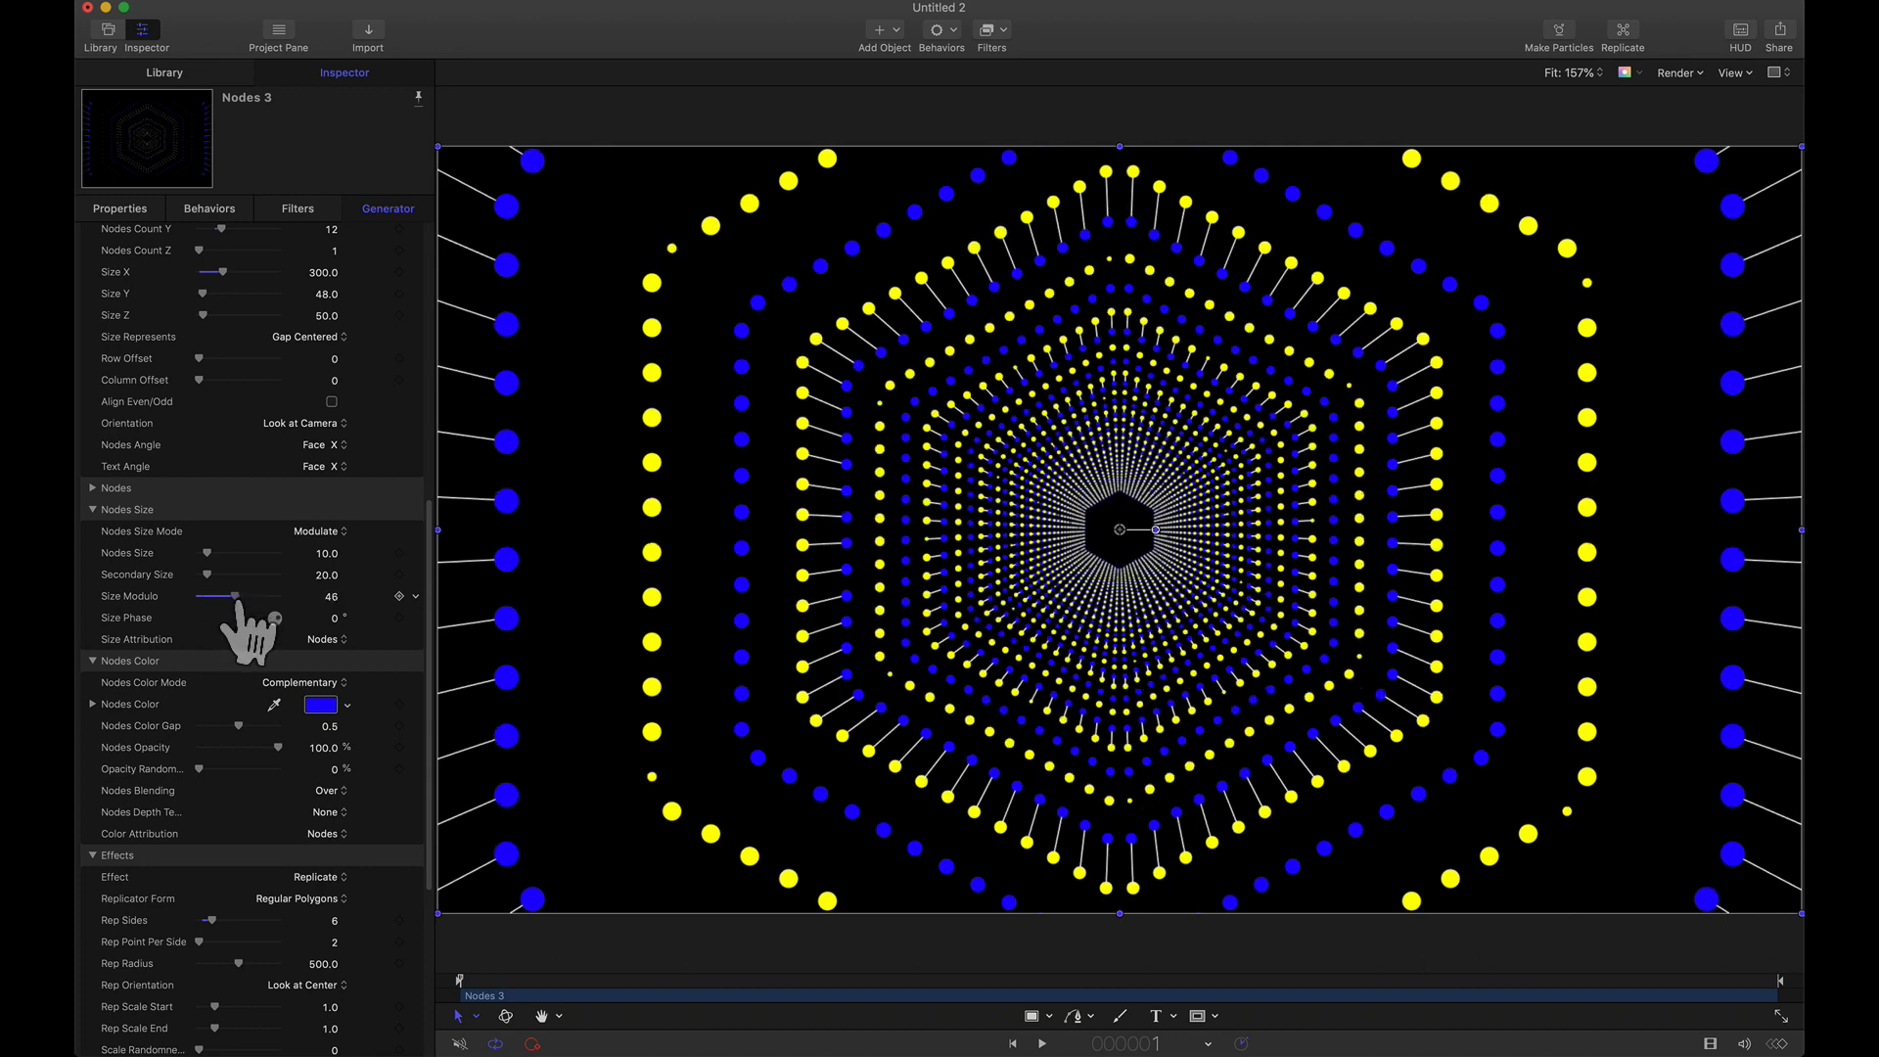
drag(242, 602, 237, 604)
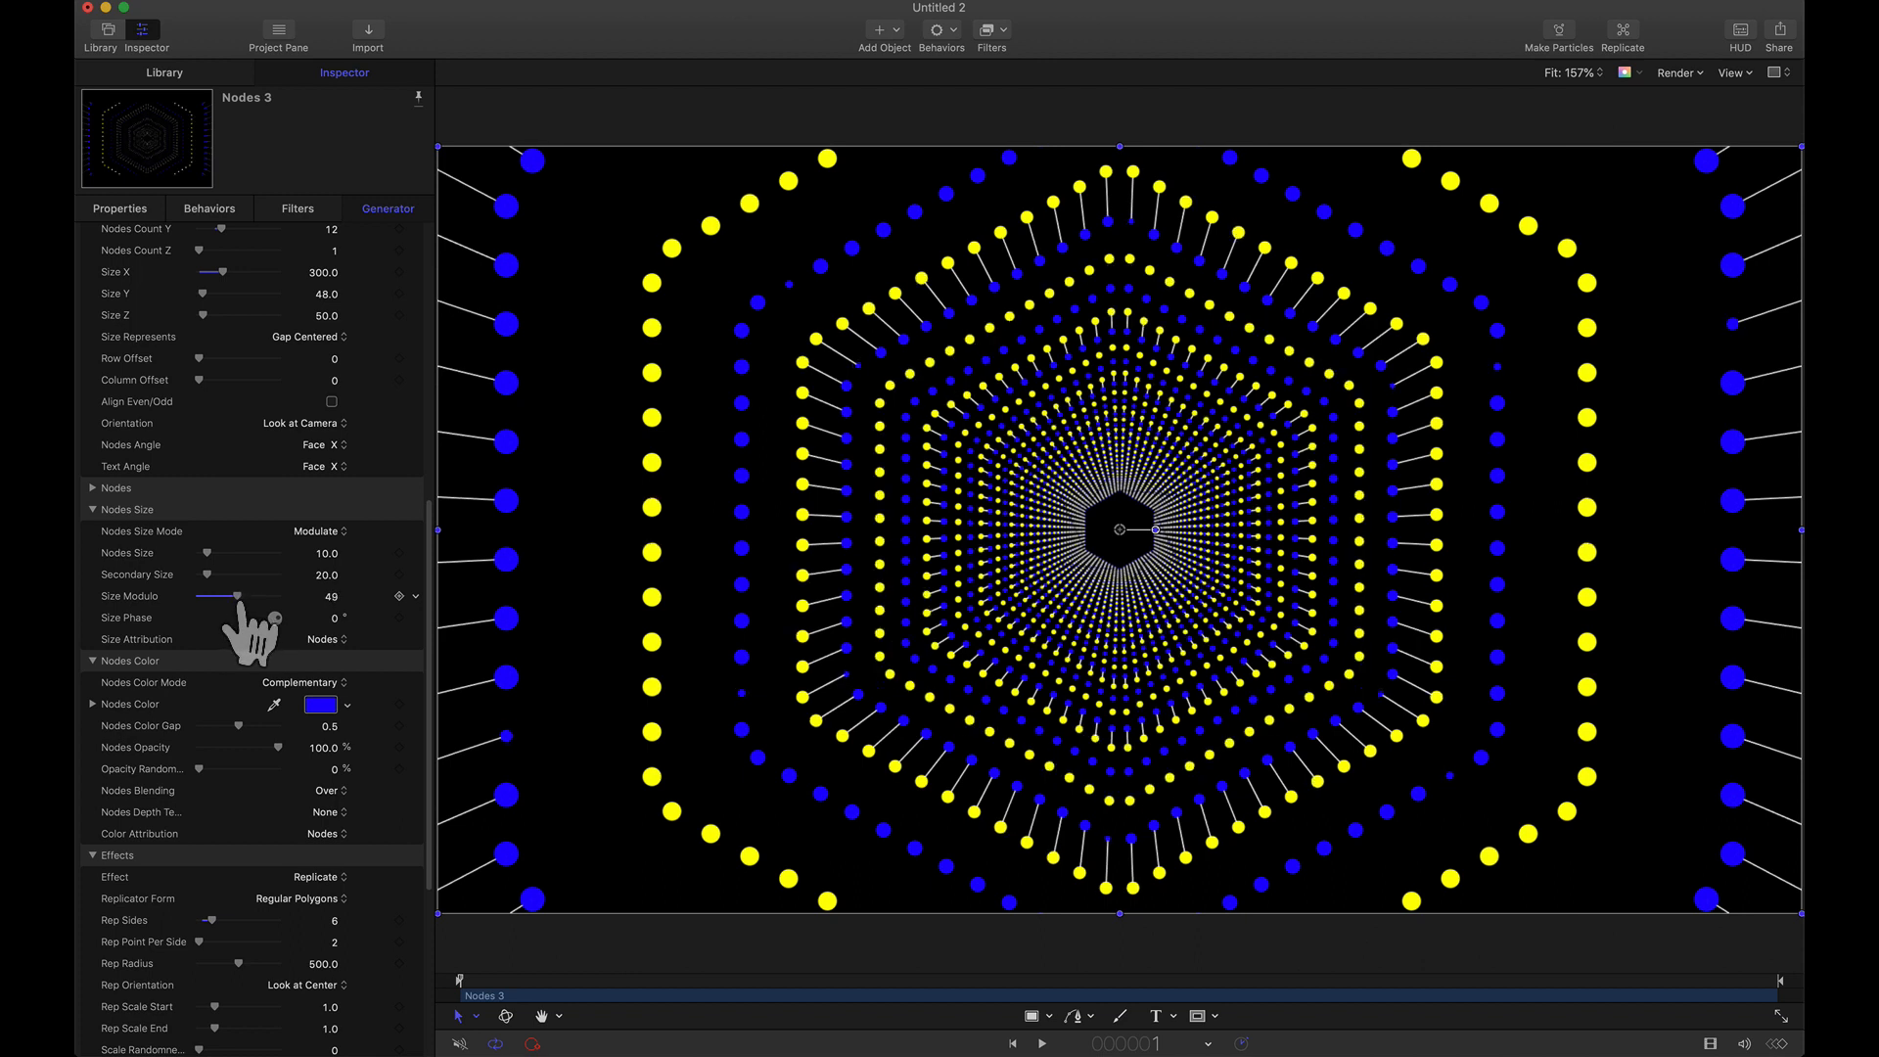
click(331, 600)
text(50)
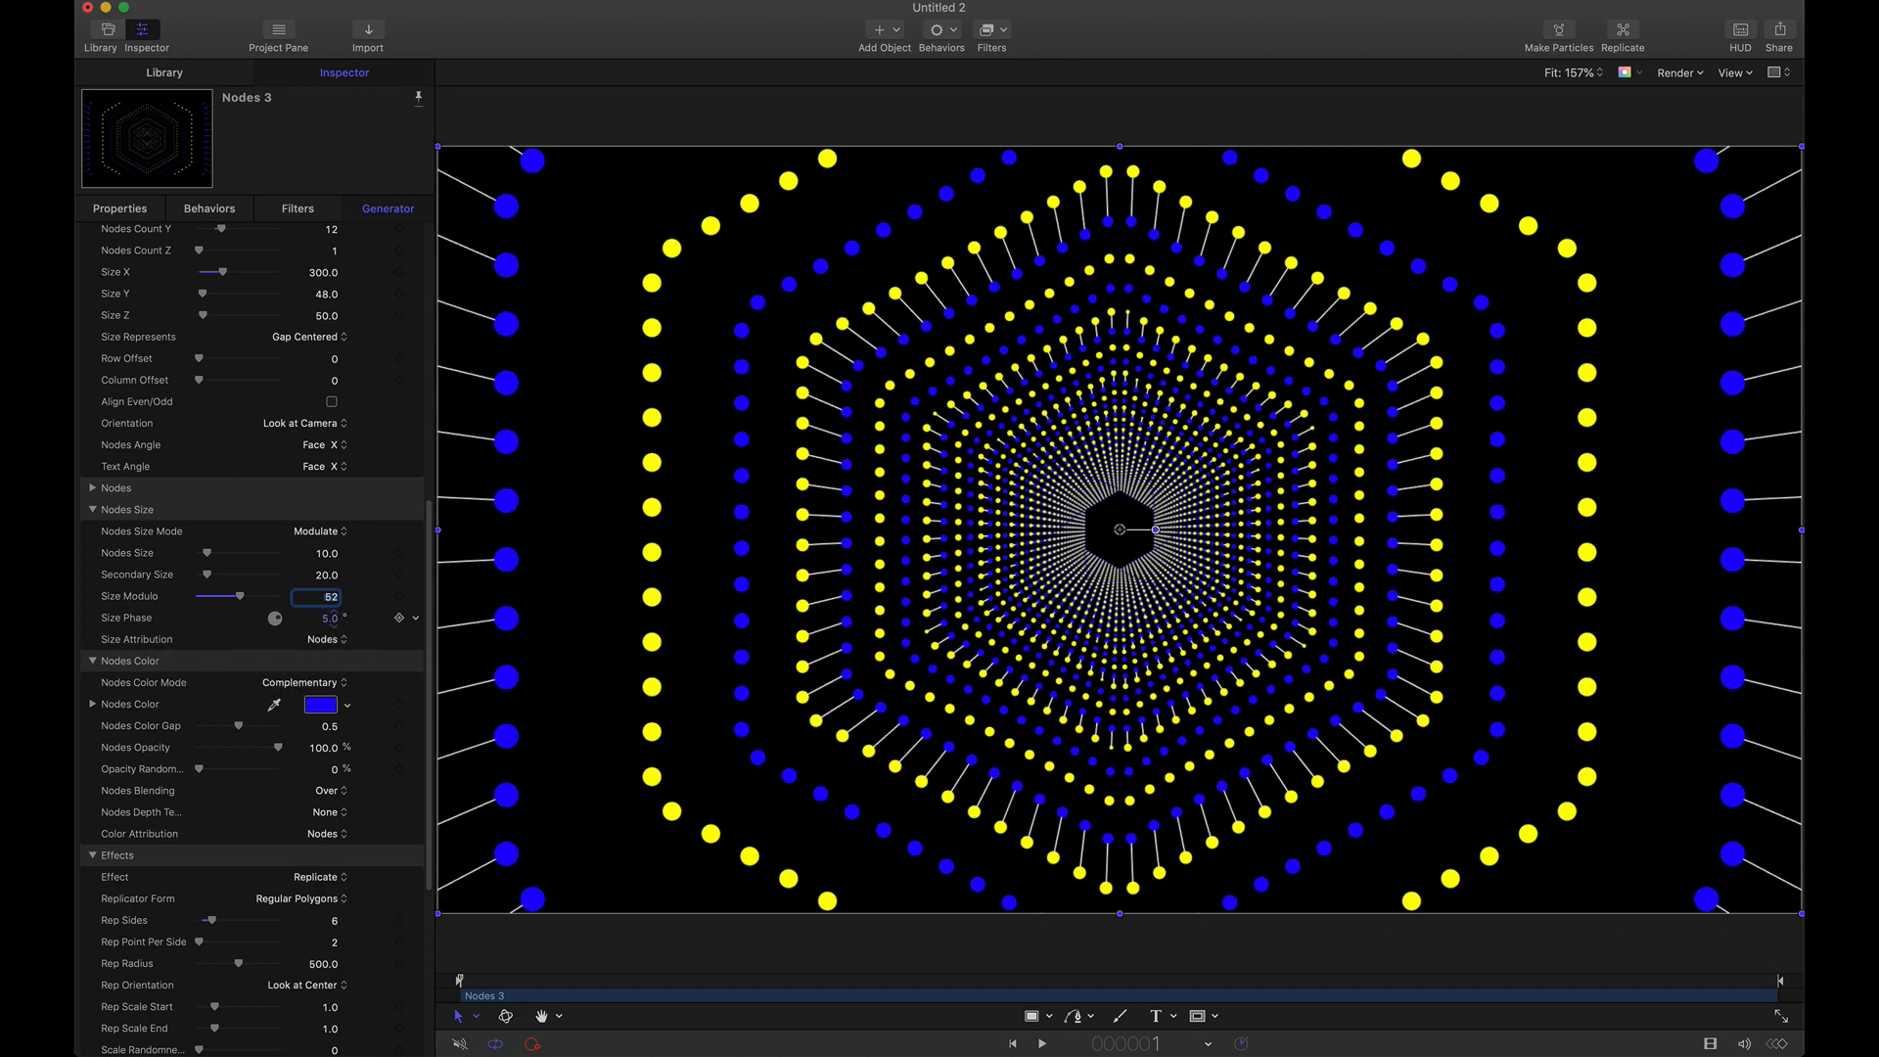
Return Size Modulo to 2 and set the nodes' Size Phase to 91°.
drag(333, 623, 333, 624)
drag(334, 623, 333, 624)
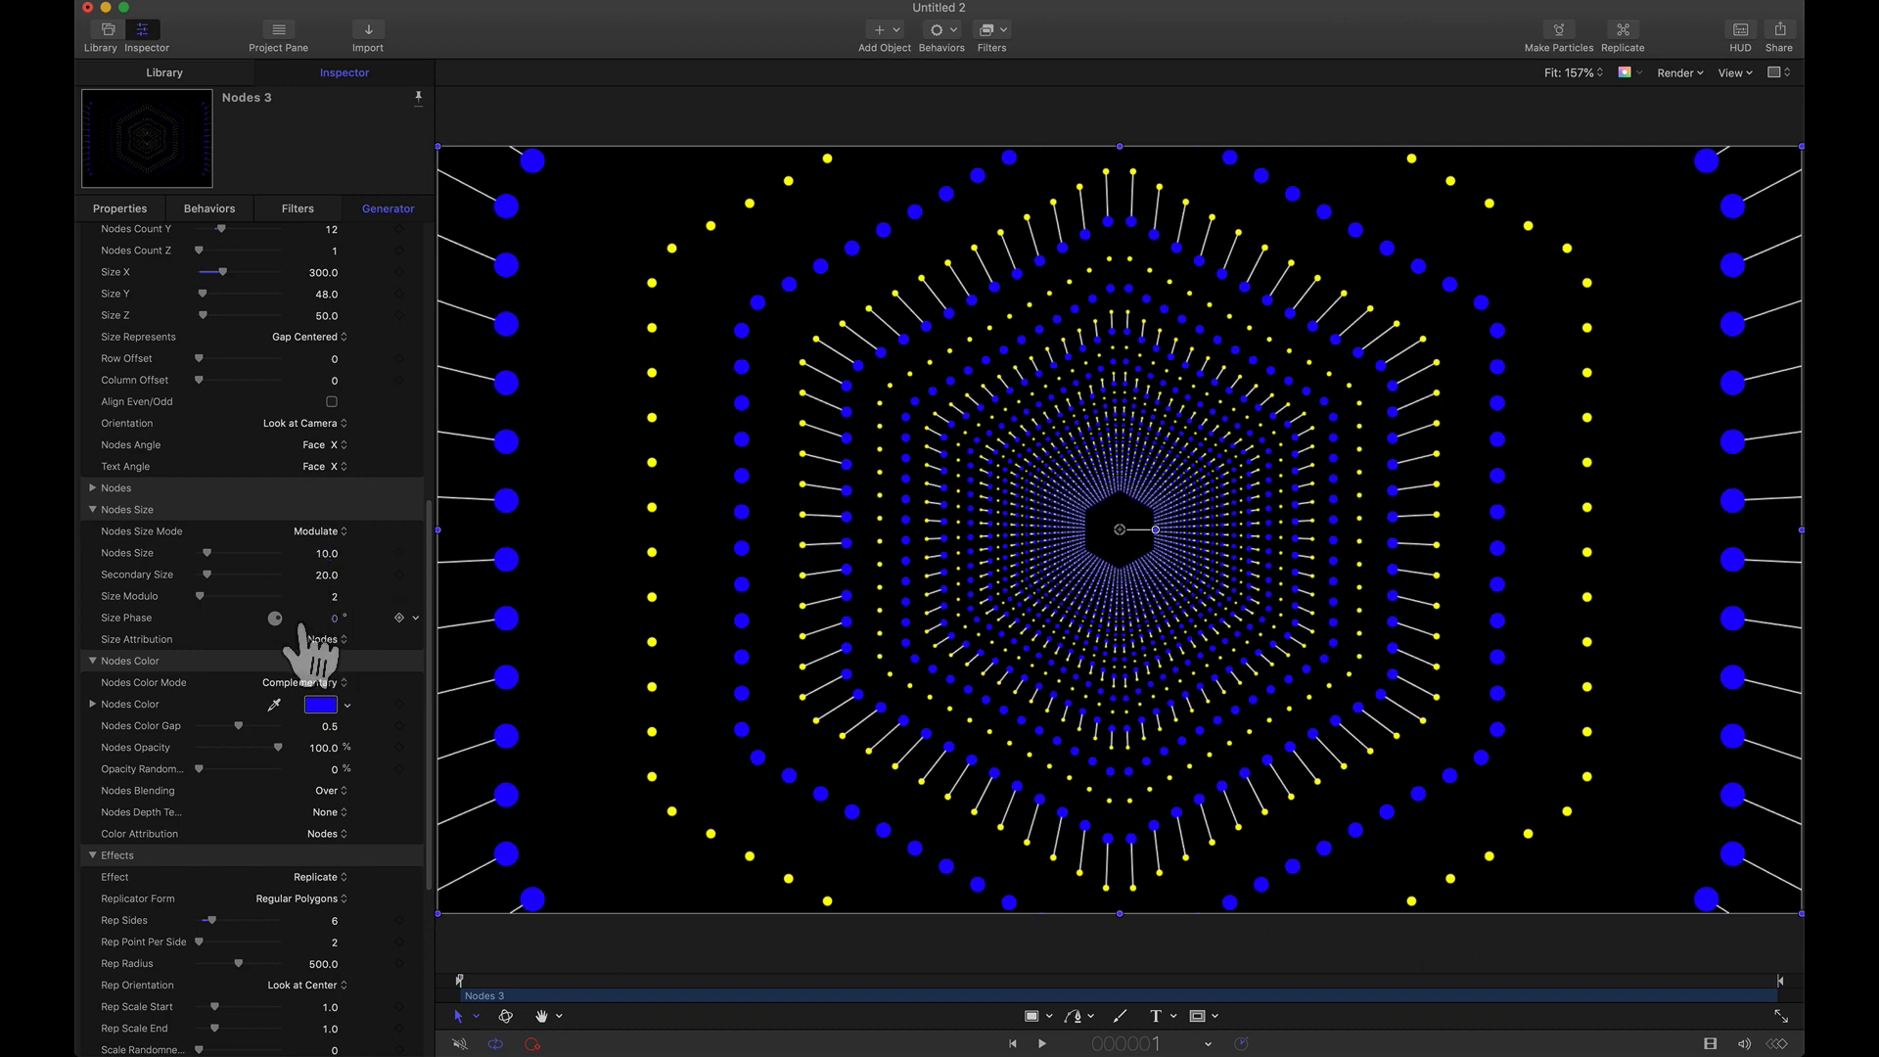
drag(334, 622, 334, 622)
drag(326, 619, 326, 615)
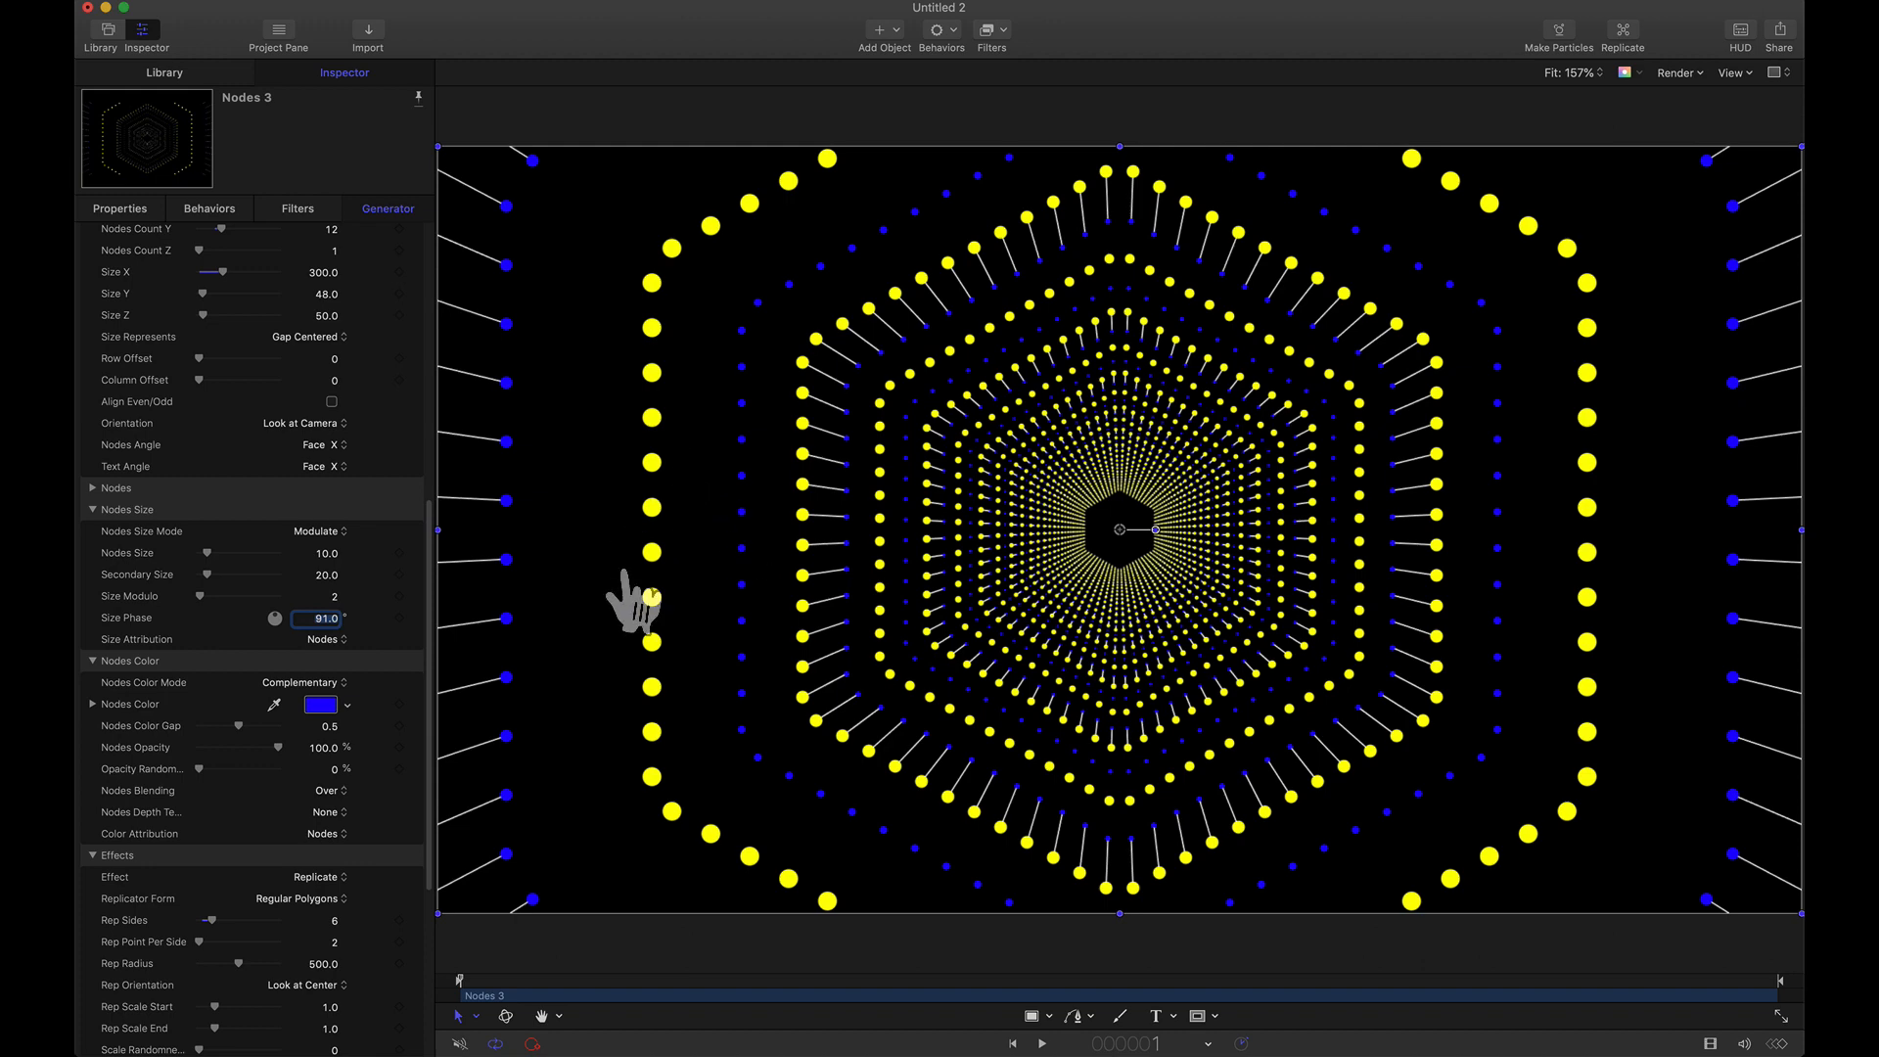
Expand the Animation settings and assign Nodes Size Phase to Destination 1.
scroll(435, 538, up, 10)
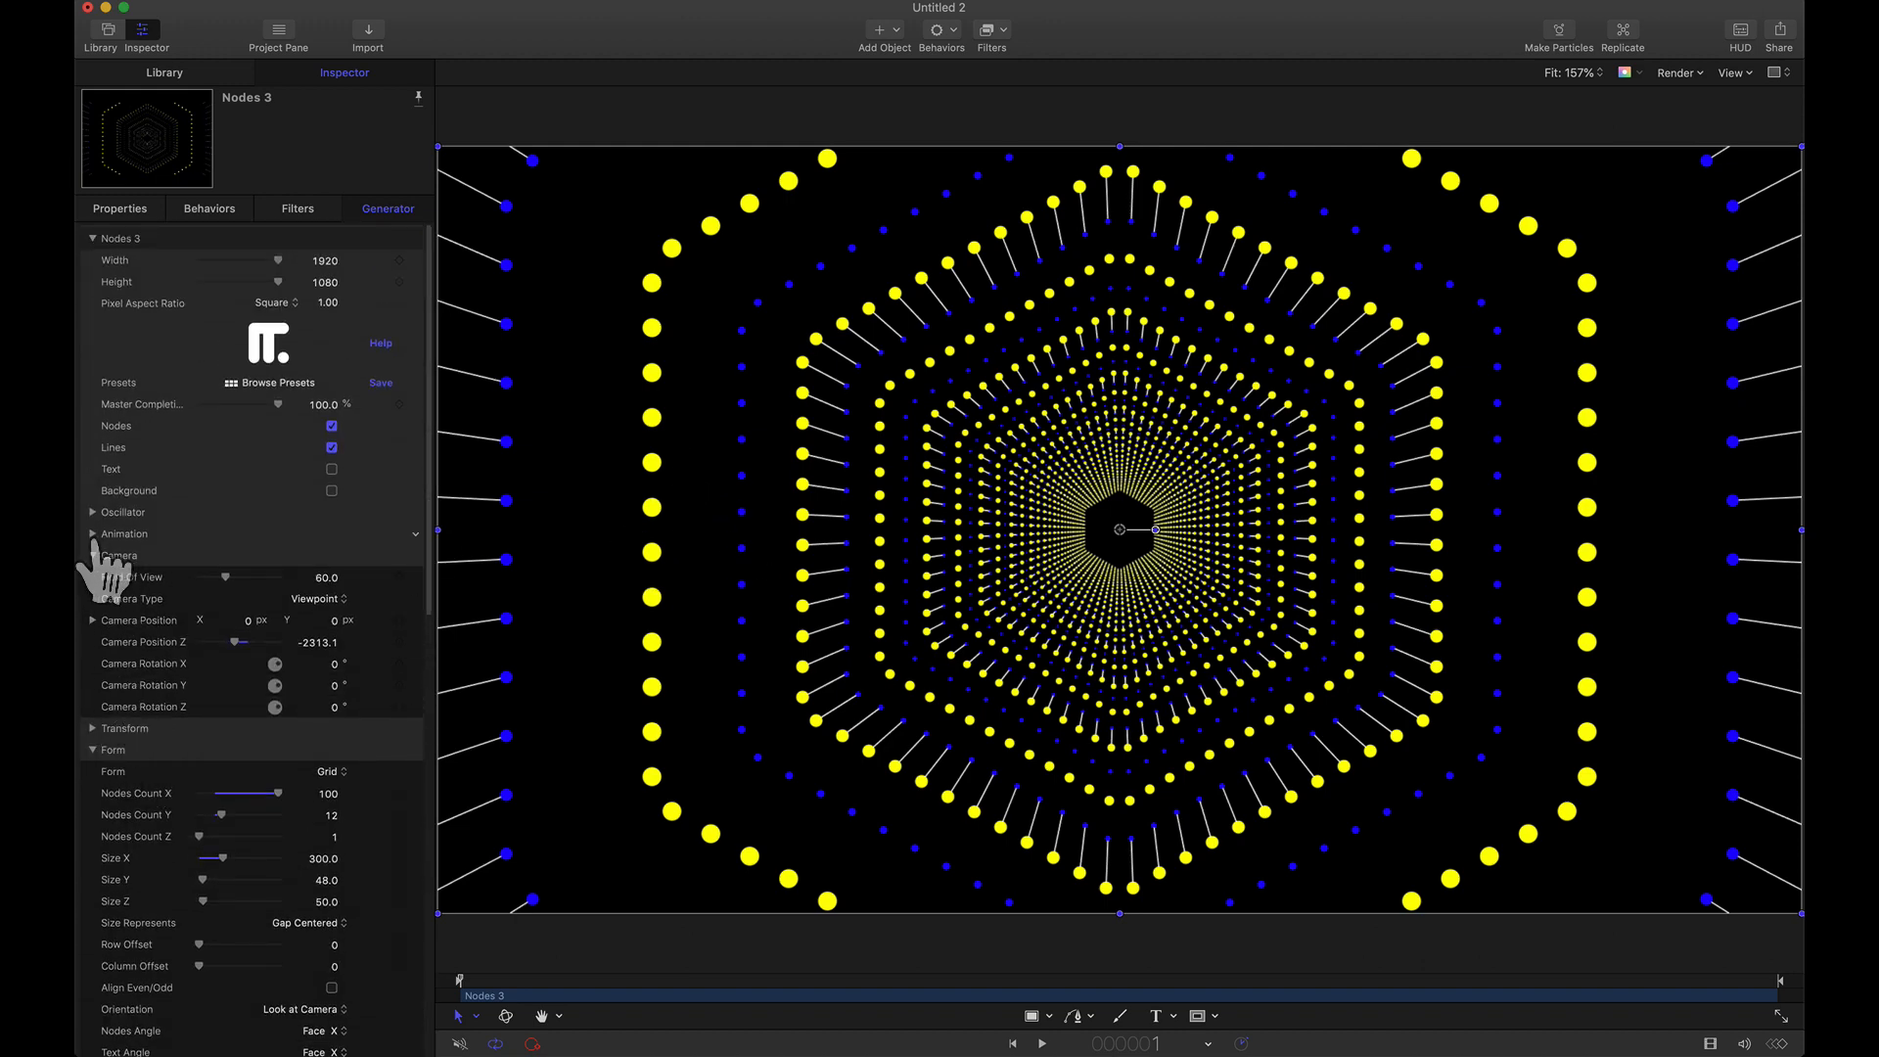
click(93, 533)
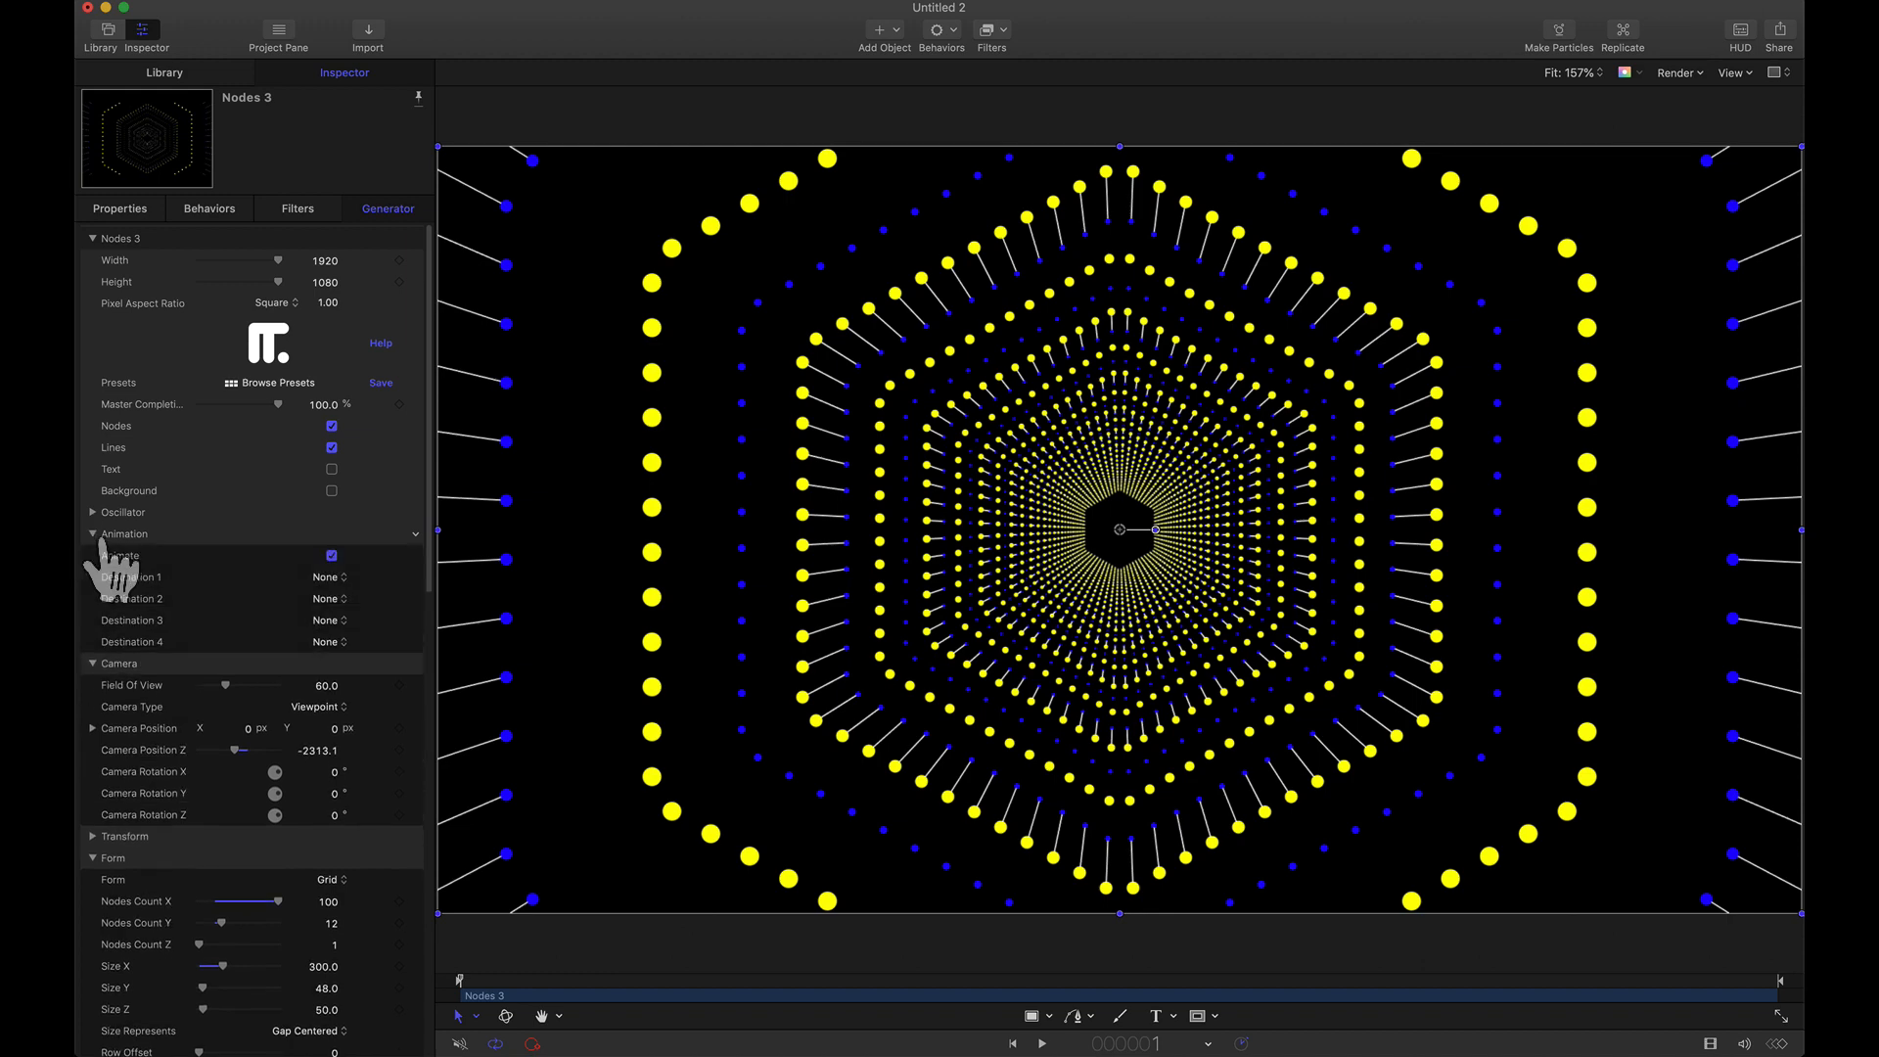
click(323, 579)
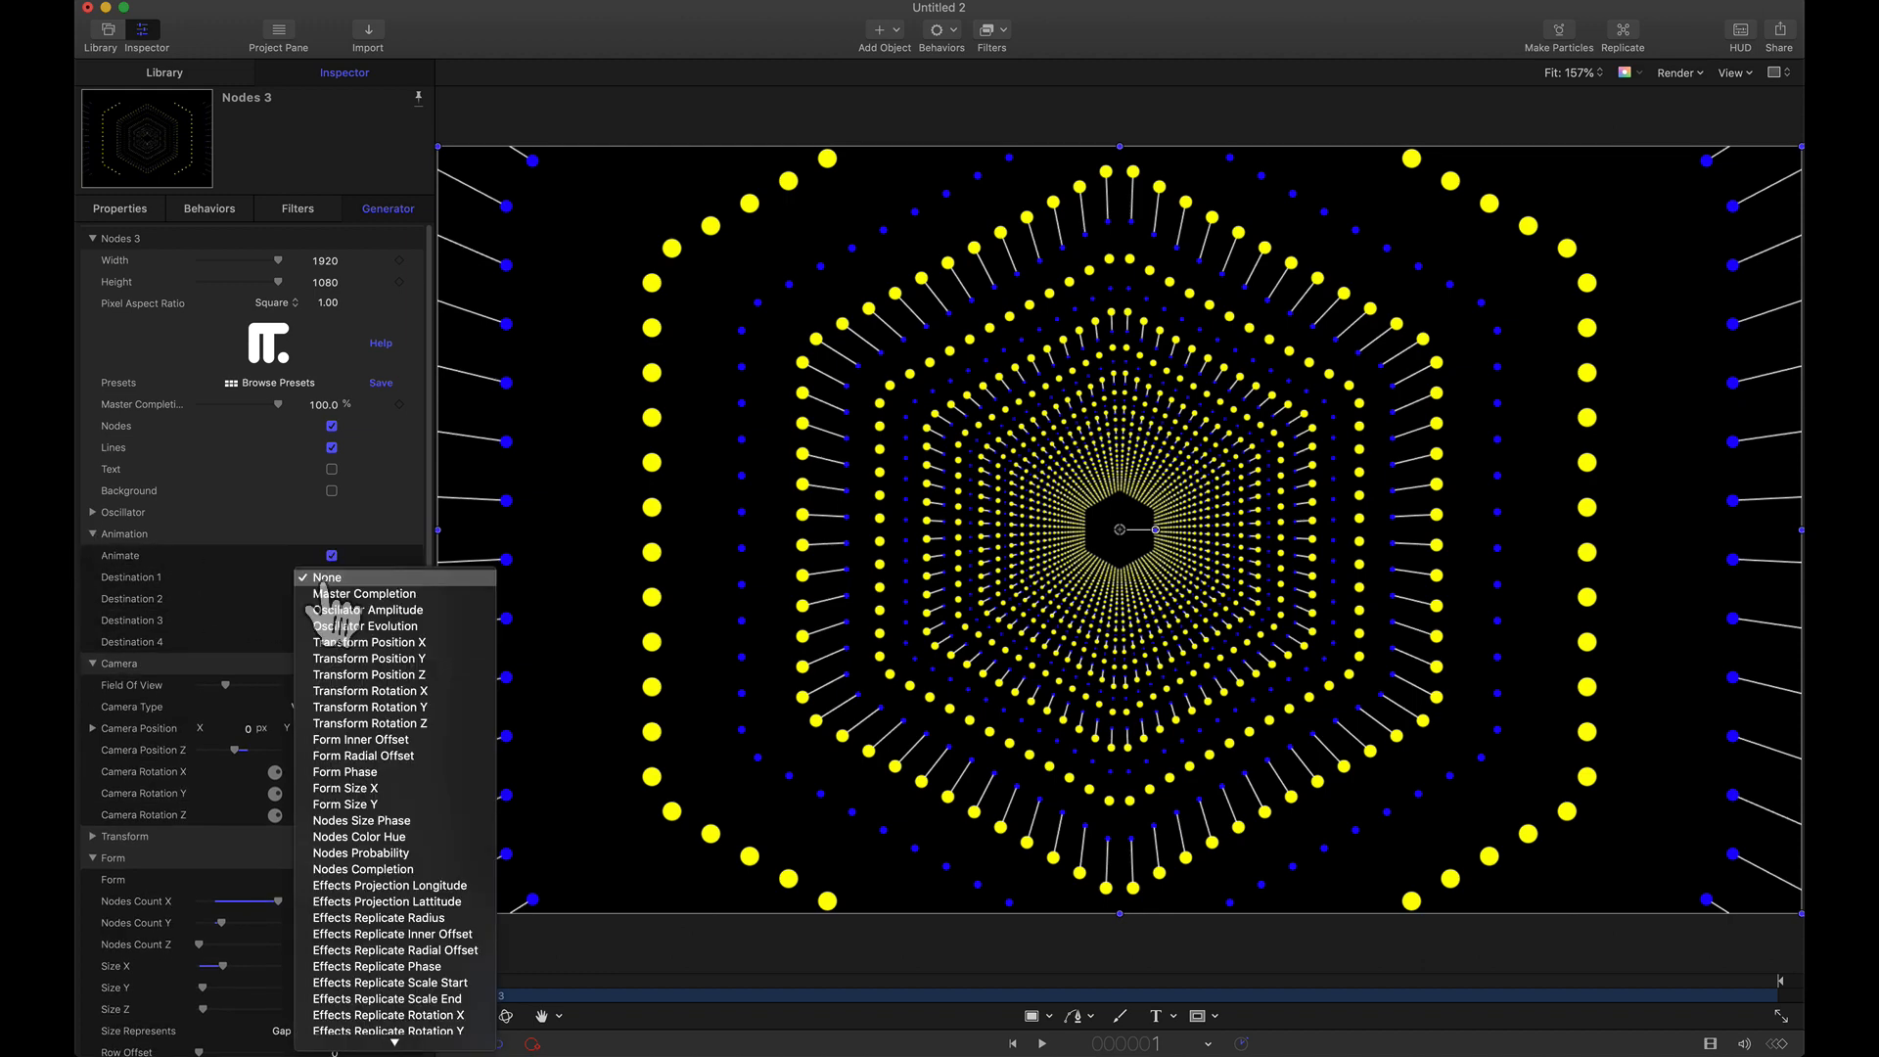
click(395, 824)
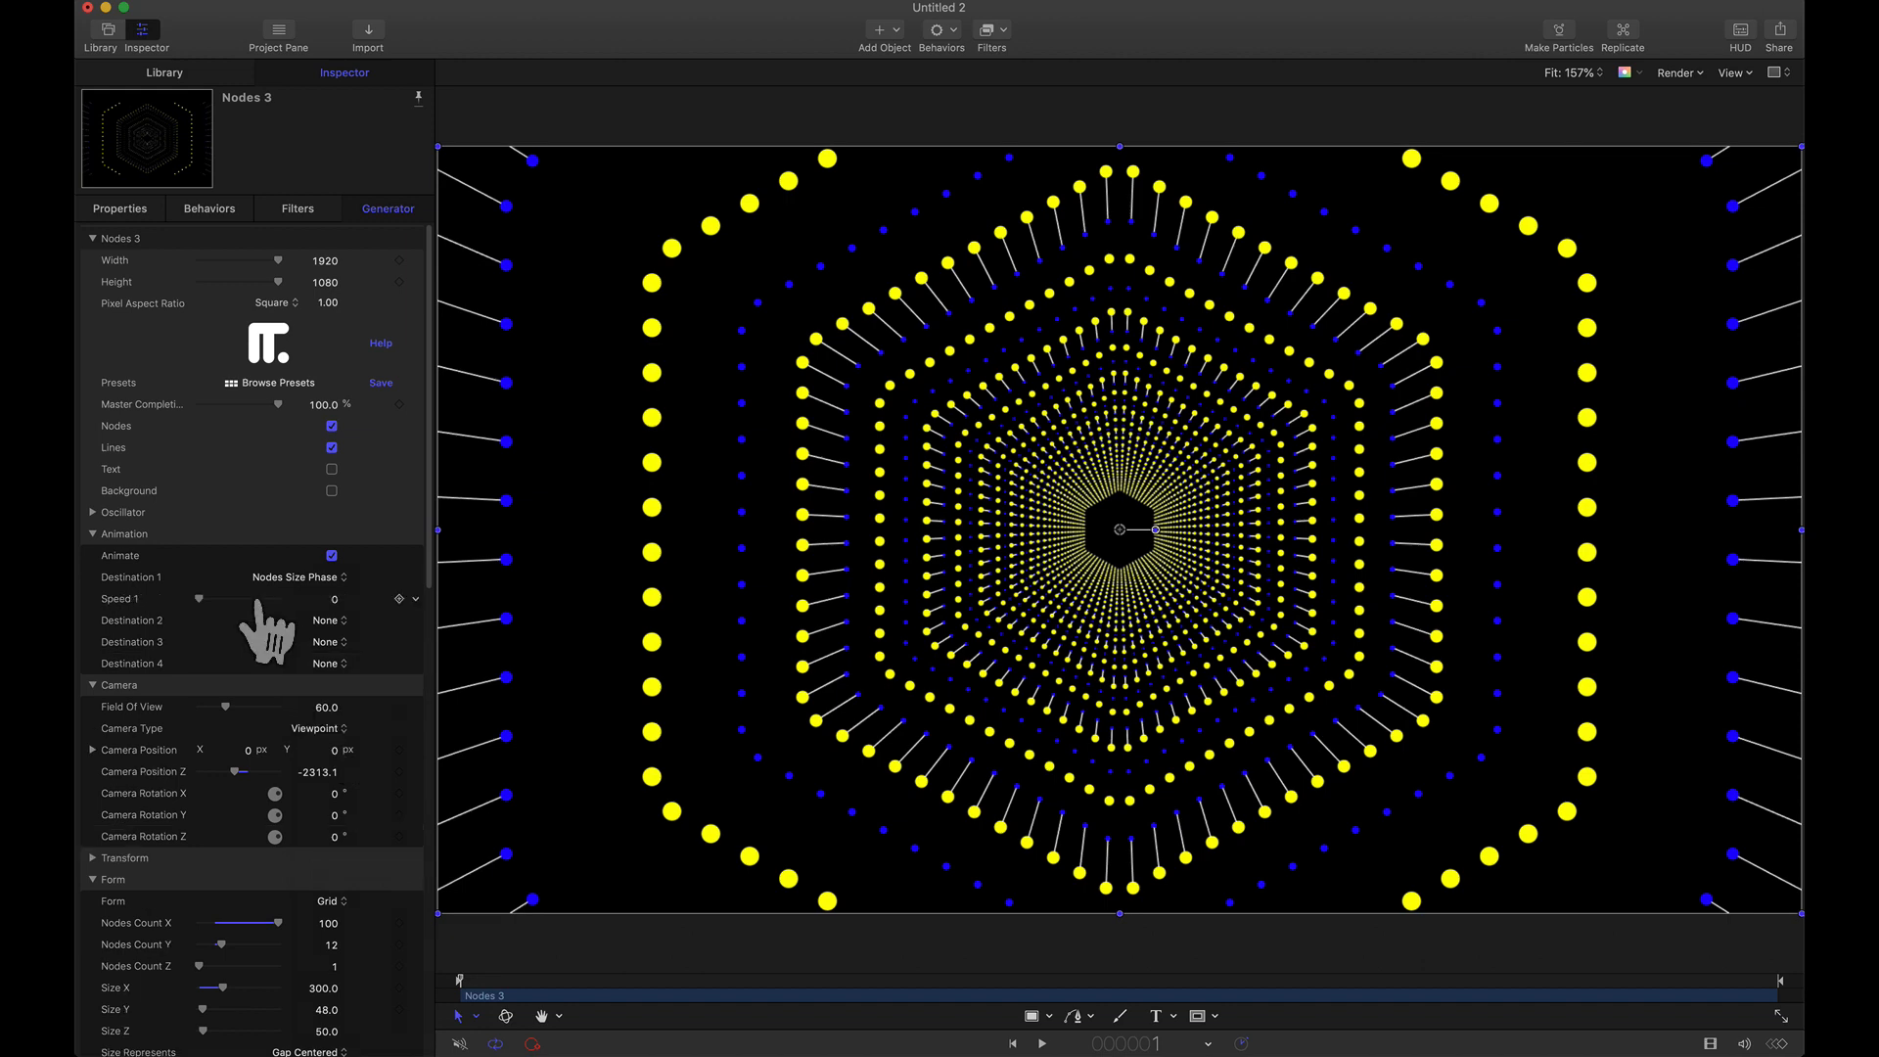
Set Speed 1 to 10 and preview the node size animation, stopping playback when done.
drag(296, 604, 350, 623)
click(1042, 1044)
drag(260, 610, 239, 600)
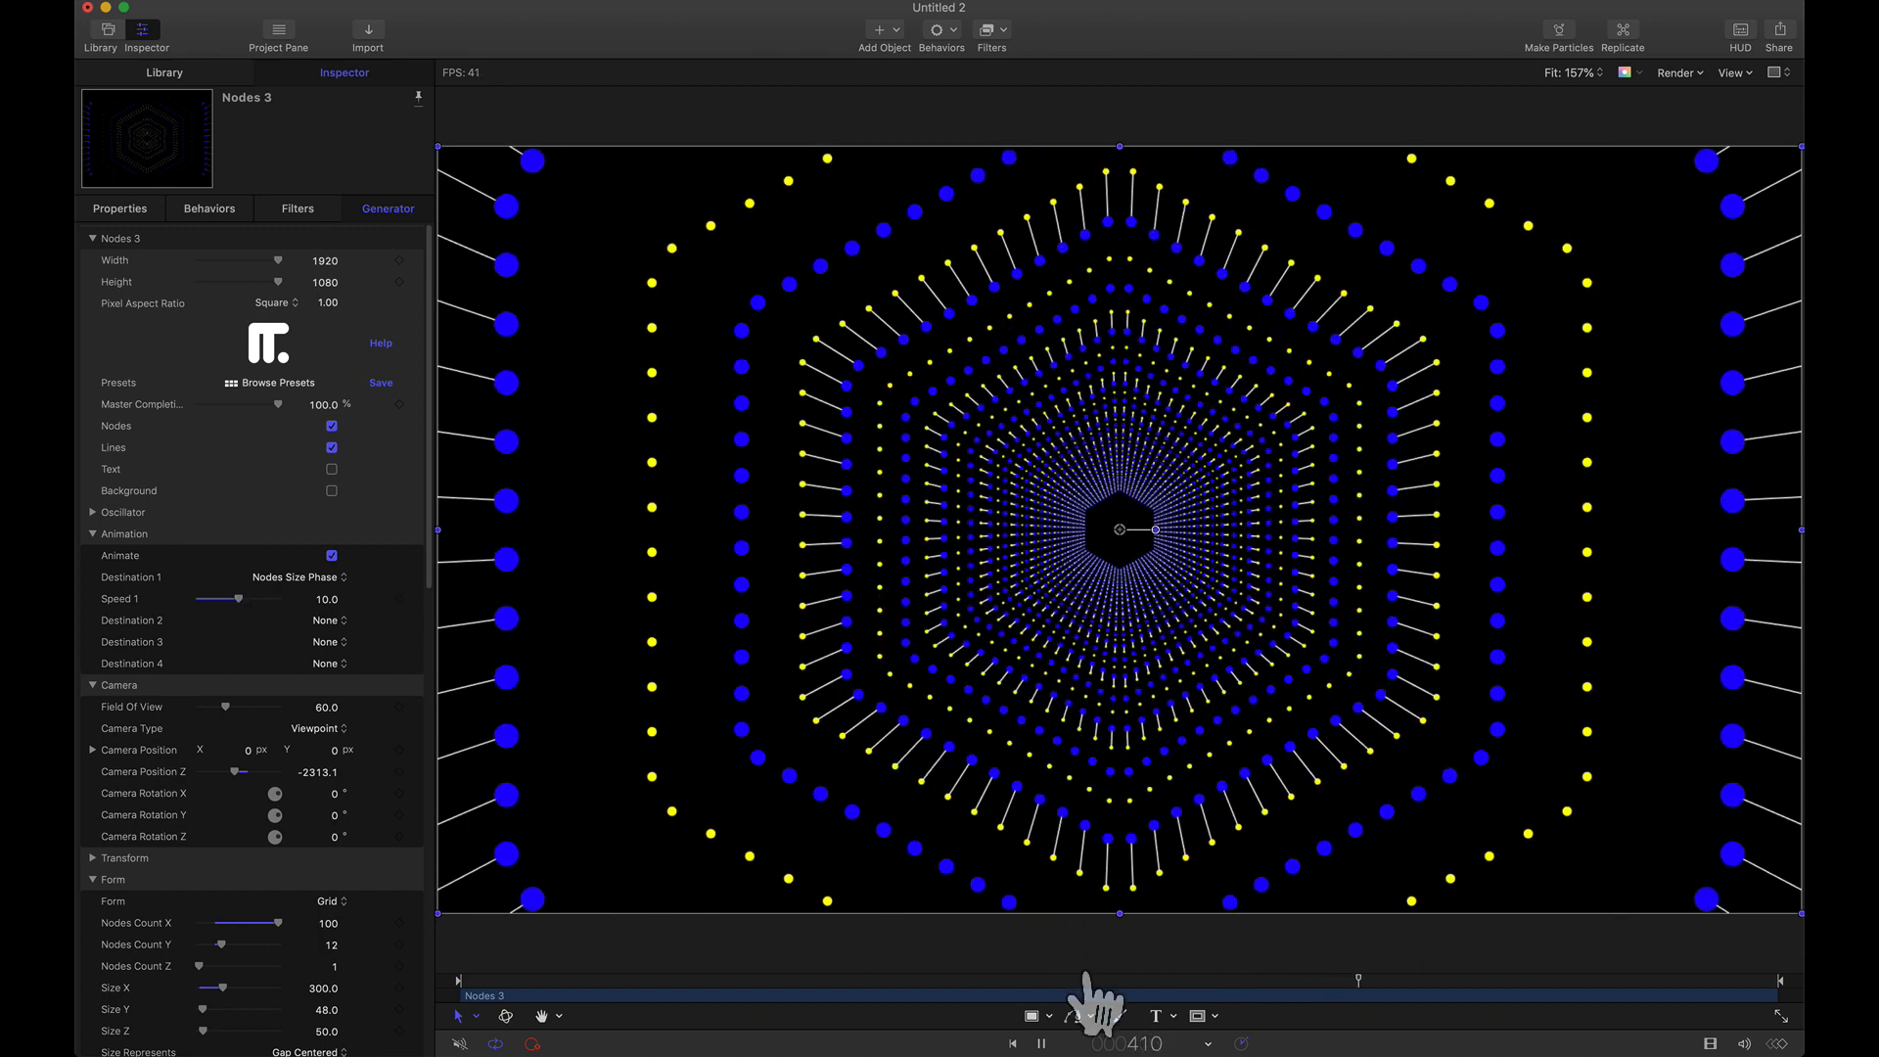
key(space)
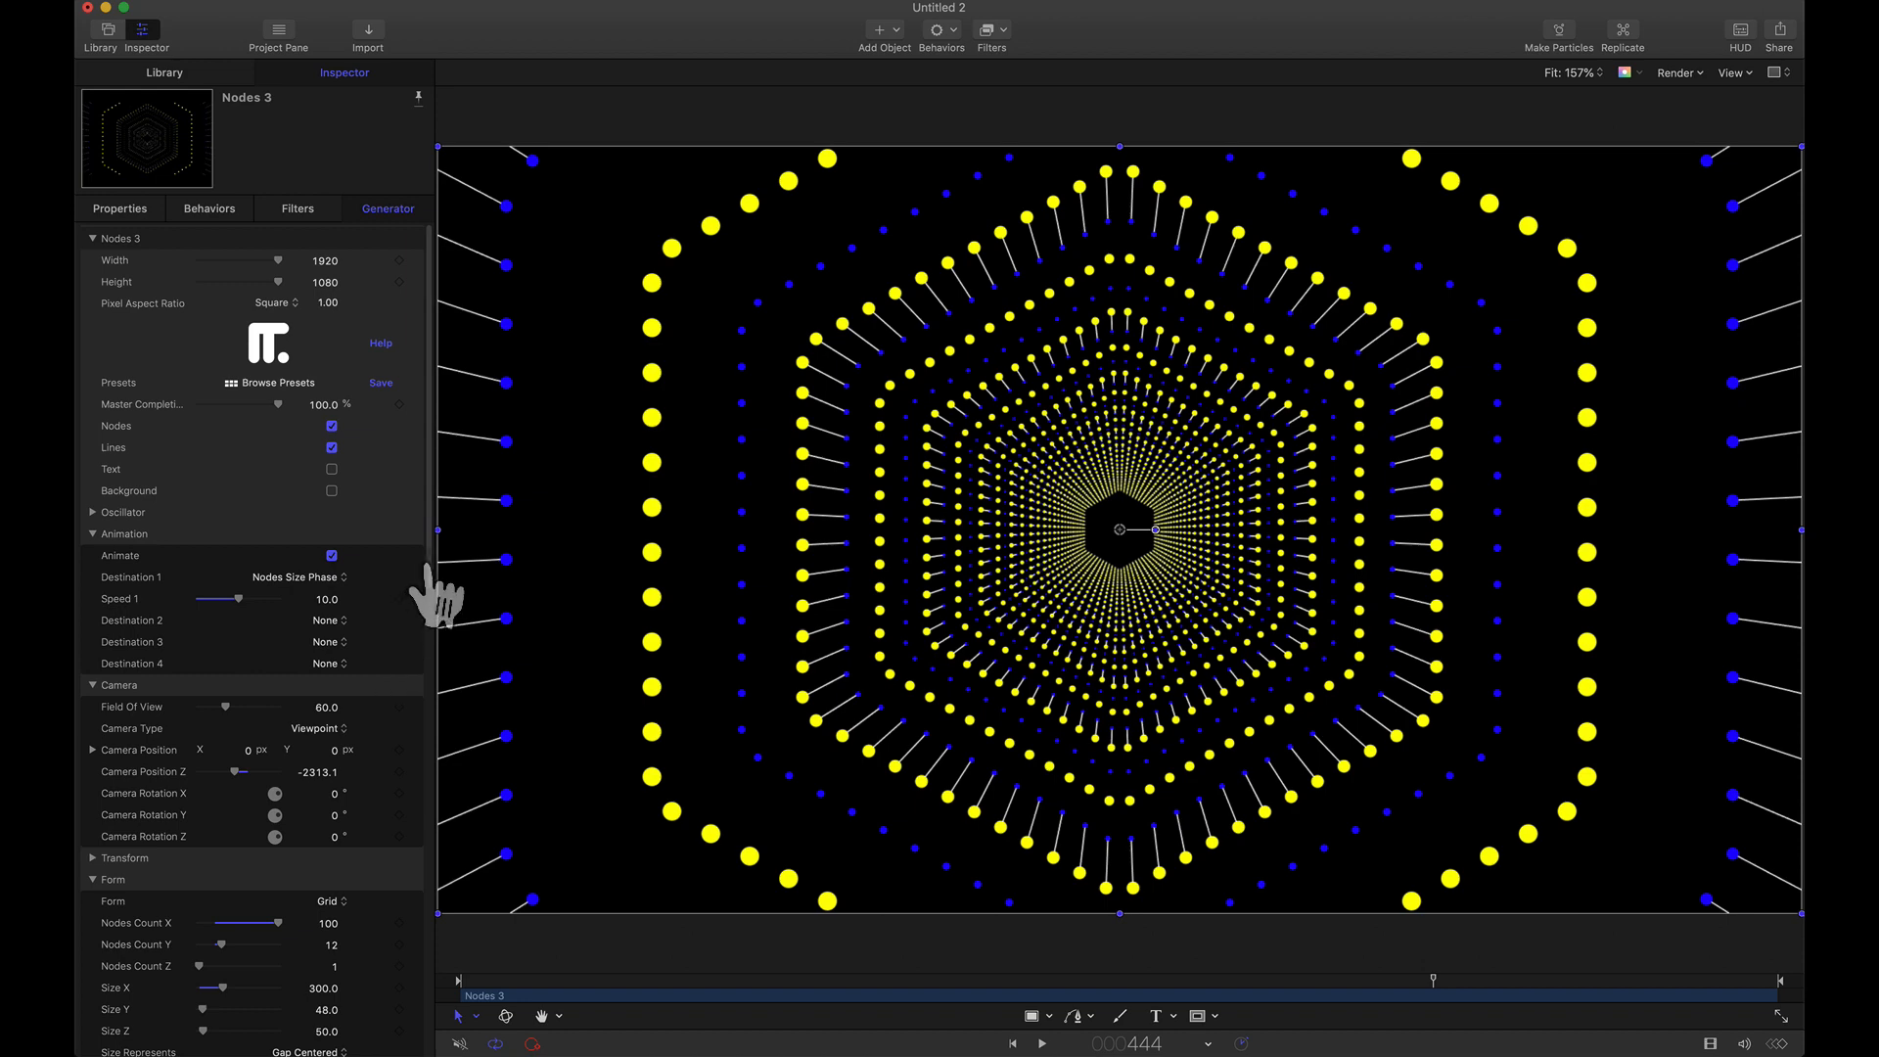
Expand the Lines settings and change the Lines Color to Red from the Apple color list.
scroll(435, 592, down, 20)
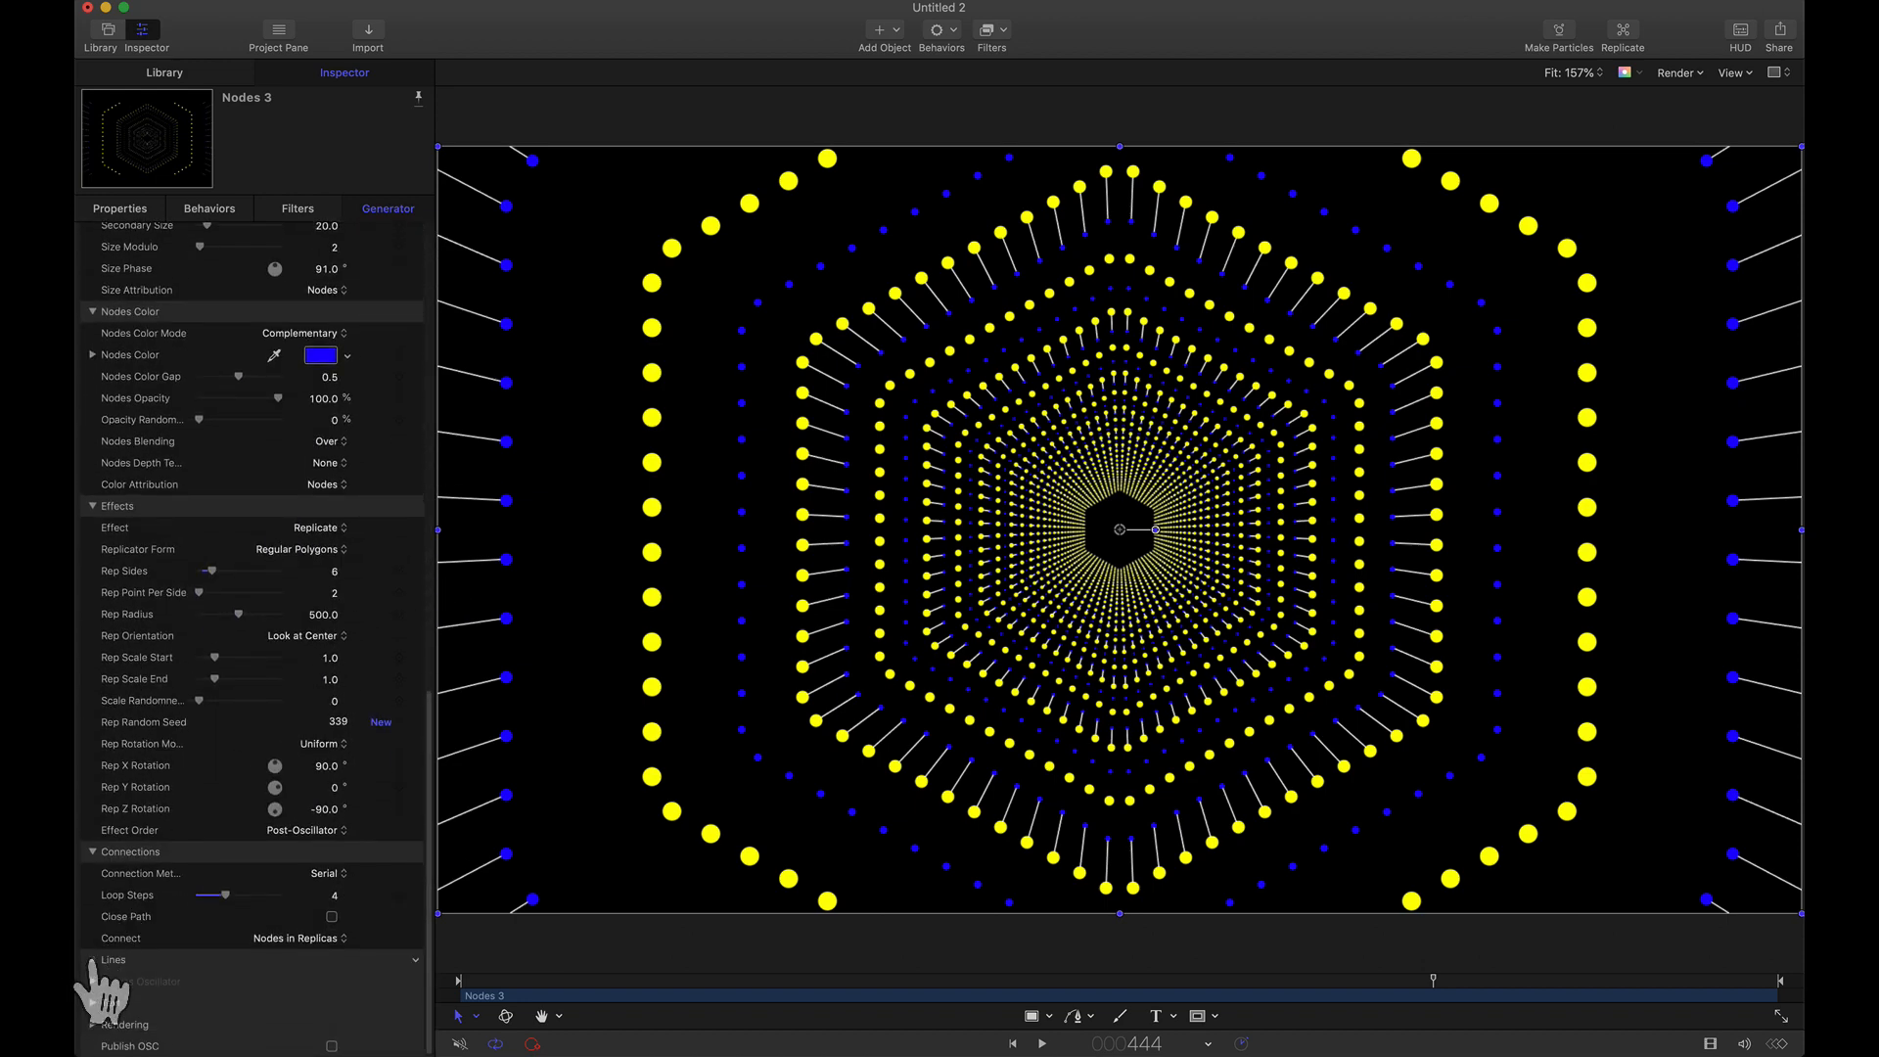
click(92, 960)
click(321, 1027)
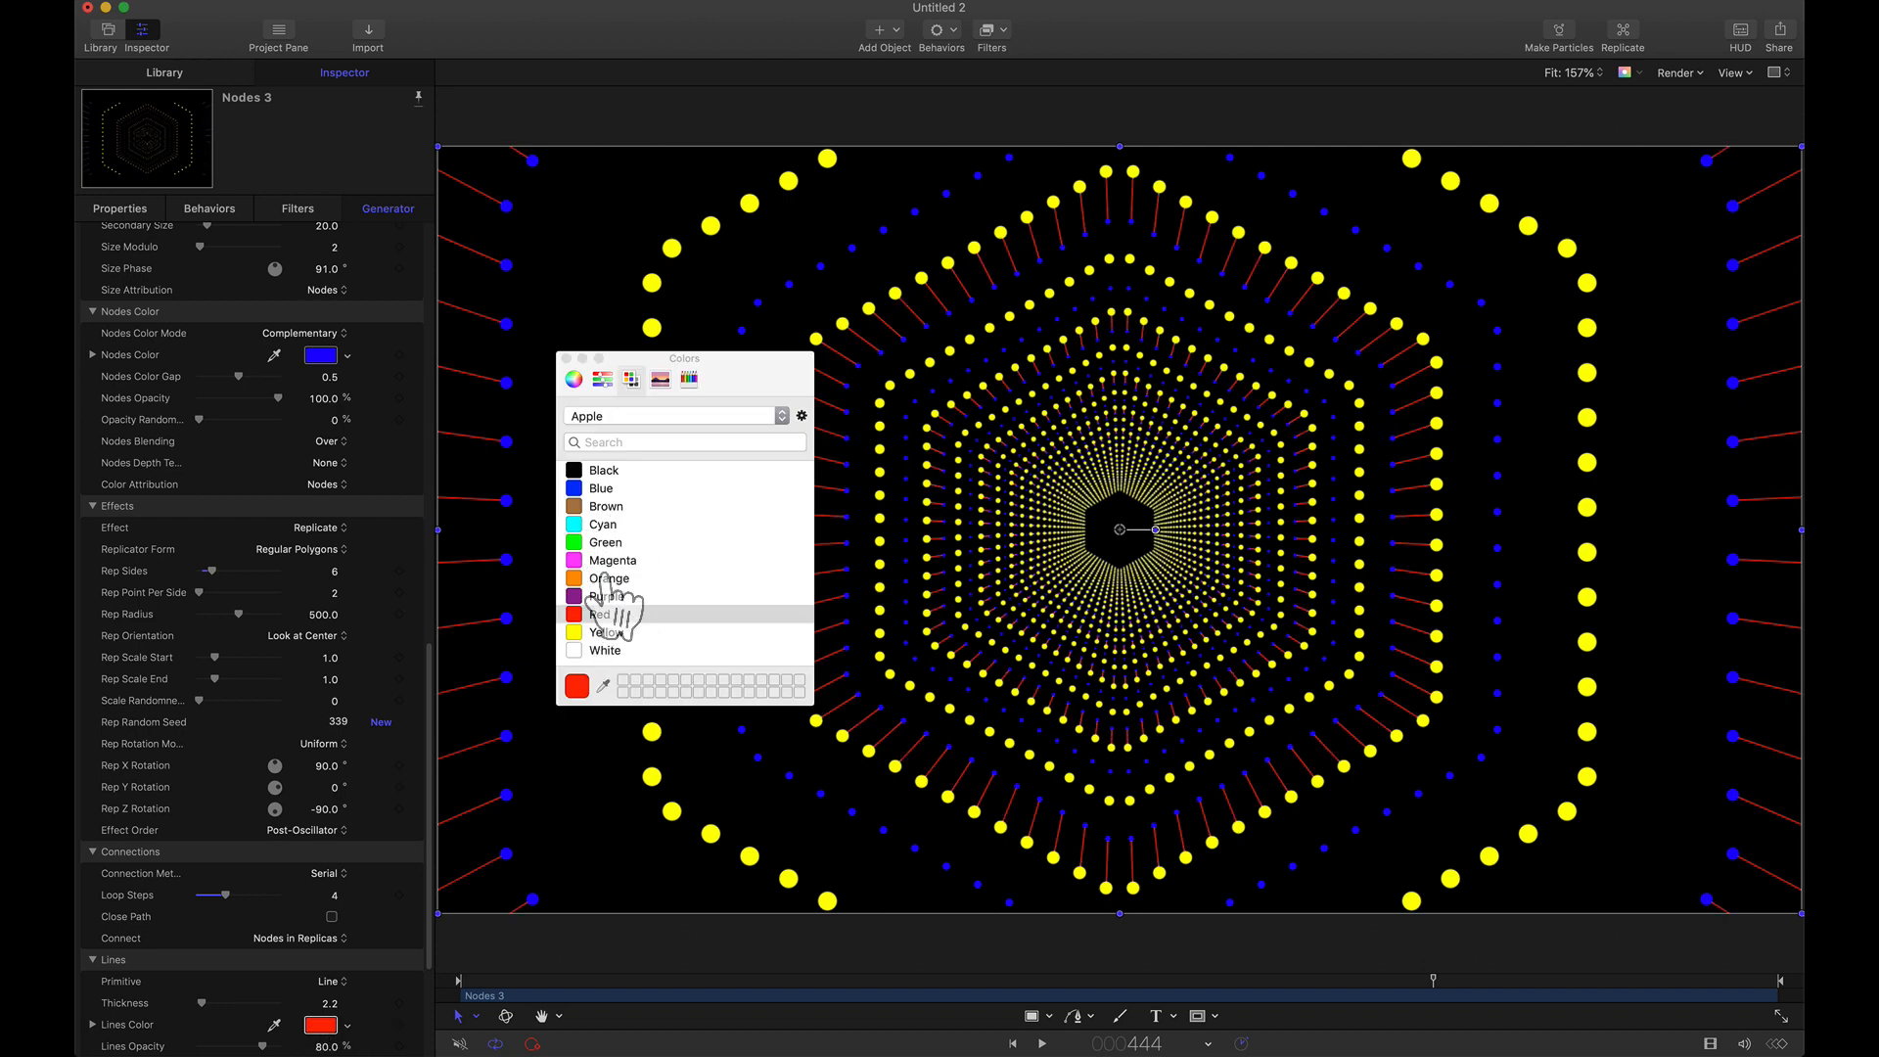
click(565, 360)
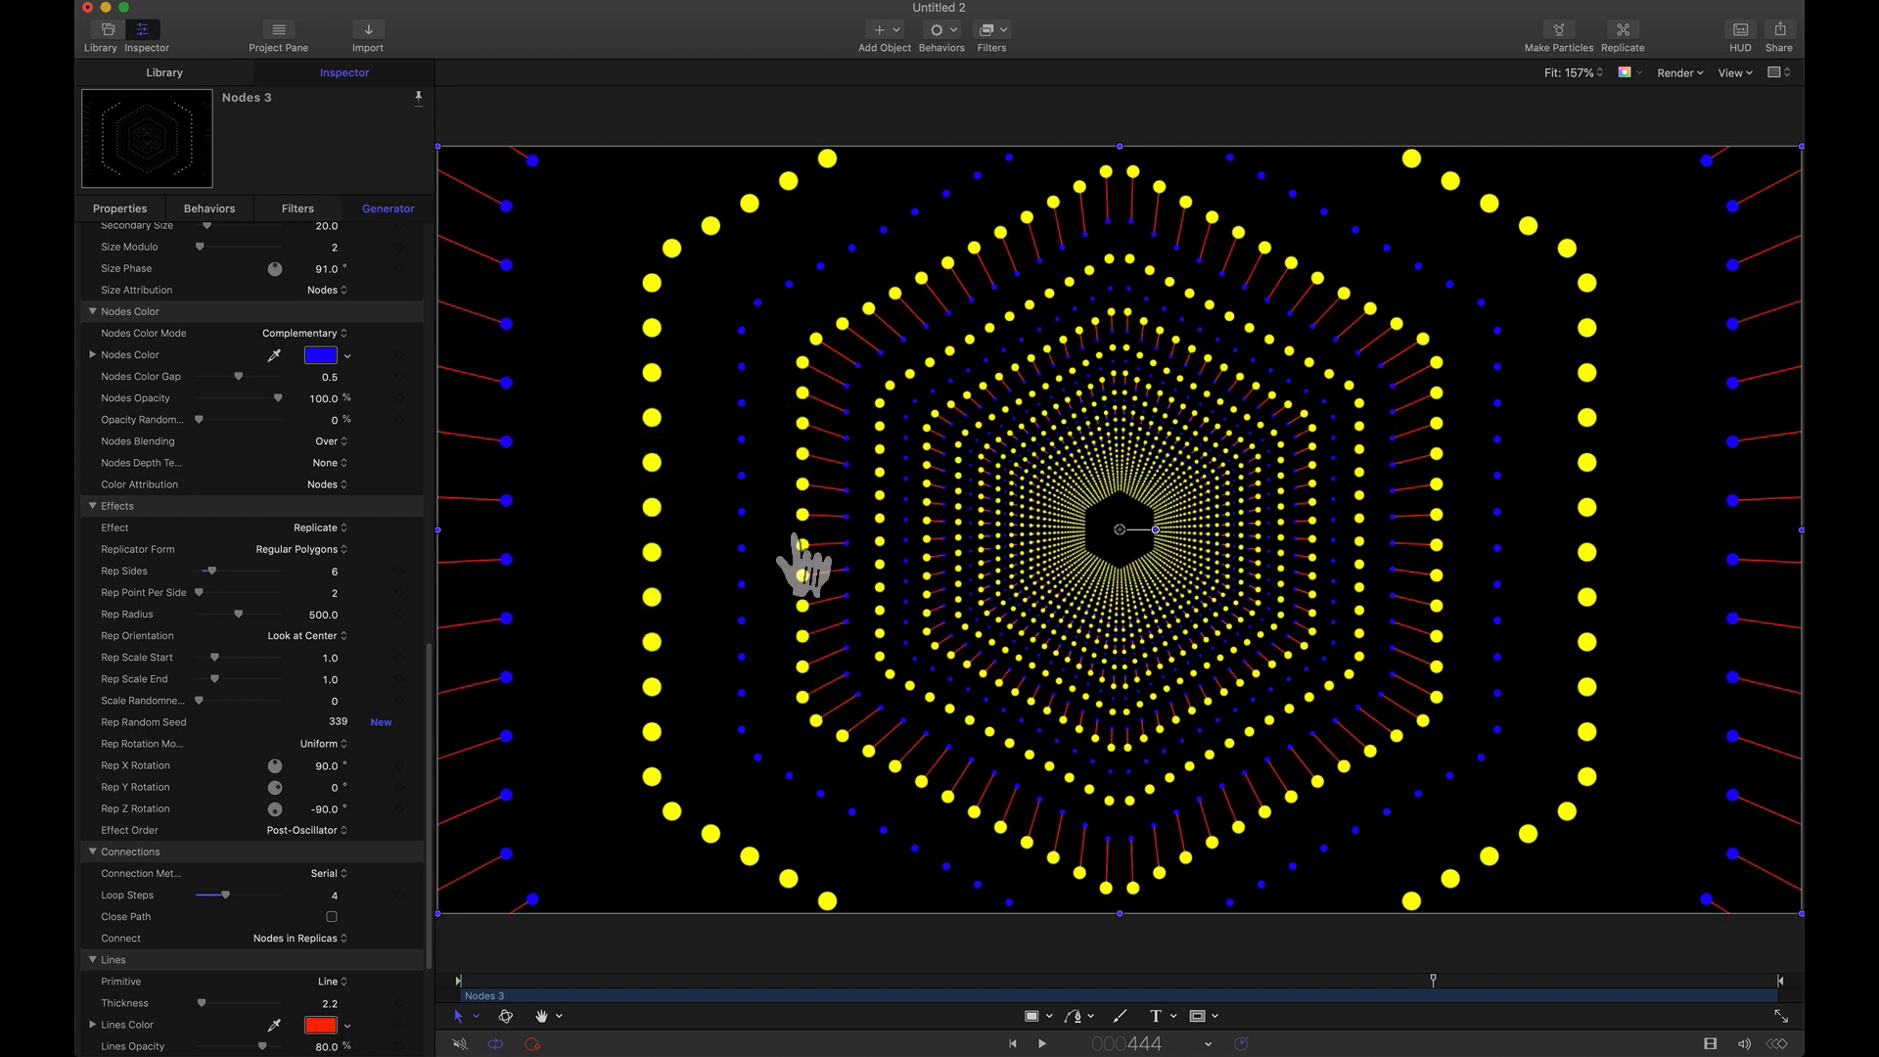
Set the lines' Thickness to 4, preview the animation, and return the playhead to the first frame.
click(330, 1002)
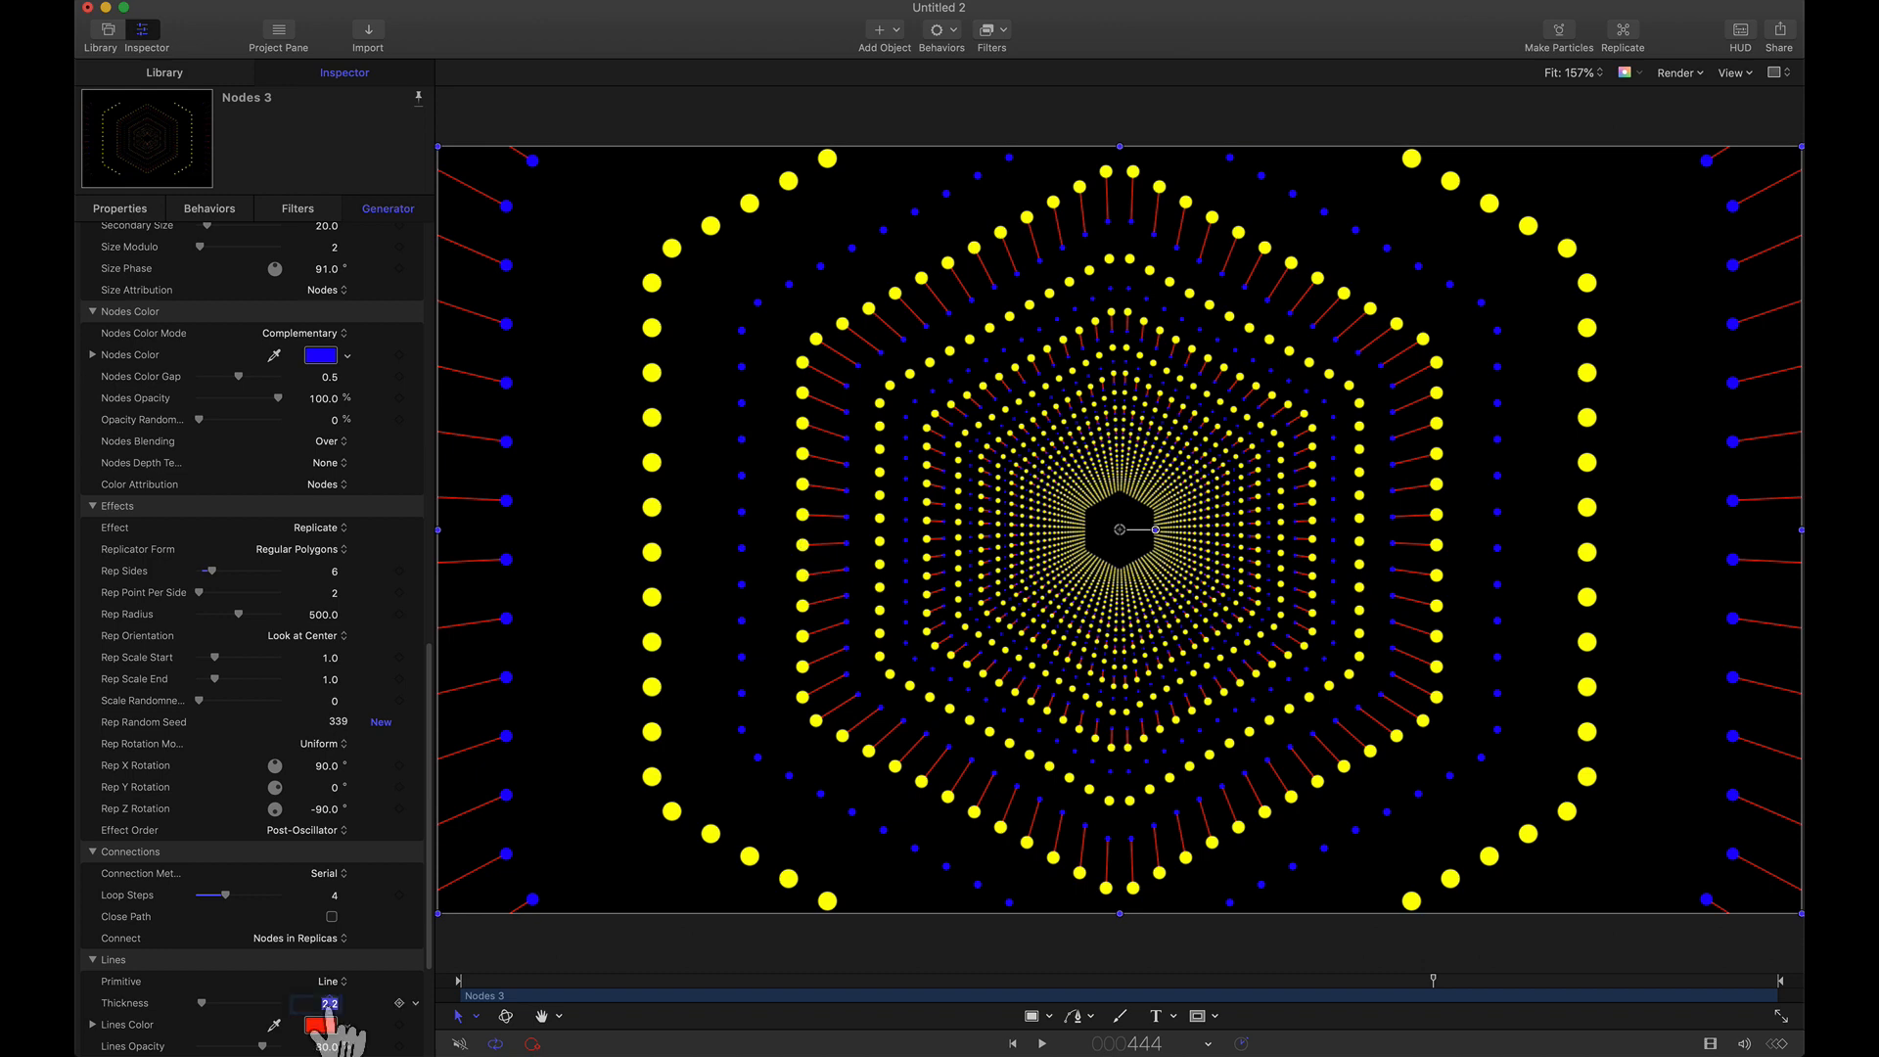
key(Return)
click(1042, 1045)
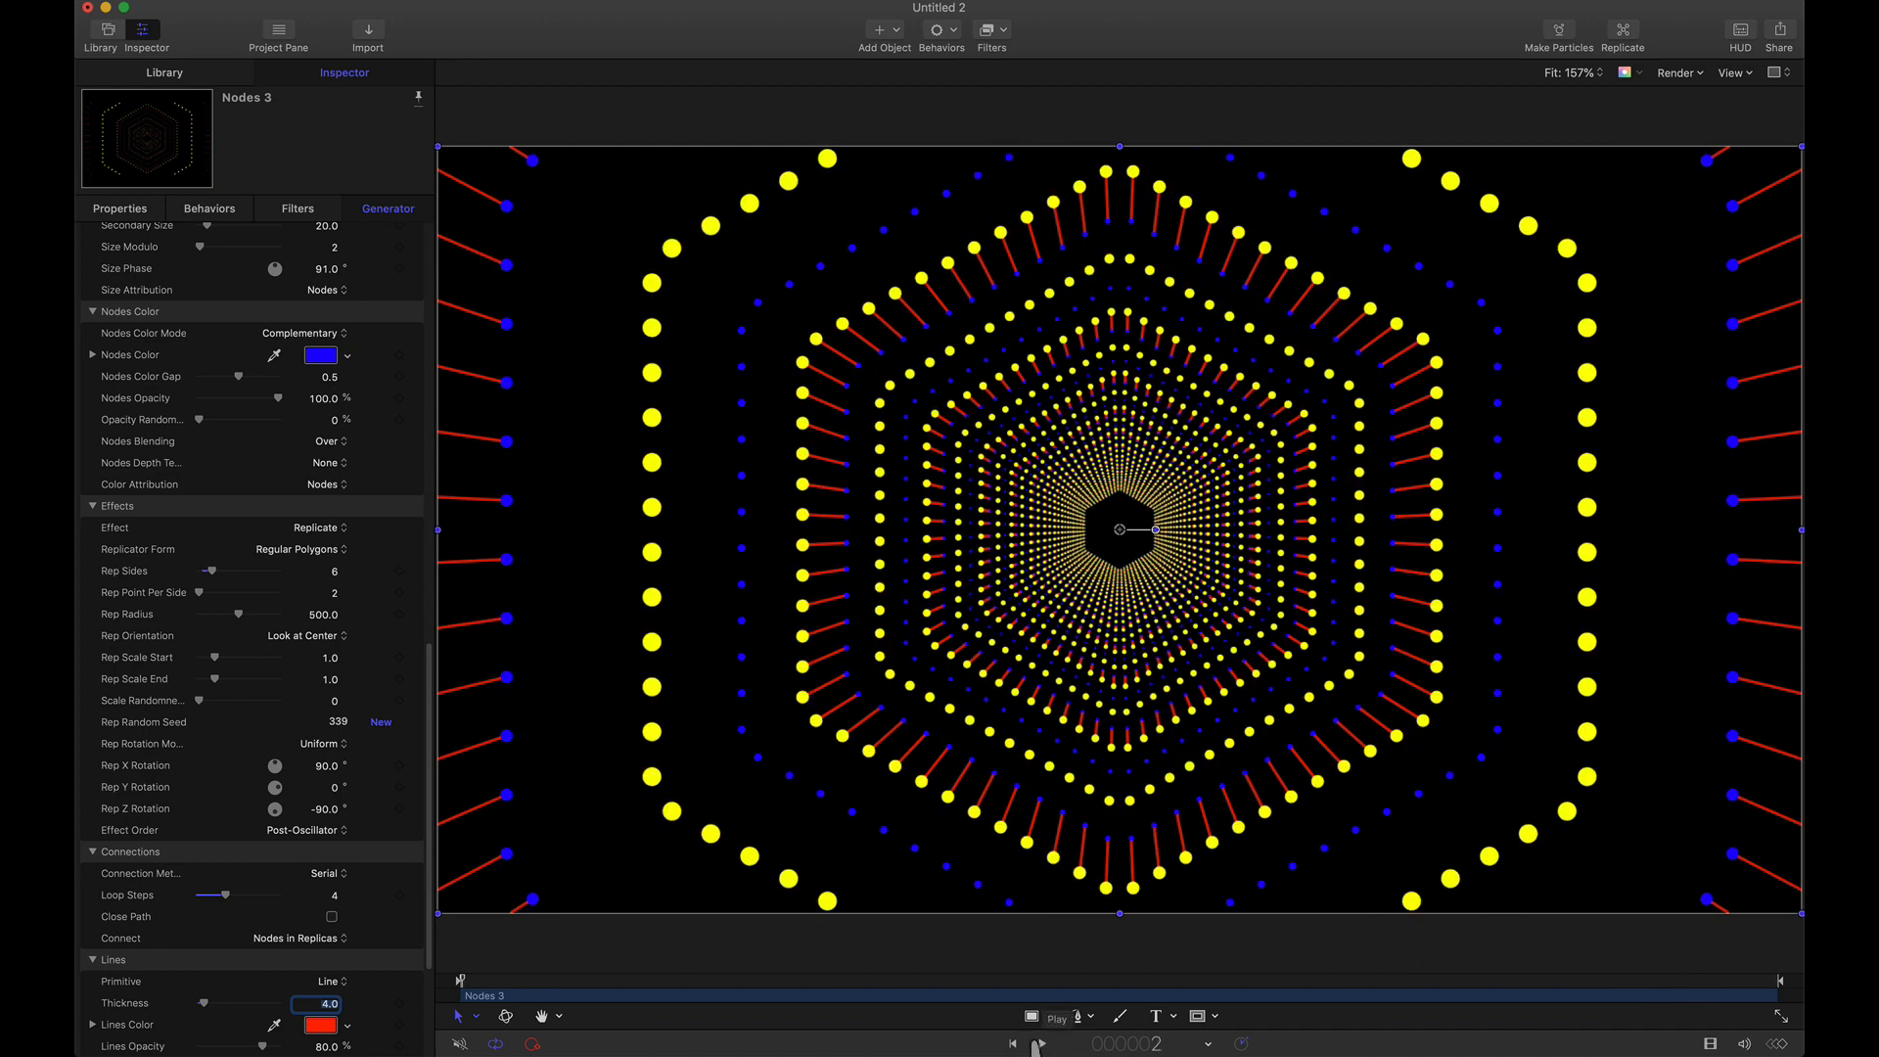
drag(656, 980, 453, 983)
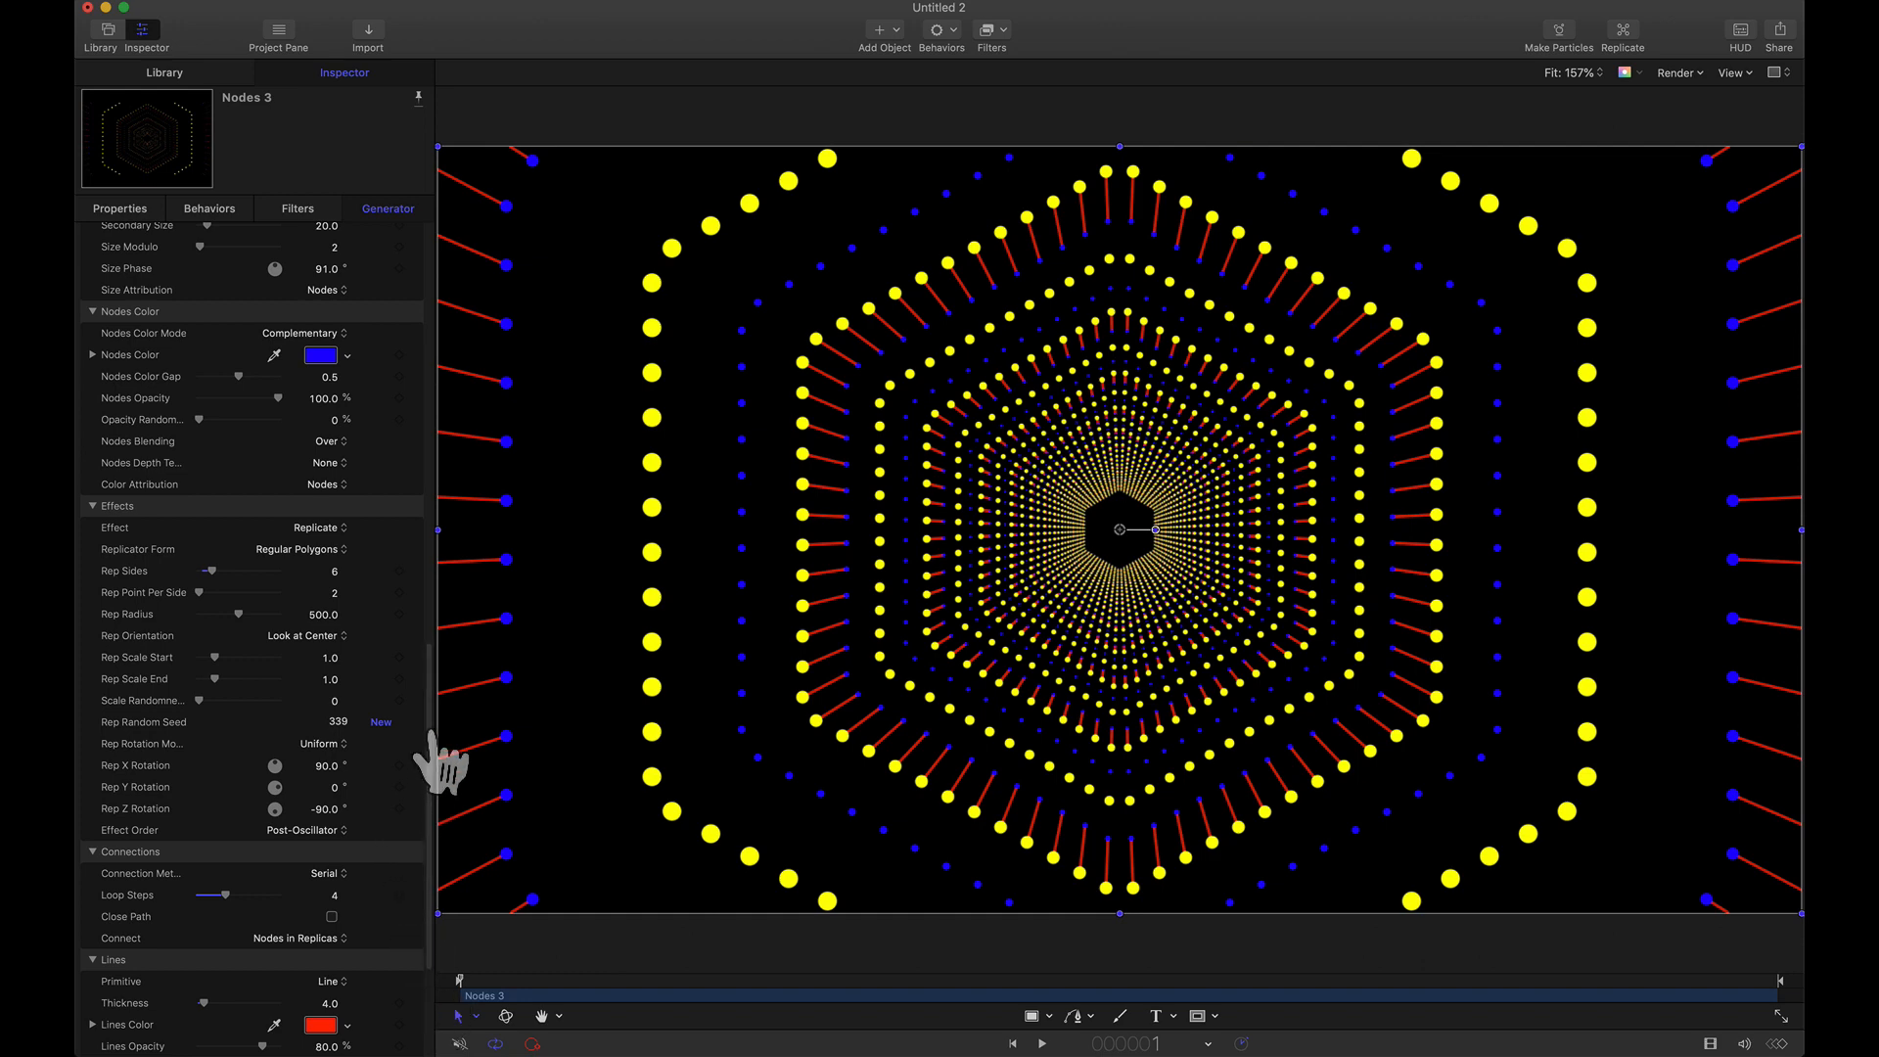
Expand the Transform settings, try changing Rotation Z and Position Z, and undo these trial changes.
scroll(437, 754, up, 10)
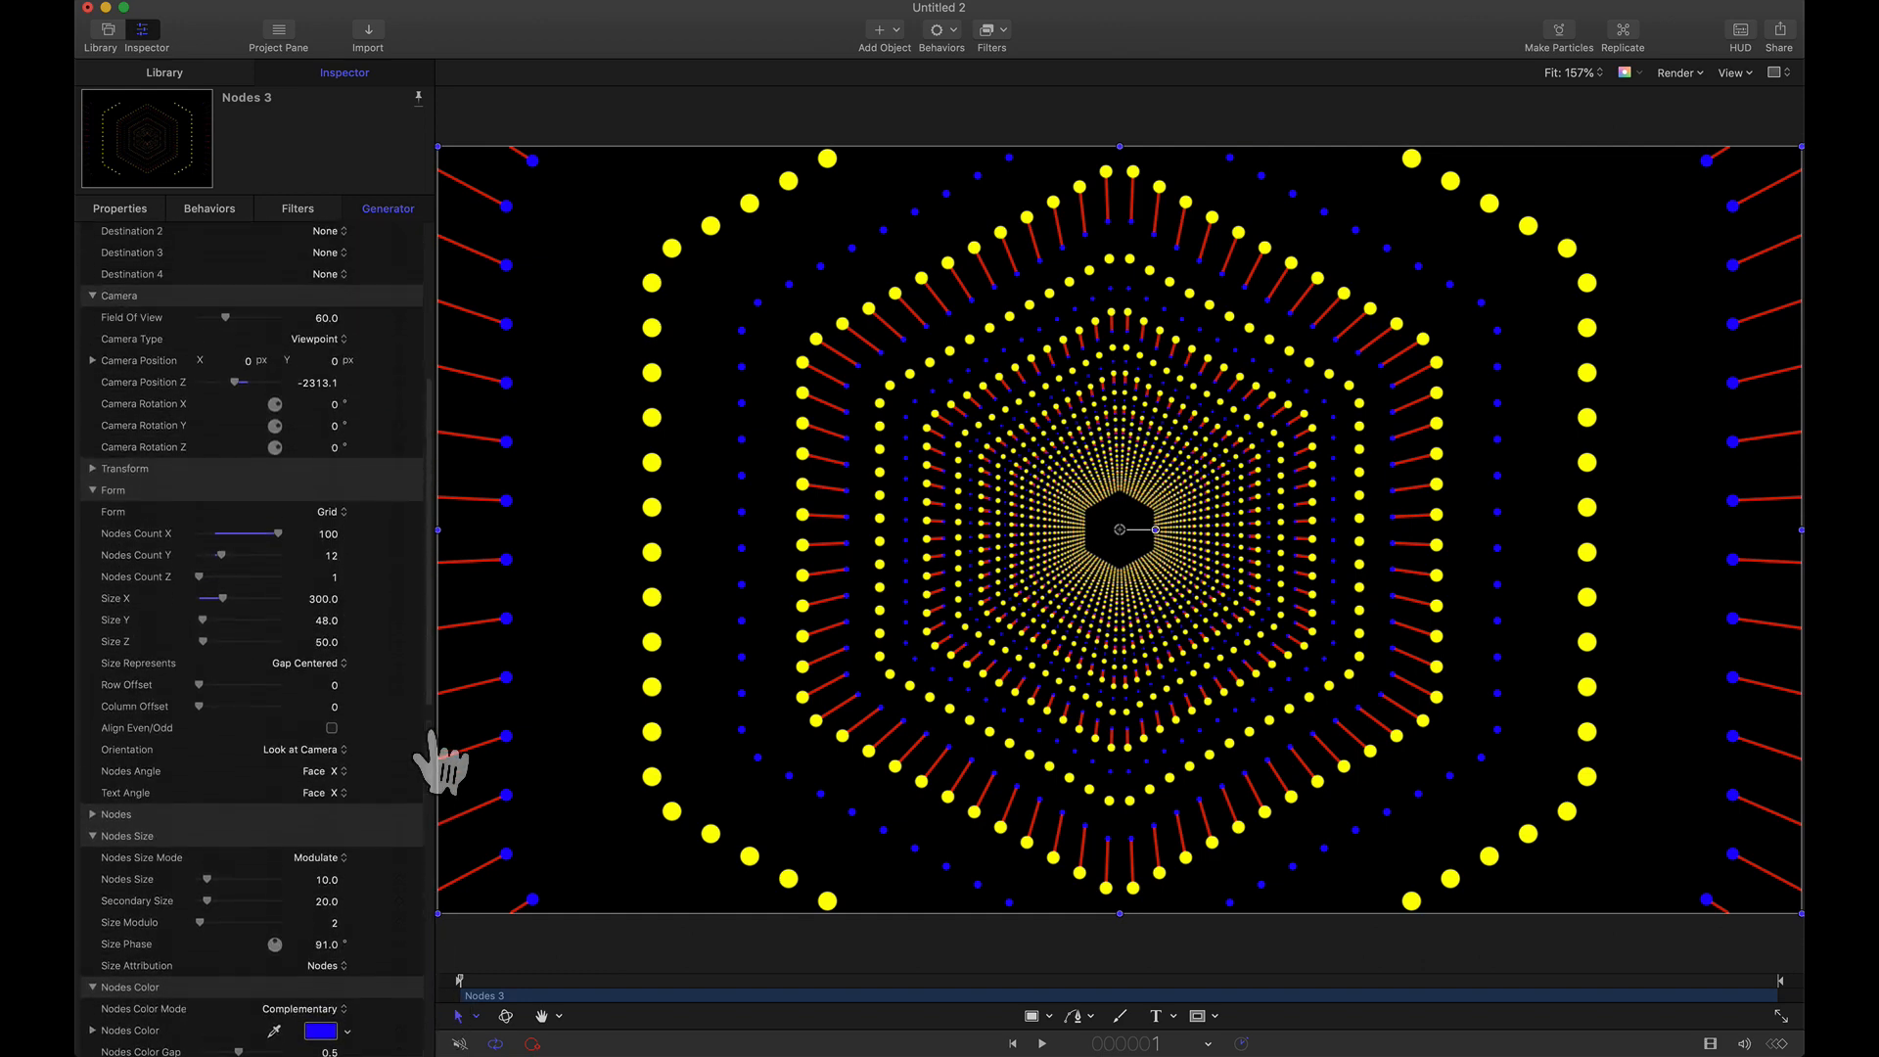
scroll(441, 758, up, 8)
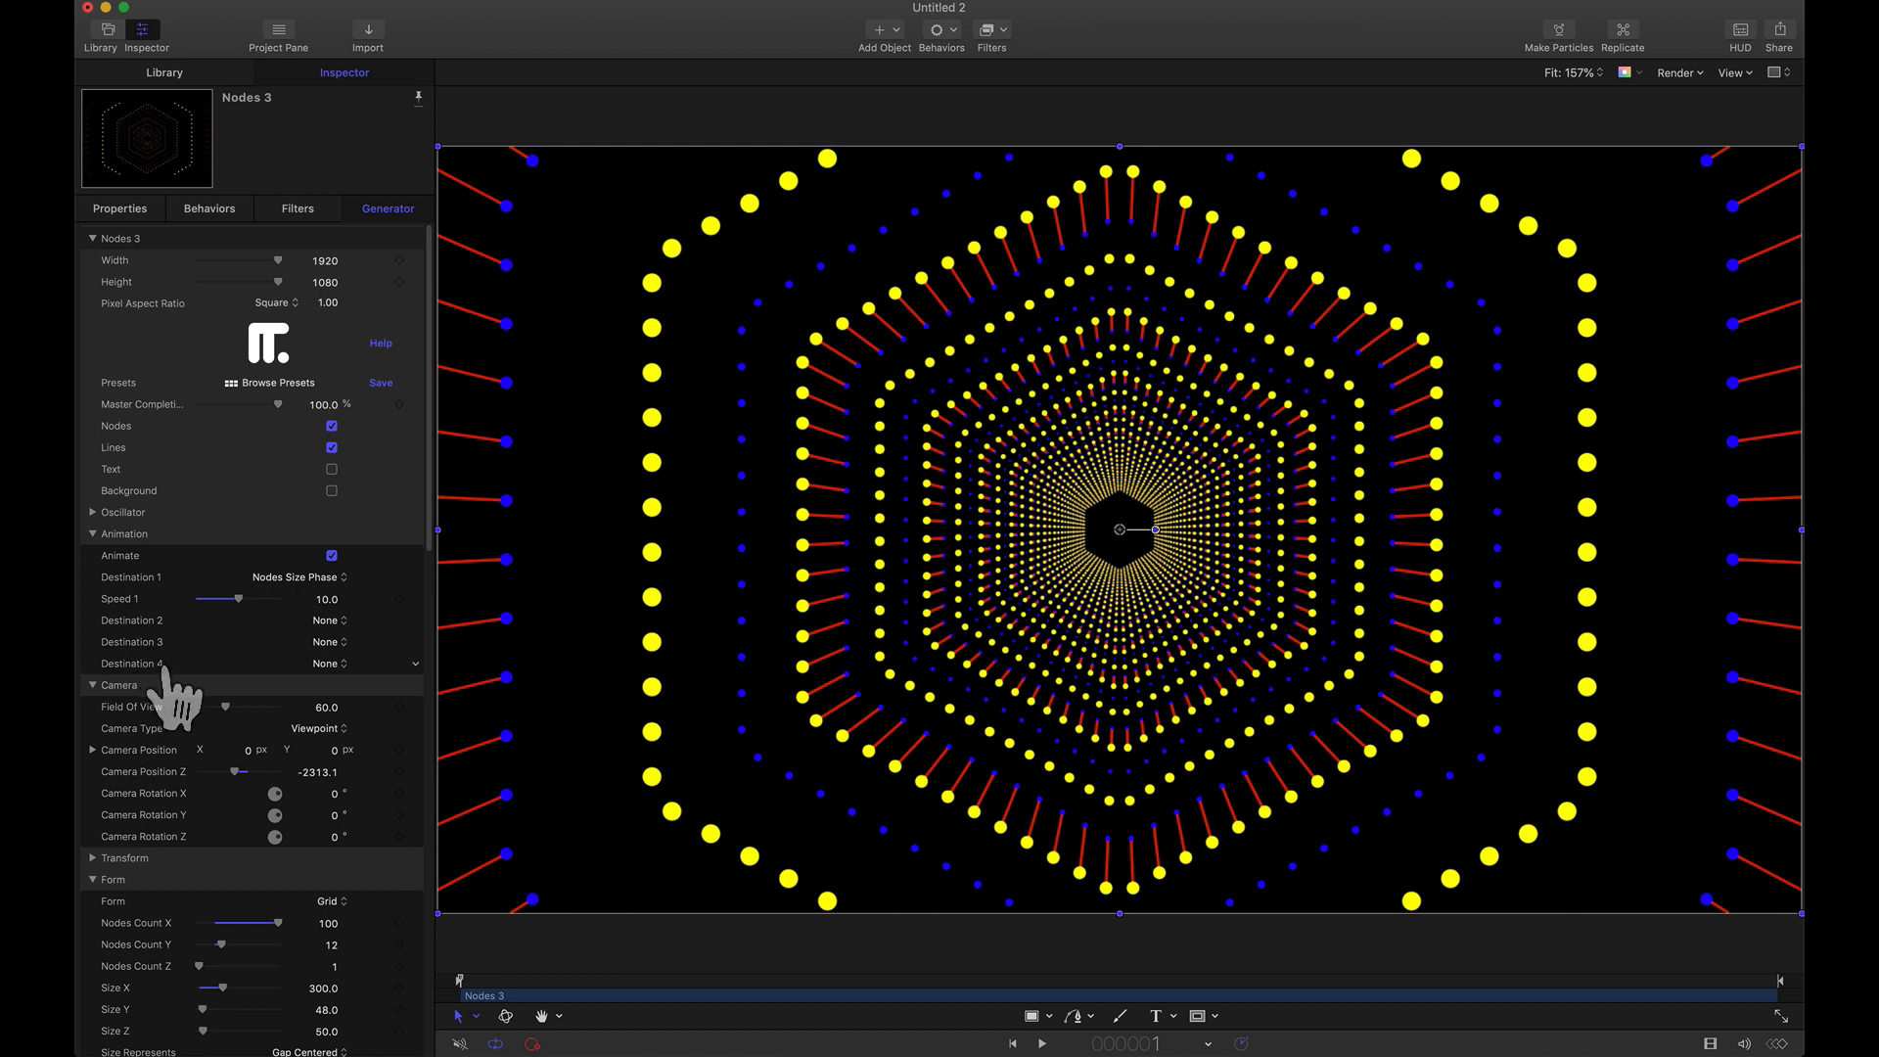
click(92, 858)
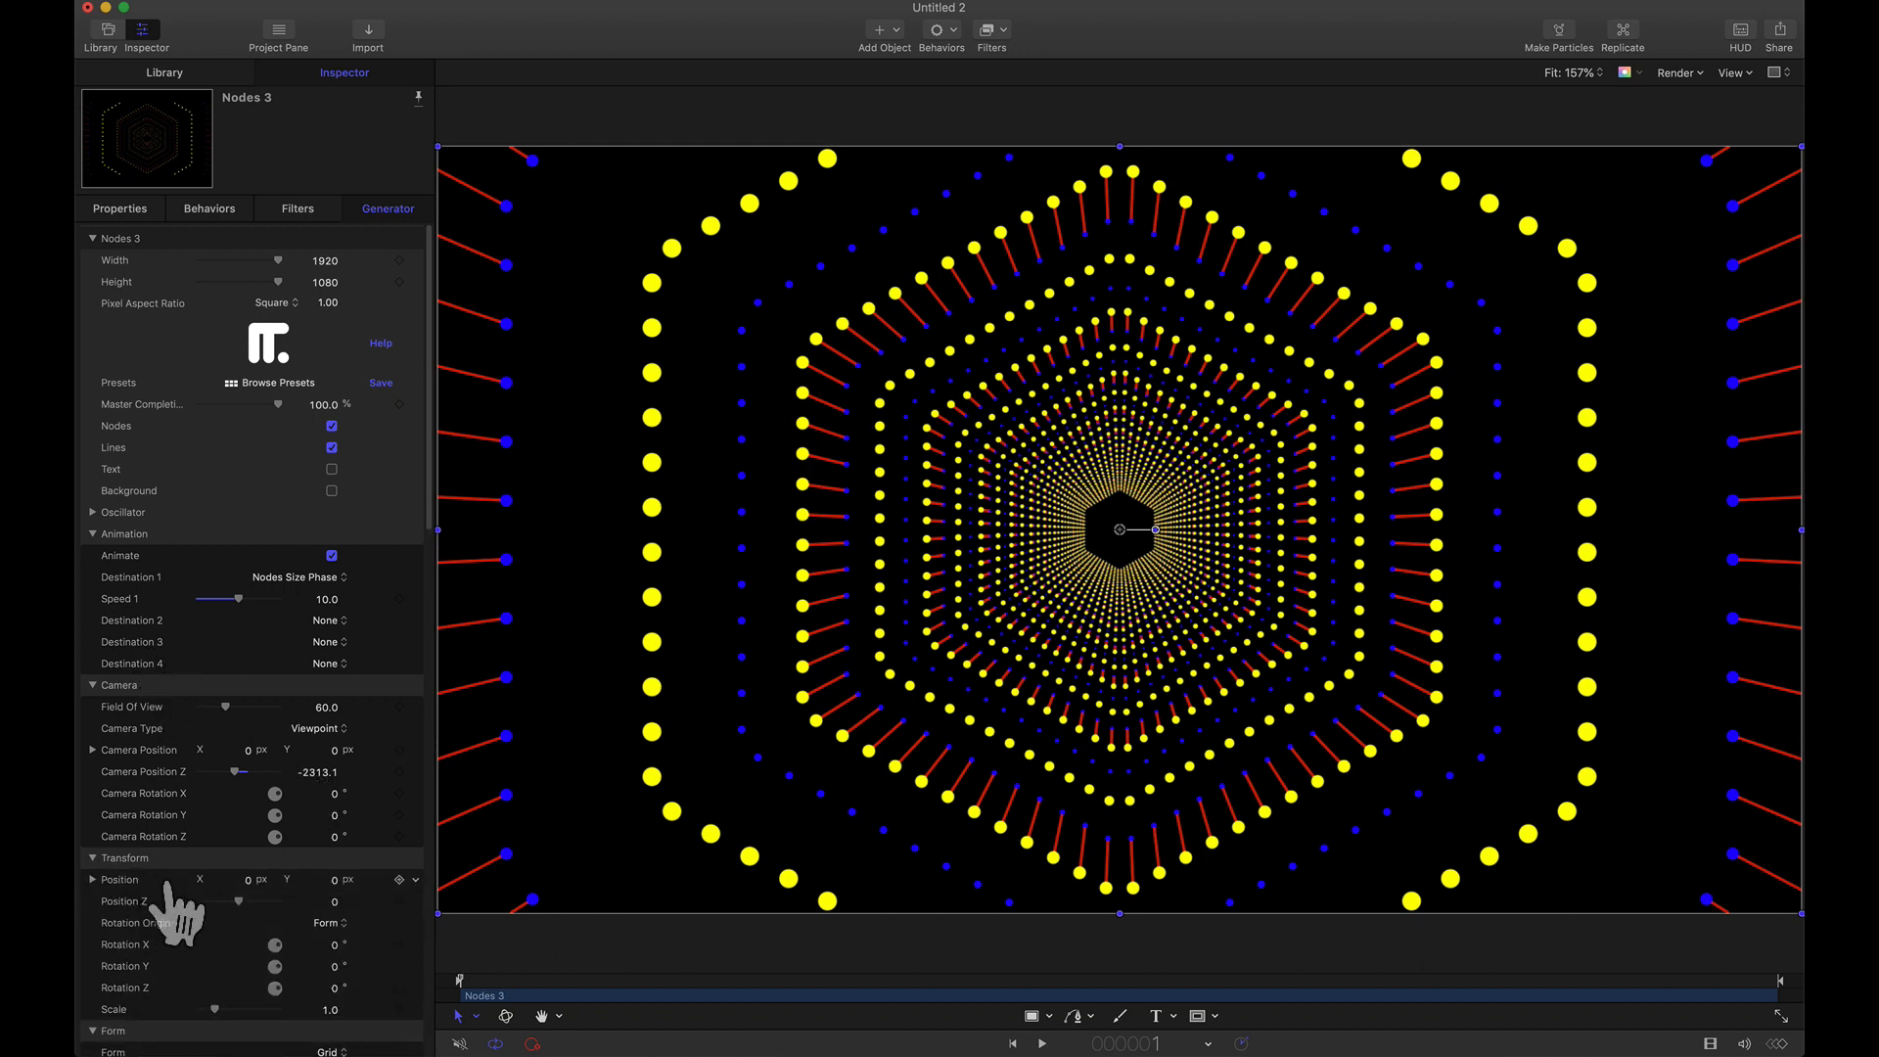
mouse_move(334, 990)
mouse_down()
mouse_move(294, 990)
mouse_move(332, 1010)
mouse_up()
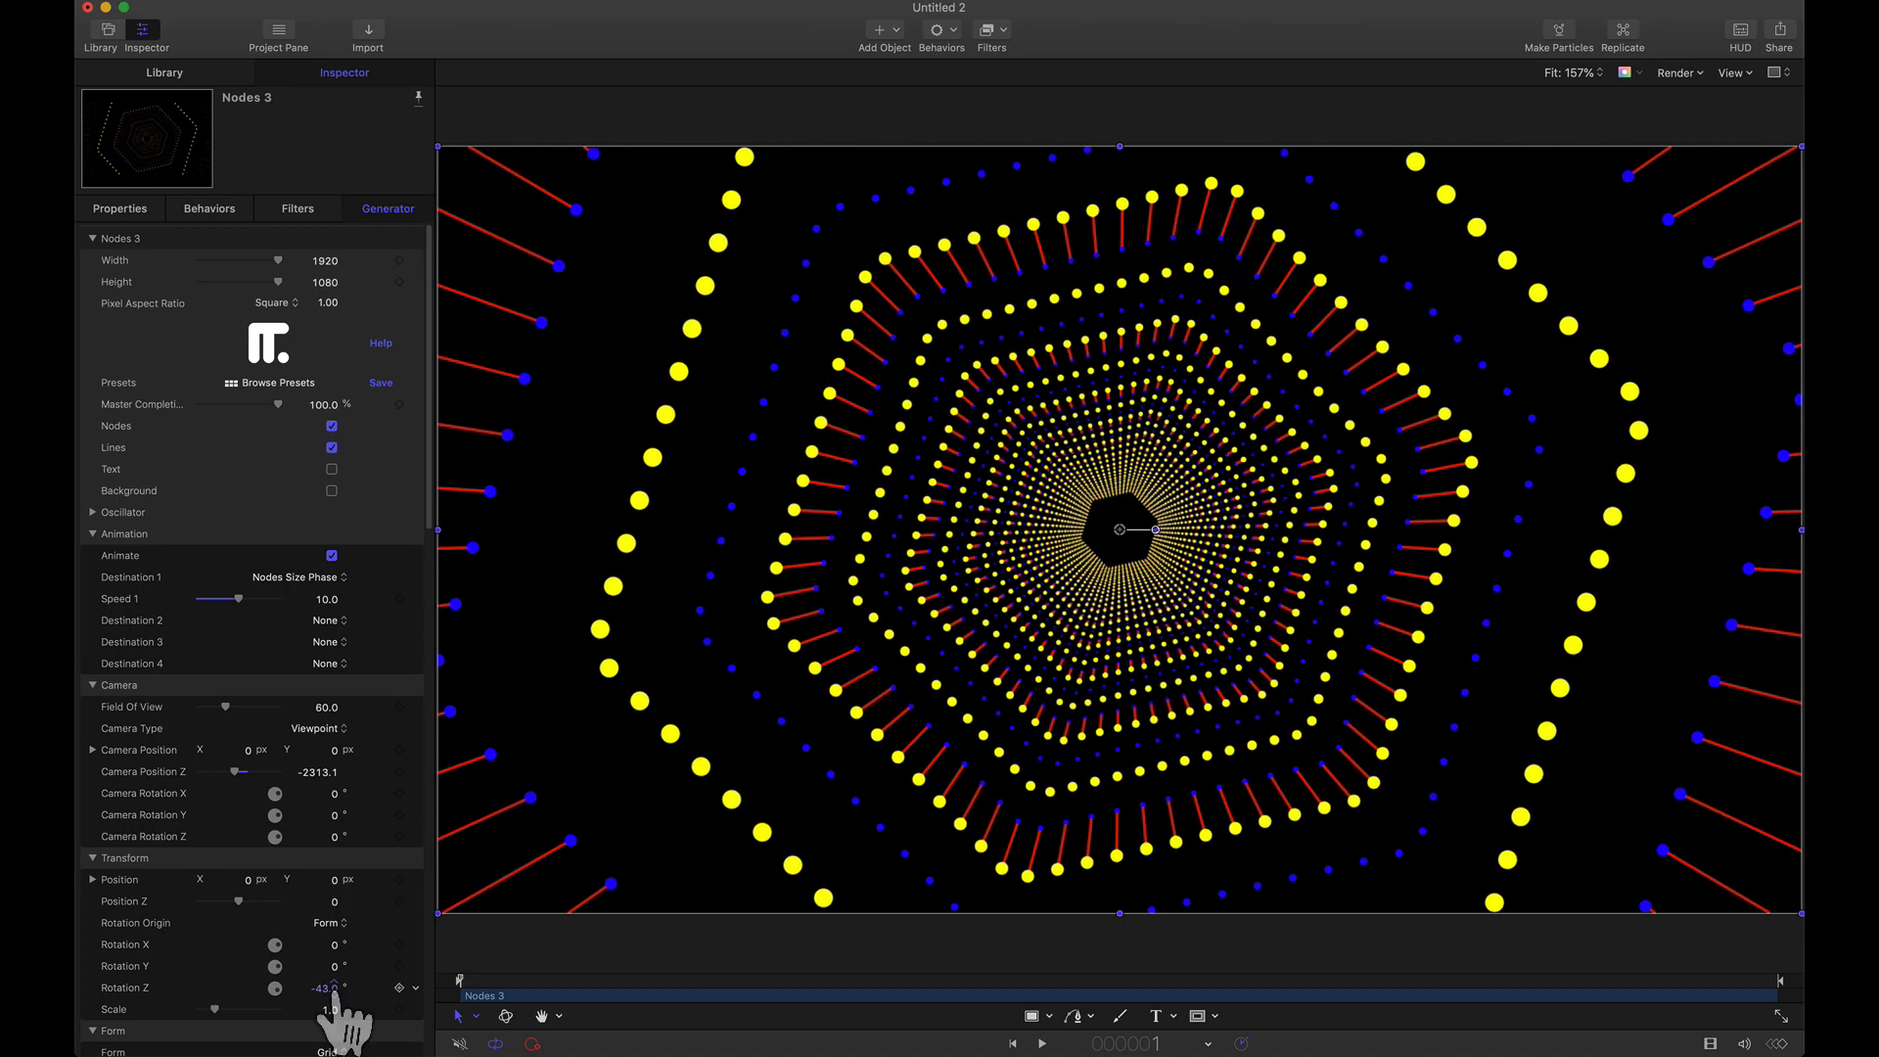
key(super+z)
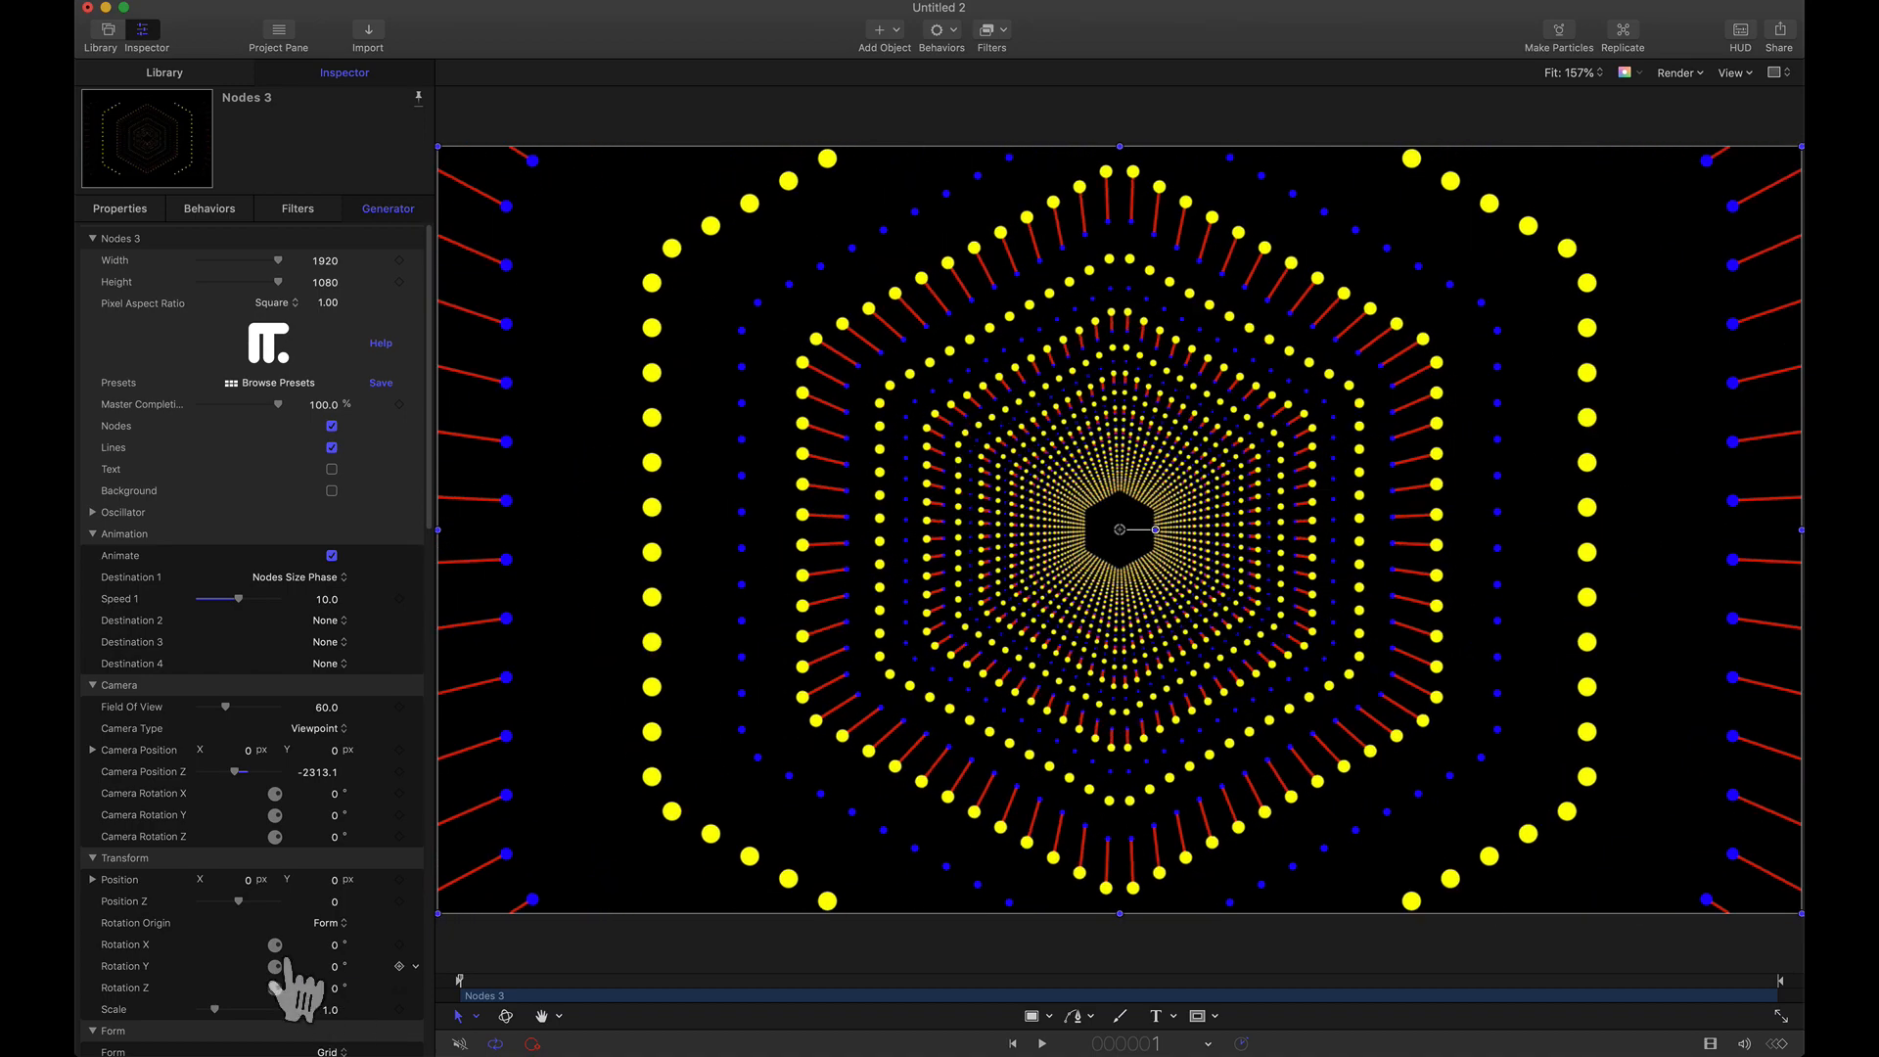
drag(239, 901, 236, 902)
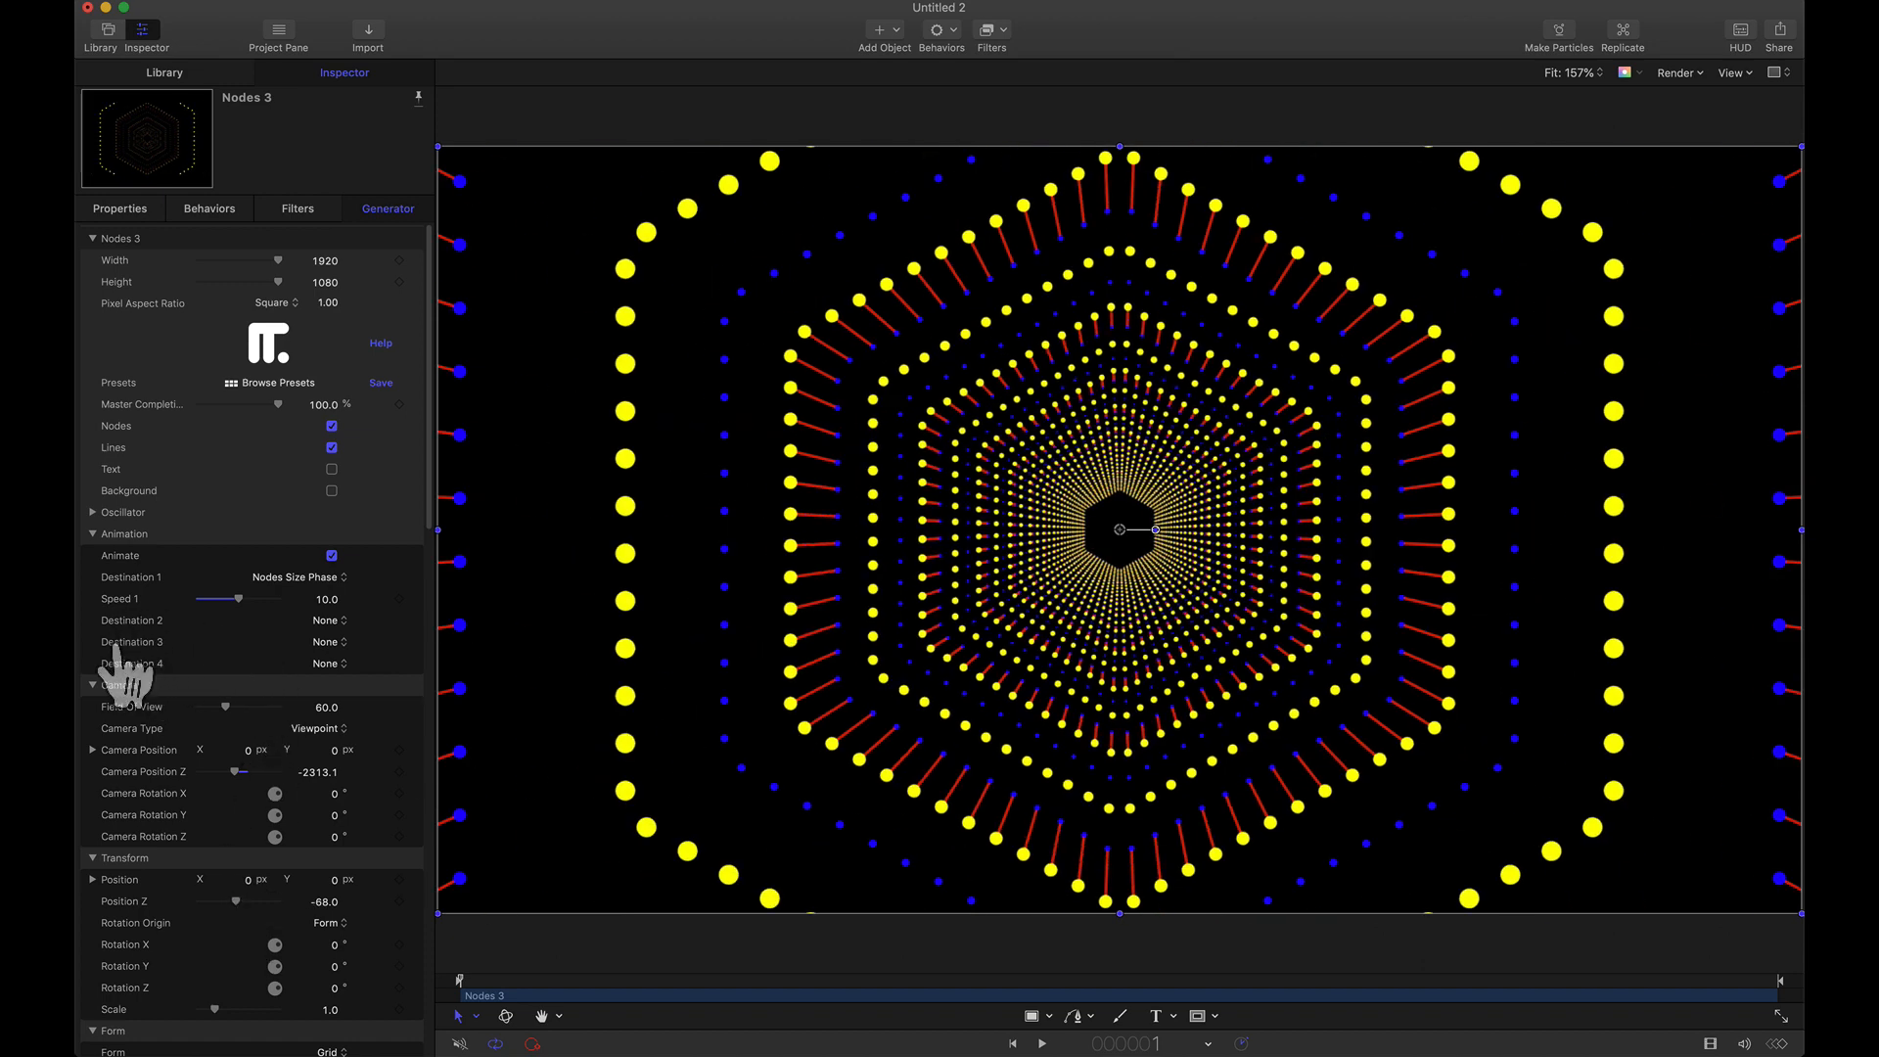
Animate Transform Rotation Z as Destination 2 with Speed 2 at 14, preview it, and return to the project start.
click(329, 622)
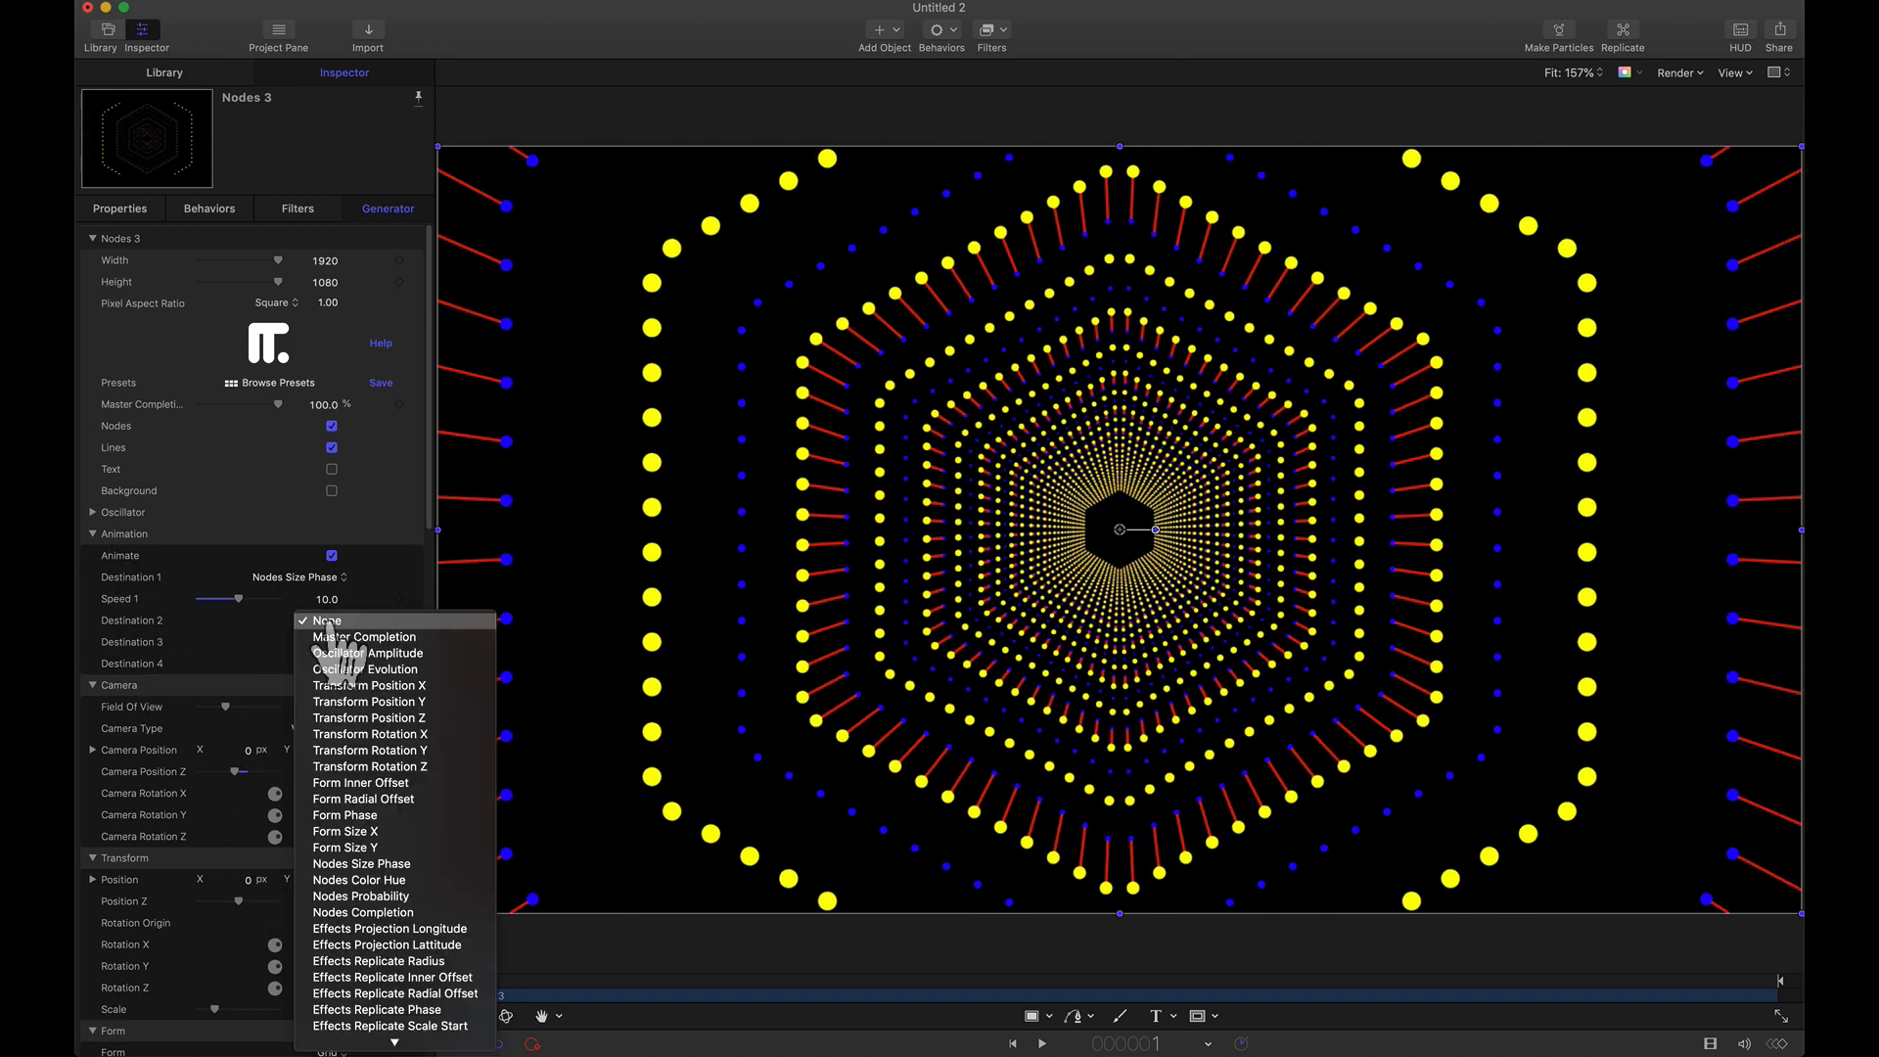
click(388, 768)
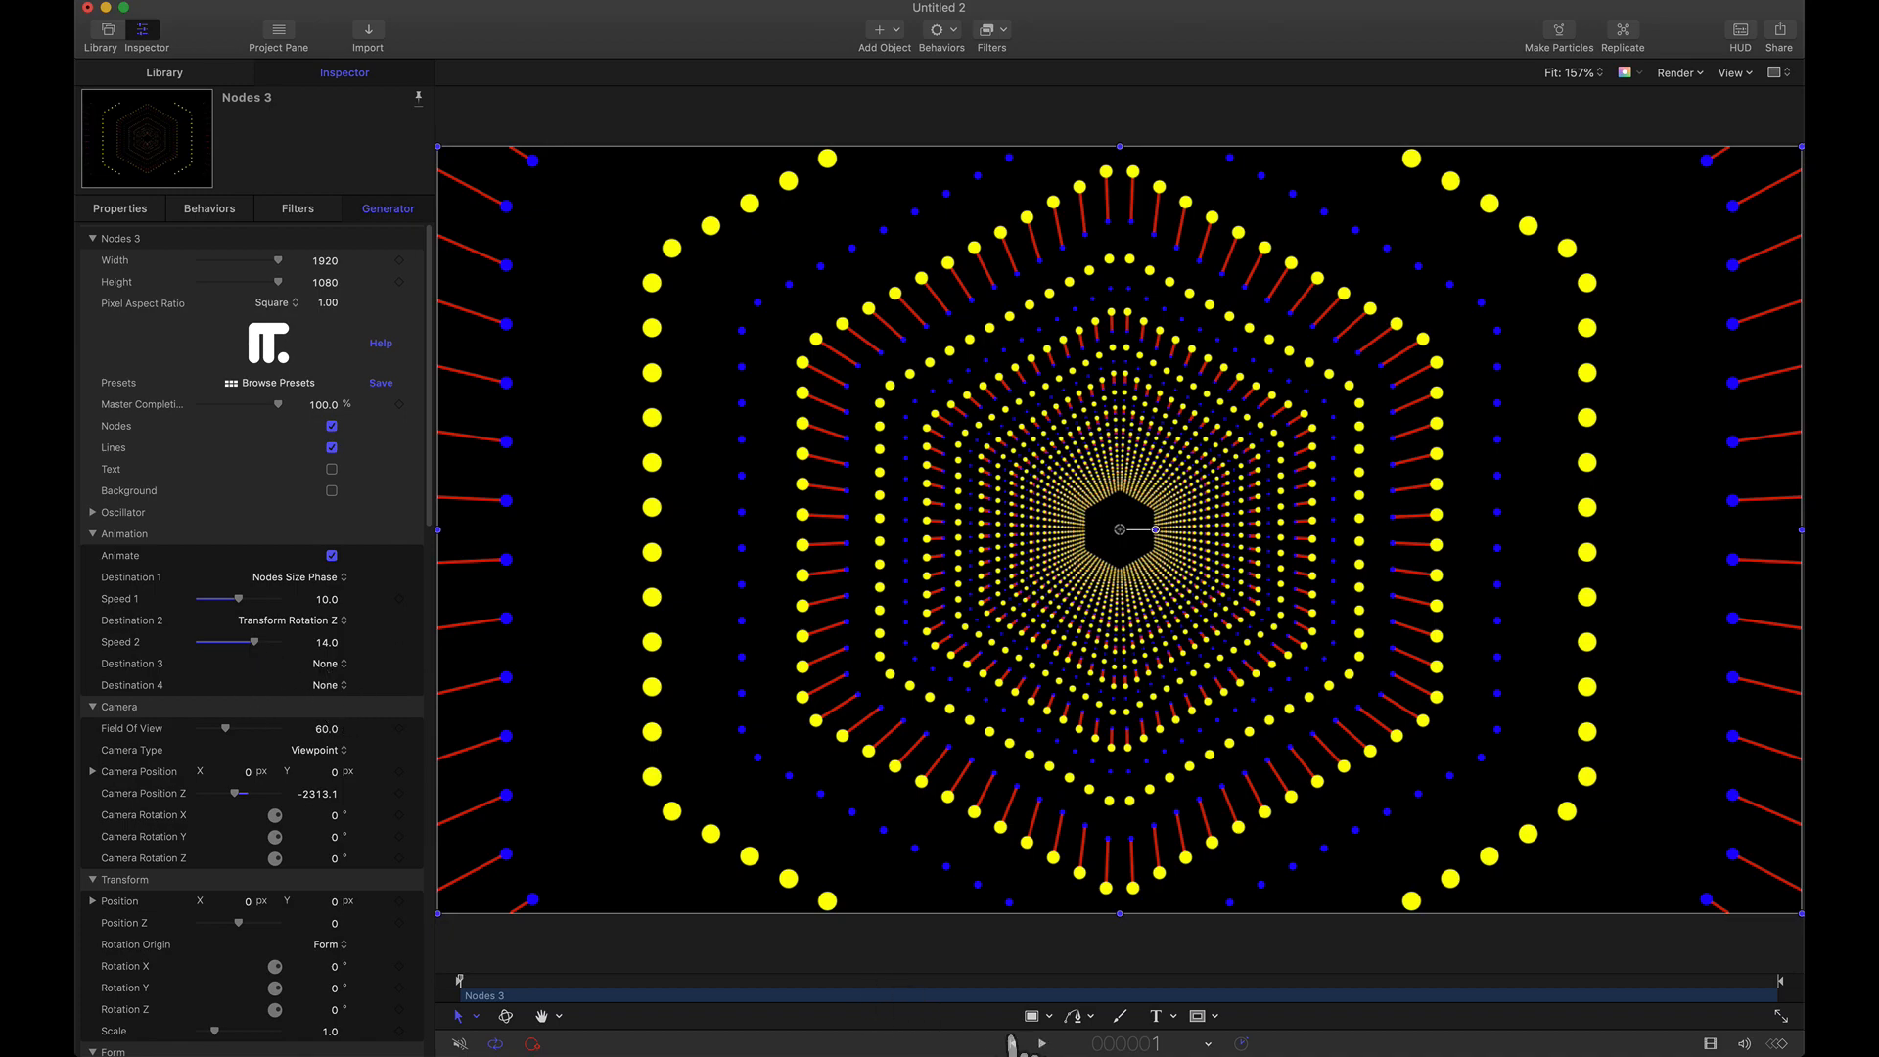
click(1041, 1044)
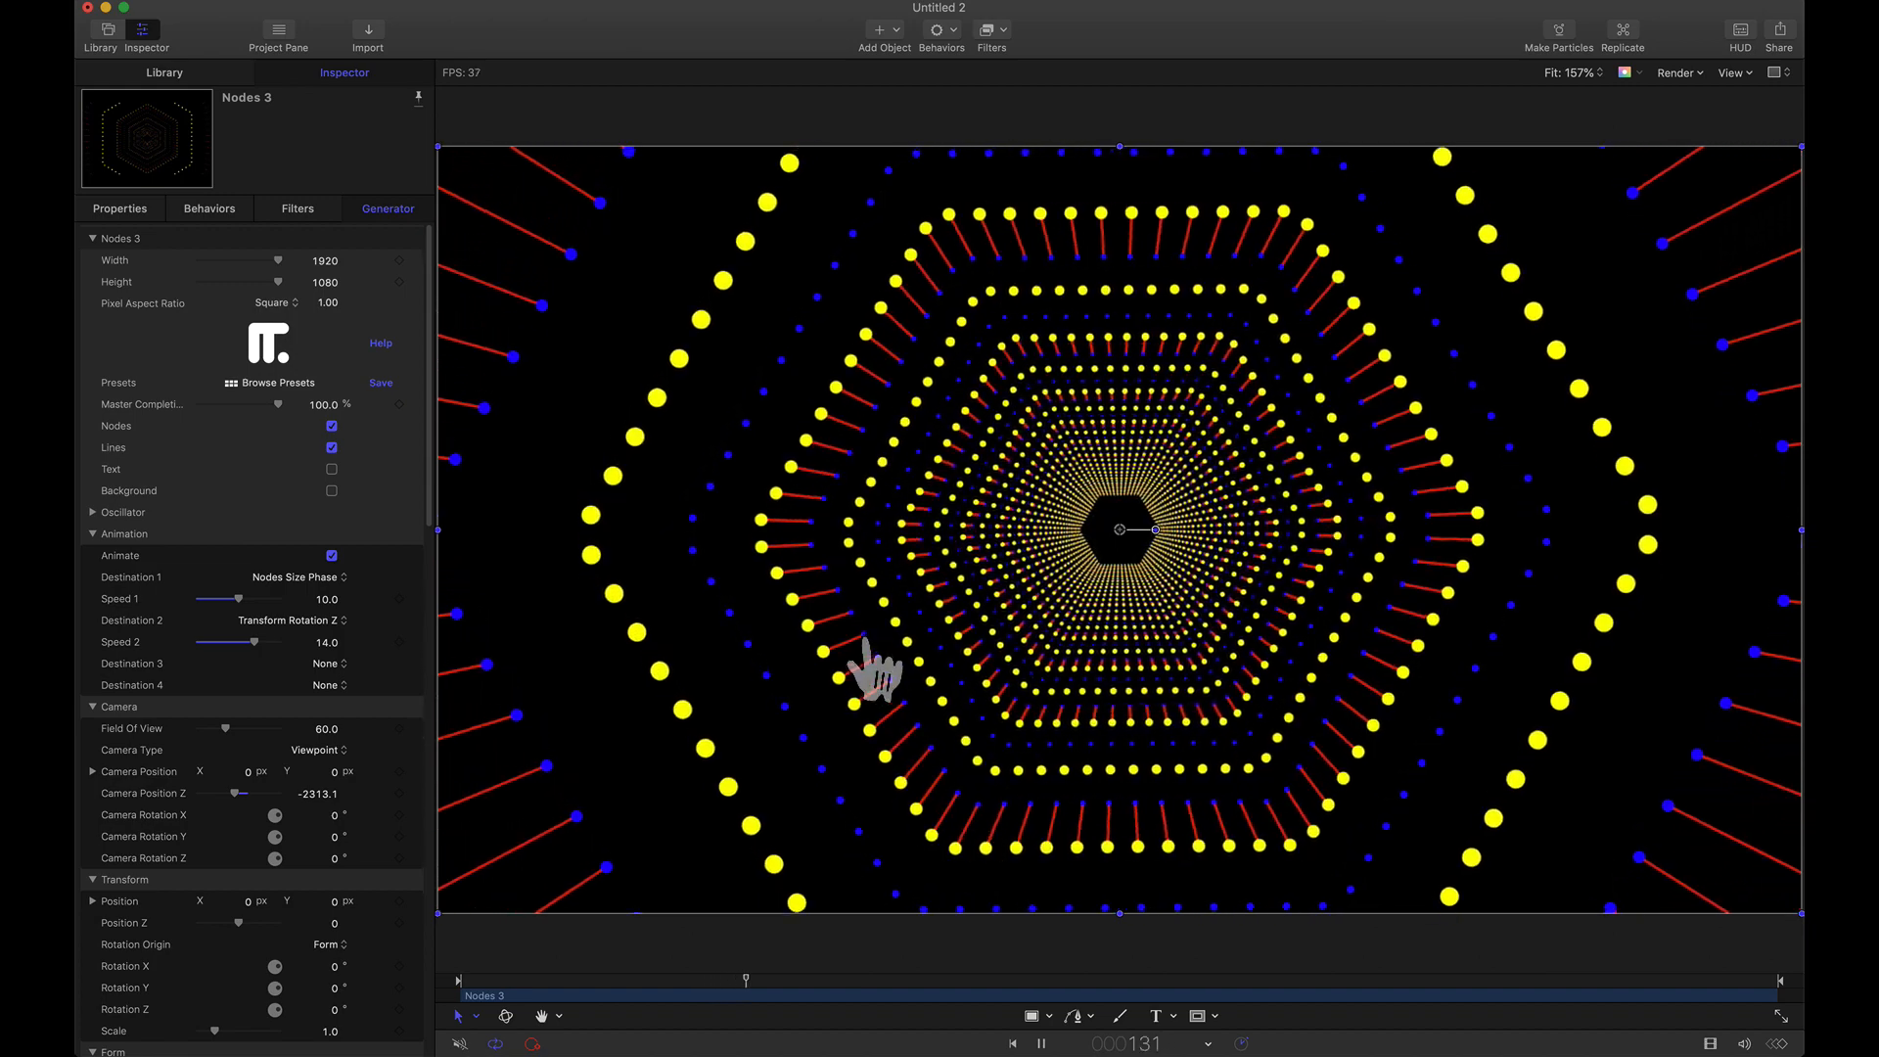
click(1041, 1044)
click(1012, 1044)
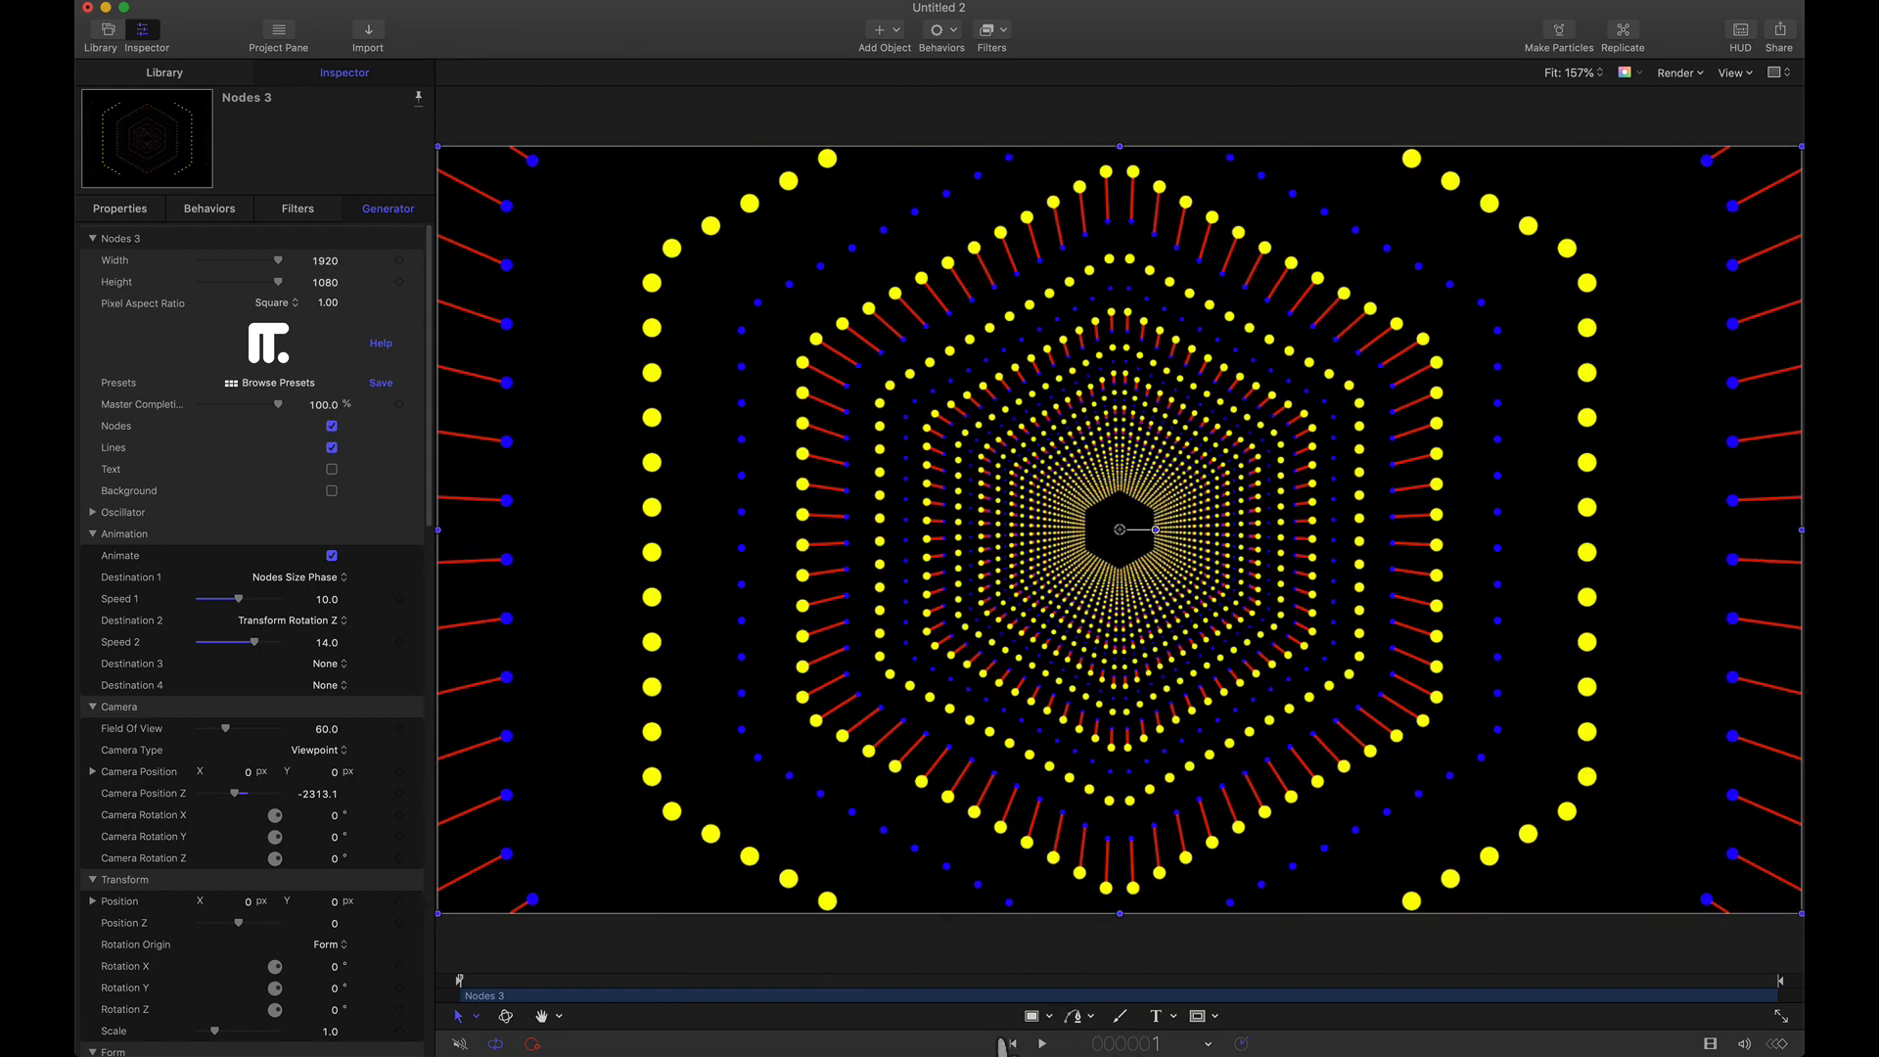
Animate Transform Position Z as Destination 3 with Speed 3 at 15 and preview the motion.
click(325, 665)
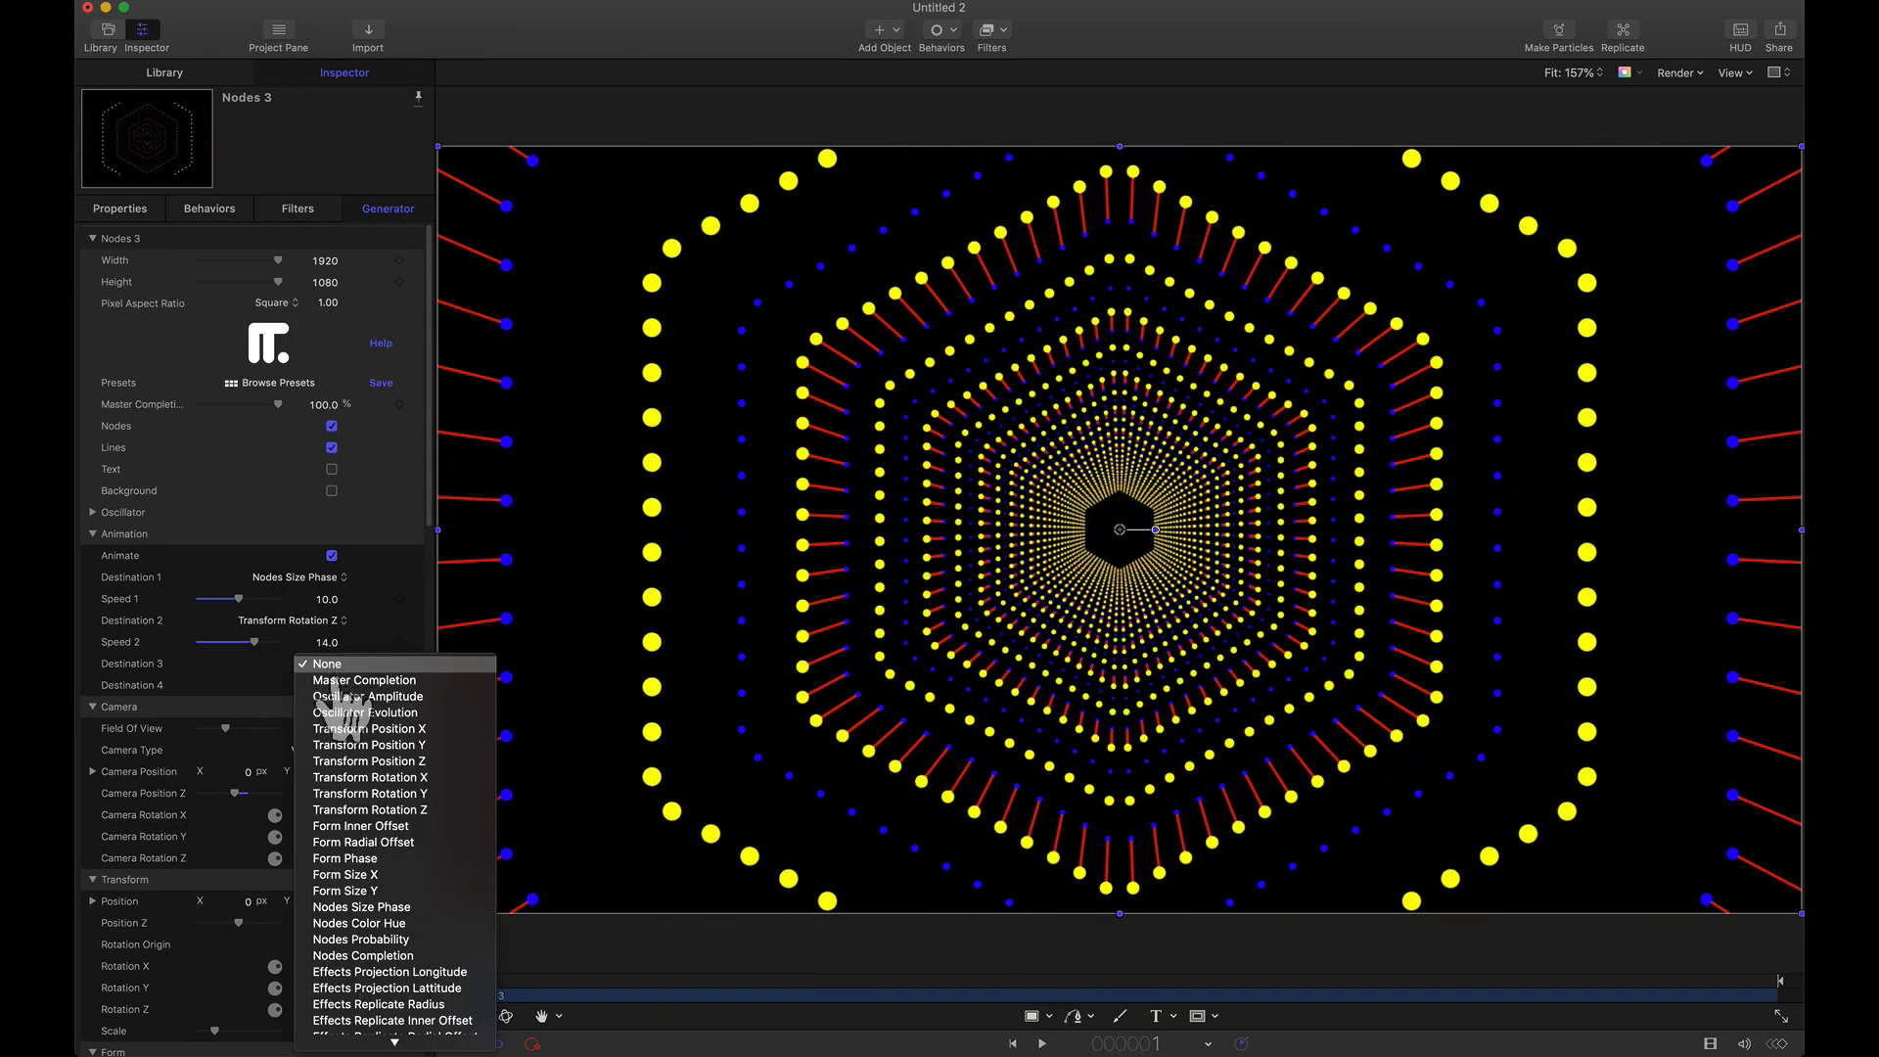
click(358, 762)
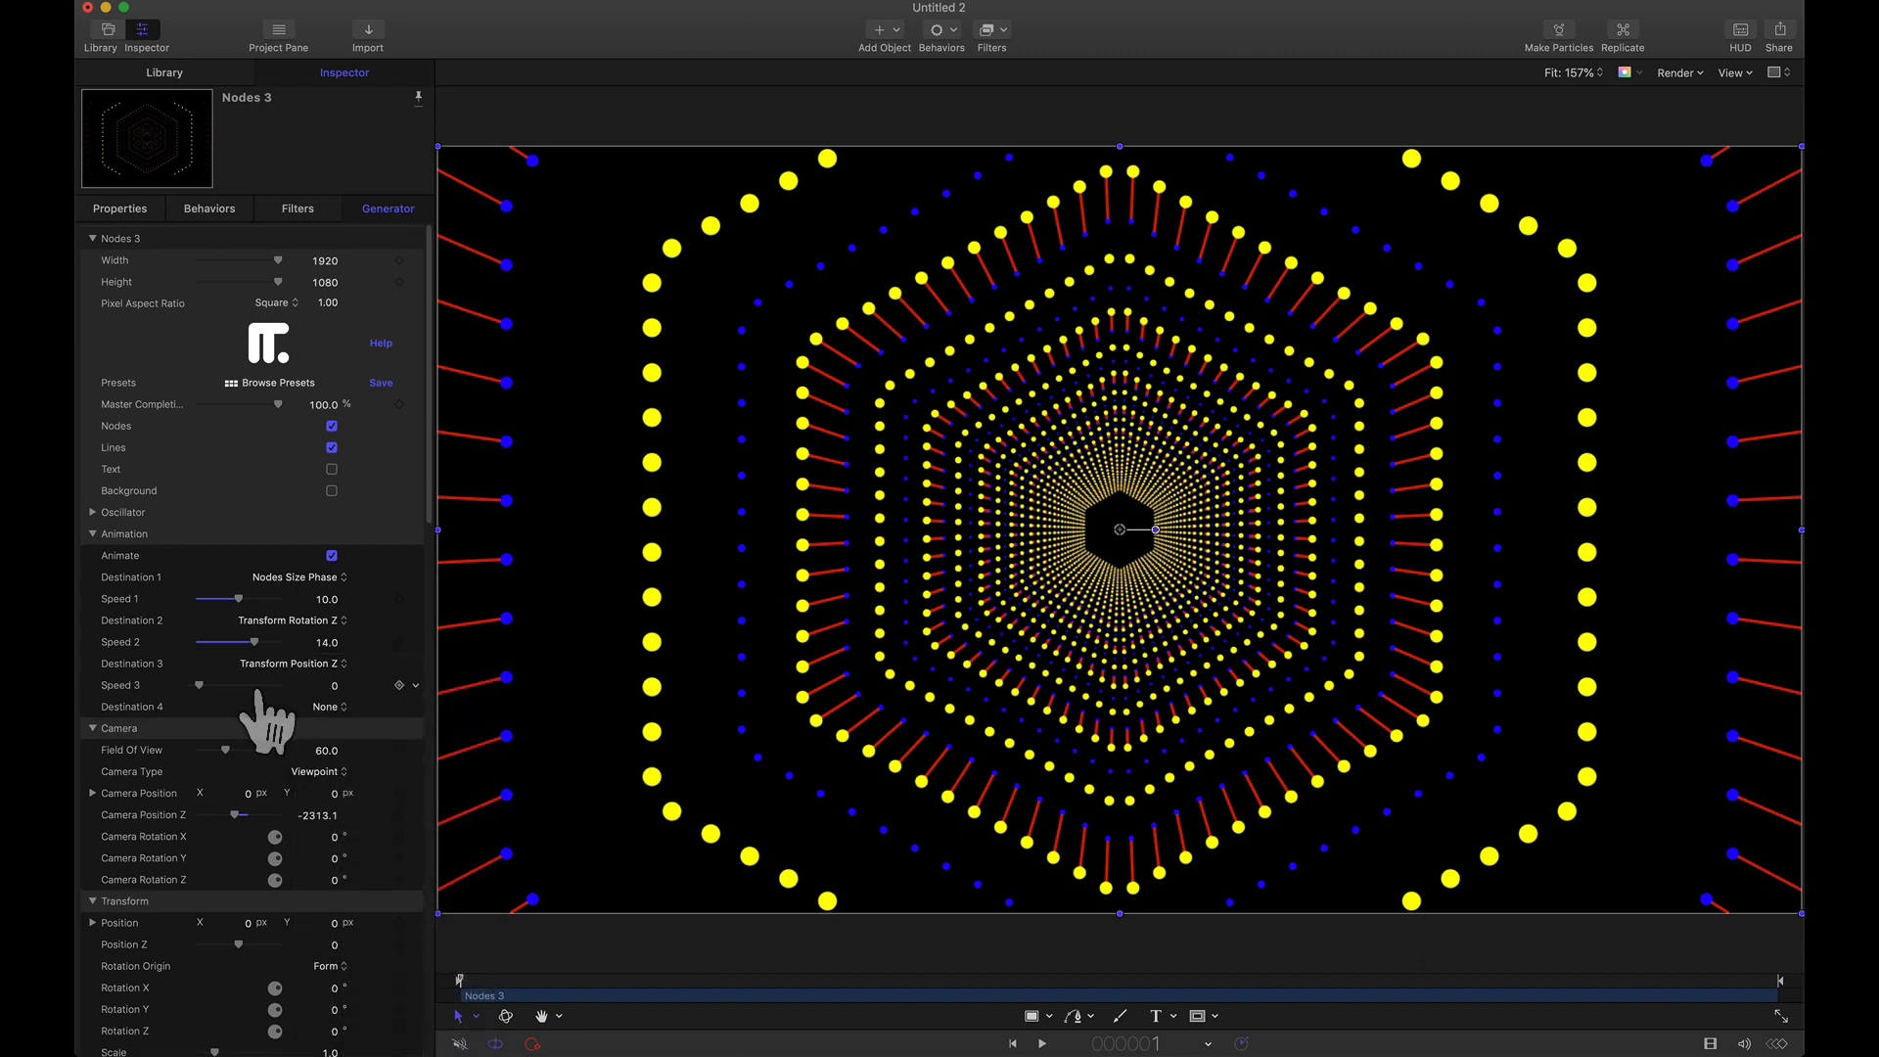
click(1041, 1045)
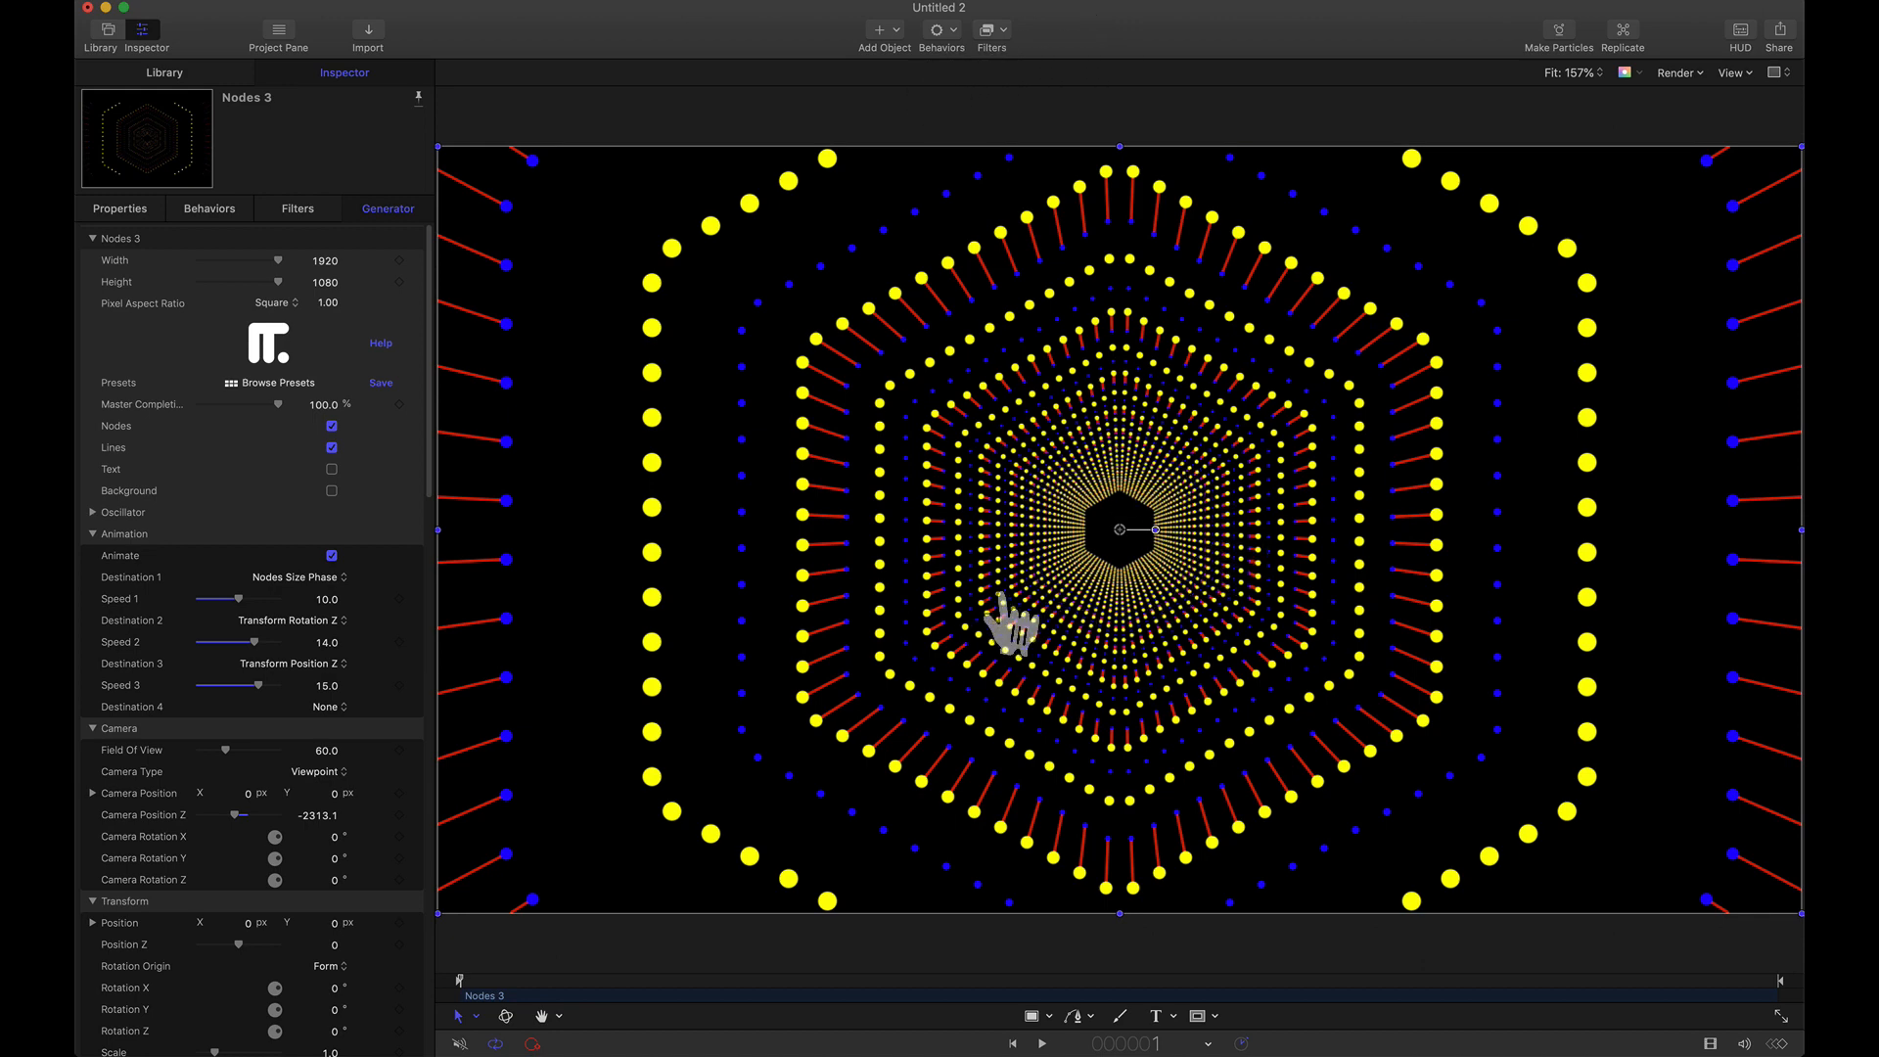
Set the Rendering group's Depth Effect to Opacity and play the animation to check the fade.
scroll(431, 460, down, 15)
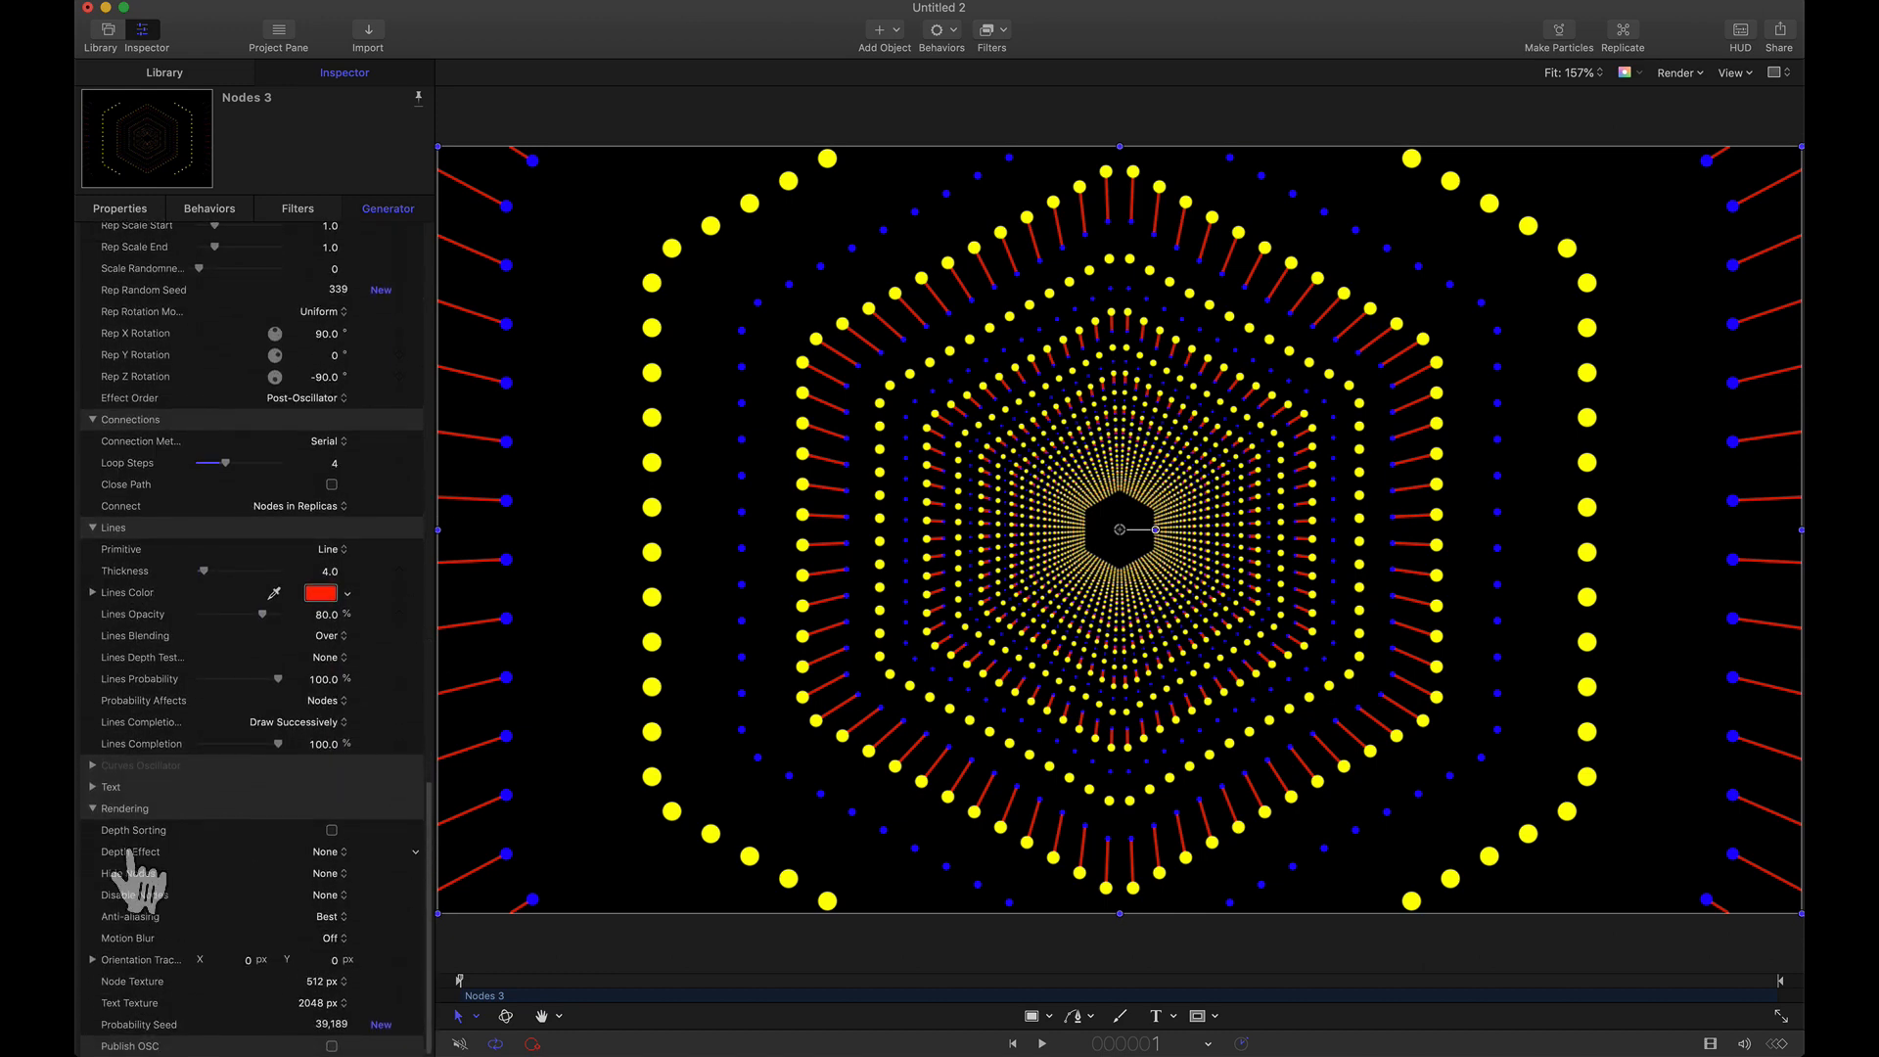
click(328, 849)
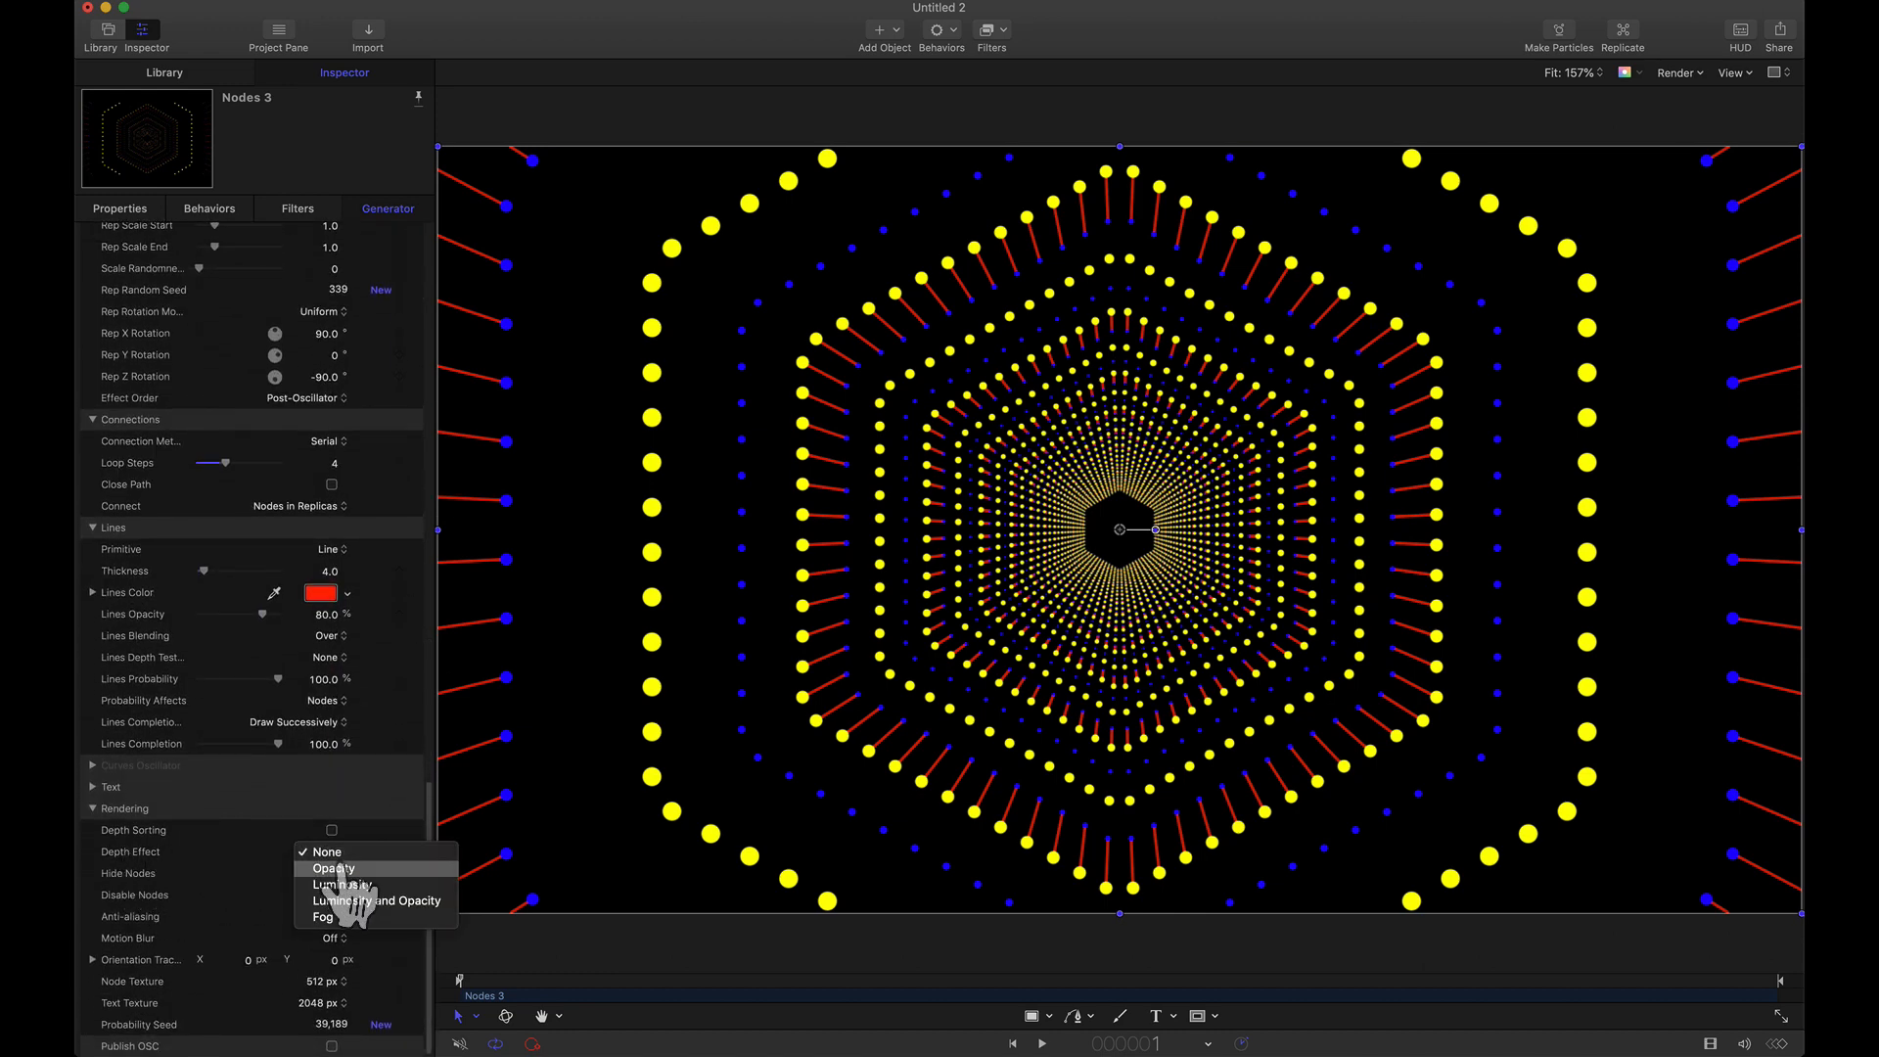
click(337, 868)
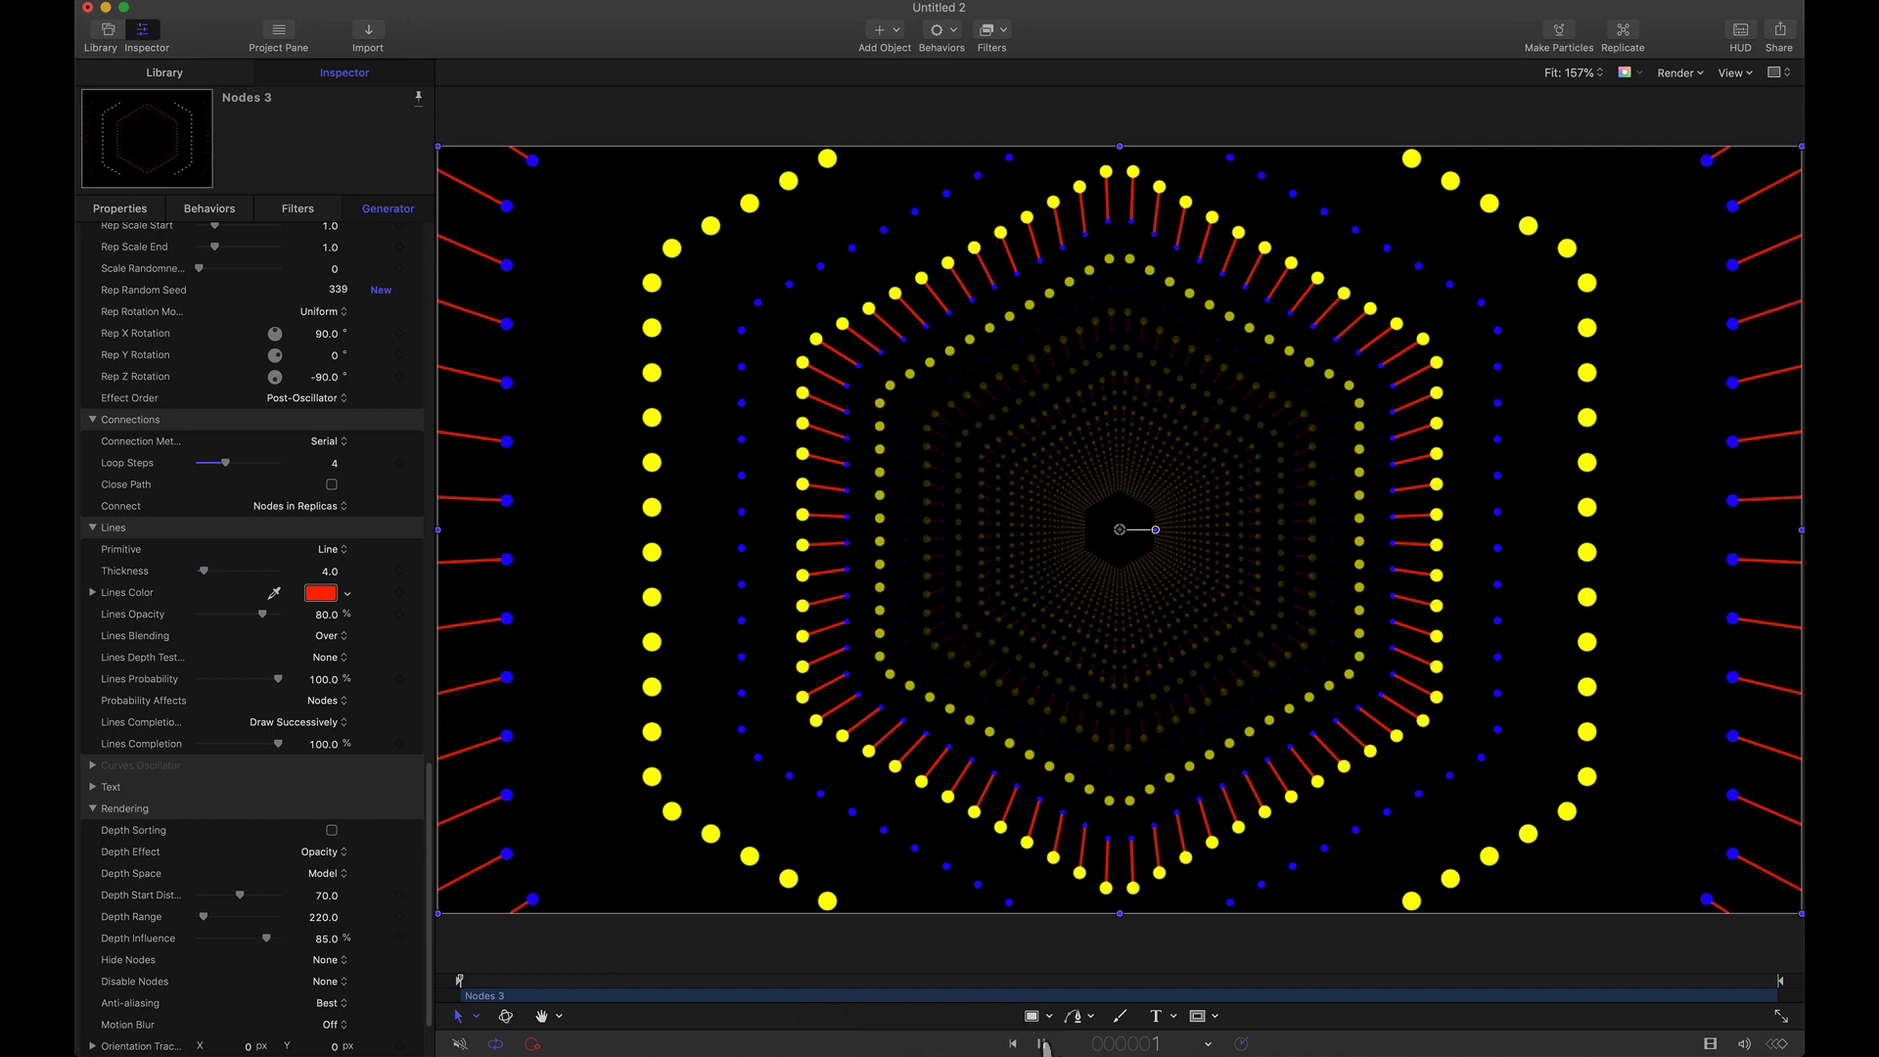
click(1043, 1044)
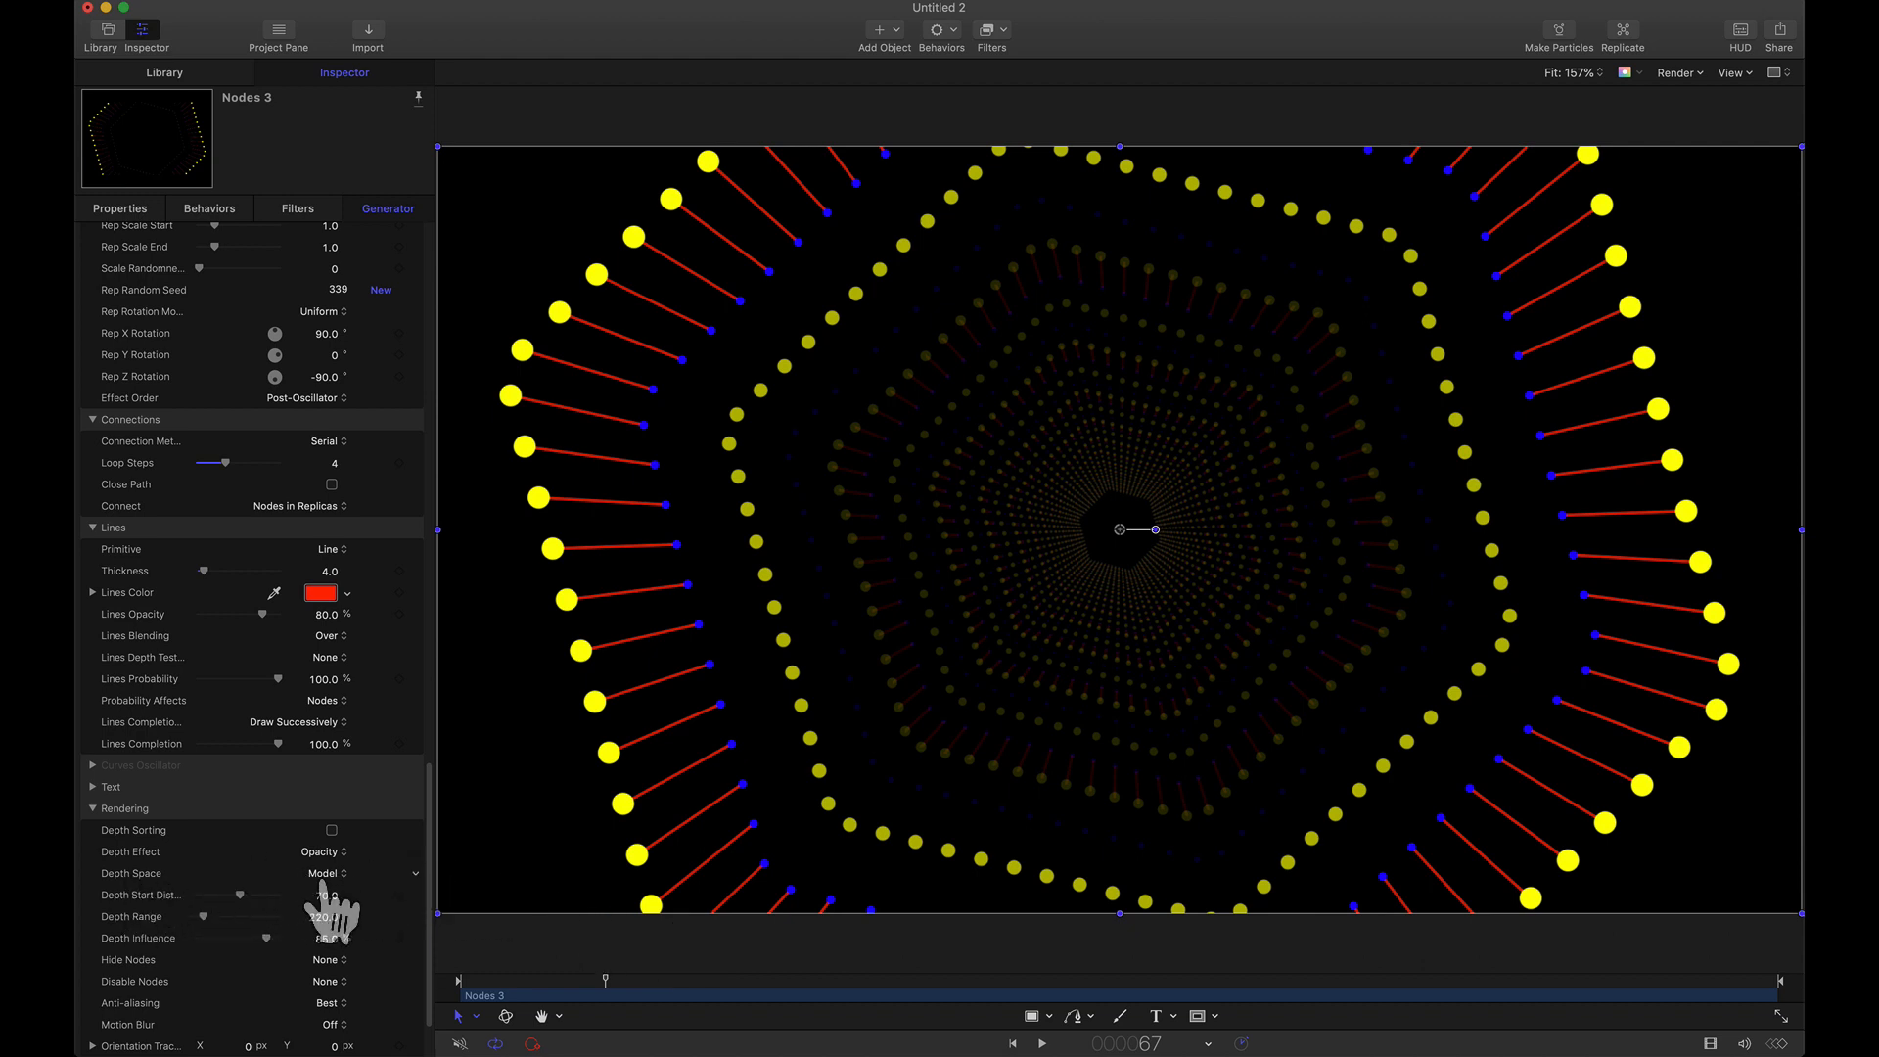
Switch Depth Space to World and scrub through the timeline to check the fade, ending at frame 1.
click(325, 890)
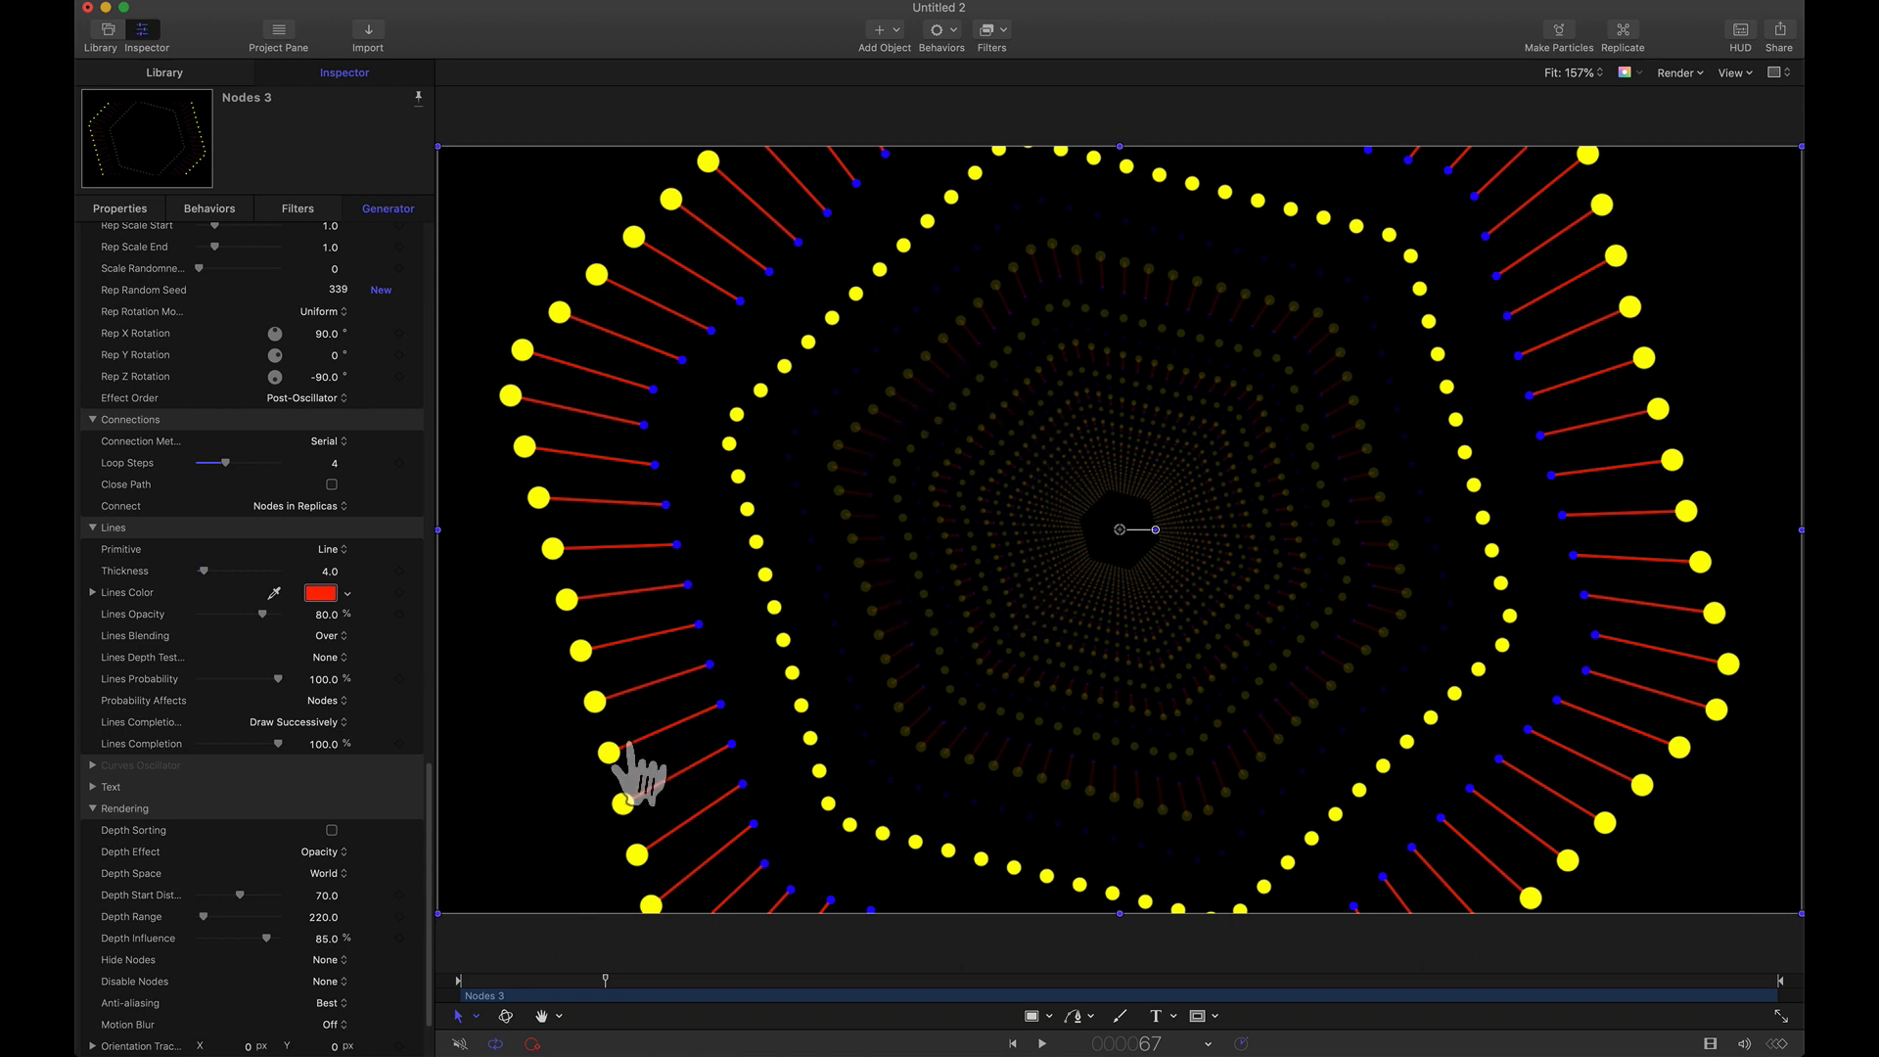
drag(604, 979, 892, 981)
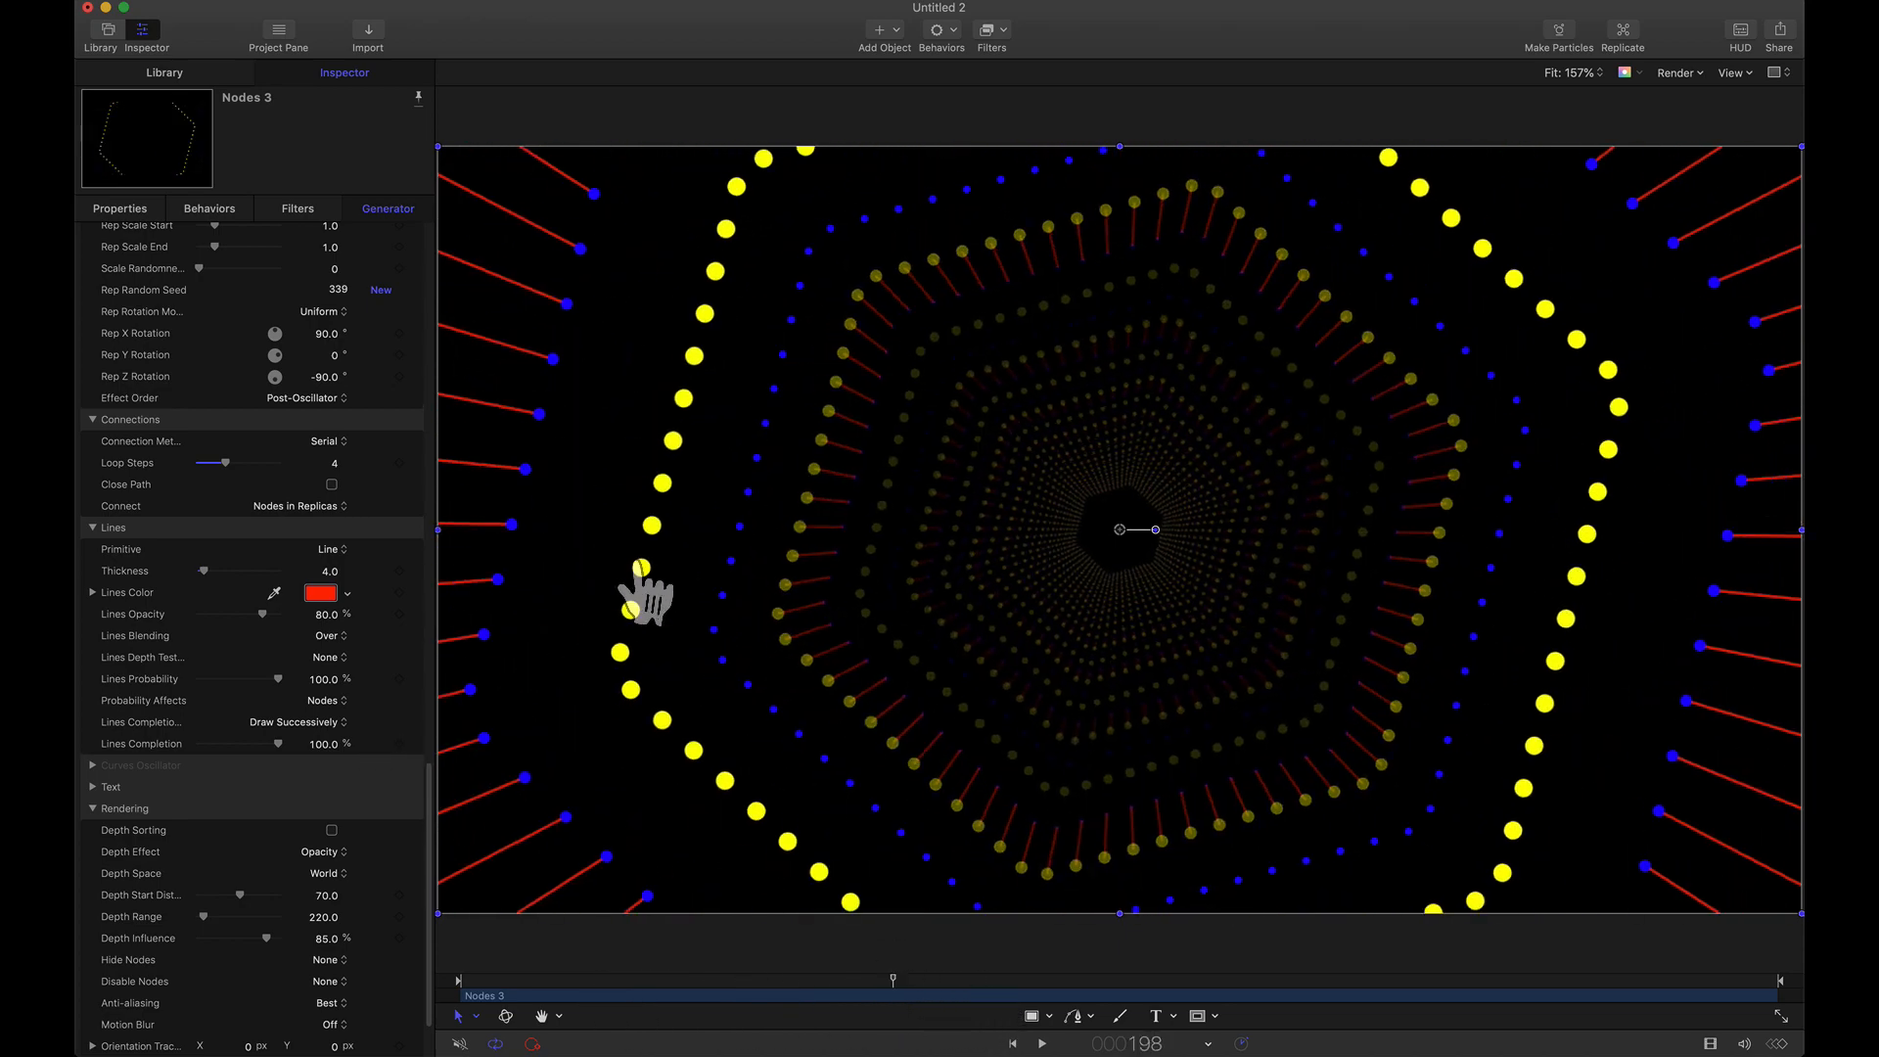
drag(990, 1002, 1165, 996)
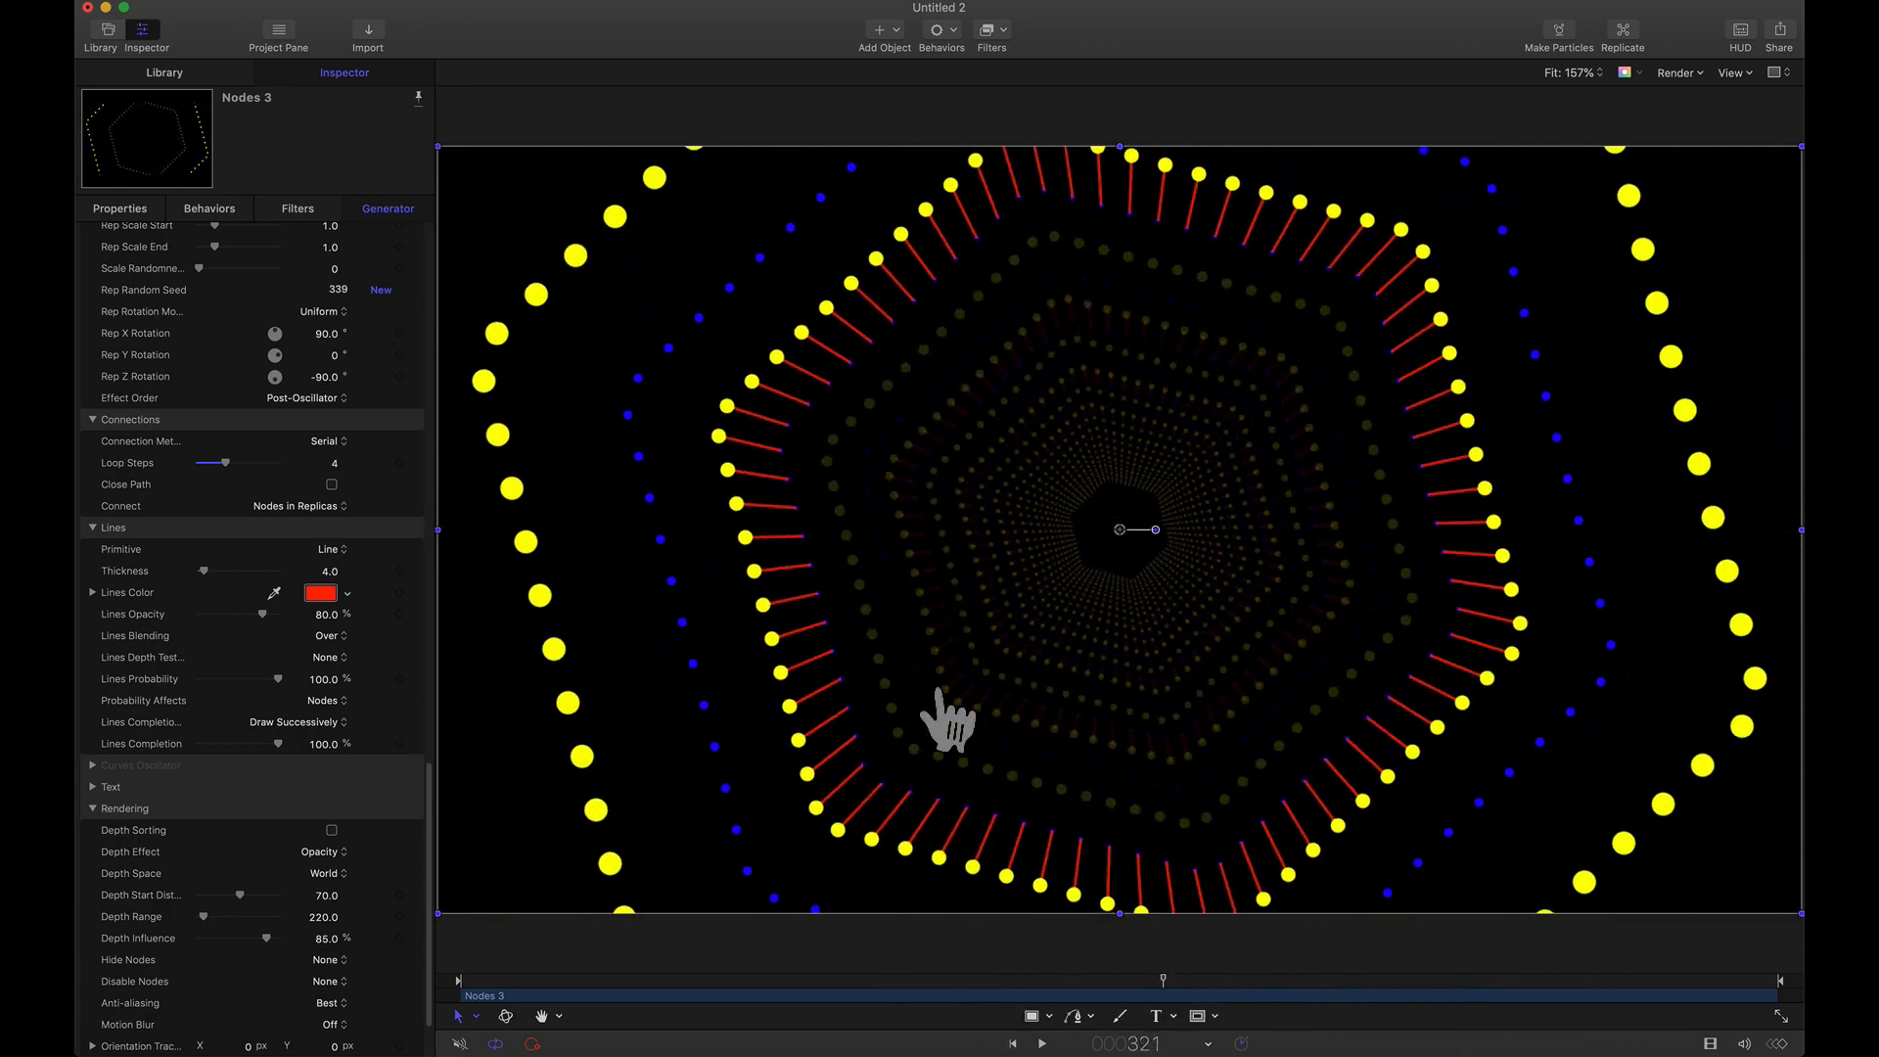
drag(555, 1004, 407, 1017)
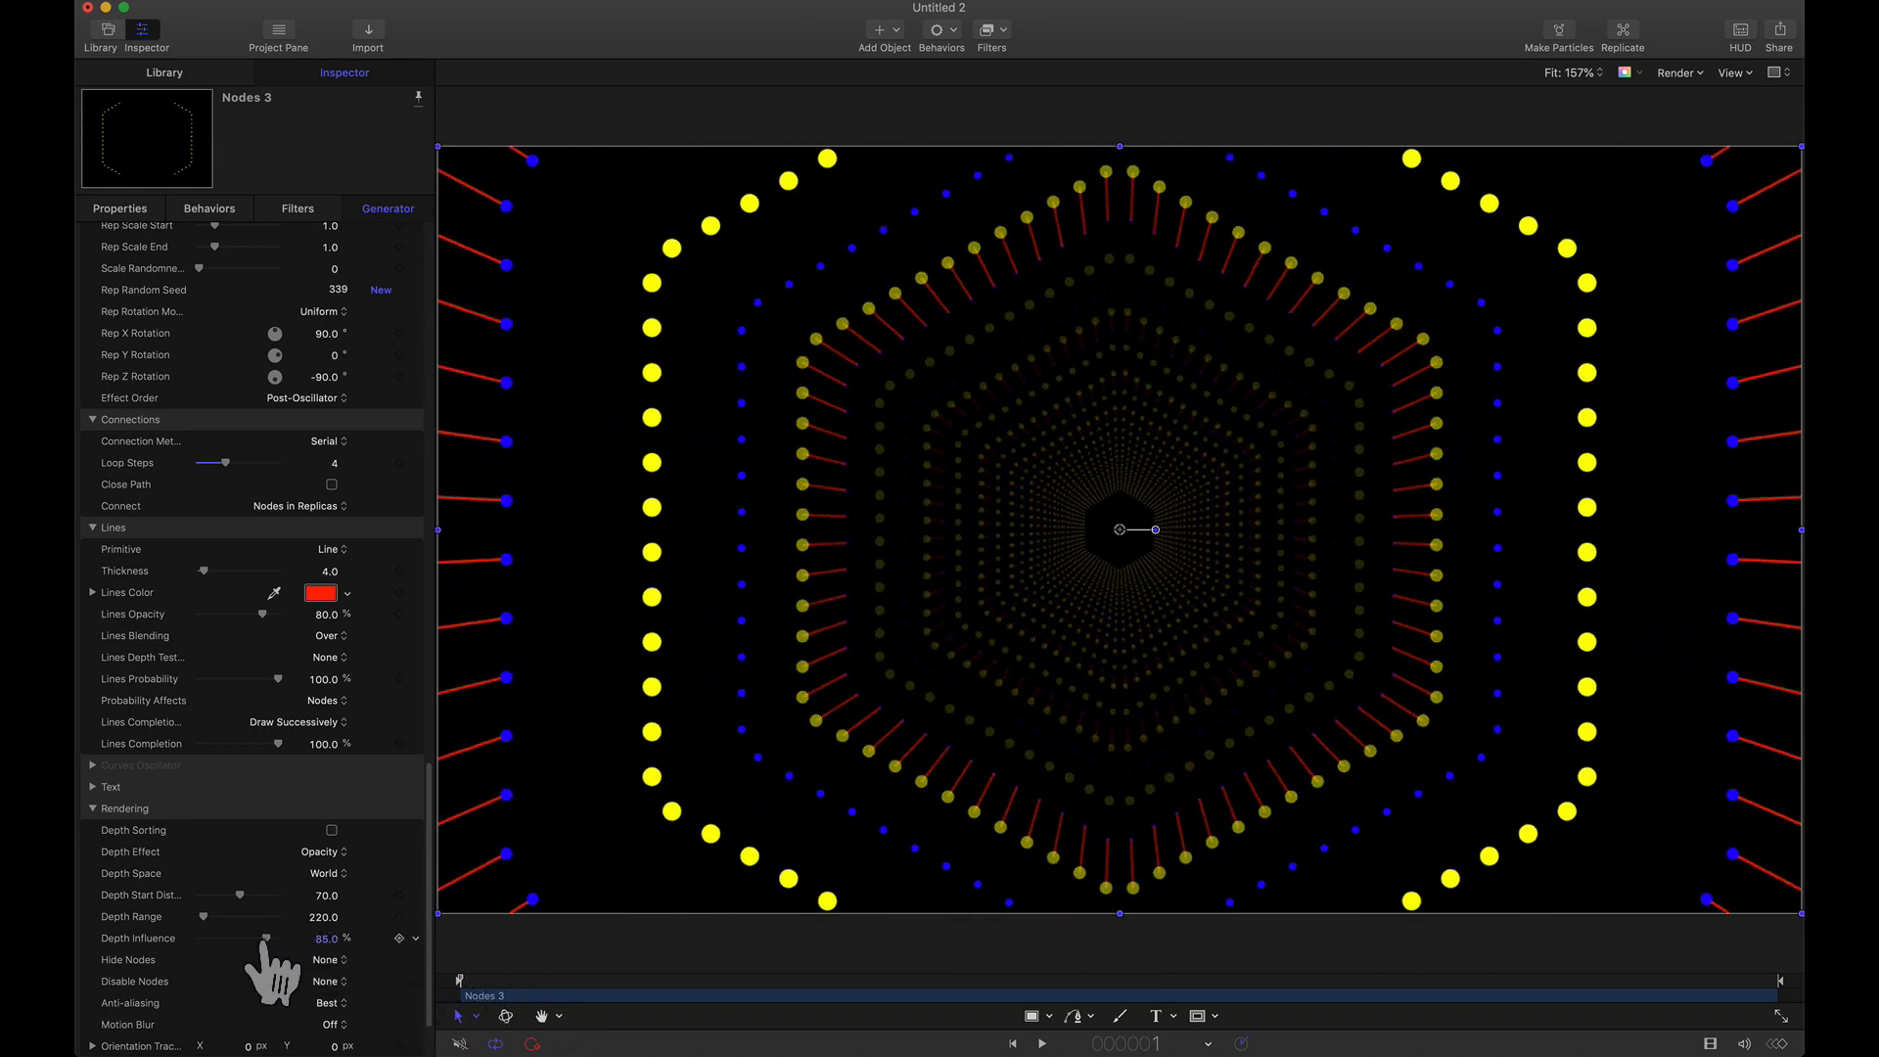
Set Depth Influence to 57.78%, Depth Range to 3559, and the depth start distance to 627, and preview the animation.
drag(257, 938, 247, 937)
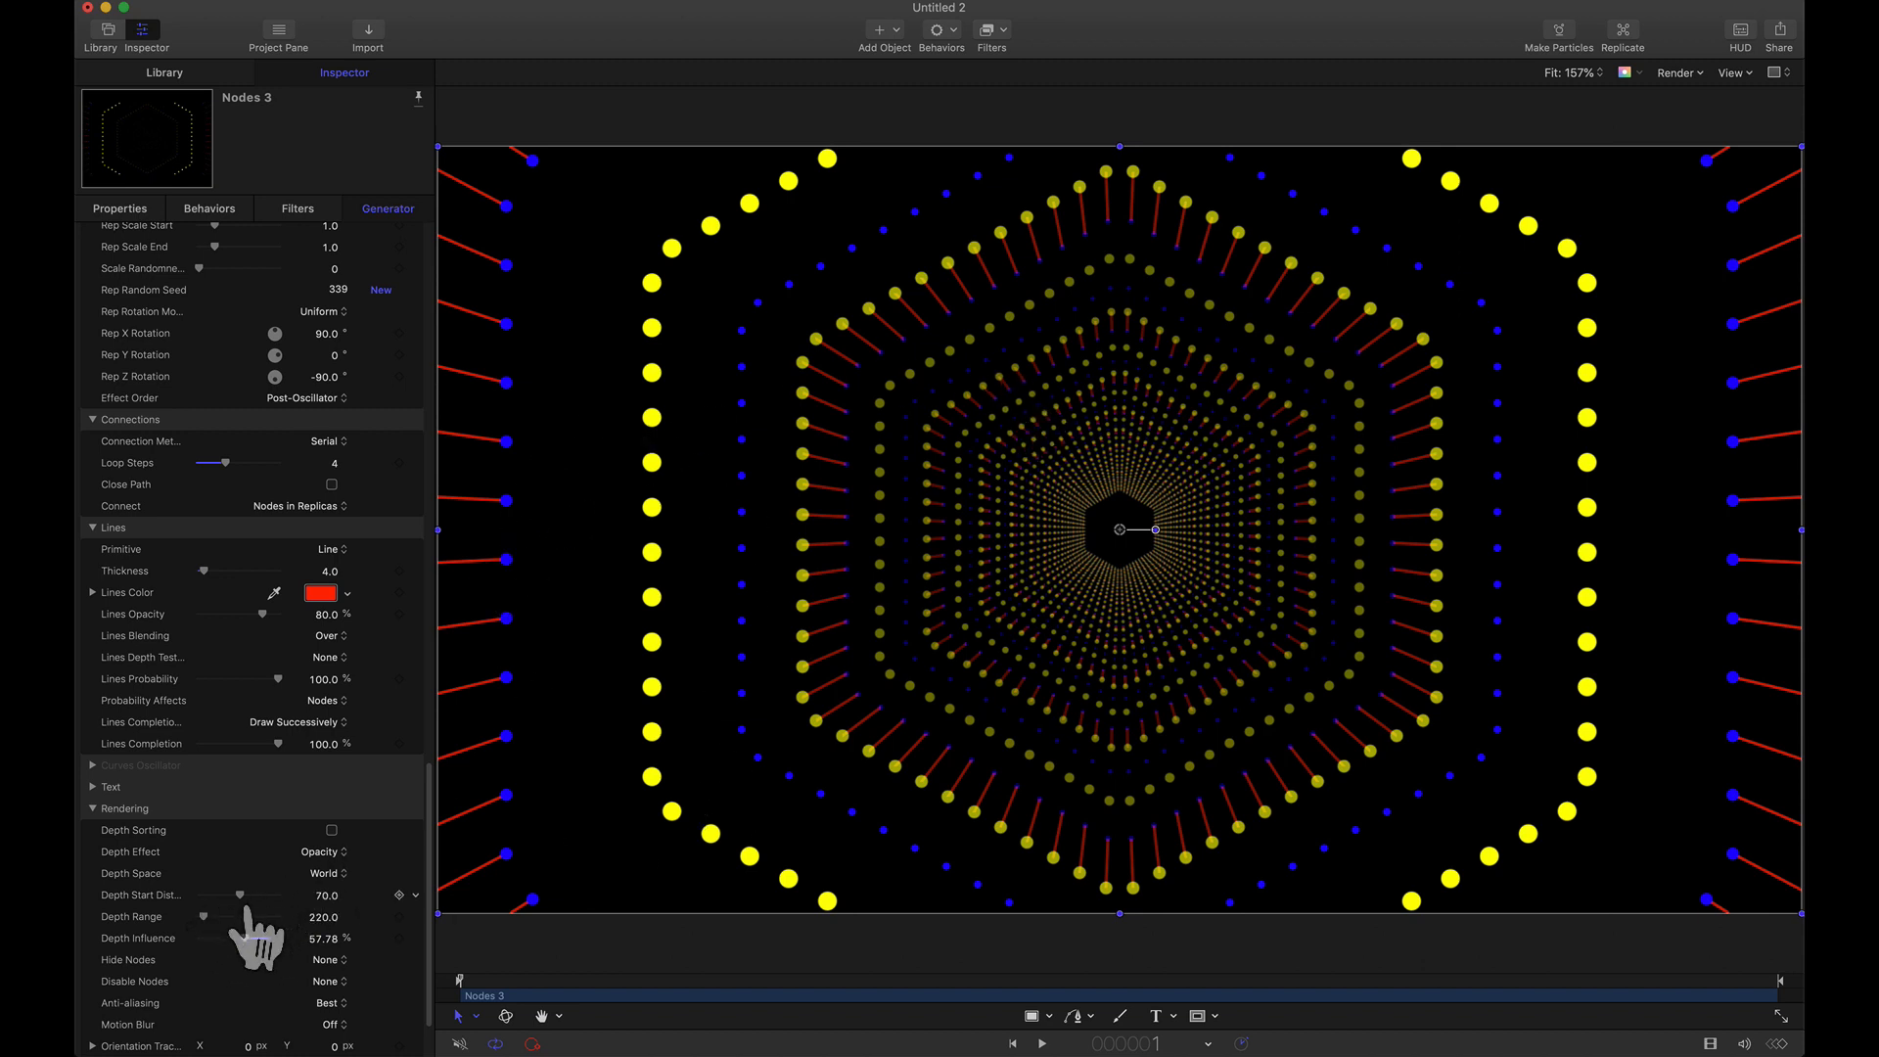
mouse_move(252, 920)
mouse_down()
mouse_move(201, 921)
mouse_move(214, 895)
mouse_move(270, 917)
mouse_up()
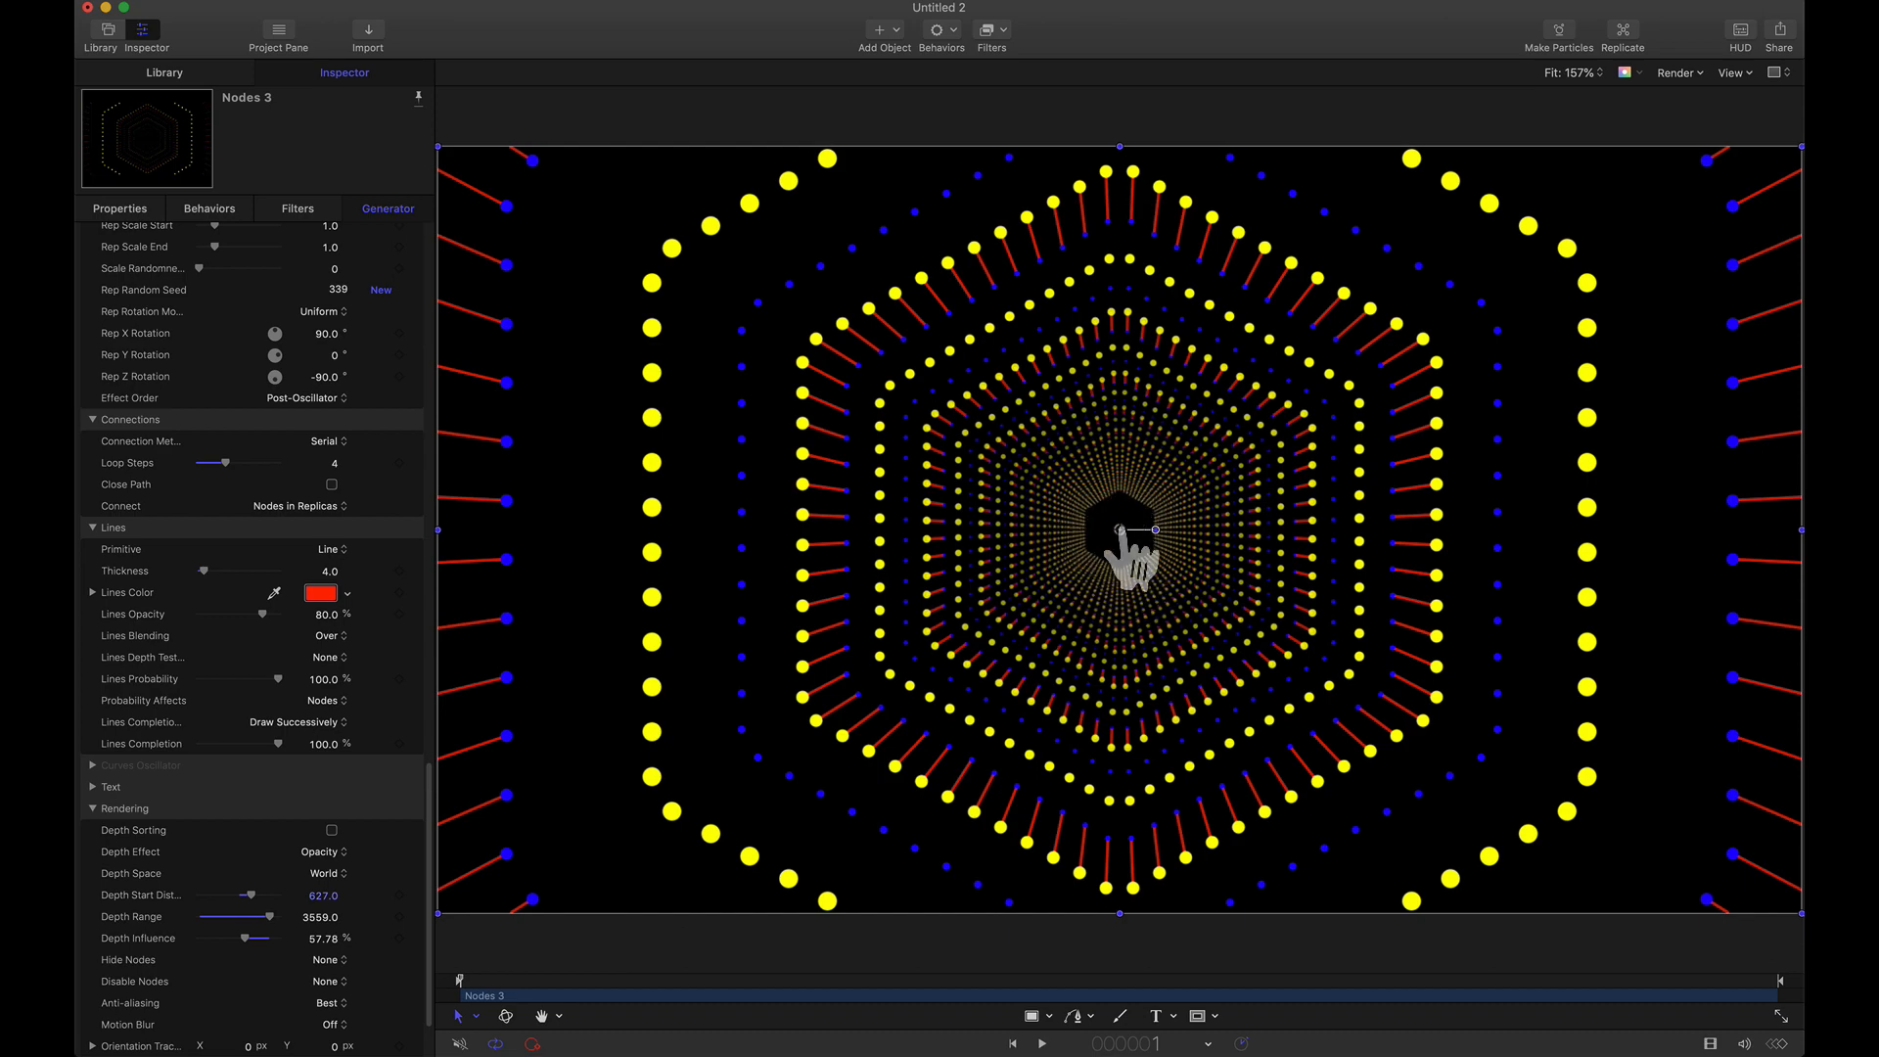
key(space)
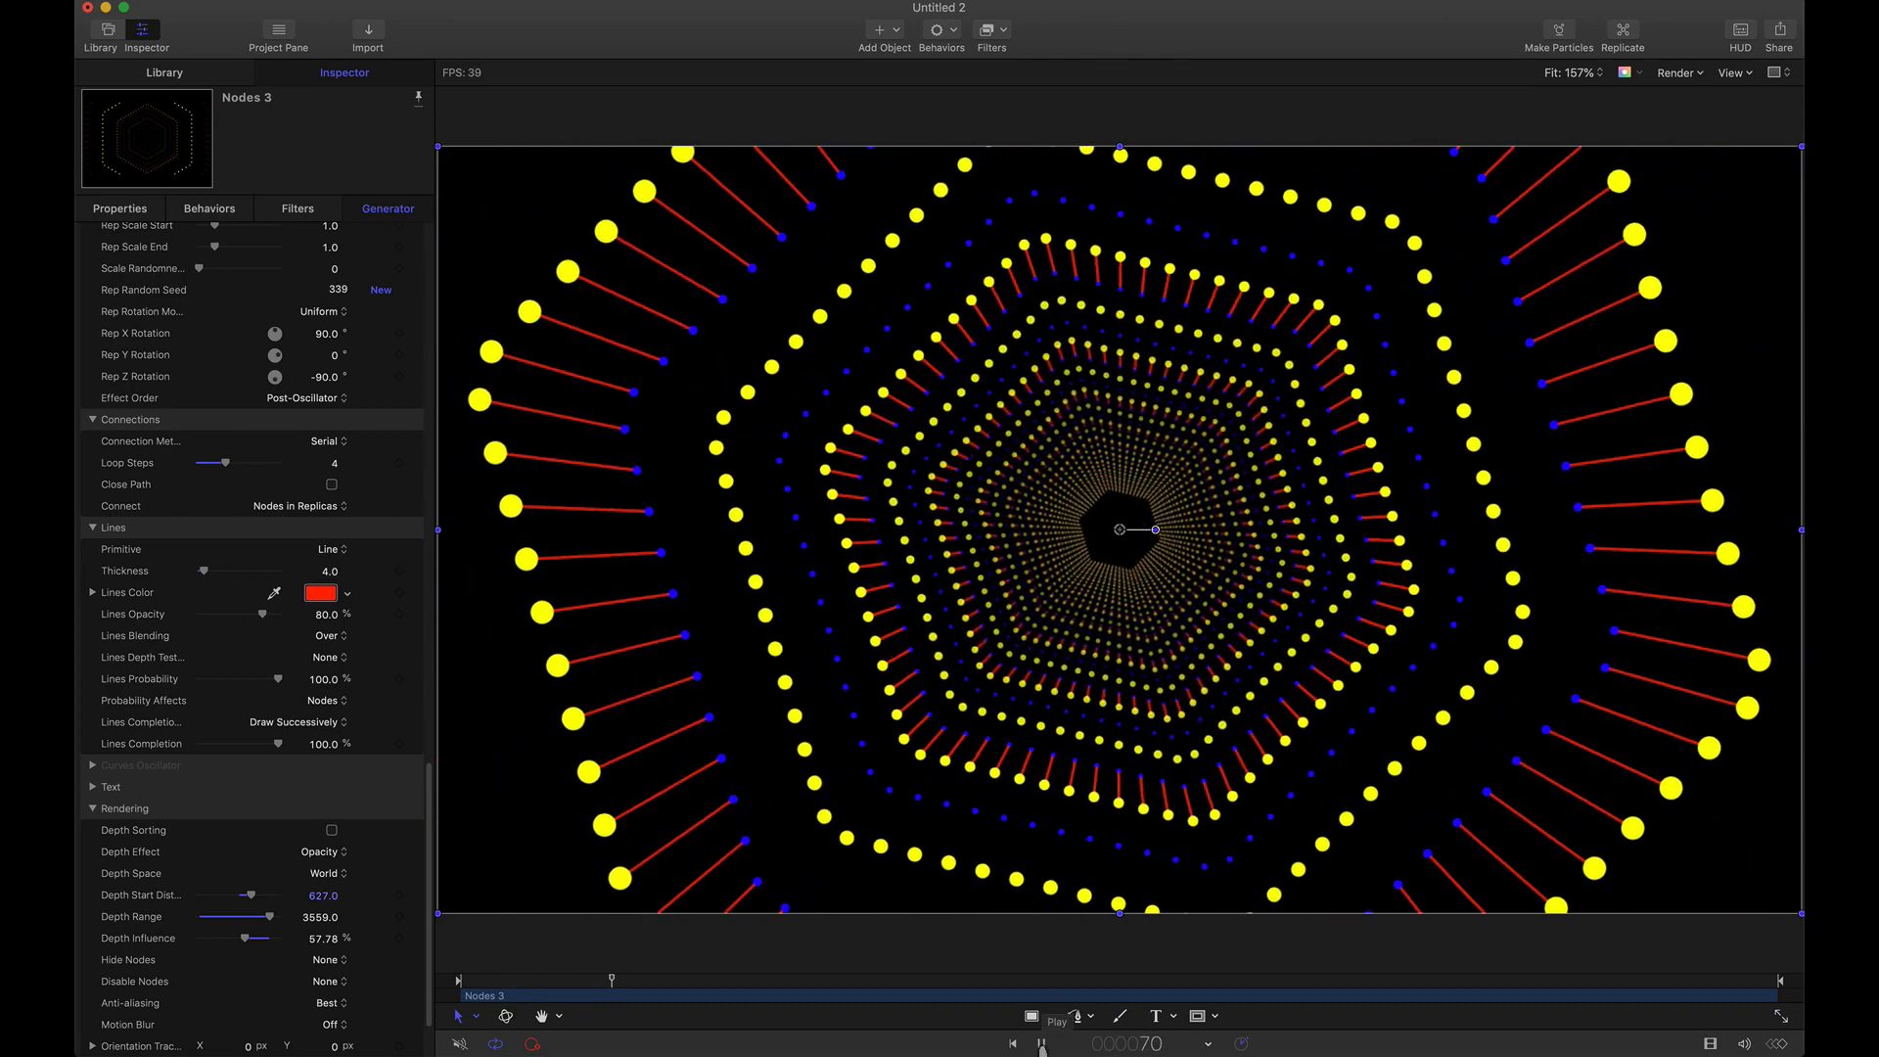